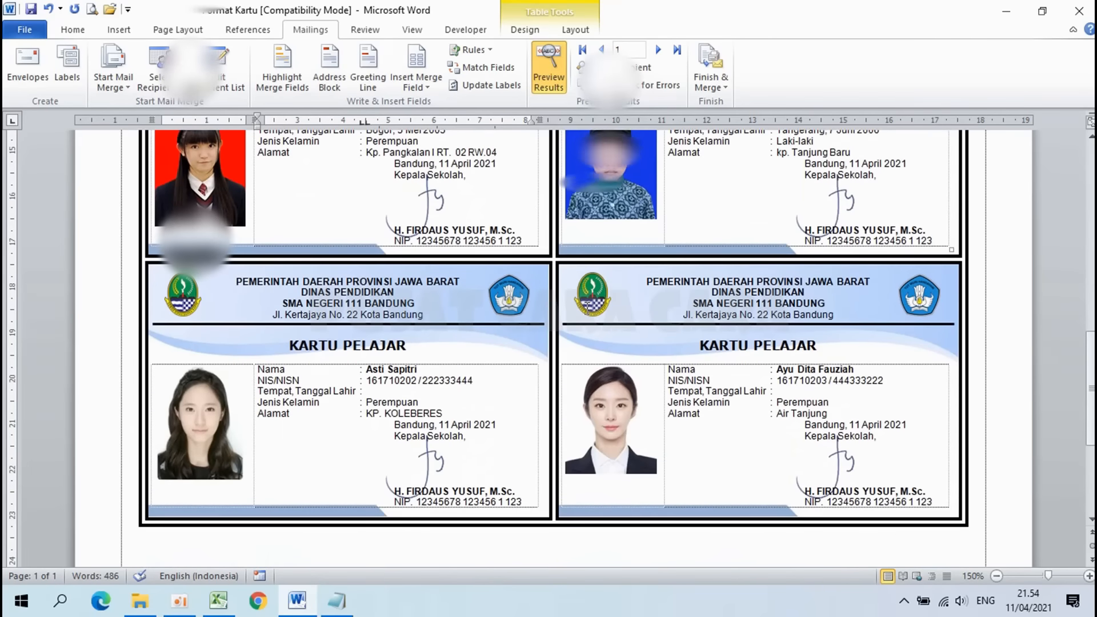
Step: Scroll through the sample 'Contoh Kartu Siswa' ID cards, then bring up the Notepad step list
scroll(587, 308, up, 6)
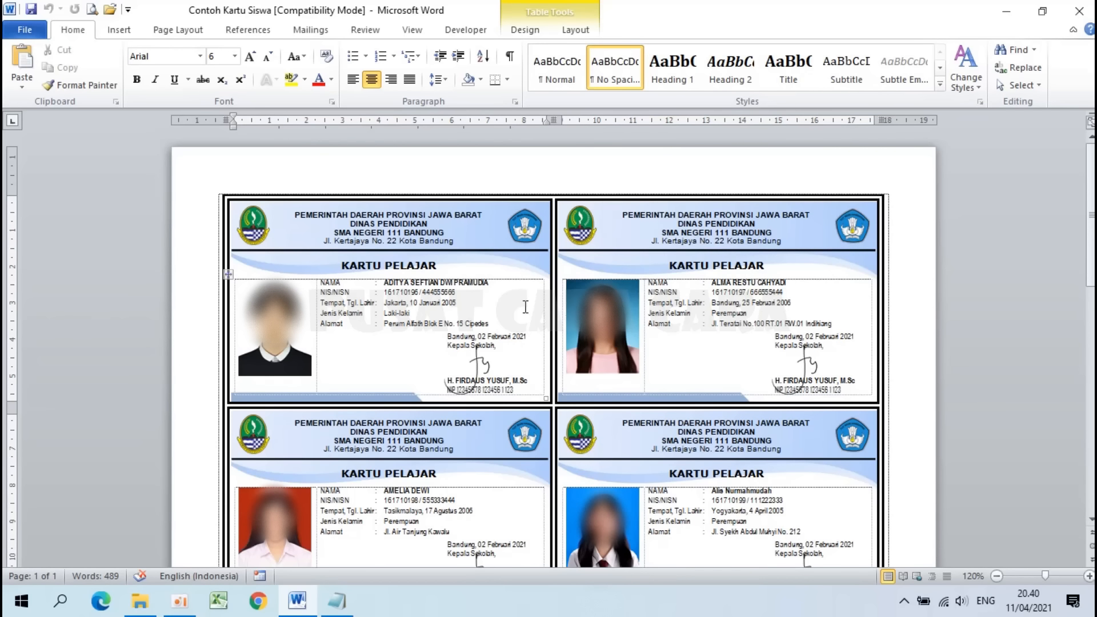
scroll(525, 307, down, 15)
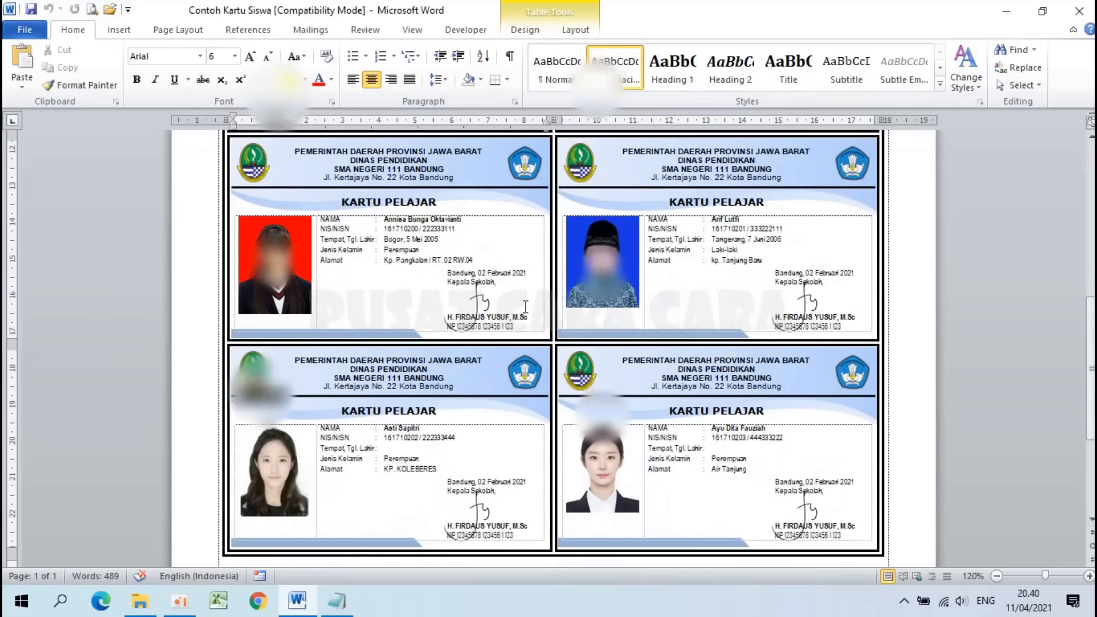
scroll(526, 307, up, 15)
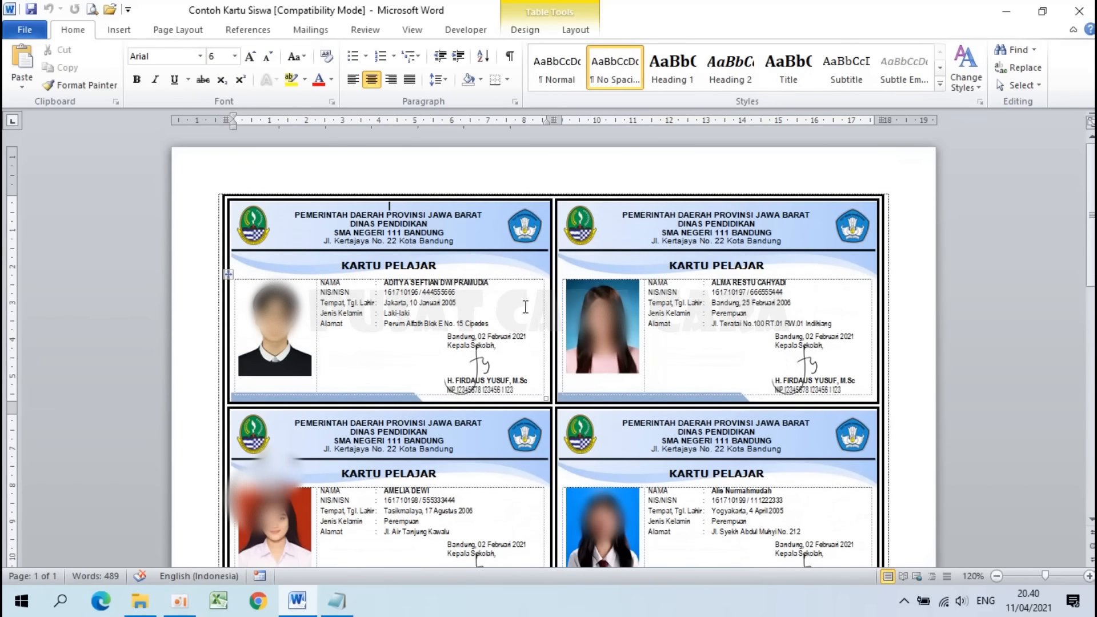
scroll(525, 307, down, 2)
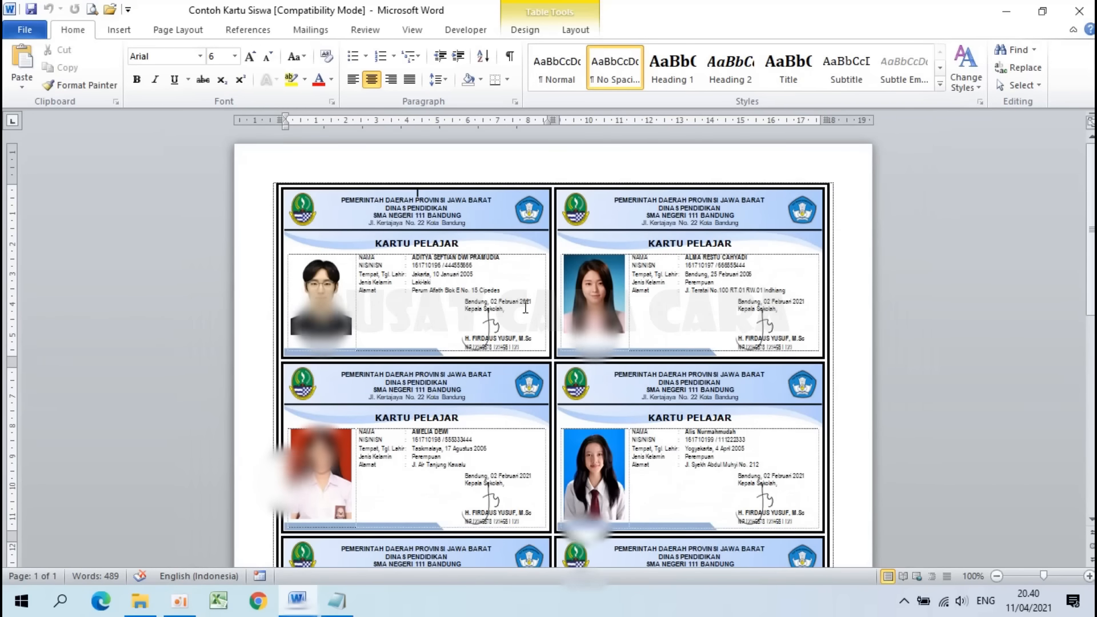
scroll(526, 309, down, 10)
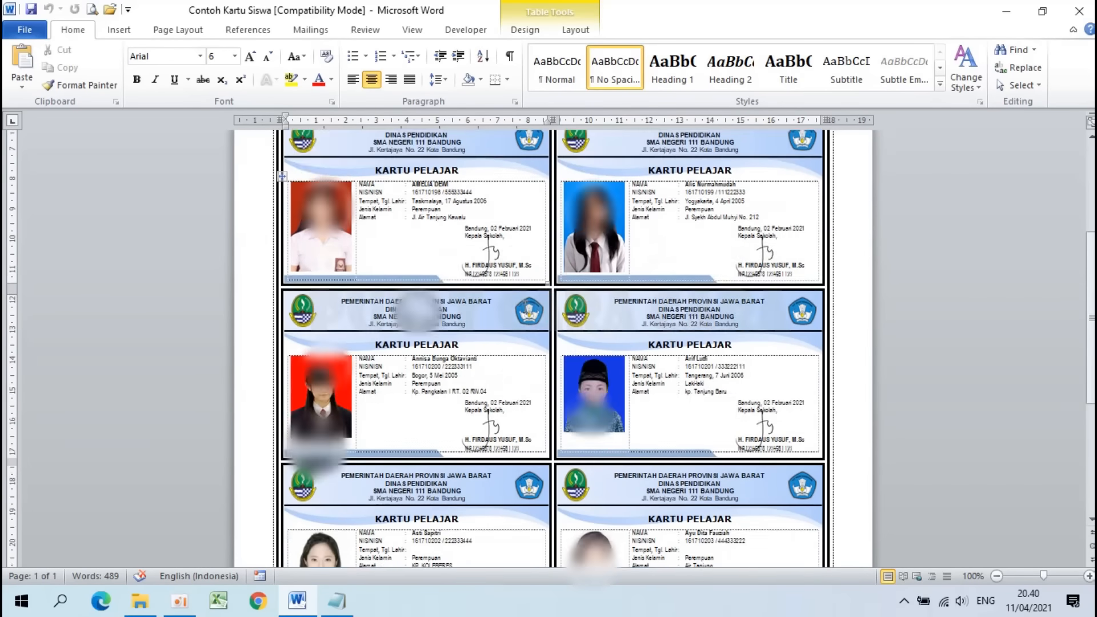
scroll(525, 307, up, 10)
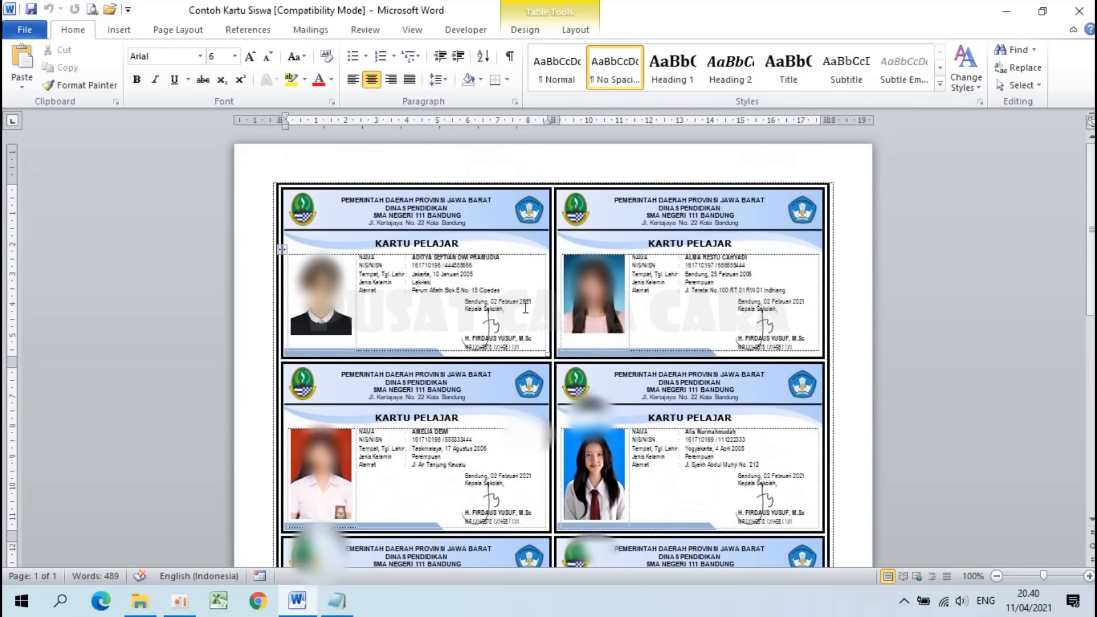
scroll(525, 307, up, 4)
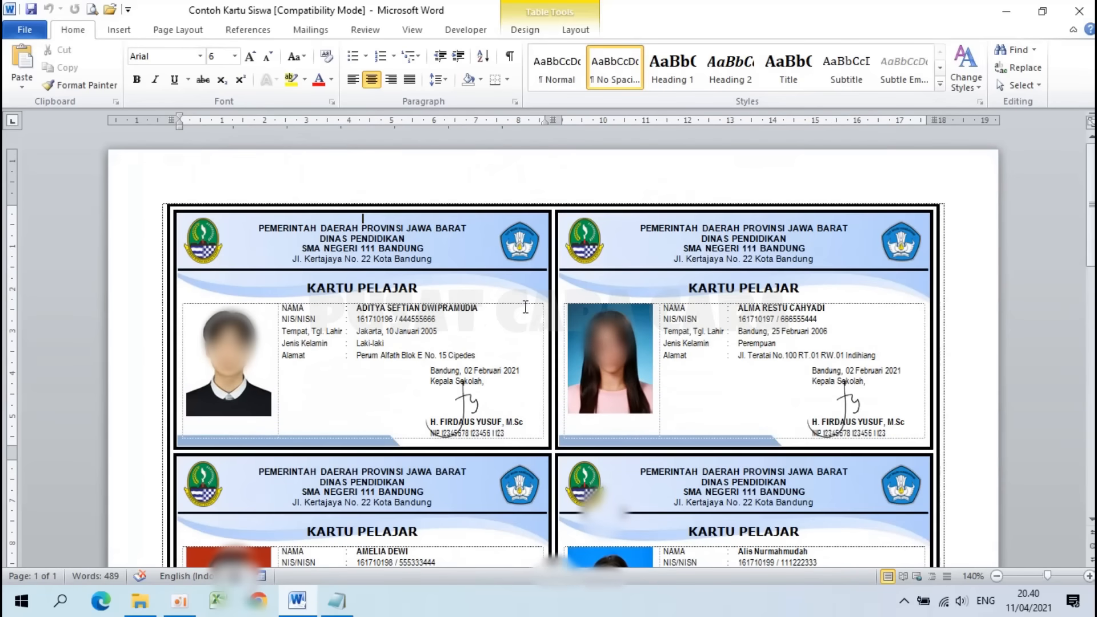
click(336, 608)
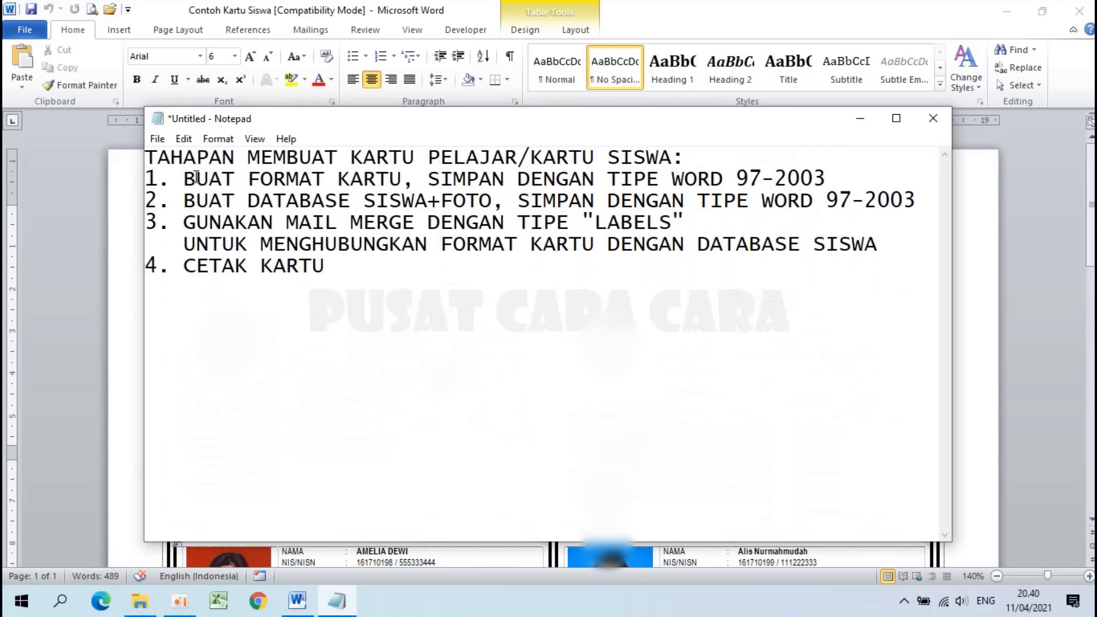
Step: Walk through the card-making steps in Notepad, then hide the notes and close the sample document
drag(184, 181, 833, 186)
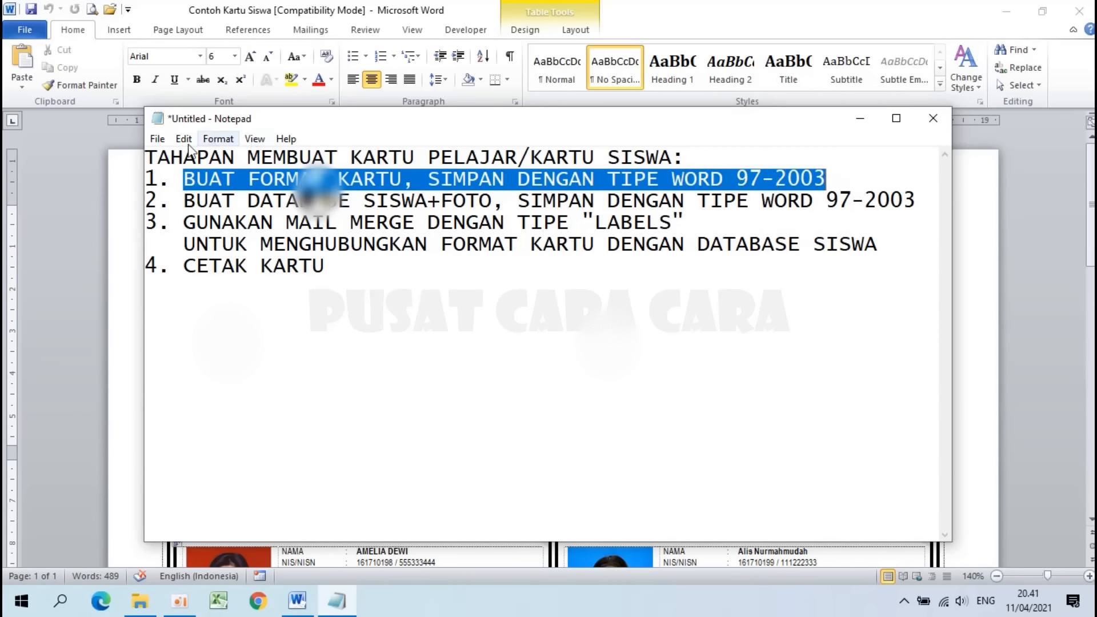
click(179, 200)
drag(180, 200, 952, 203)
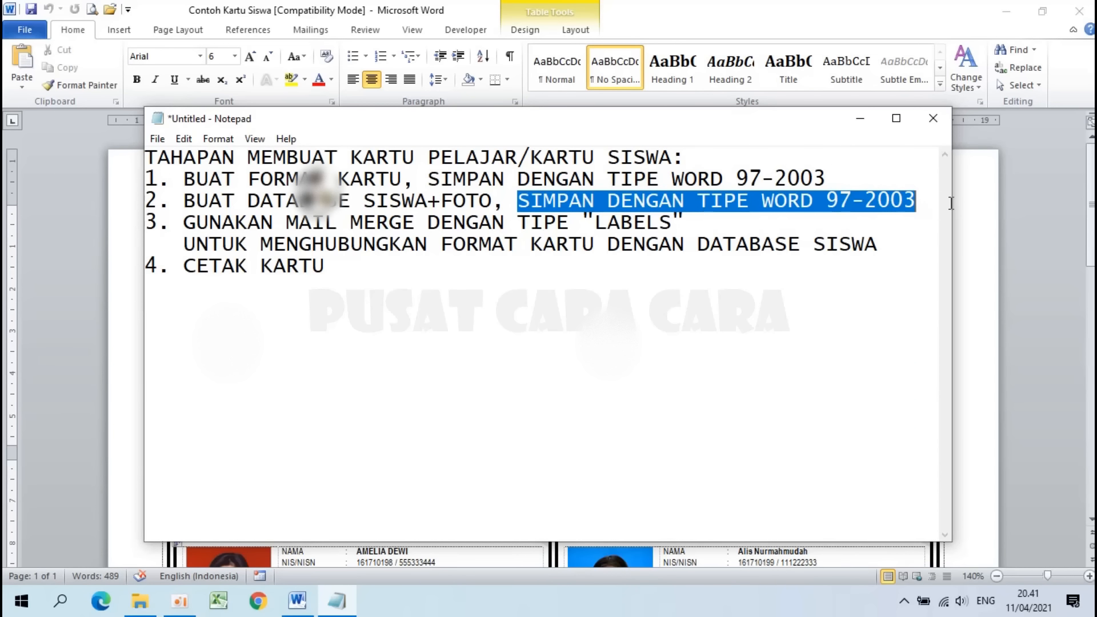
click(925, 200)
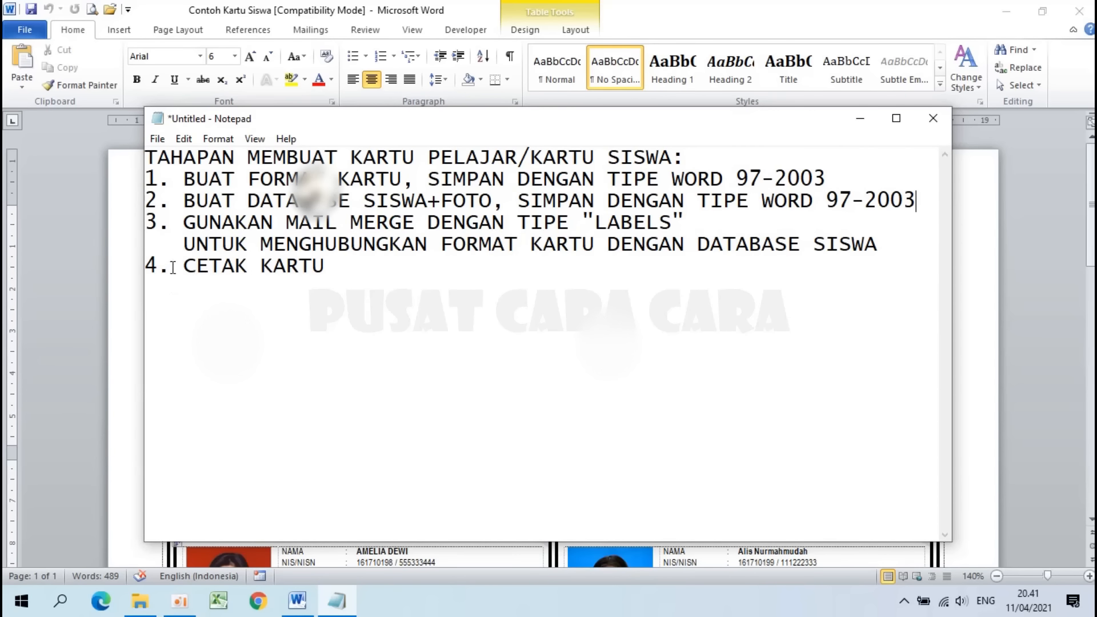
click(411, 275)
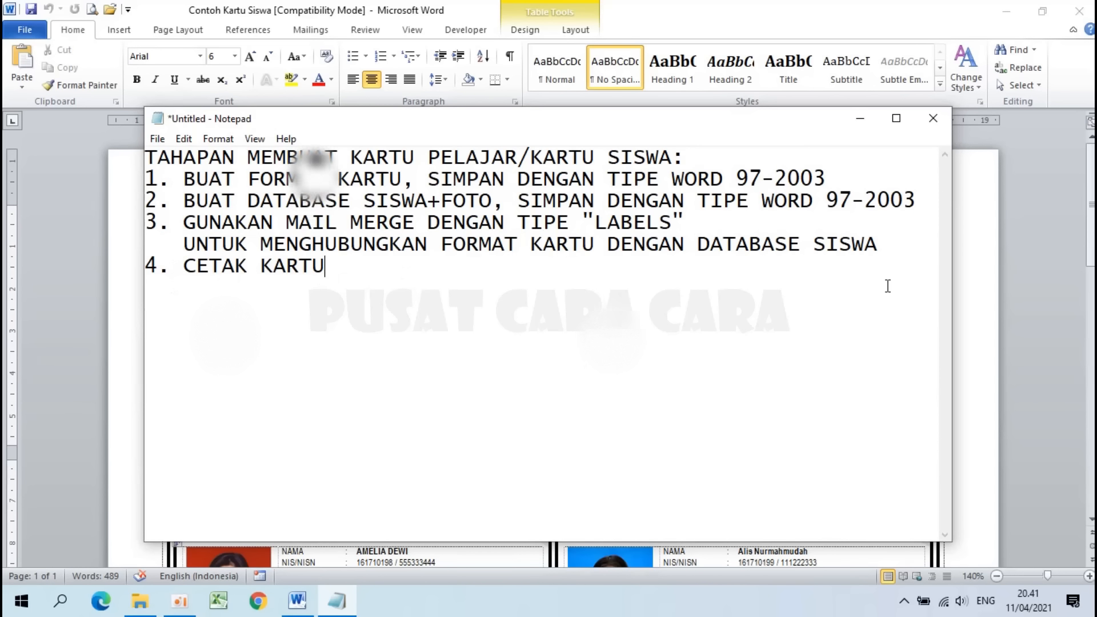
click(860, 121)
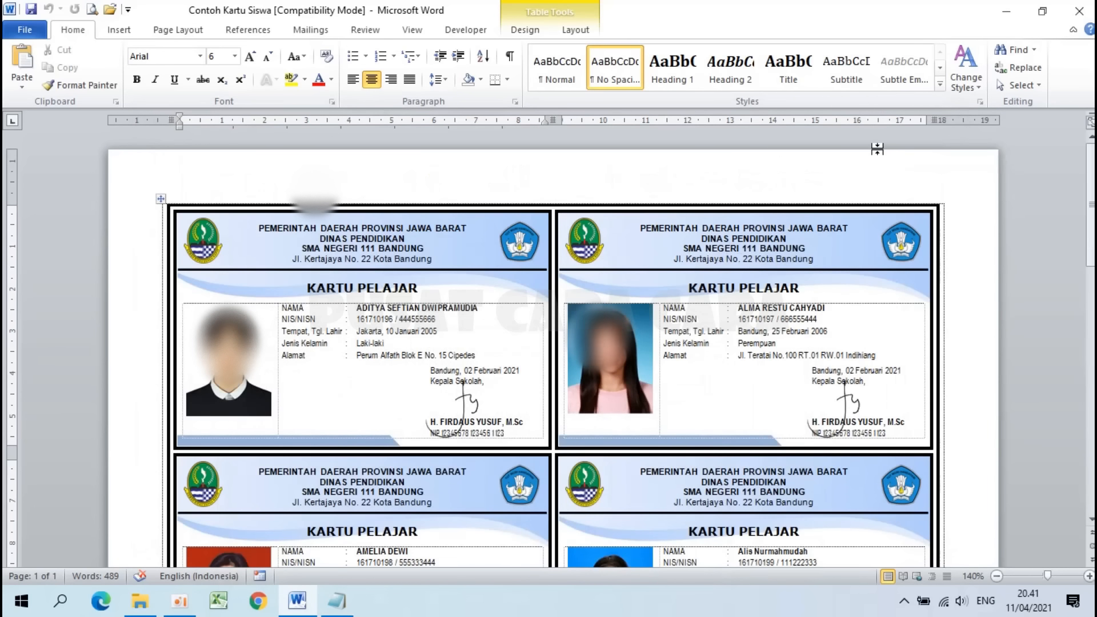
key(ctrl+w)
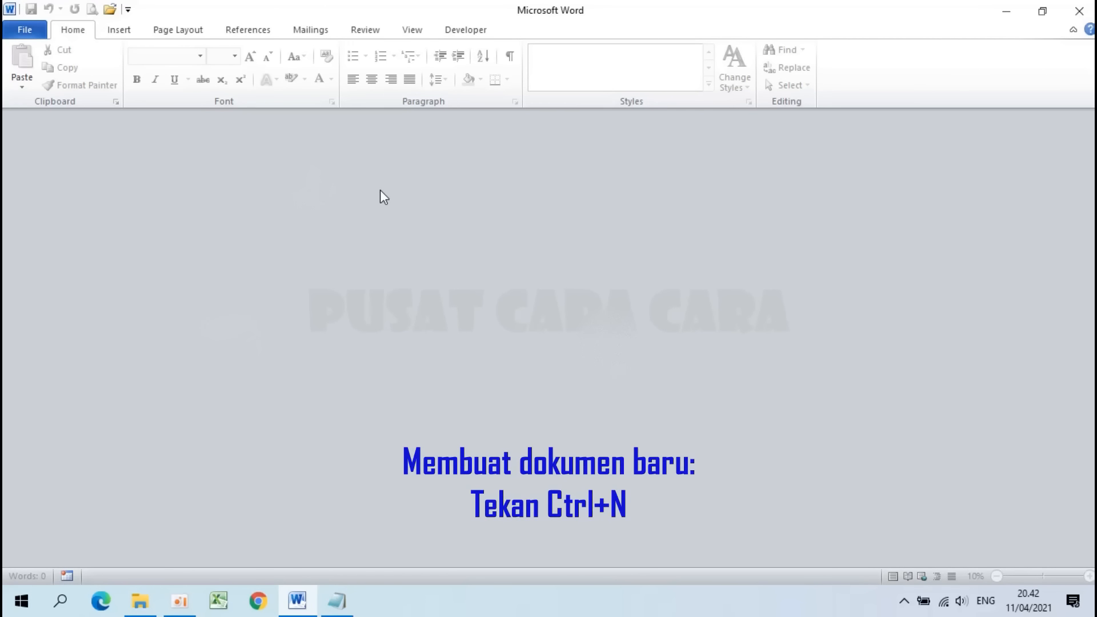
Step: Create a new blank Document1 with Ctrl+N
key(ctrl+n)
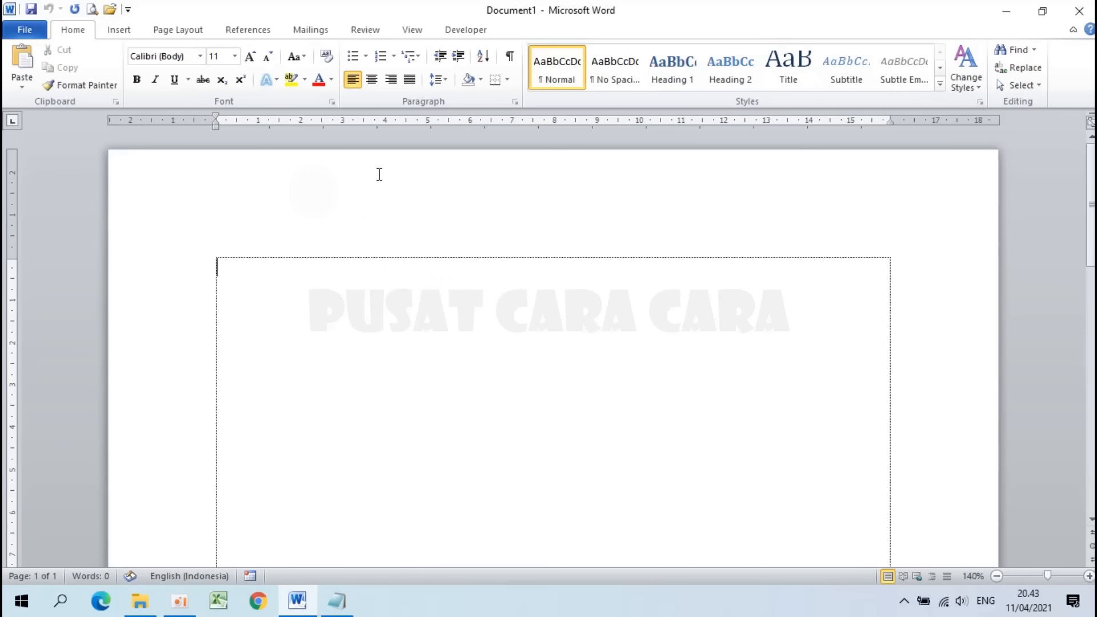
Step: Set a custom paper size of 21,5 cm wide by 33 cm high in Page Setup
click(180, 33)
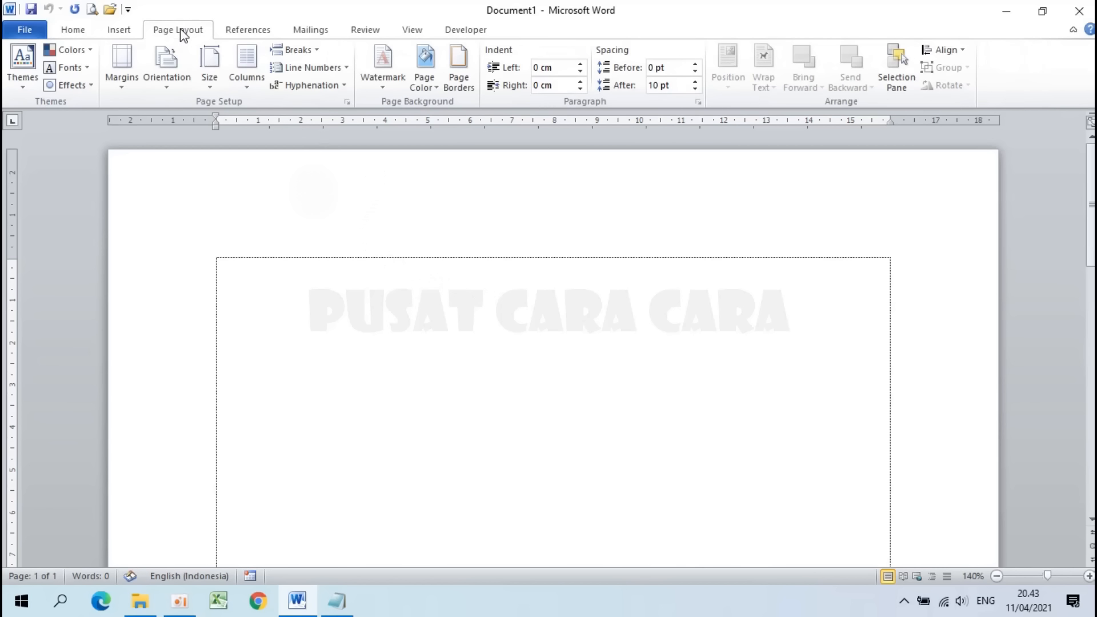
click(217, 72)
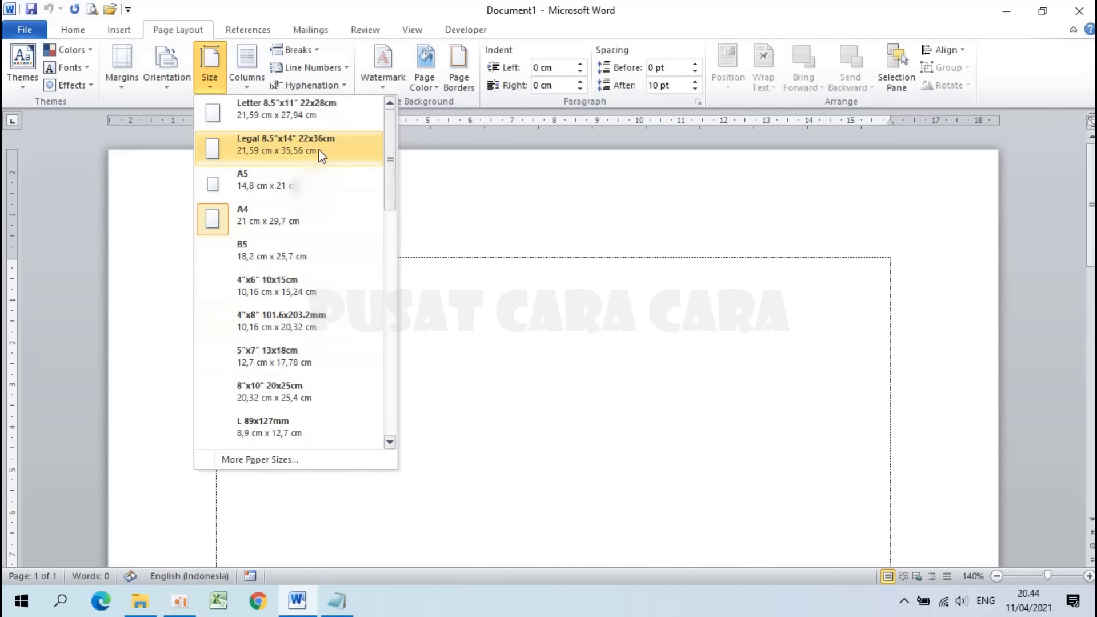
click(223, 220)
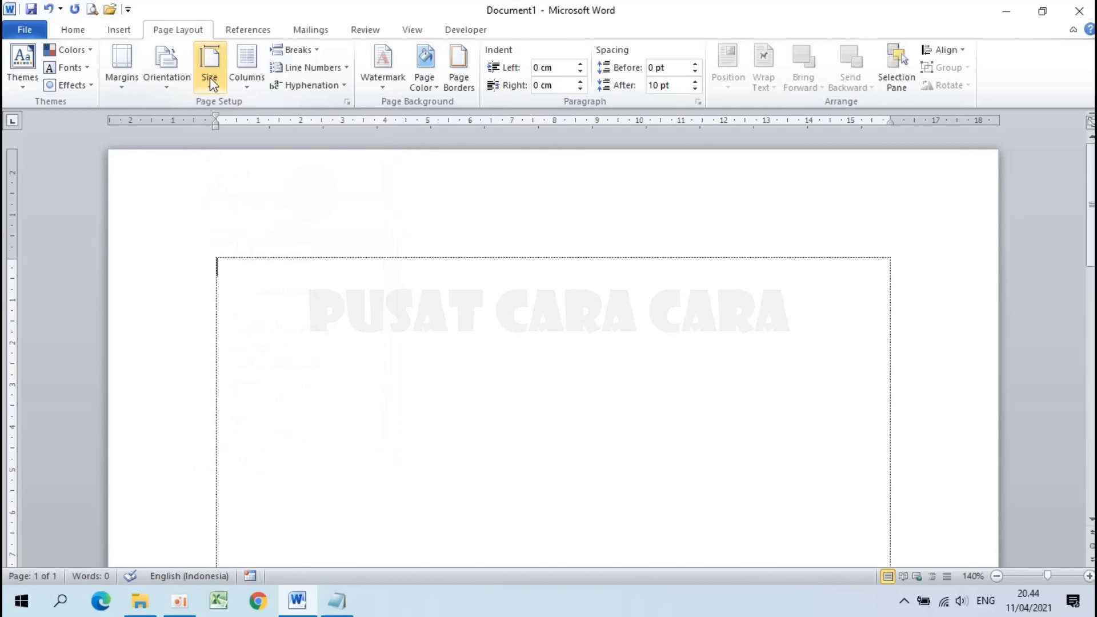
click(210, 81)
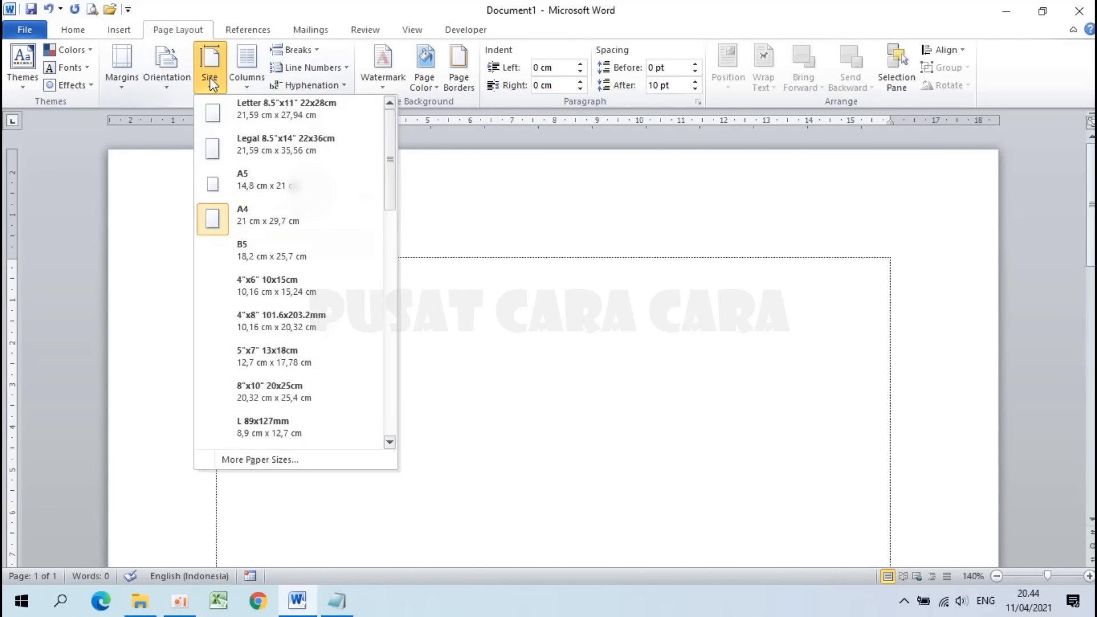
drag(392, 187, 381, 430)
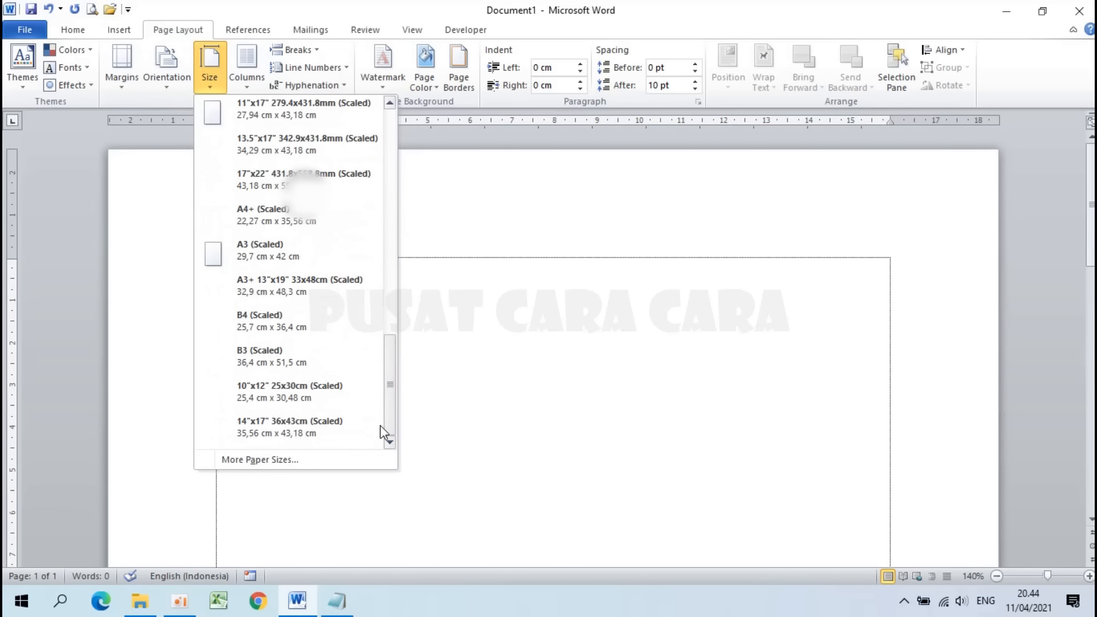
click(267, 460)
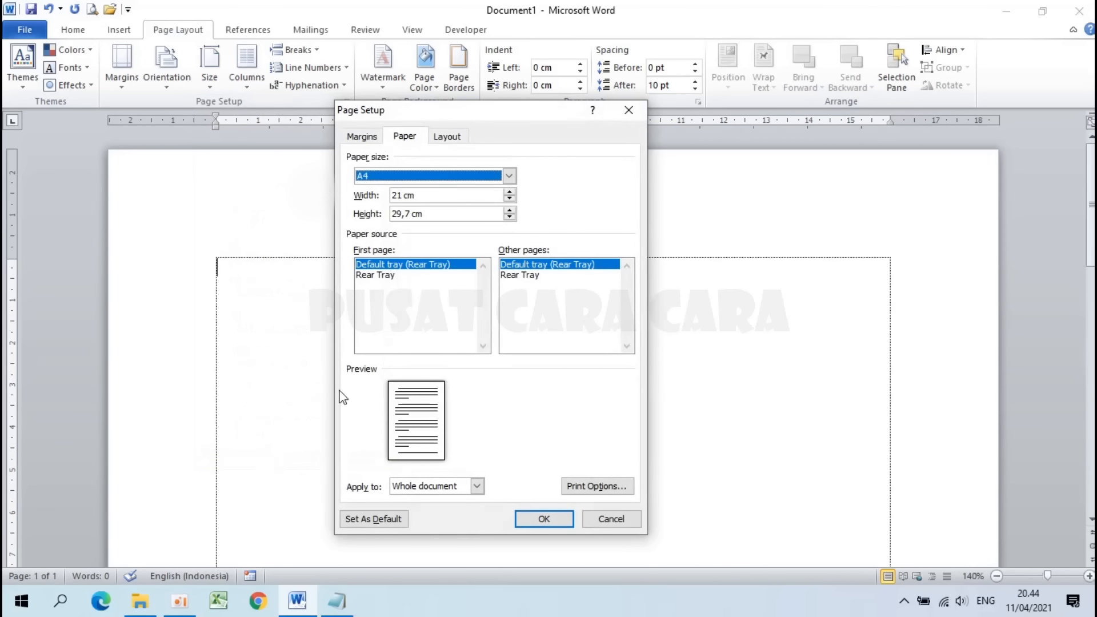
click(402, 196)
text(,5)
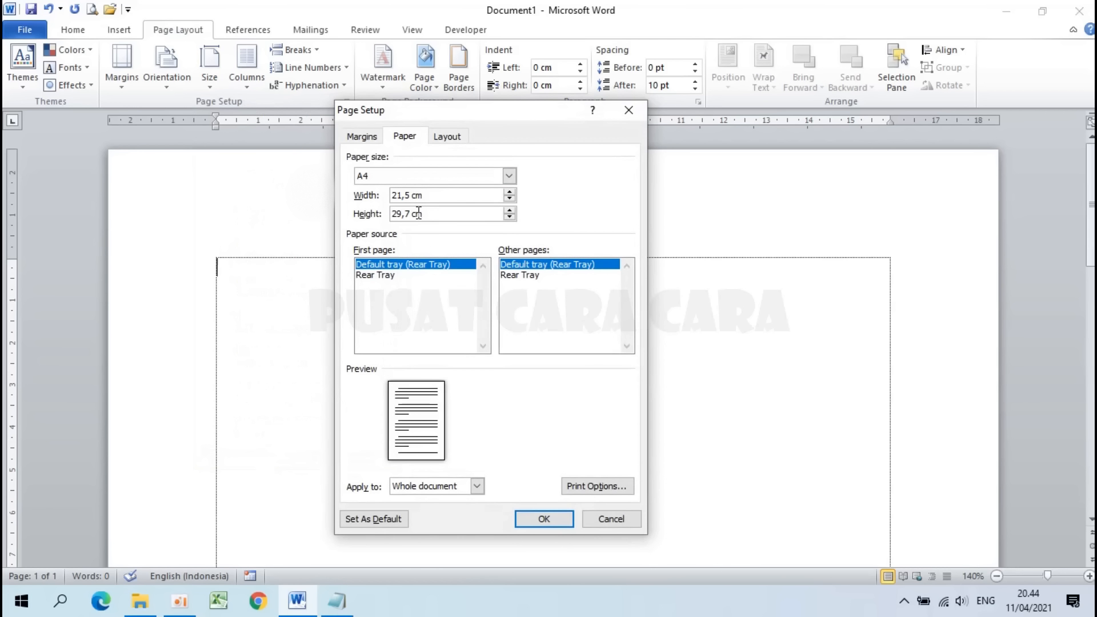
drag(412, 214, 386, 215)
text(33)
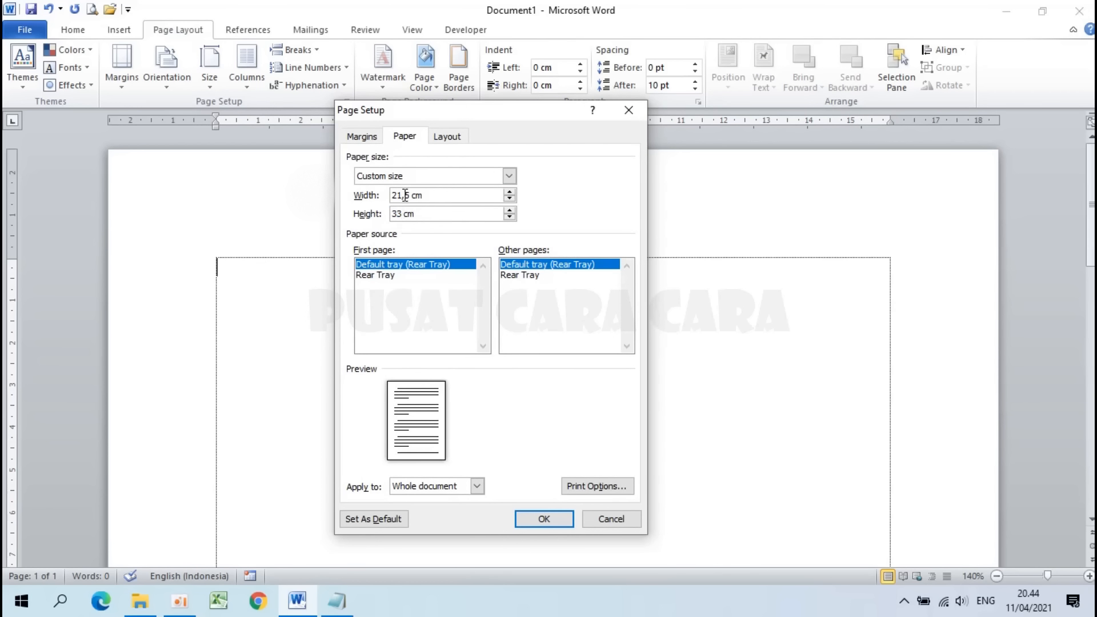
click(404, 195)
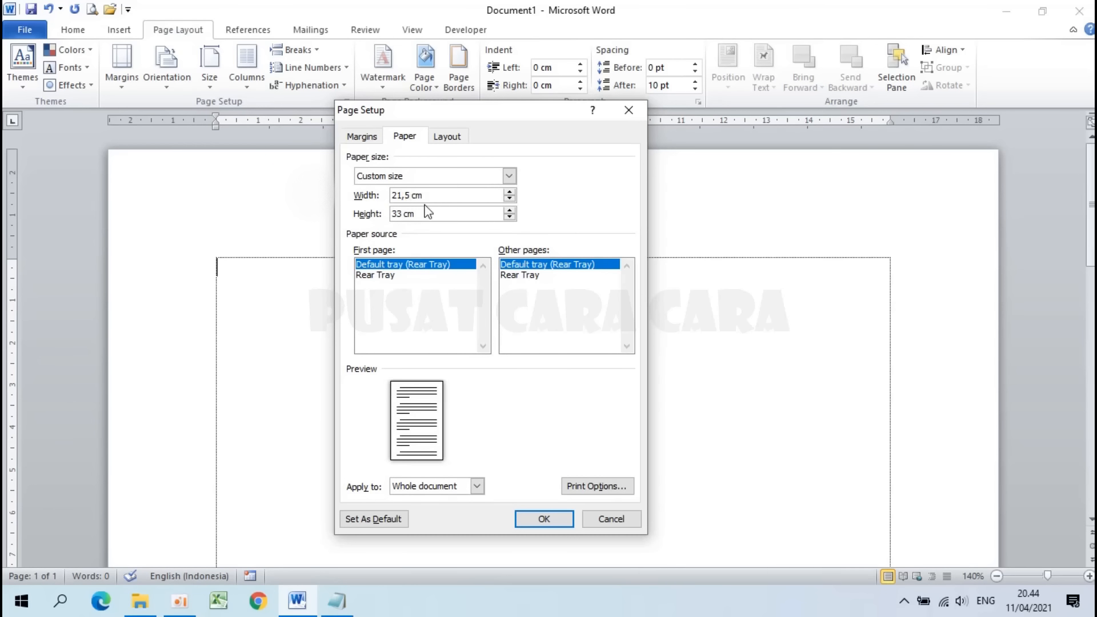
click(544, 519)
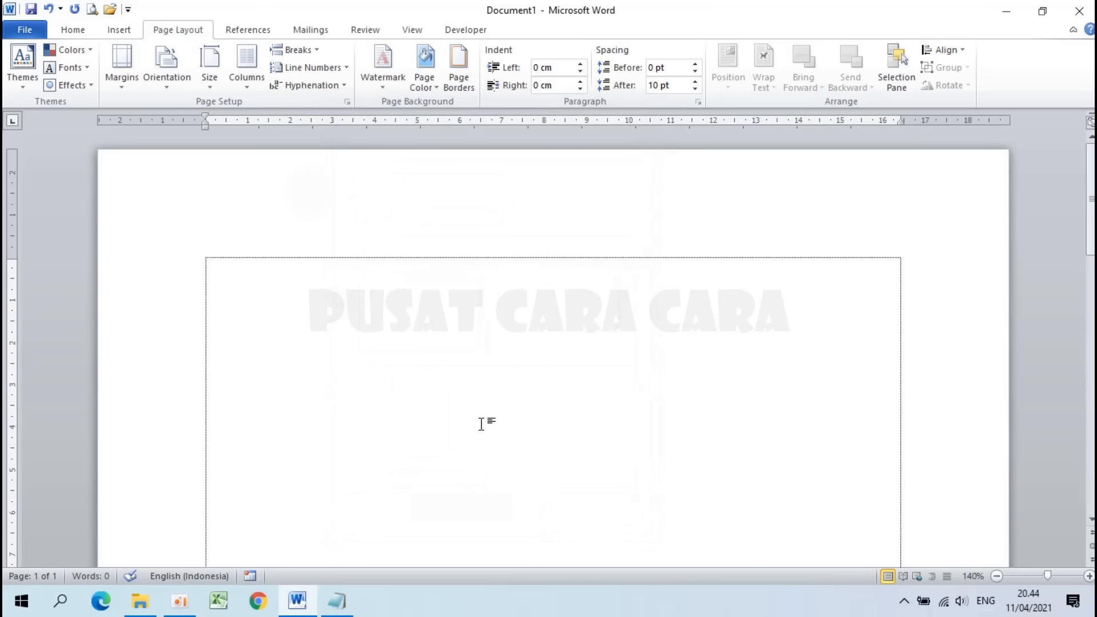
click(211, 74)
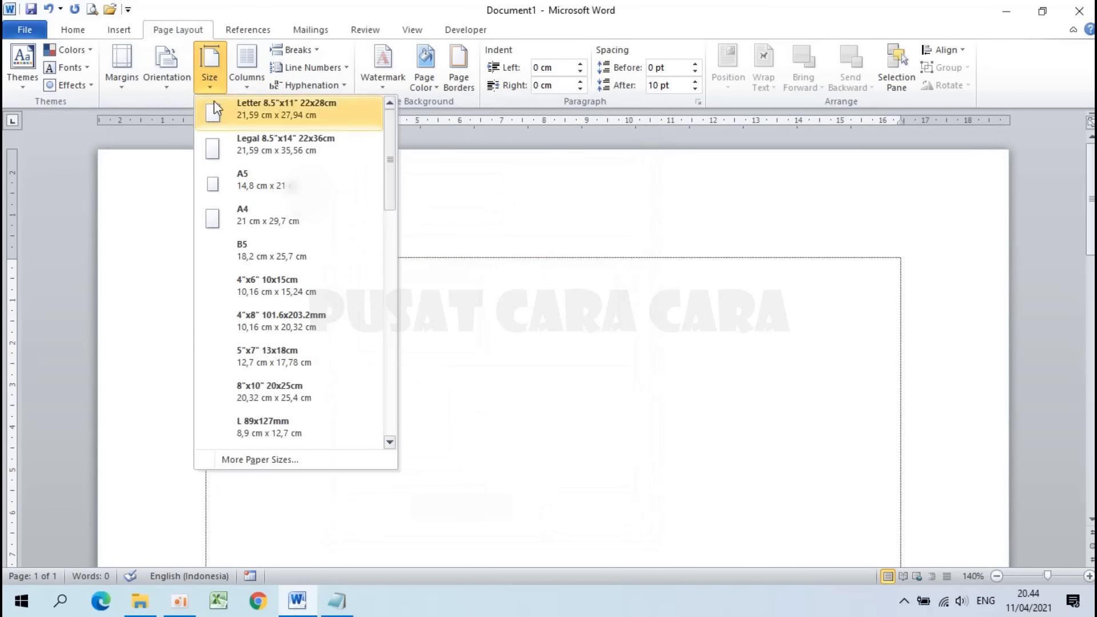
Step: Choose A4 paper and set the top, bottom, left and right margins to 1 cm
click(252, 216)
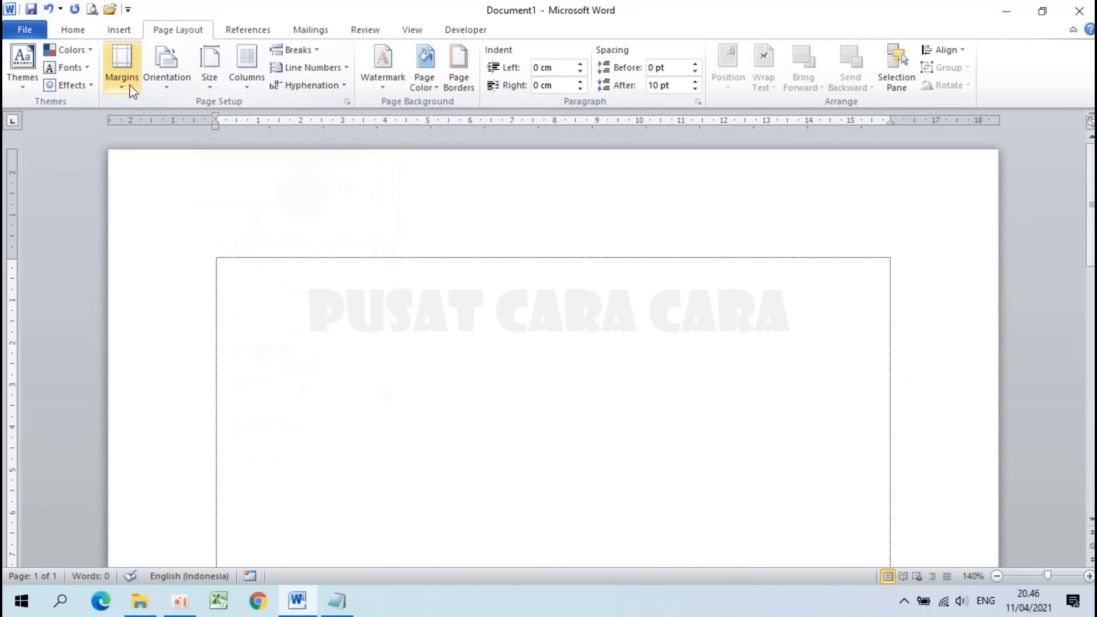
click(119, 60)
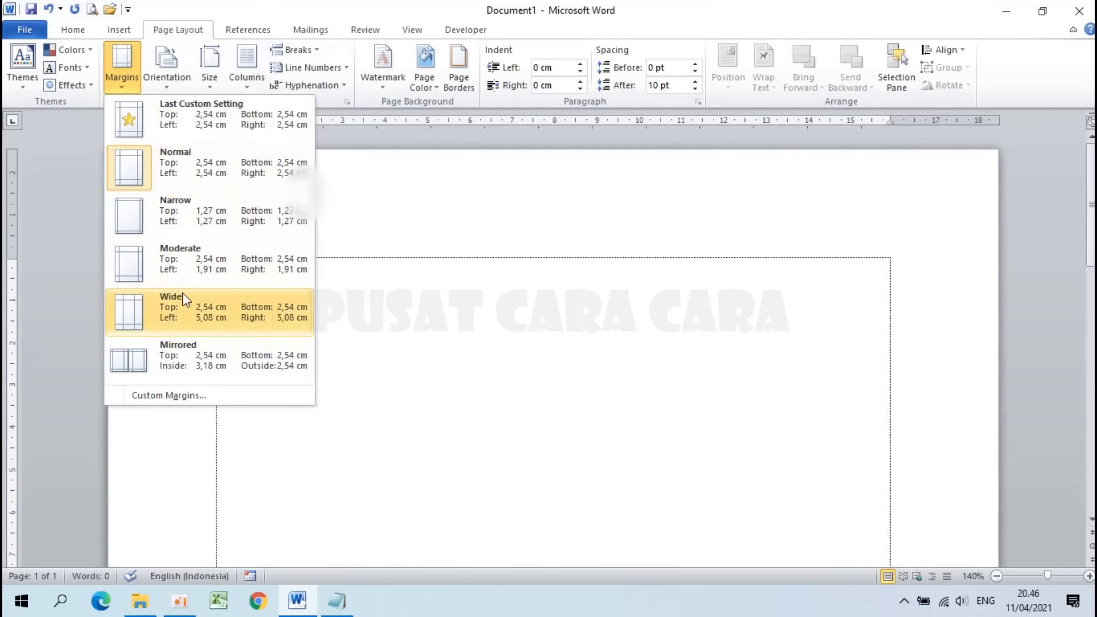
click(184, 403)
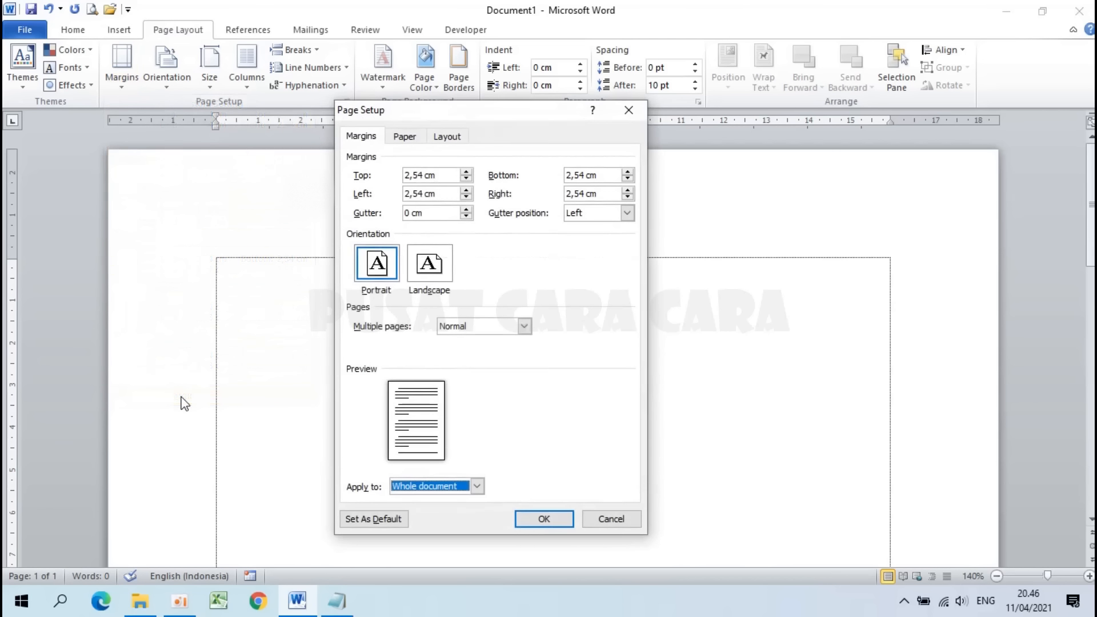
drag(427, 175, 371, 178)
text(1)
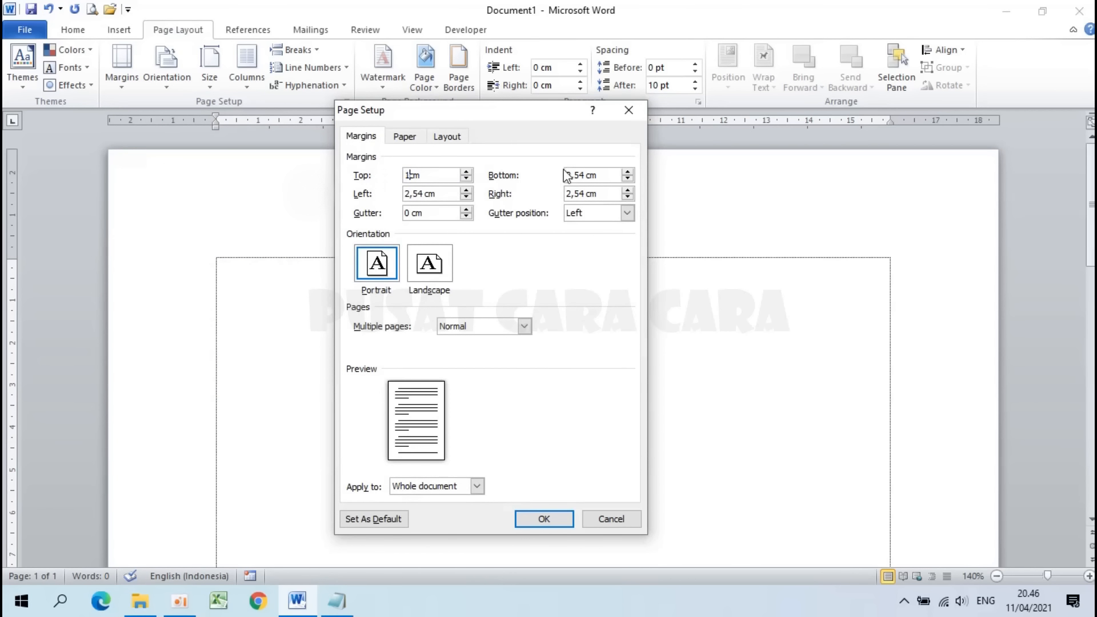
drag(587, 175, 505, 192)
text(1)
drag(435, 194, 387, 195)
text(1)
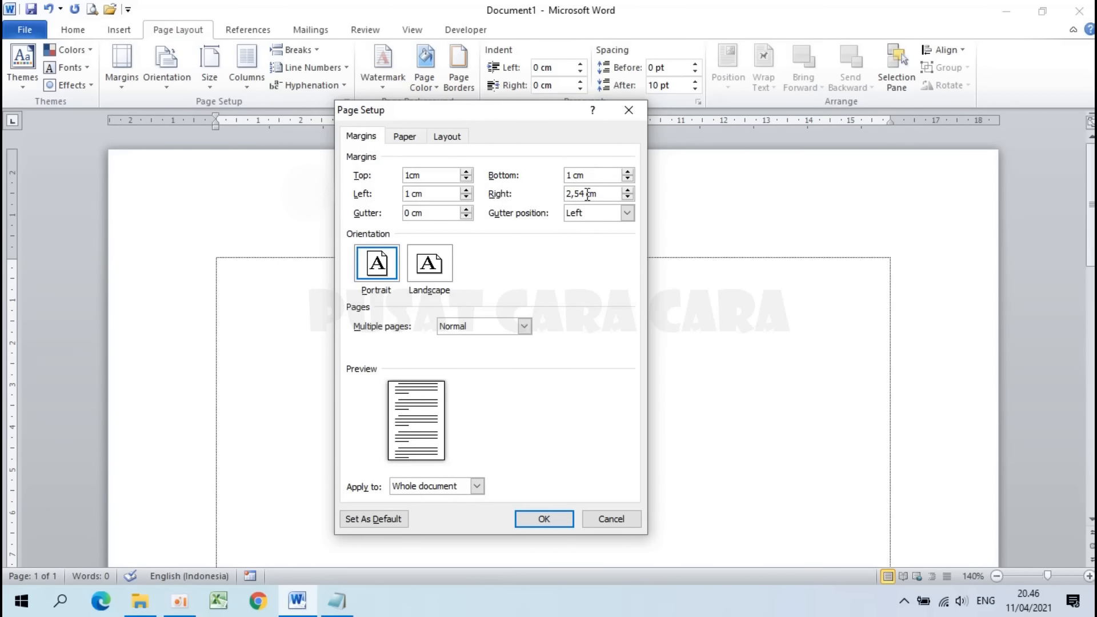
drag(589, 194, 533, 194)
text(1)
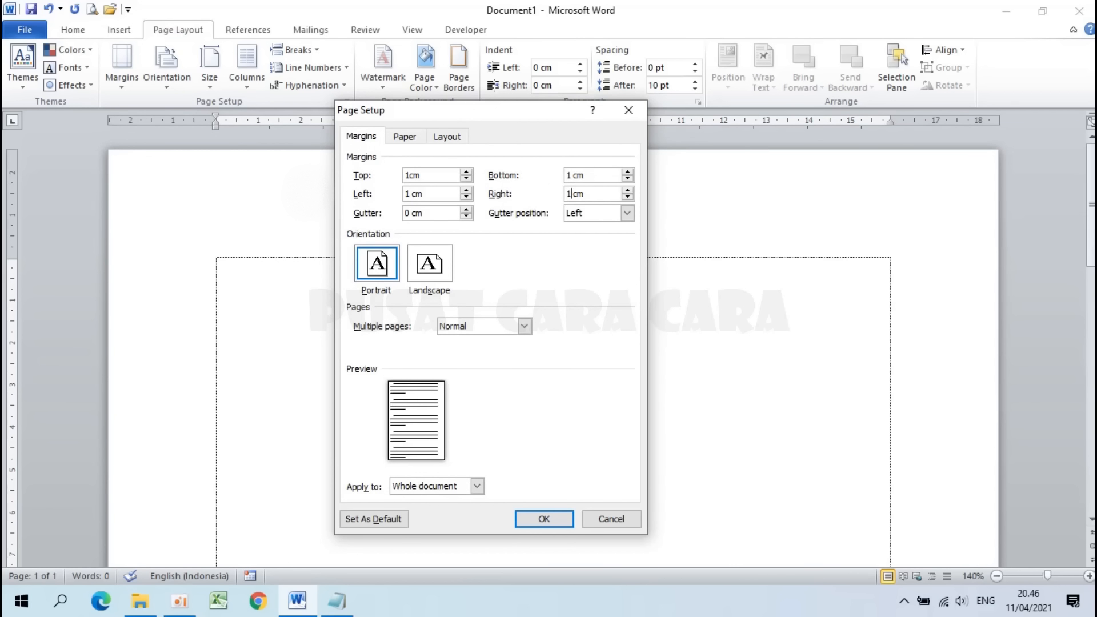
click(545, 521)
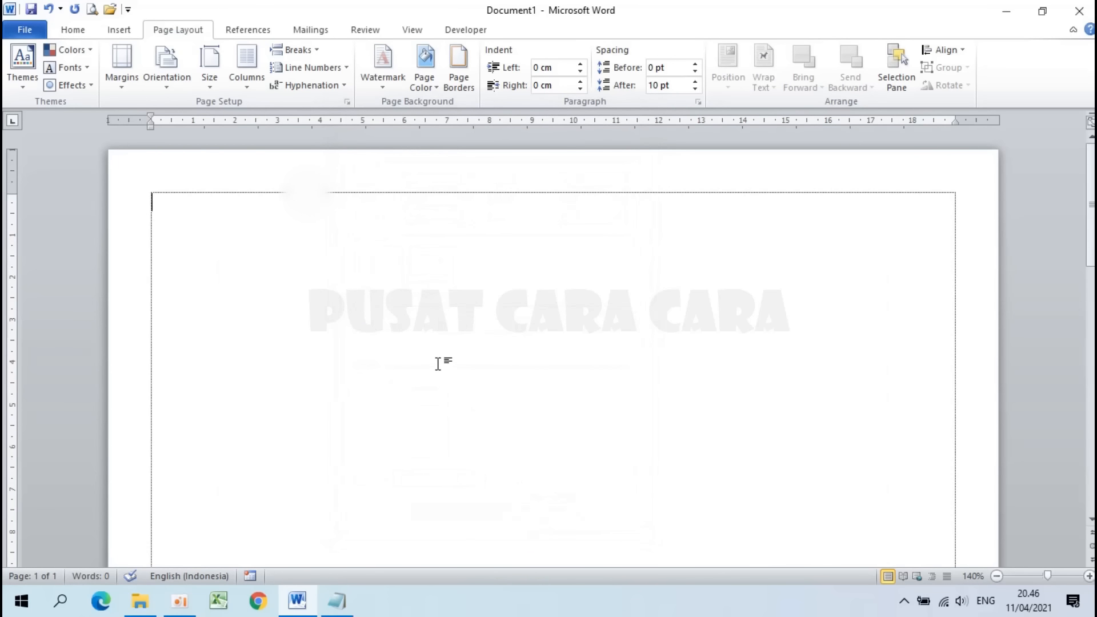
click(70, 31)
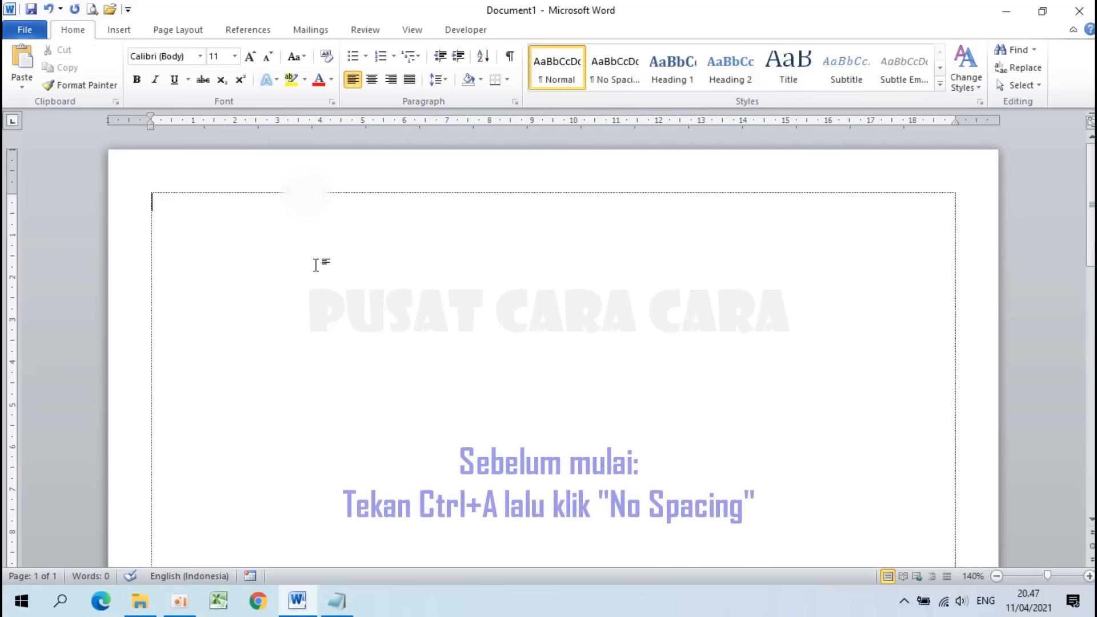
Step: Select all of Document1 and switch it from Normal to the No Spacing style
key(ctrl+a)
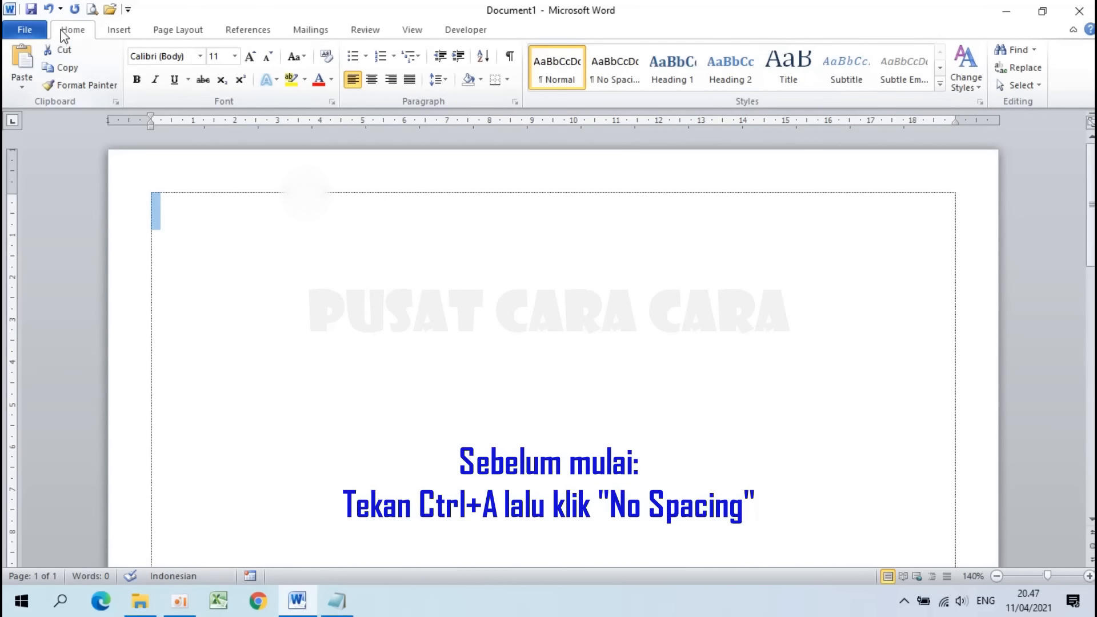
click(617, 71)
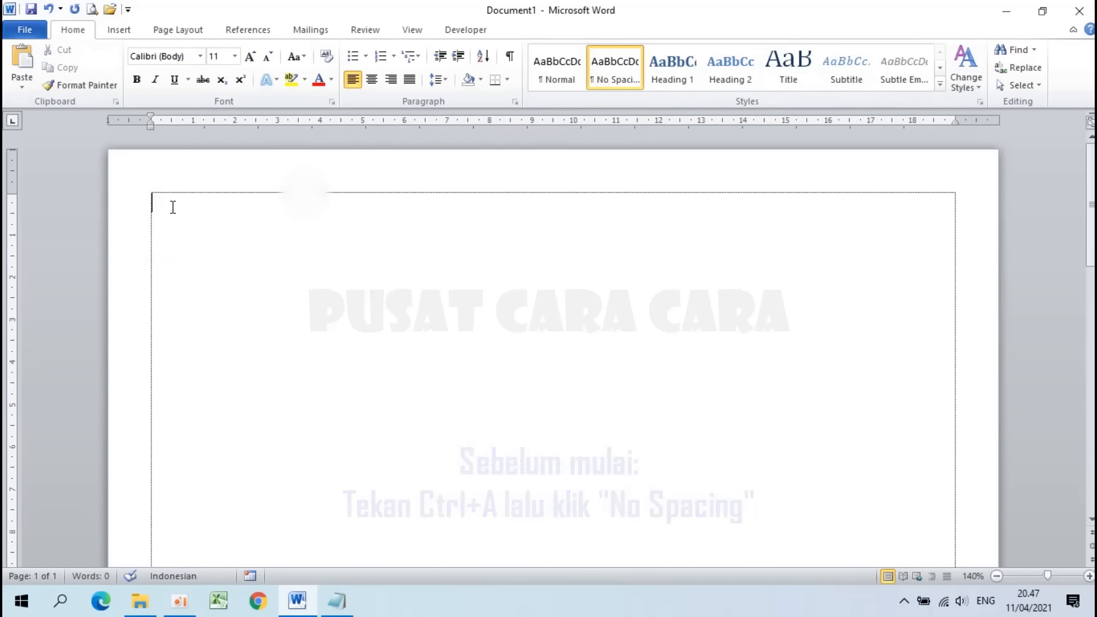
click(209, 222)
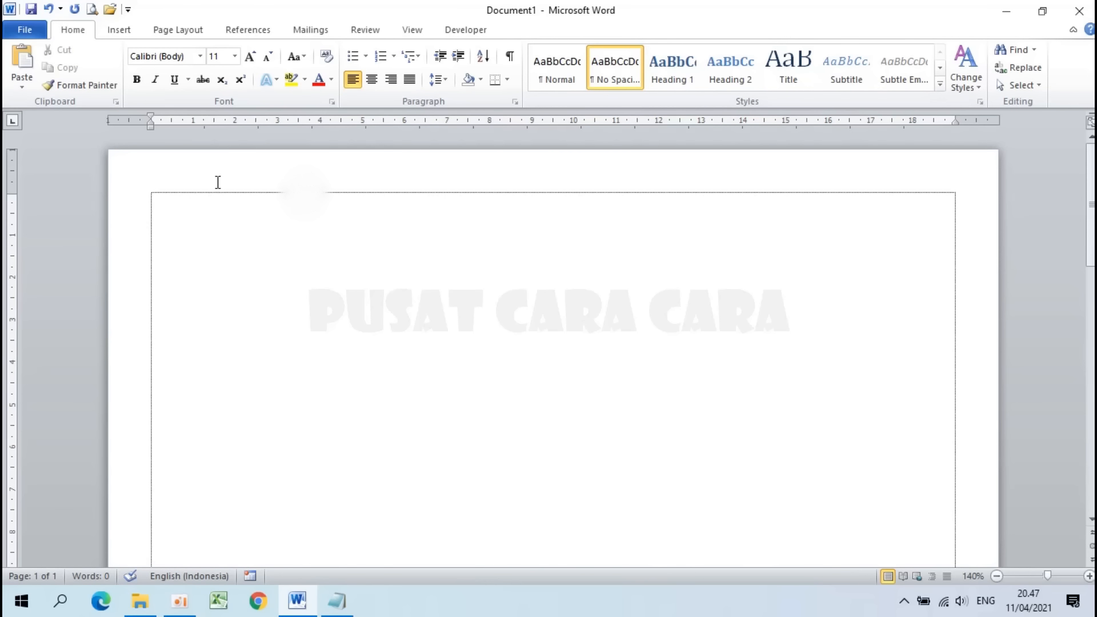
Step: Insert a table with 2 columns and 4 rows through the Insert Table dialog
click(129, 32)
click(135, 80)
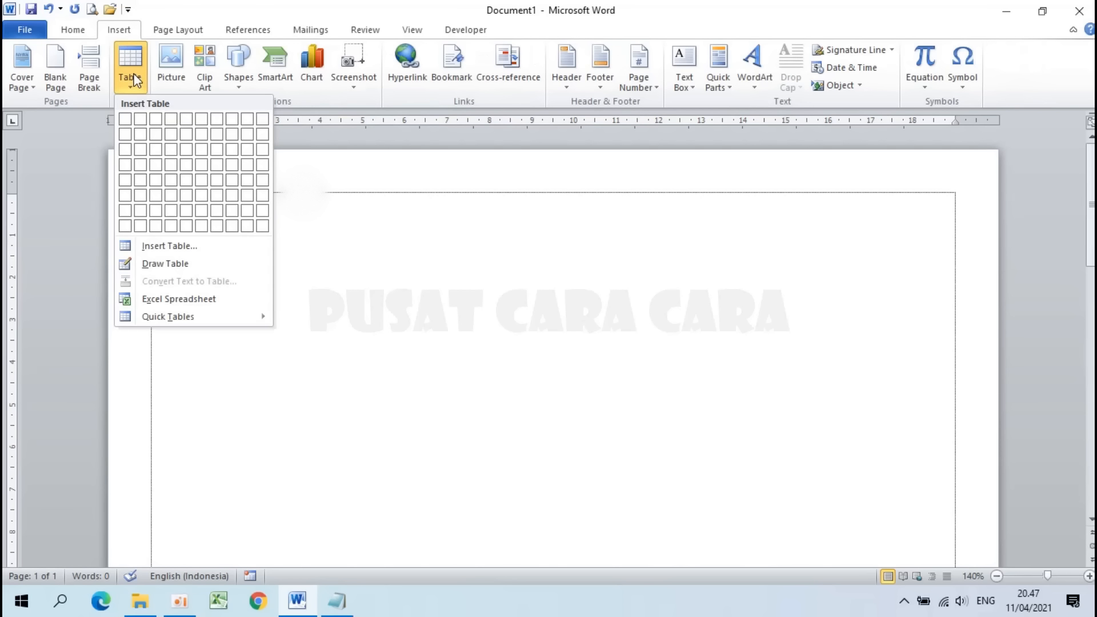
click(182, 250)
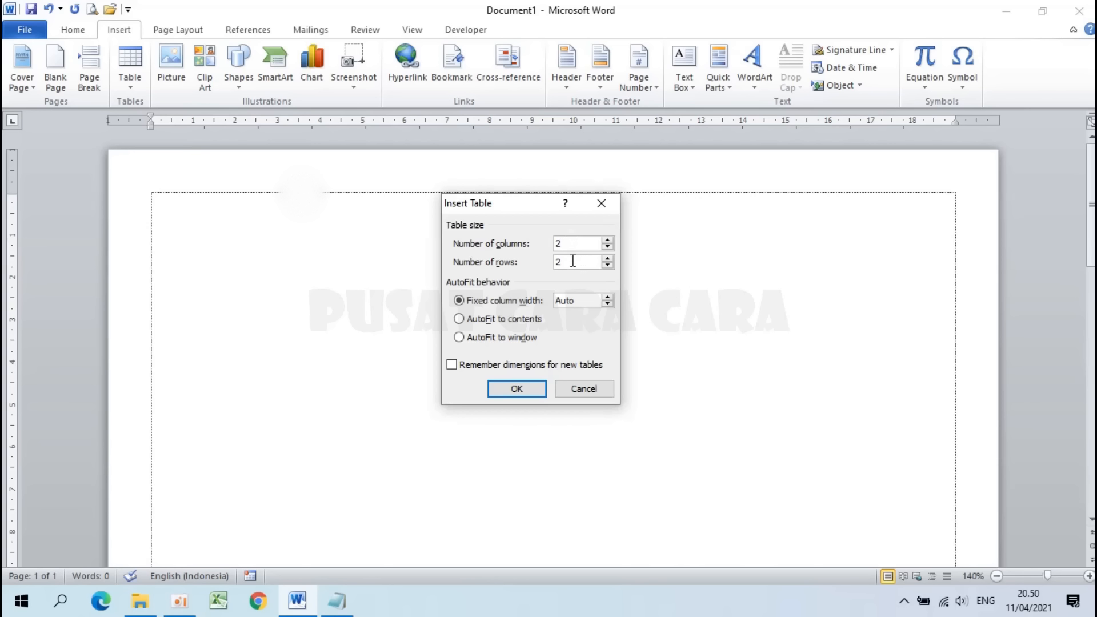
key(Tab)
text(4)
click(517, 388)
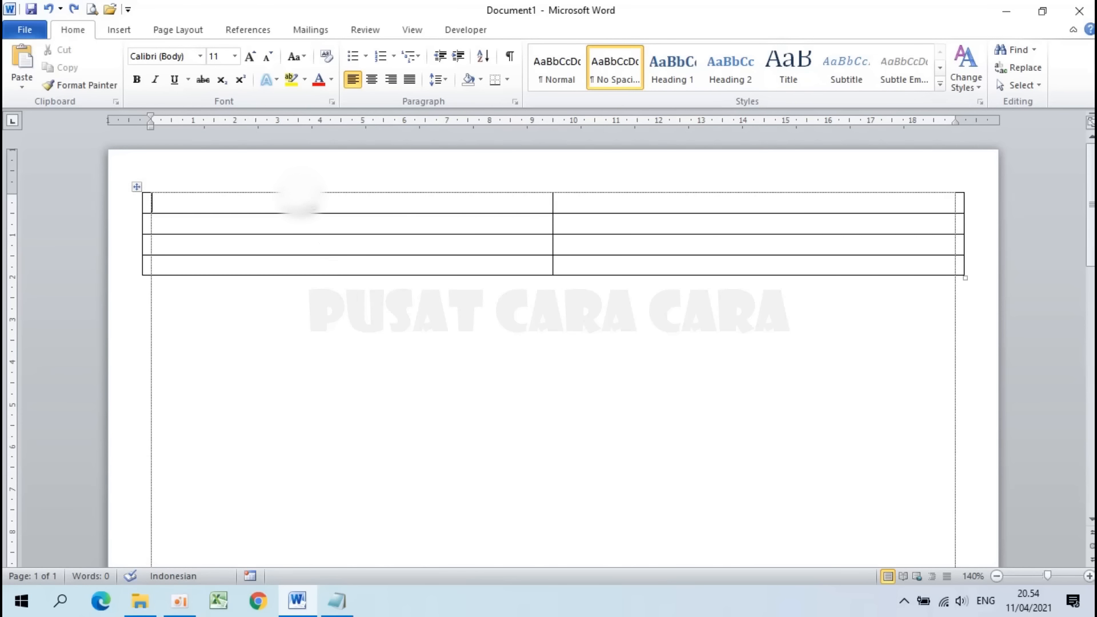
Step: Select the whole empty 2×4 table using its top-left move handle
drag(209, 195, 638, 274)
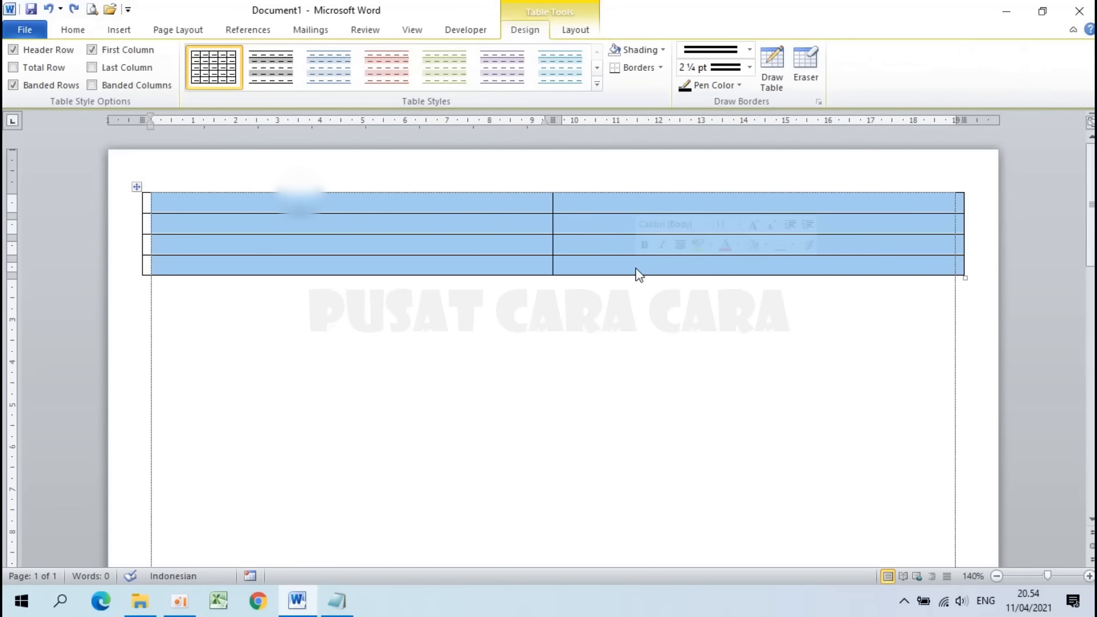
click(639, 274)
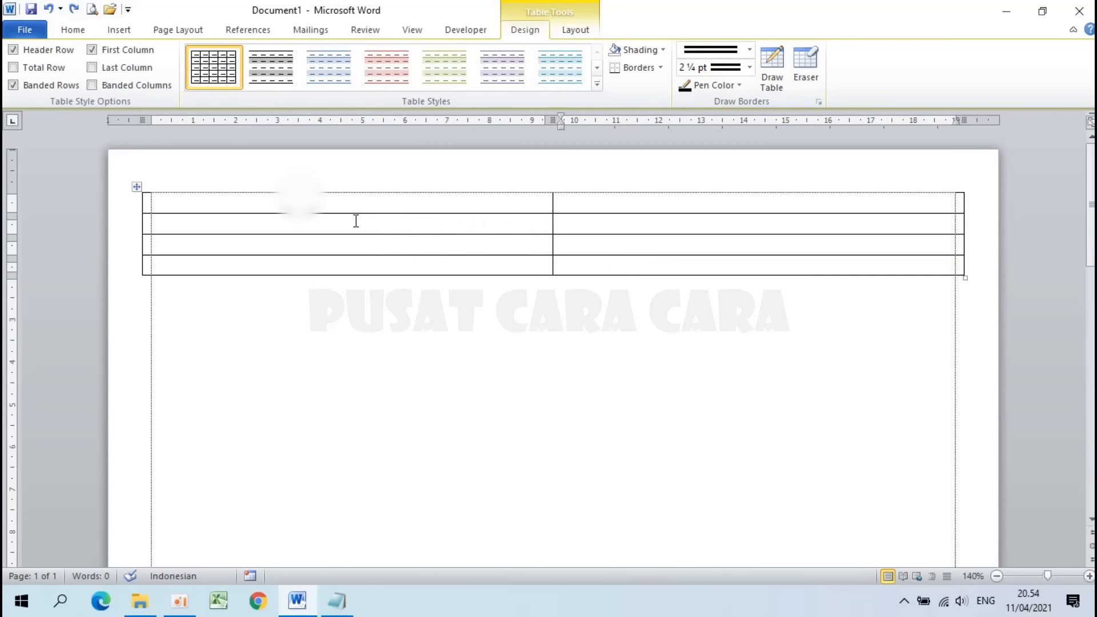
click(136, 188)
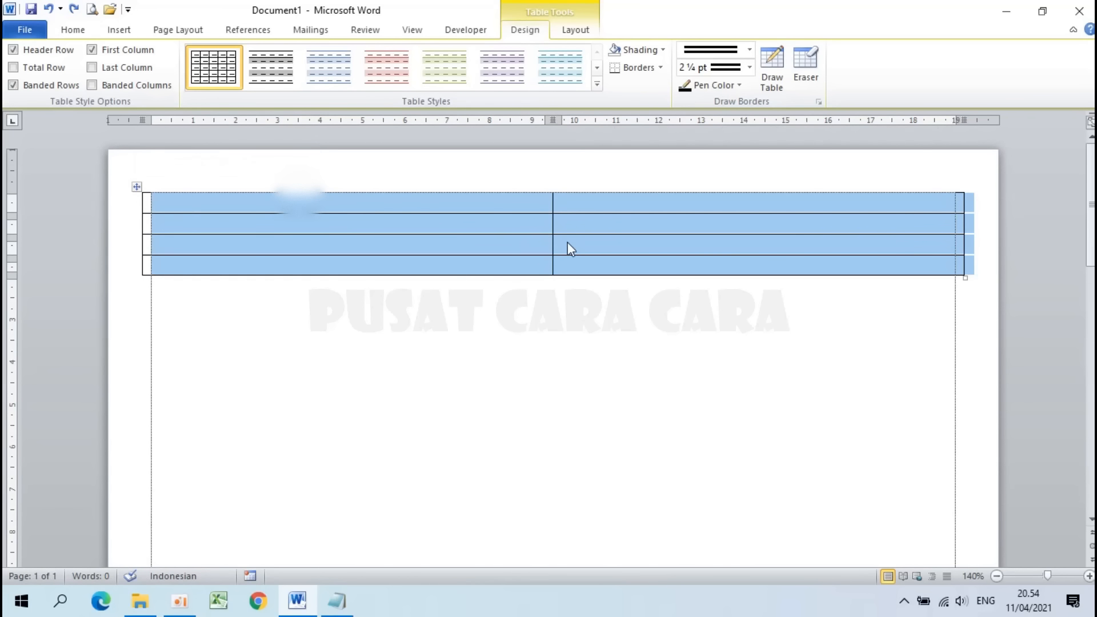
Step: In Table Properties, fix row height at 5,5 cm and change column width from 9,69 to 9 cm
right_click(502, 226)
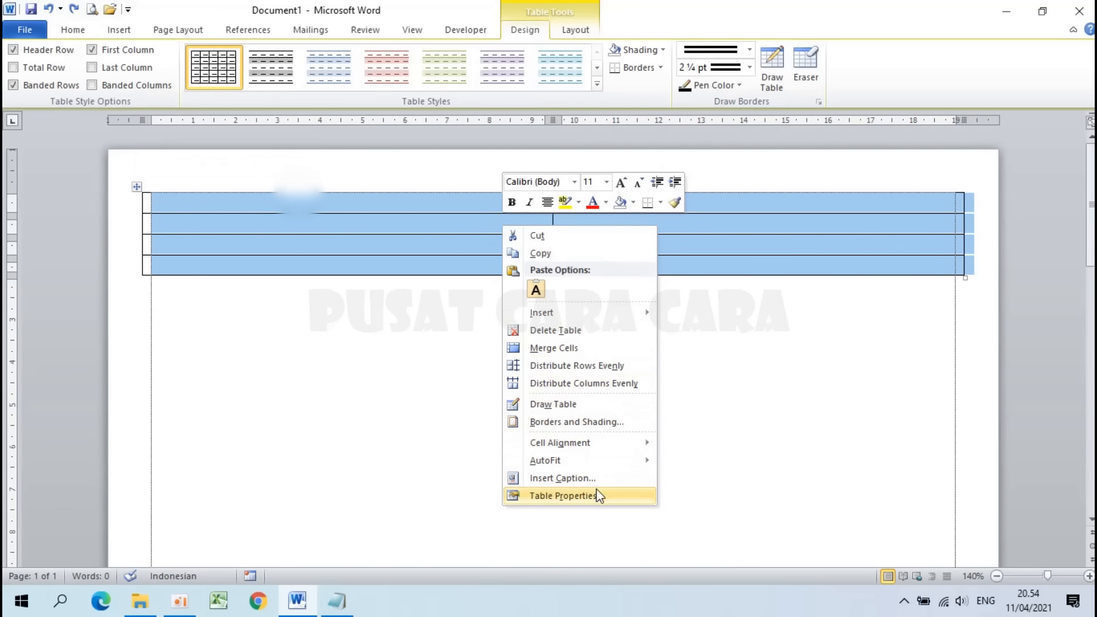
click(594, 497)
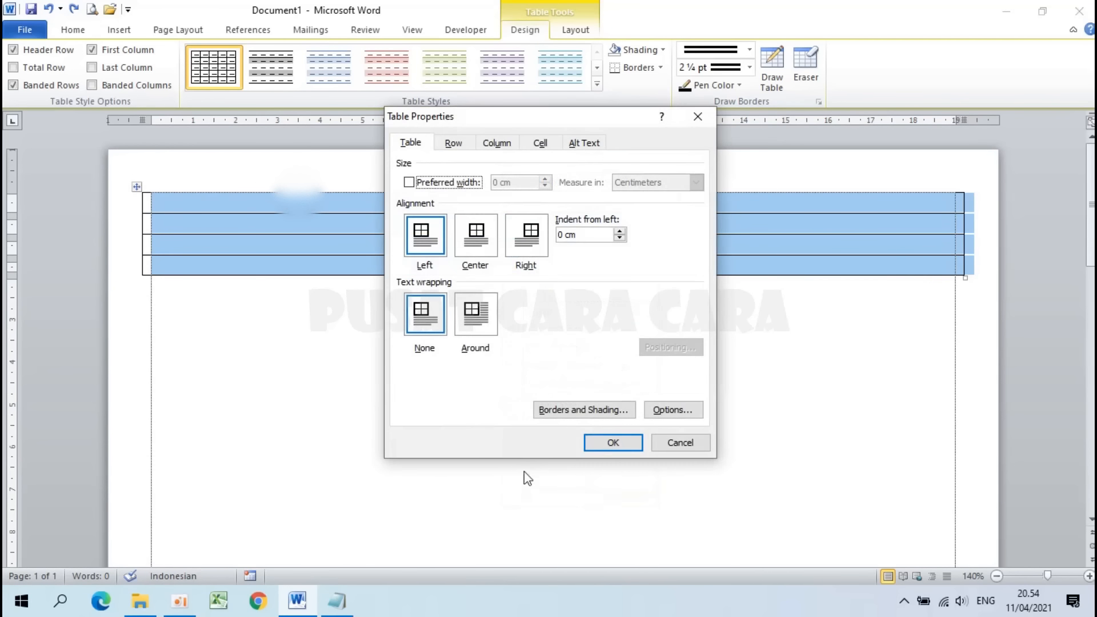
click(455, 144)
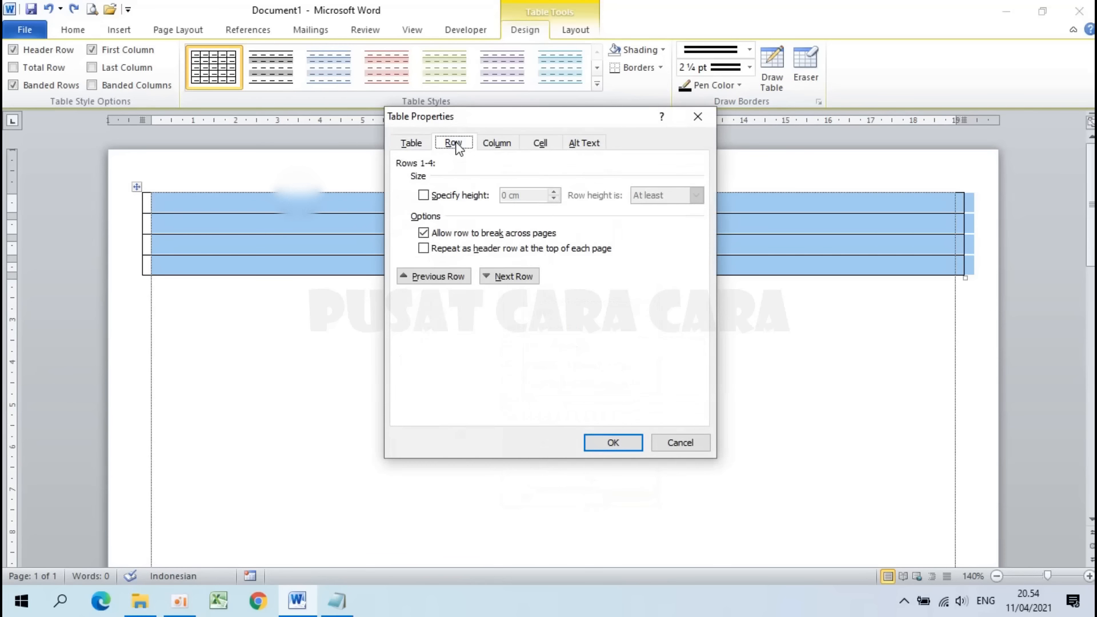
click(450, 197)
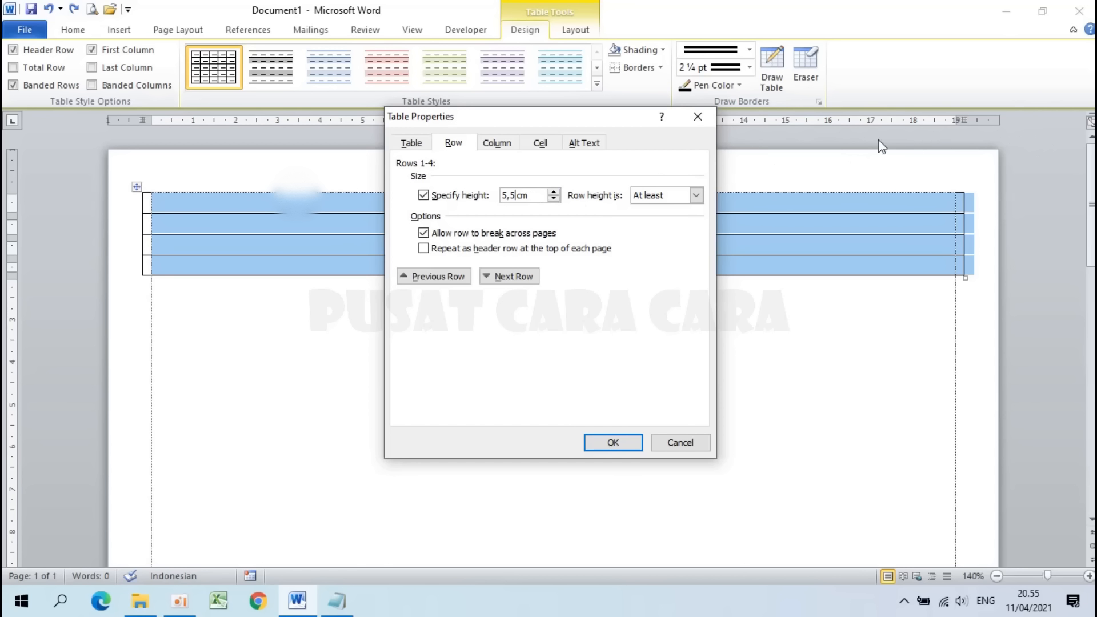
click(497, 144)
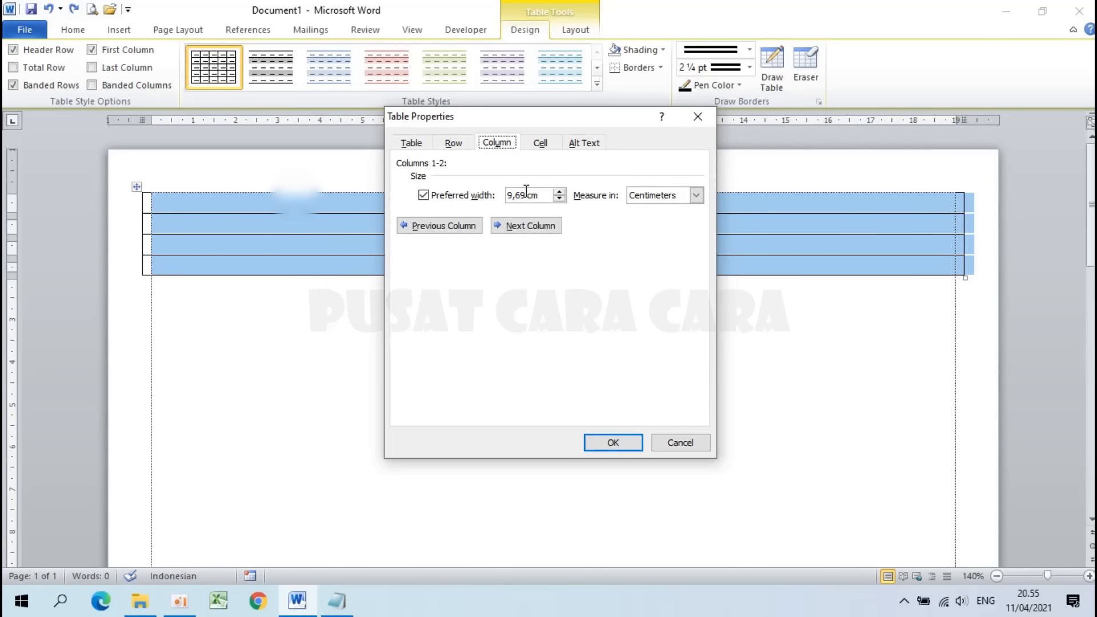
drag(527, 195, 487, 195)
text(9)
click(465, 145)
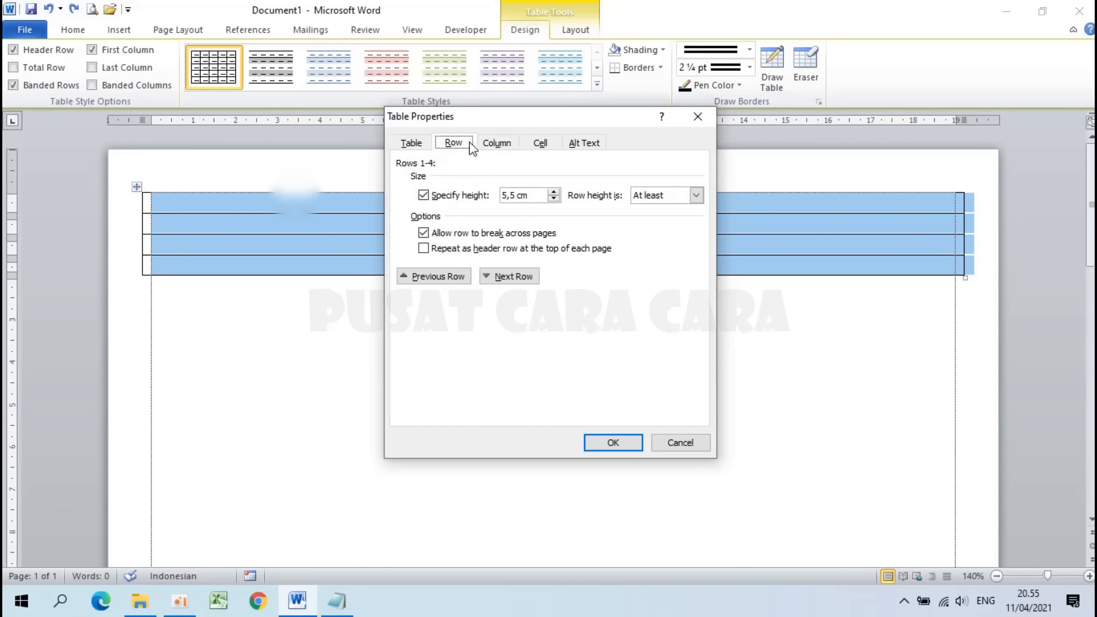
click(492, 148)
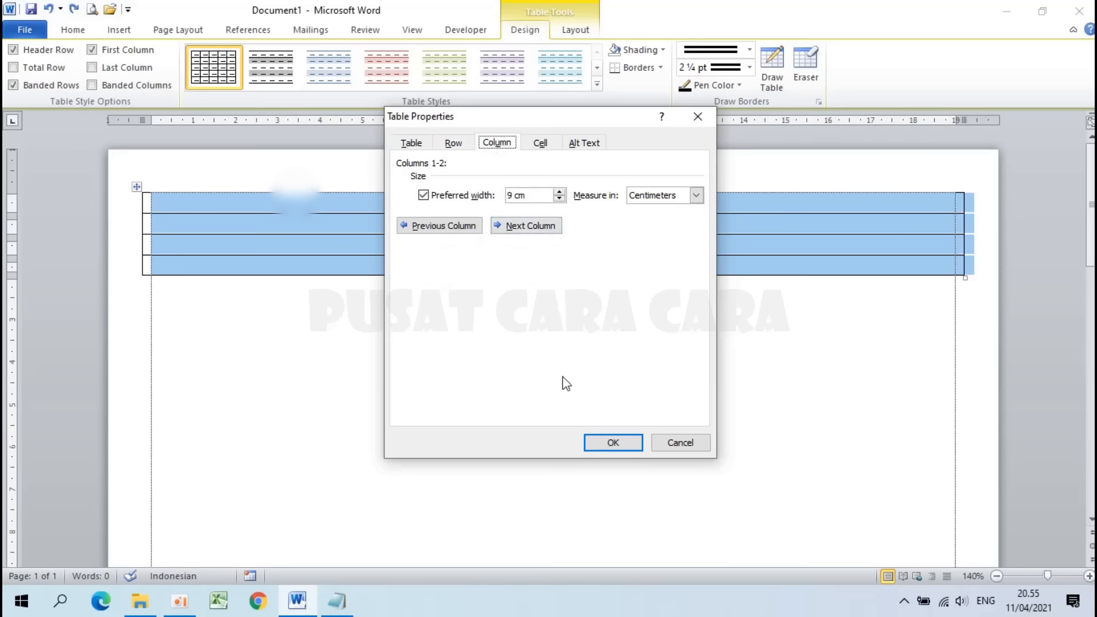
click(605, 441)
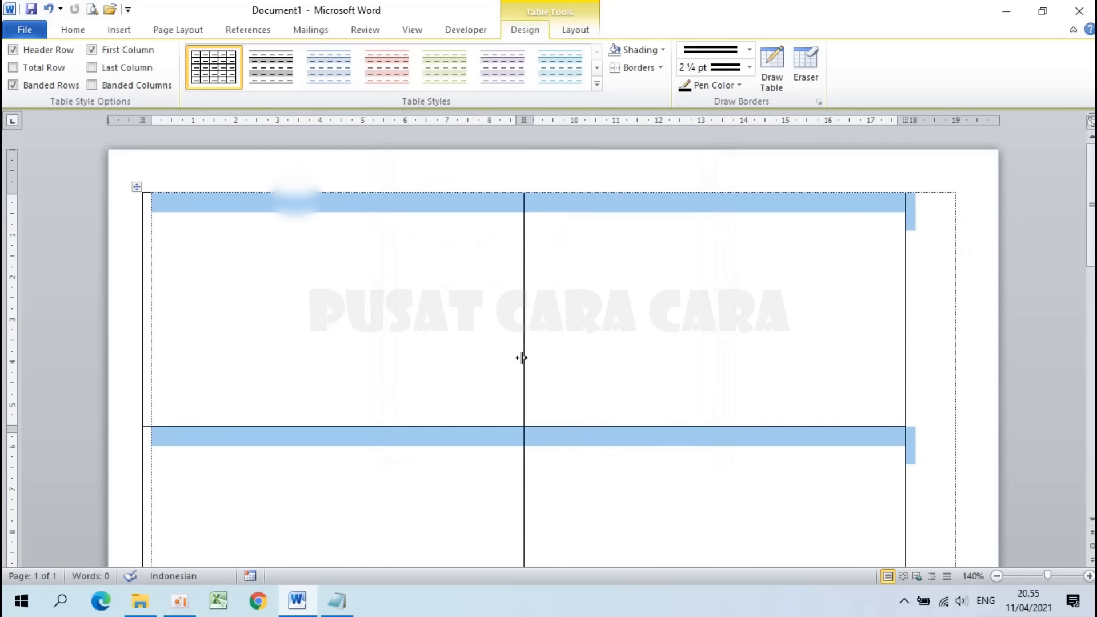
scroll(522, 358, down, 10)
scroll(522, 360, up, 10)
Step: Apply All borders in a double-line style, 2 ¼ pt wide, through Borders and Shading
right_click(423, 203)
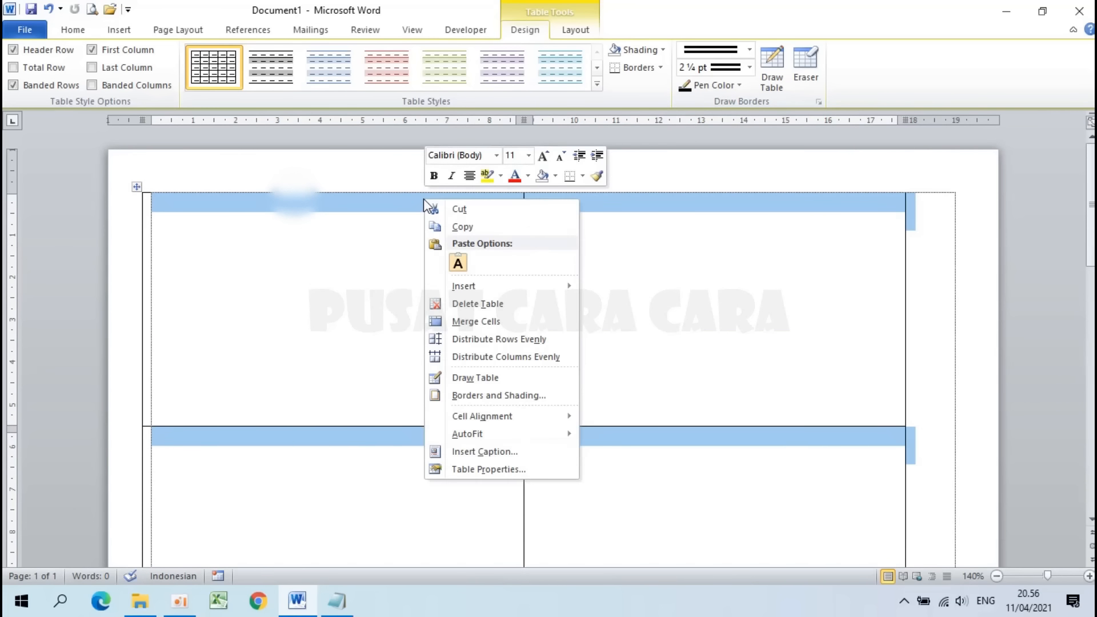
click(507, 395)
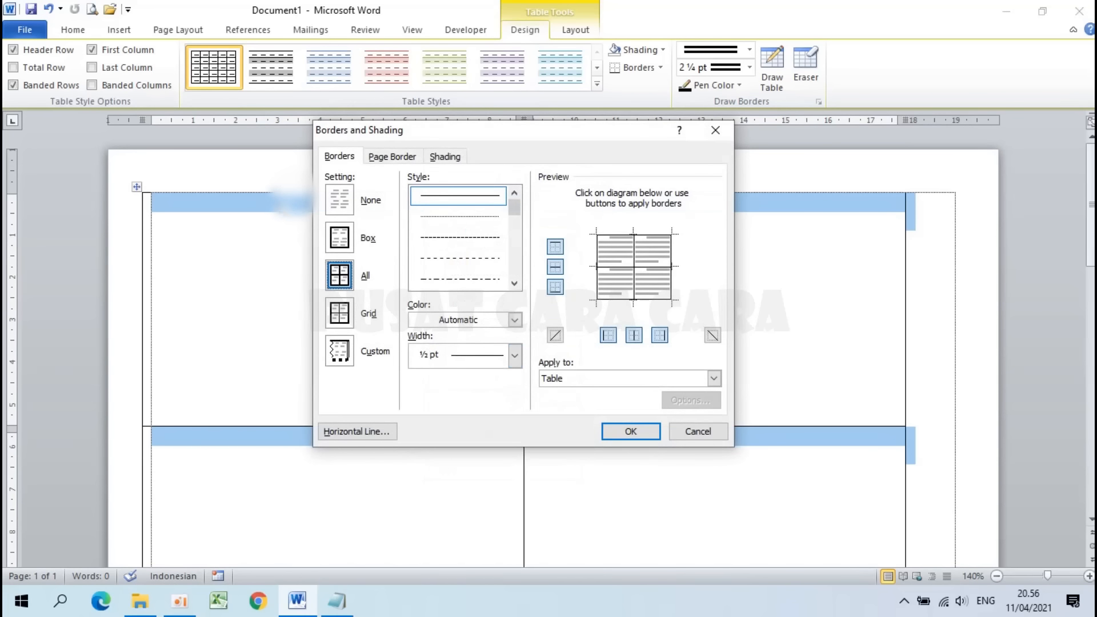
click(514, 284)
click(514, 284)
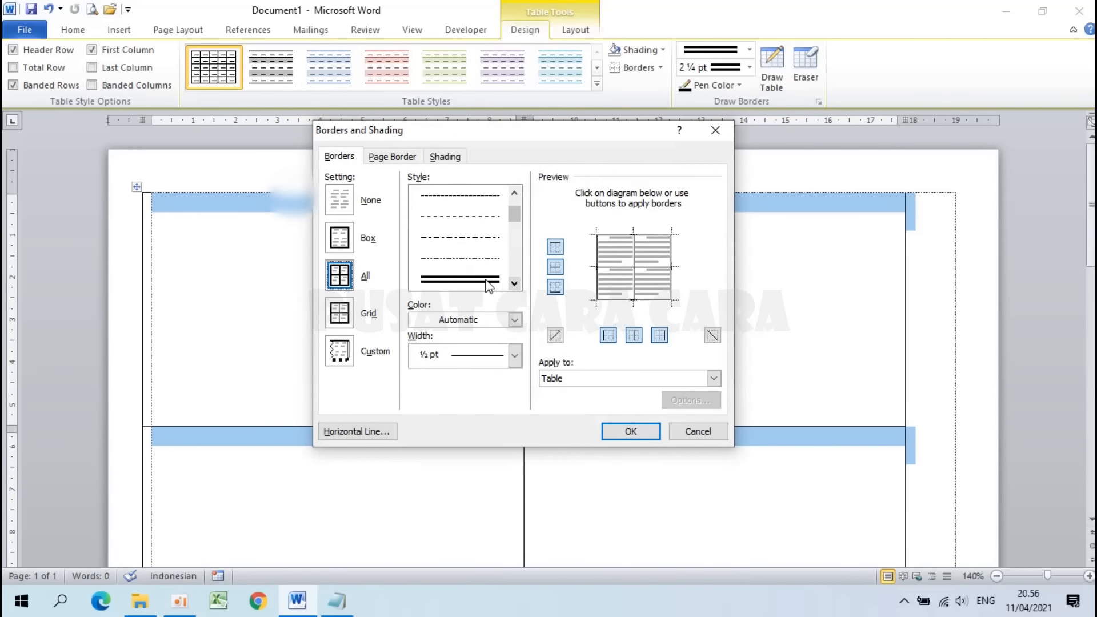
click(453, 280)
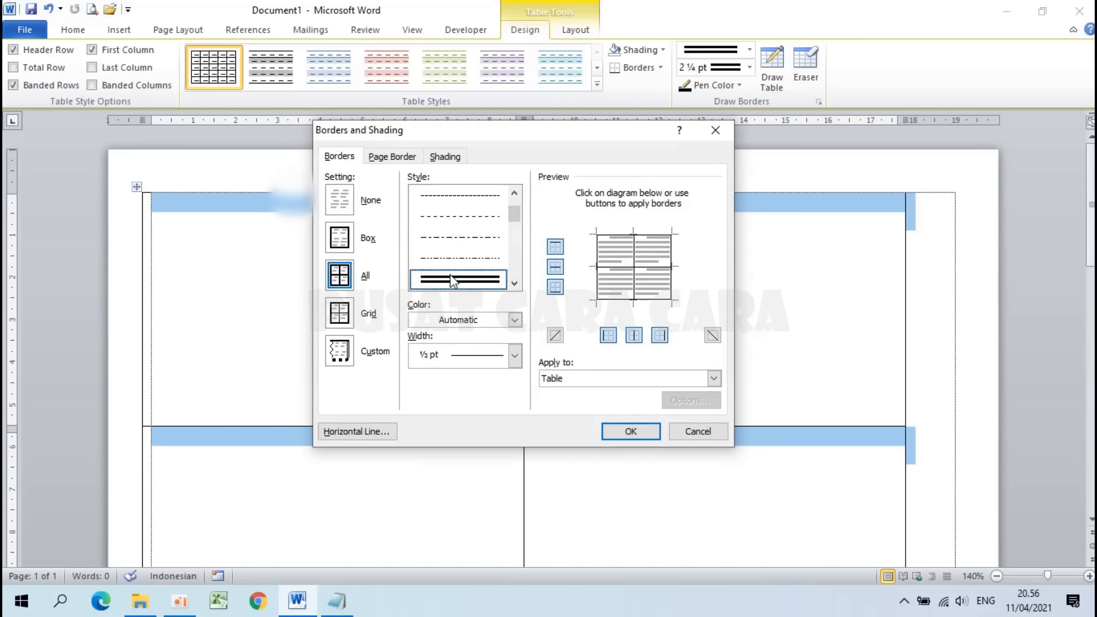
click(515, 357)
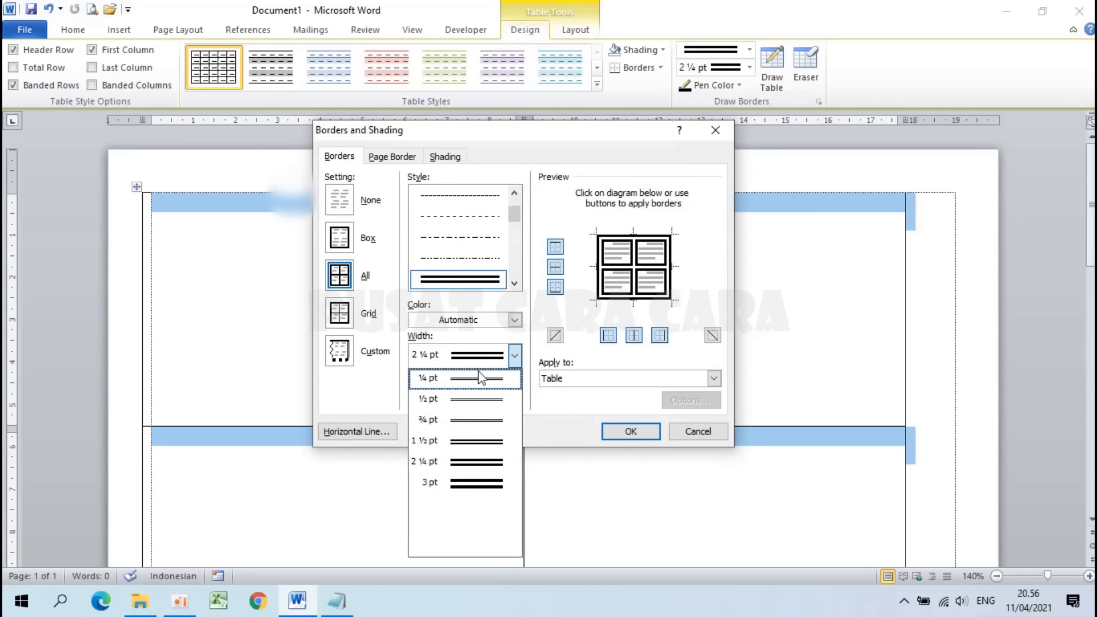
click(467, 383)
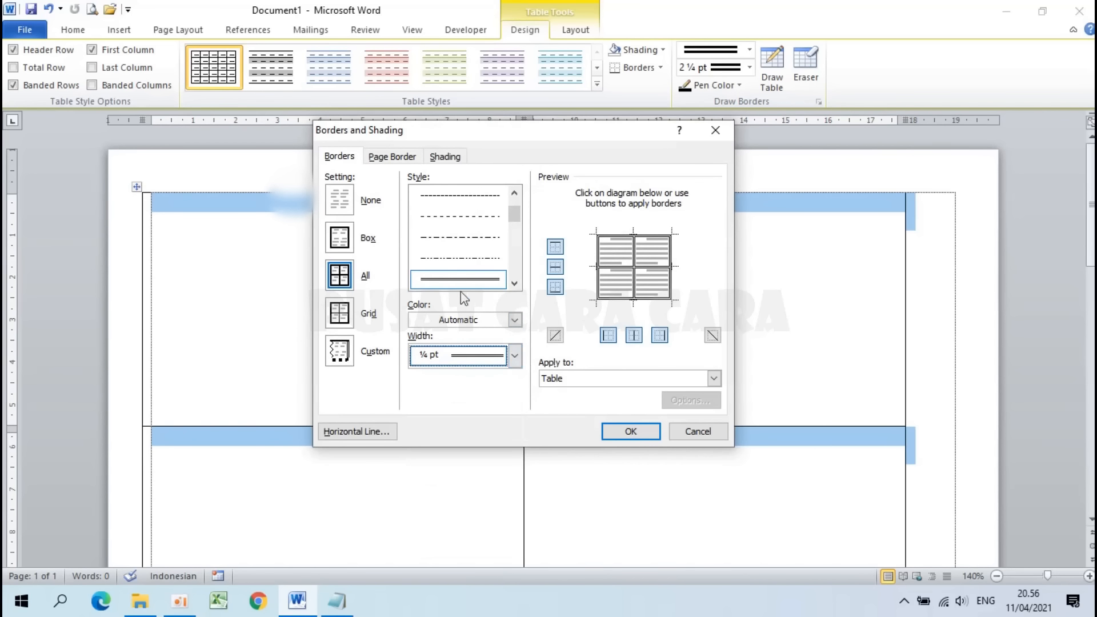
click(516, 355)
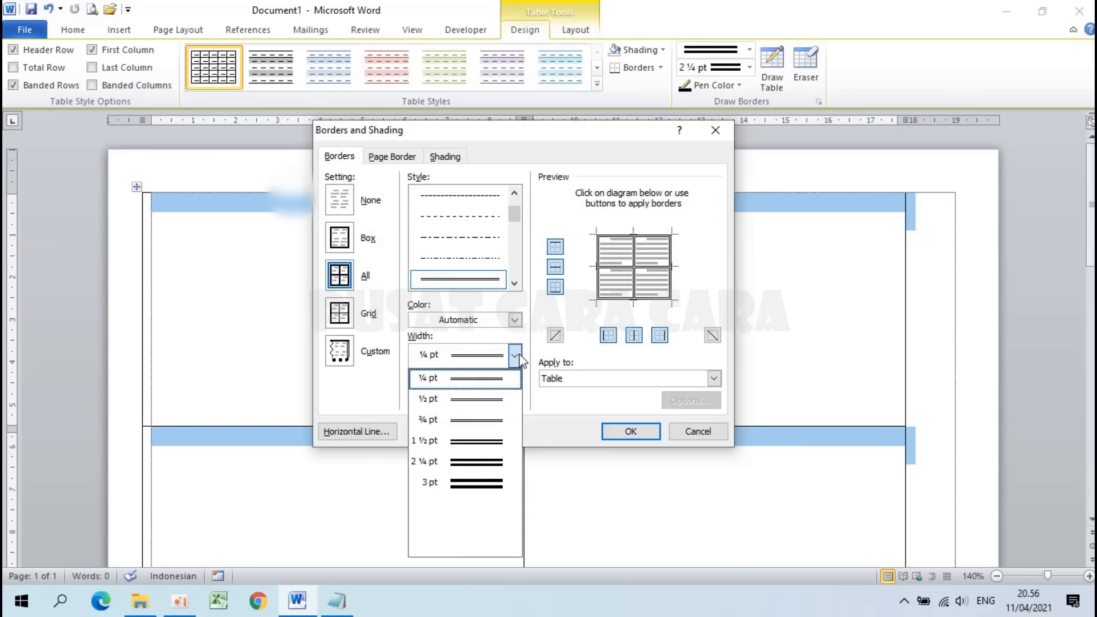
click(451, 463)
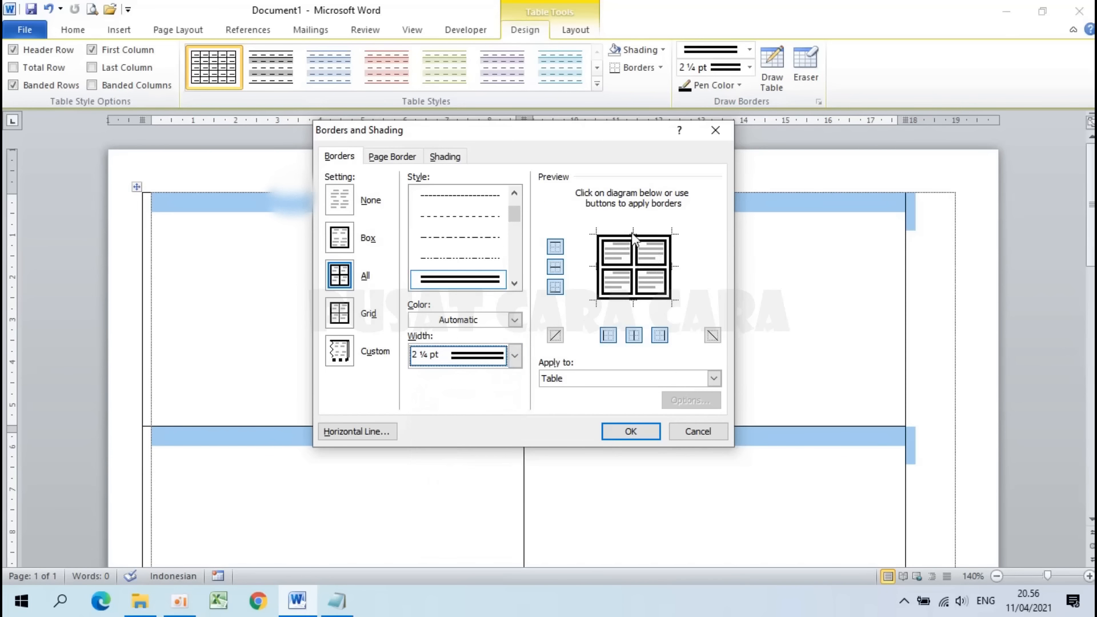
click(633, 437)
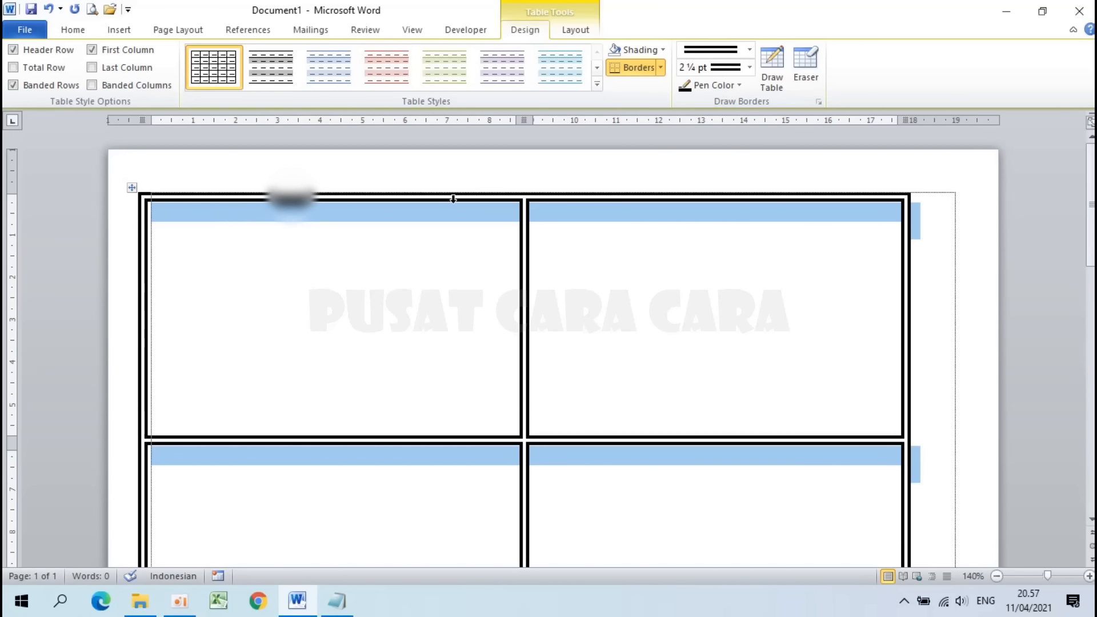
Step: Select the whole table and centre it horizontally on the page
click(133, 187)
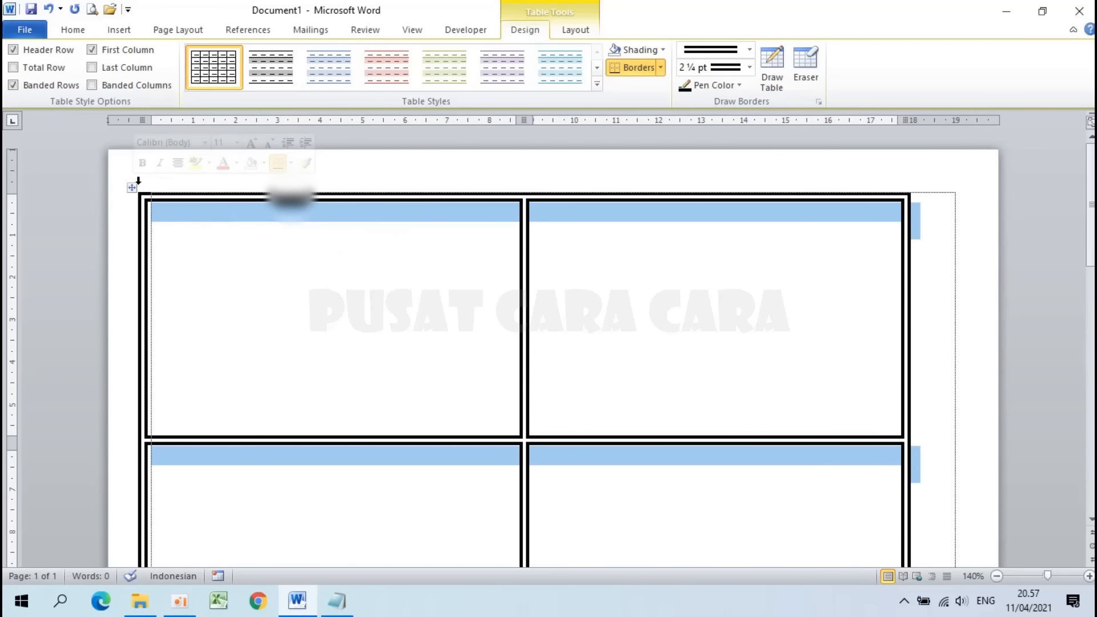
click(73, 30)
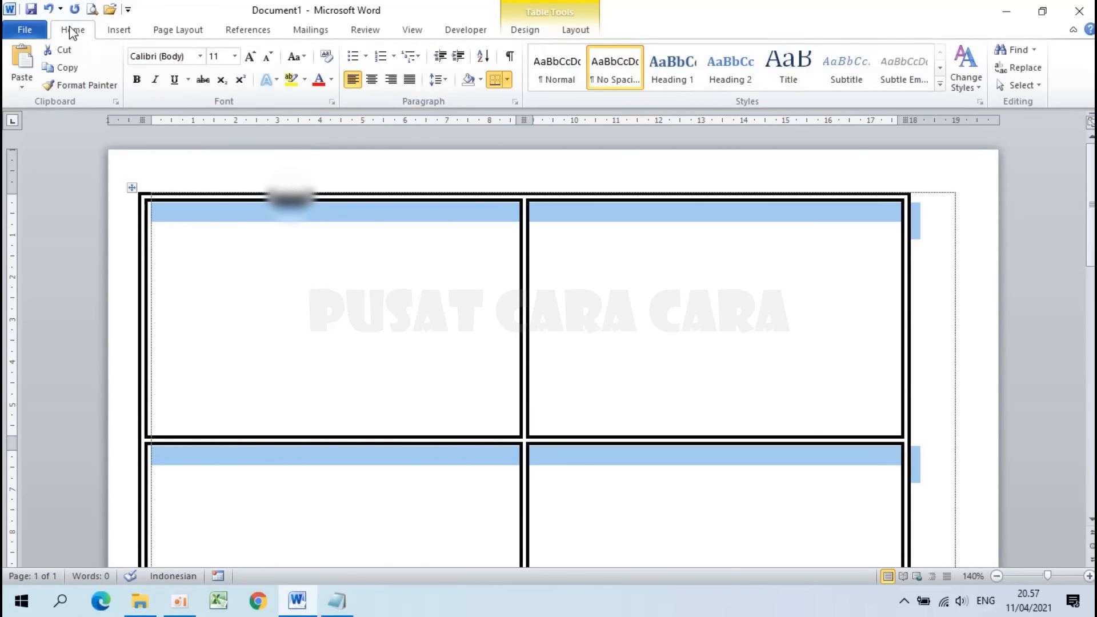
click(372, 80)
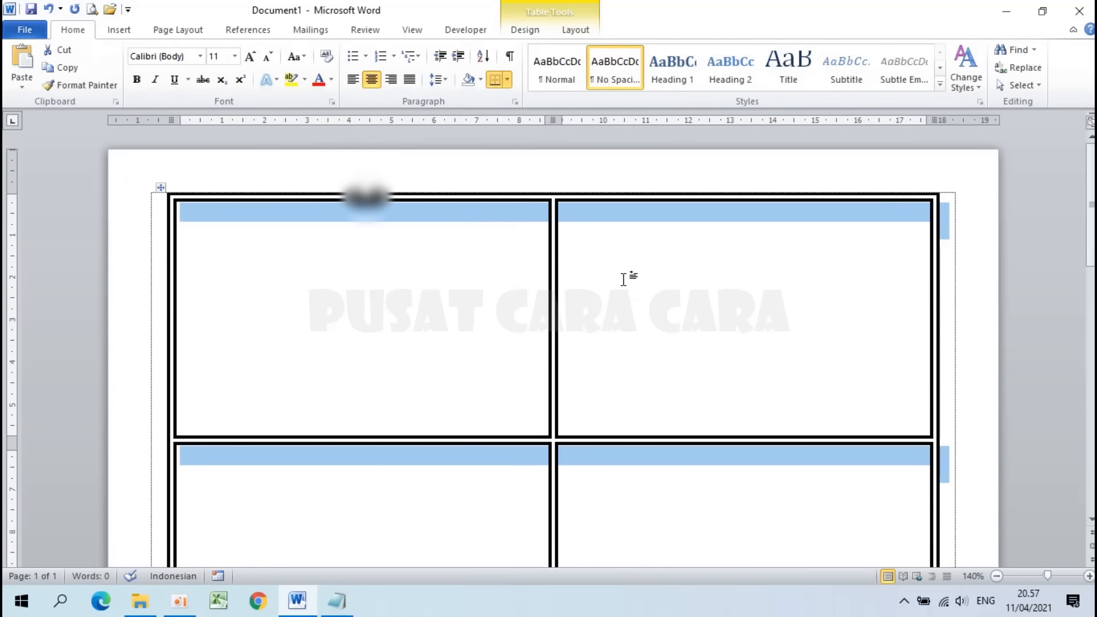
Step: Centre-align the paragraph text in the top-left card cell
click(623, 279)
scroll(623, 278, down, 7)
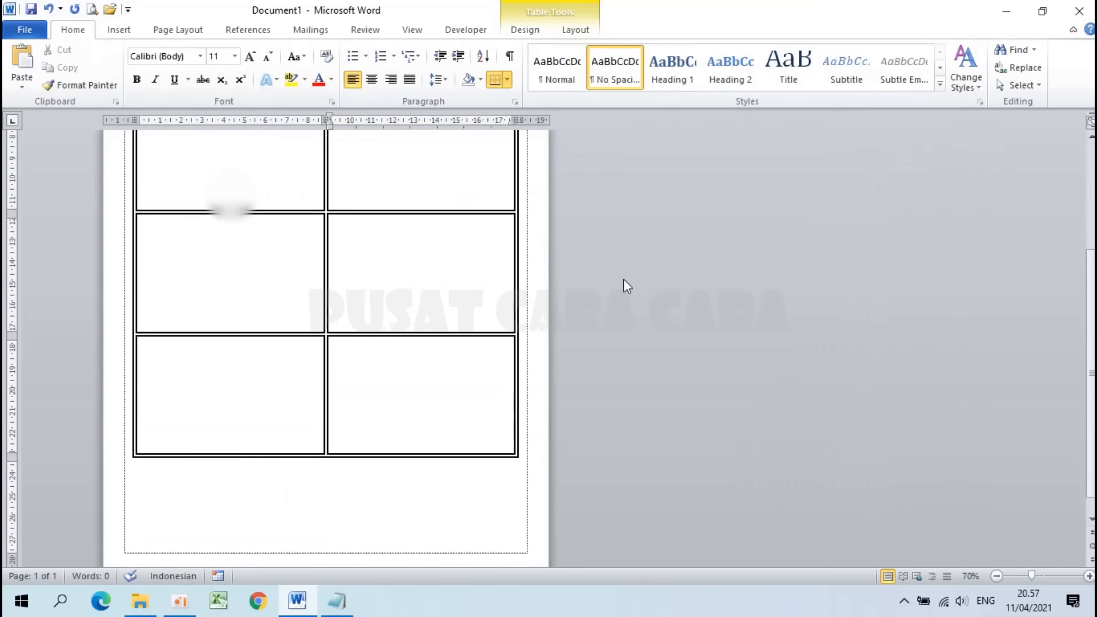
scroll(444, 263, up, 7)
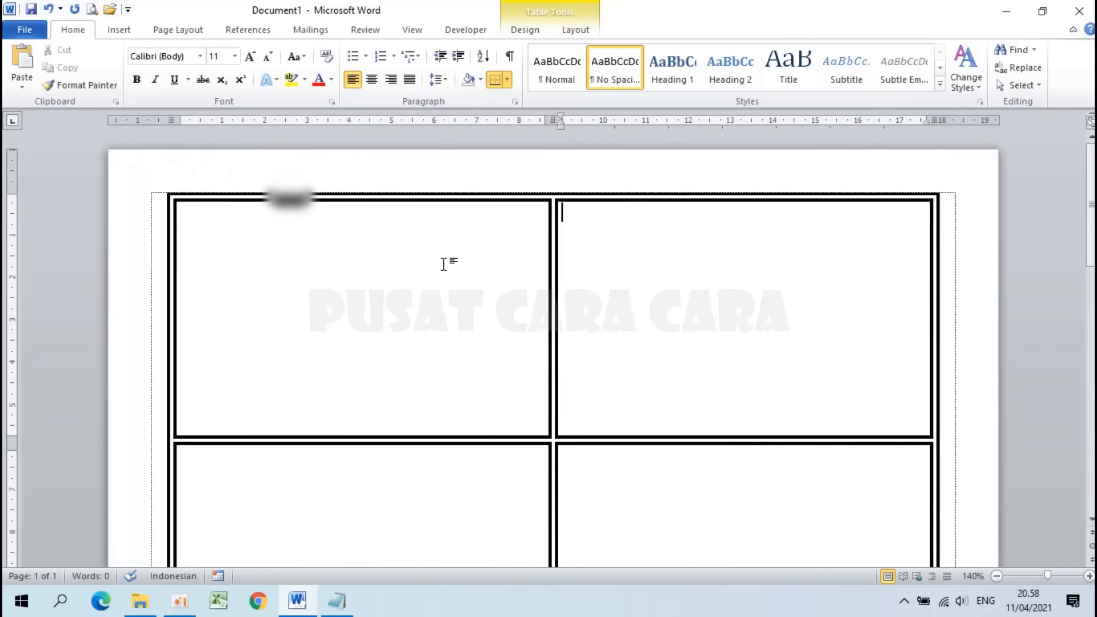
scroll(443, 263, up, 3)
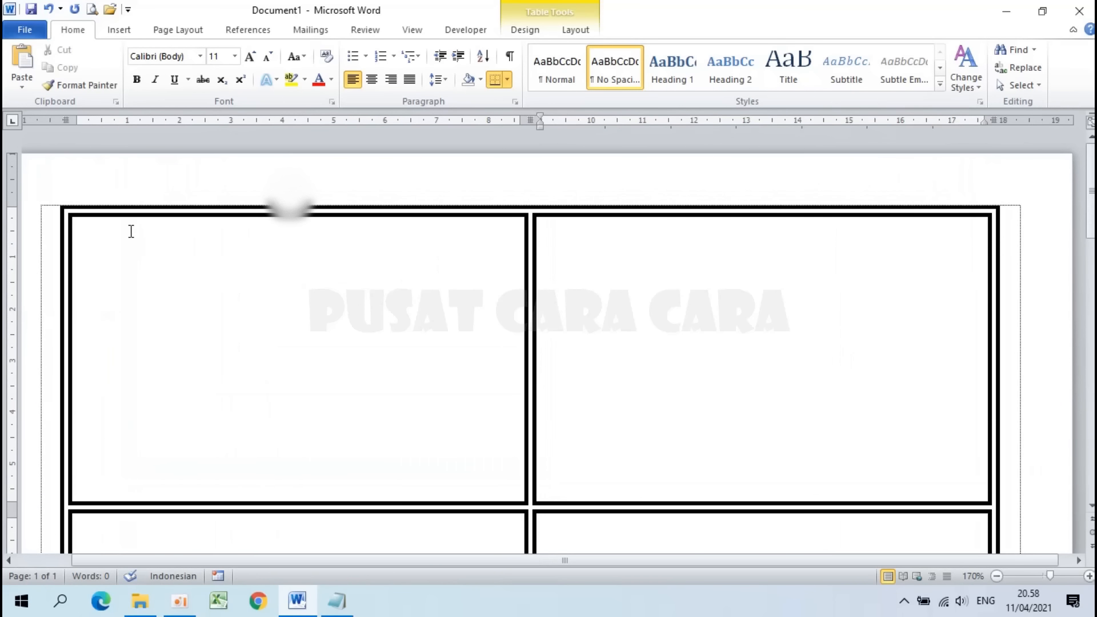
click(103, 245)
click(373, 80)
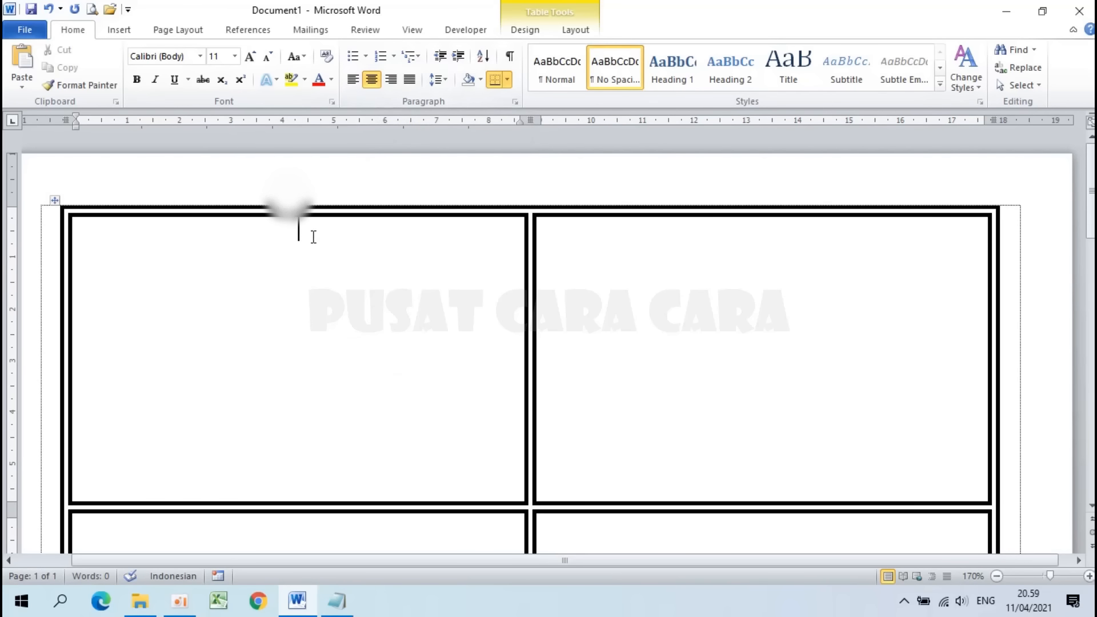
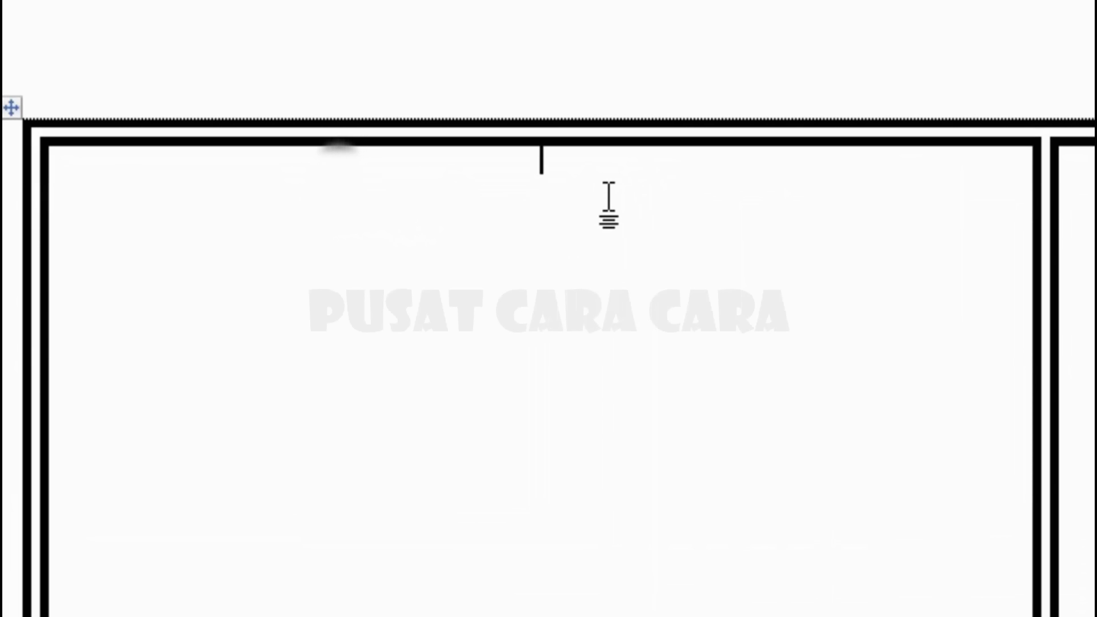
Step: Delete the test letter A from the top card cell
text(A)
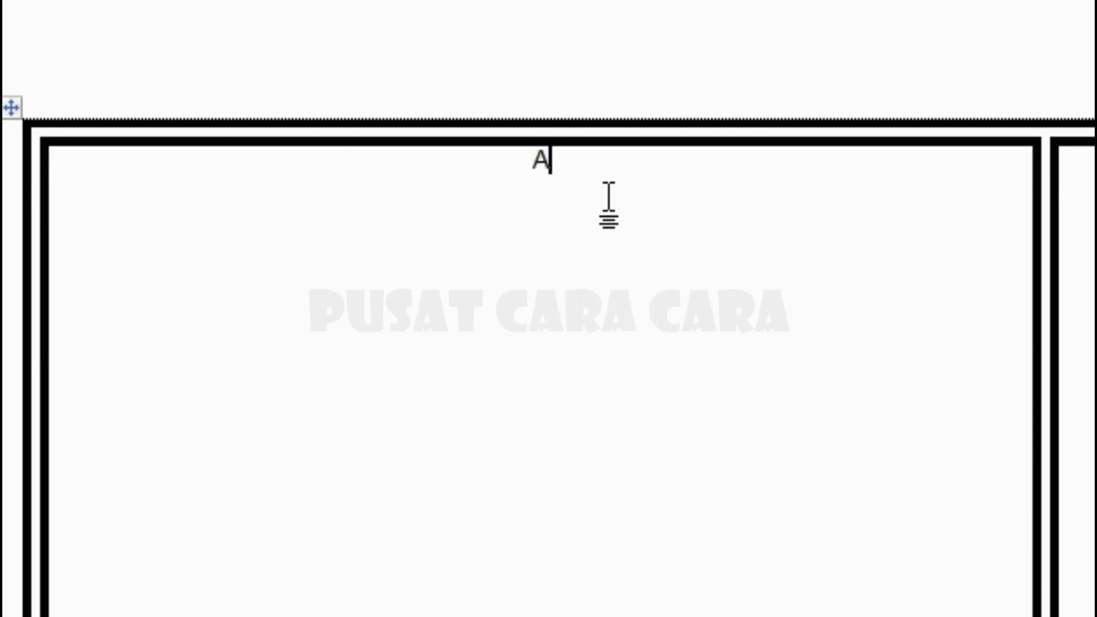
key(Return)
click(556, 163)
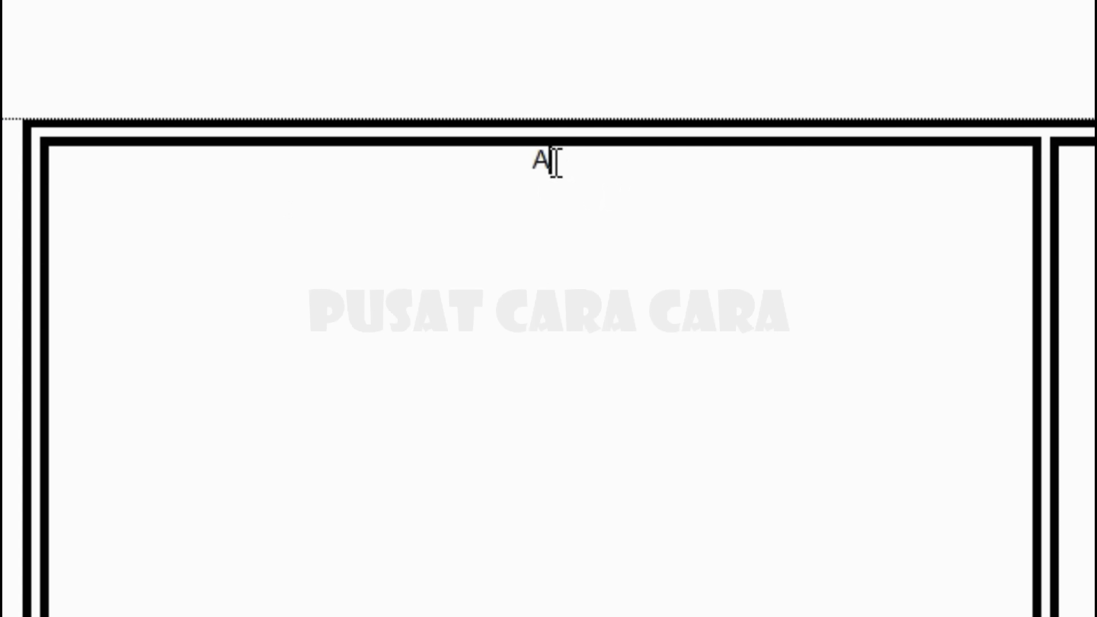
key(BackSpace)
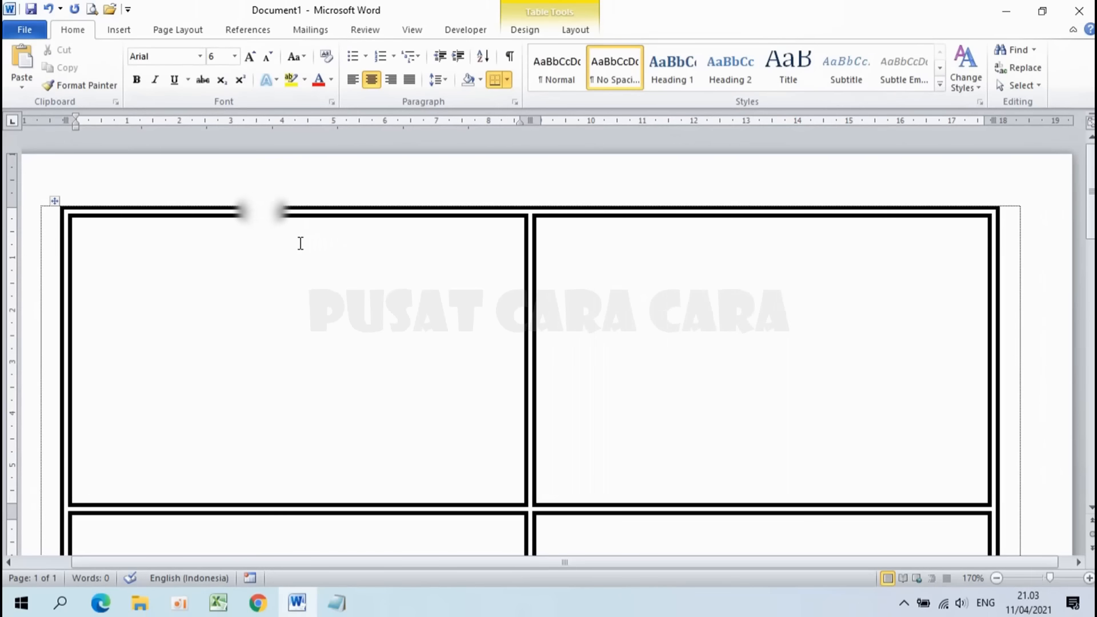
ctrl+scroll(300, 240, up, 6)
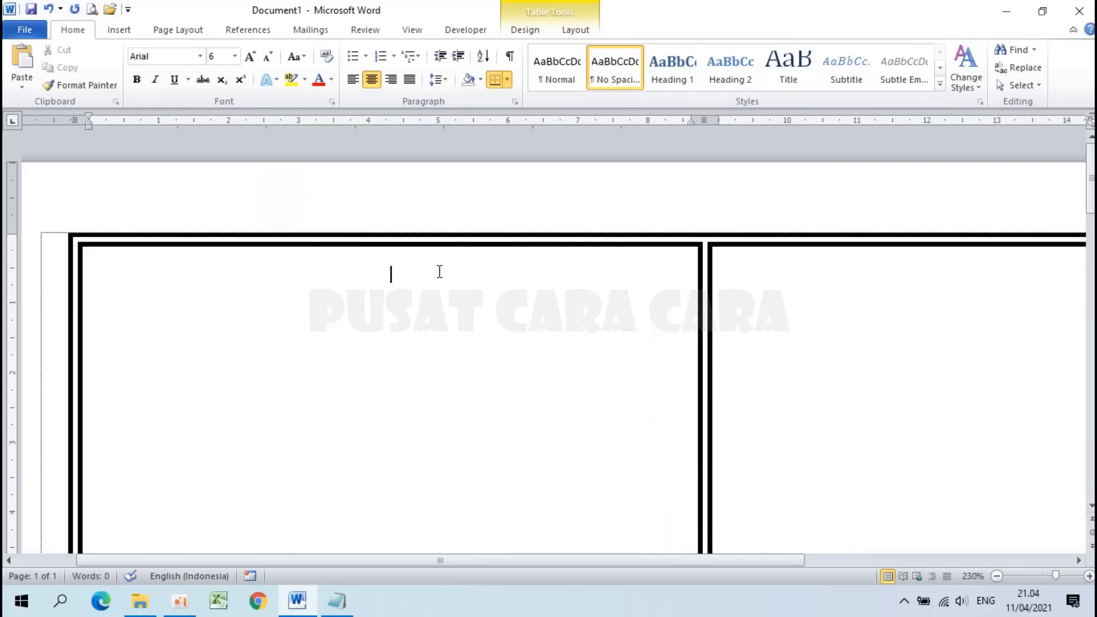
Step: Type PEMERINTAH DAERAH PROVINSI JAWA BARAT DINAS PENDIDIKAN, SMA NEGERI 111 BANDUNG, the address and KARTU PELAJAR
text(PEMERINTAH DAERAH PROVINSI JAWA BARAT )
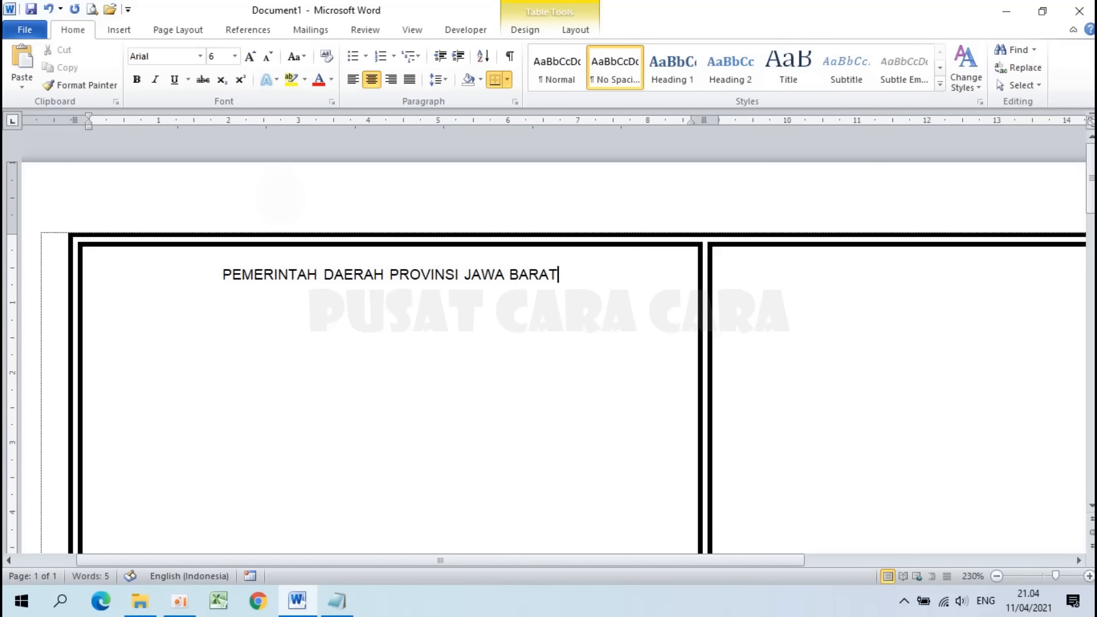
text(DINAS PENDIDIKAN)
key(Return)
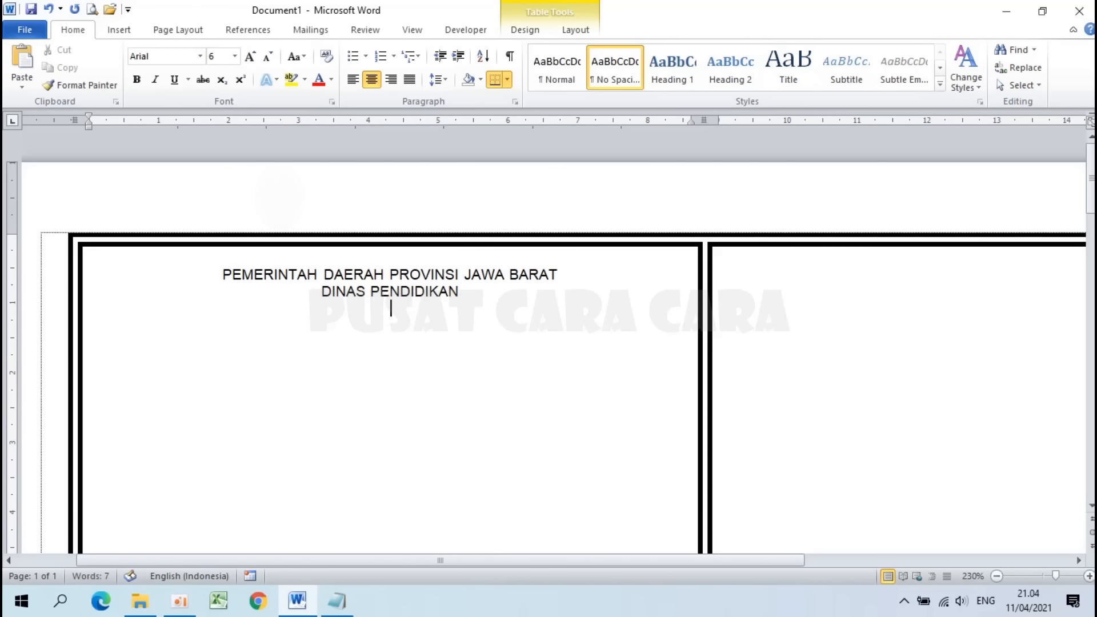
text(SMA NEGERI 11)
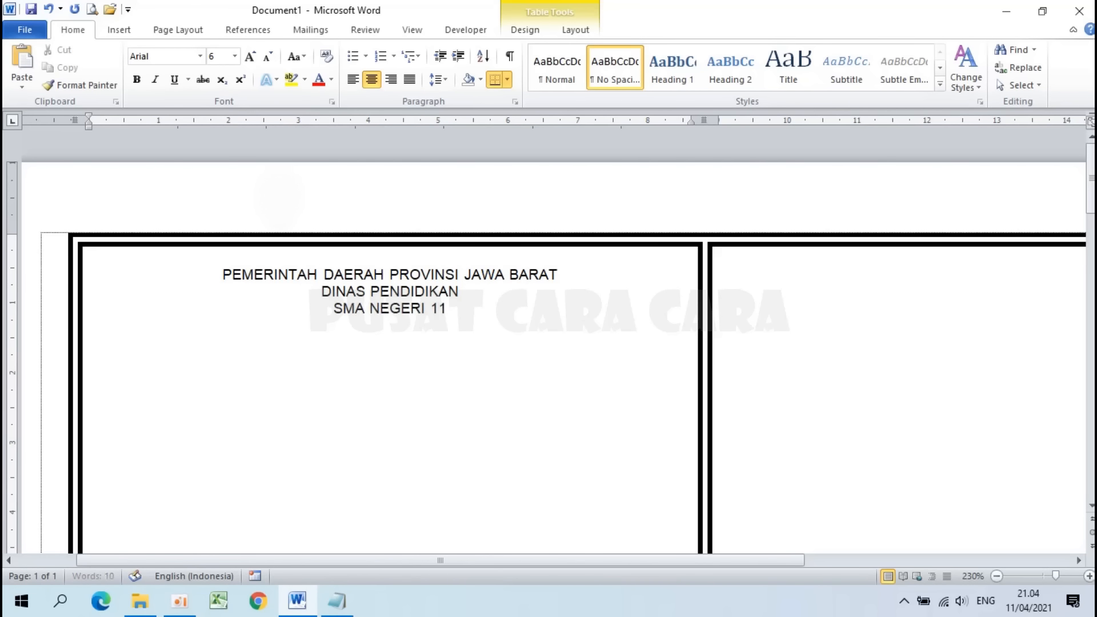
text(1 BANDUNG)
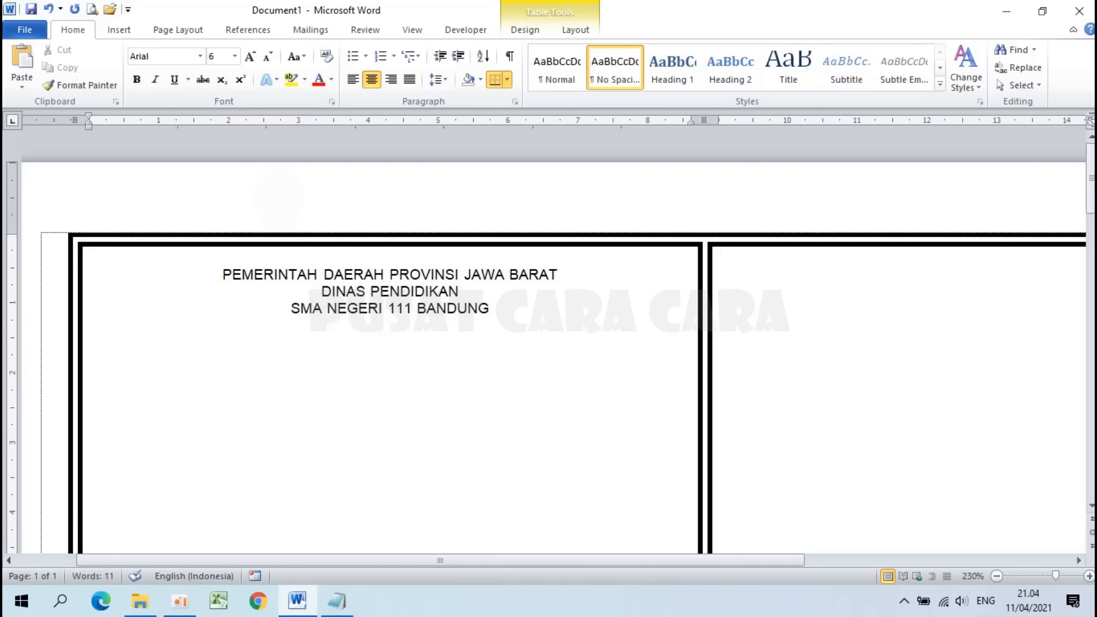
key(Return)
text(Jl. Kertajaya N)
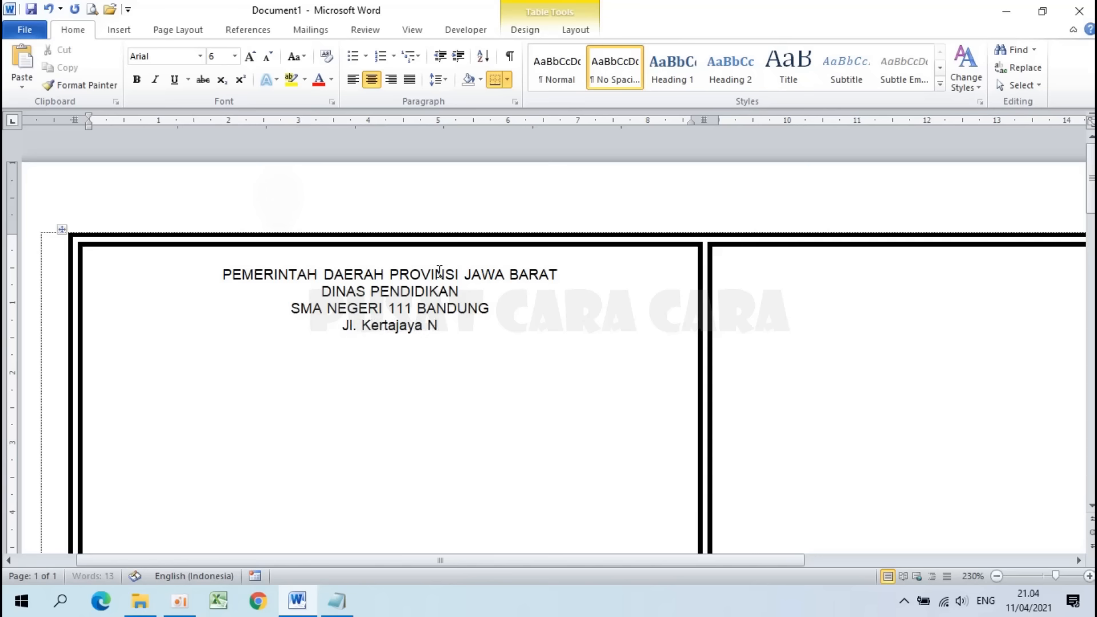
text(o. 22 Kota Bandung)
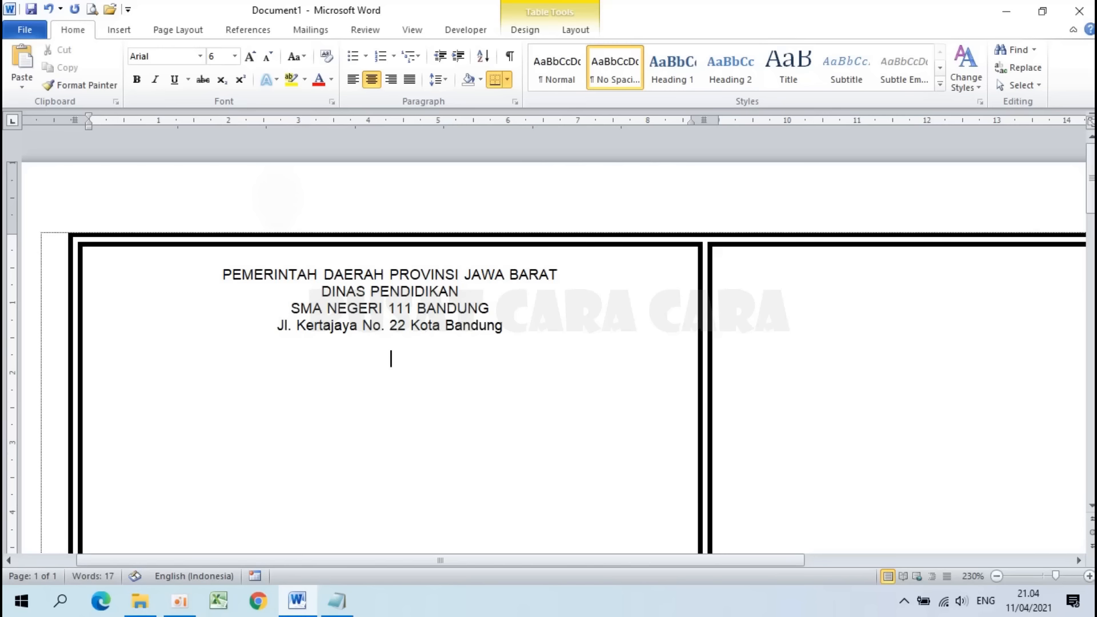
text(KARTU PELAJAR)
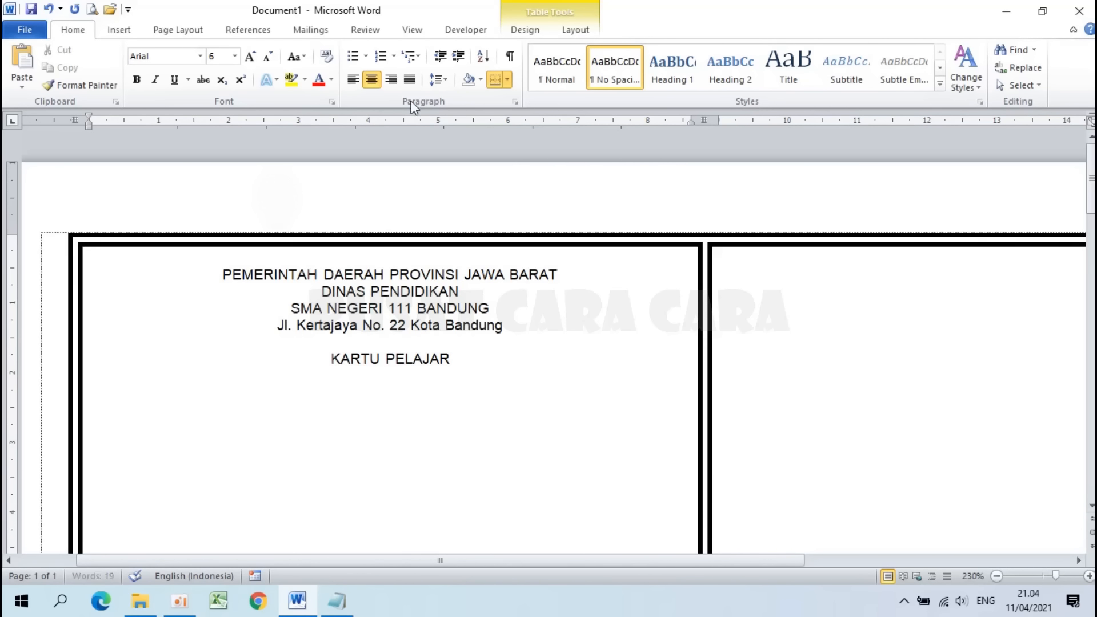
Step: Left-align the empty line below and make the first three header lines bold
click(354, 86)
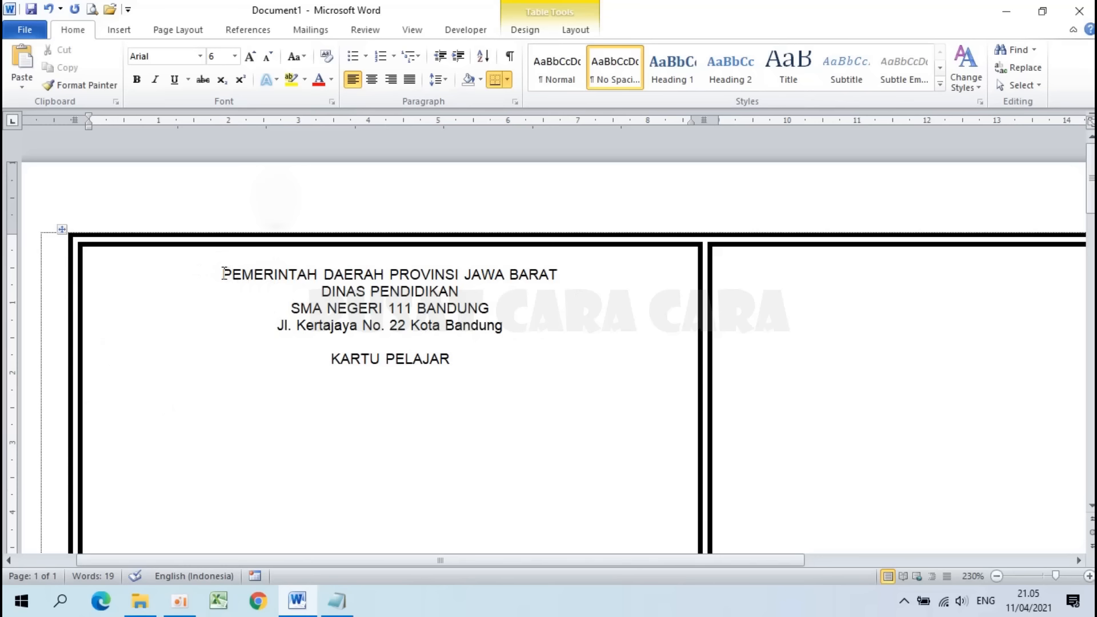
drag(222, 274, 507, 306)
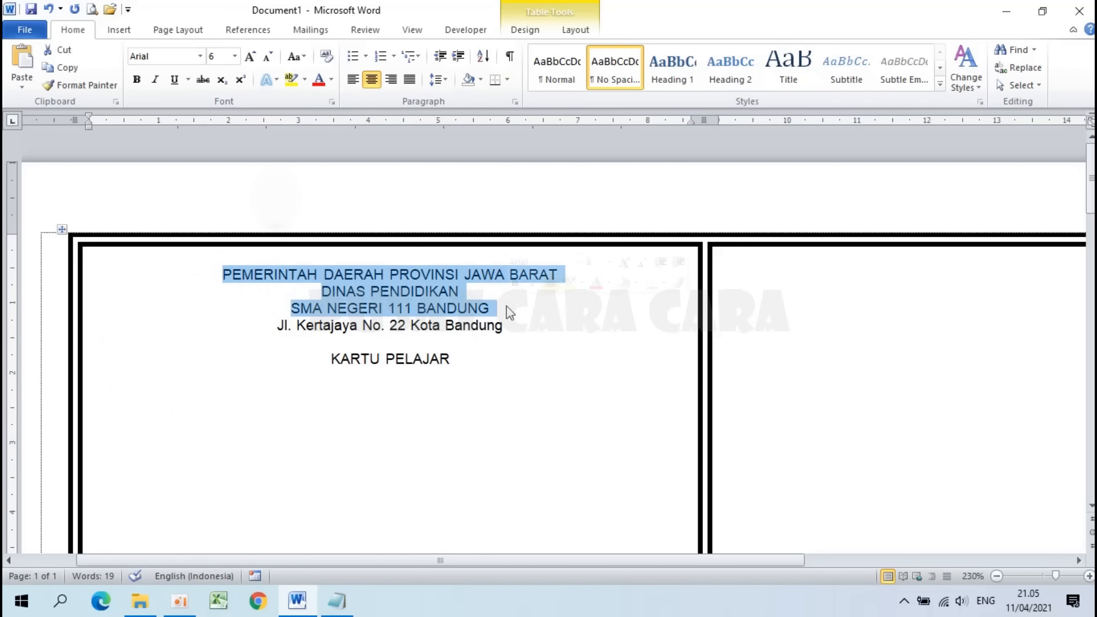
click(141, 83)
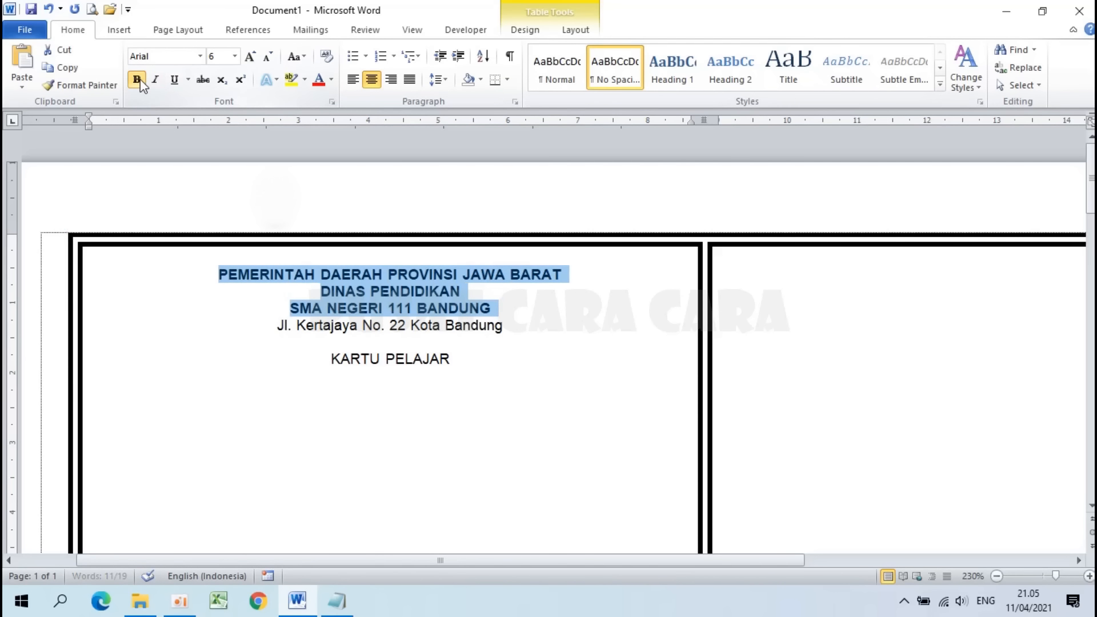
click(293, 303)
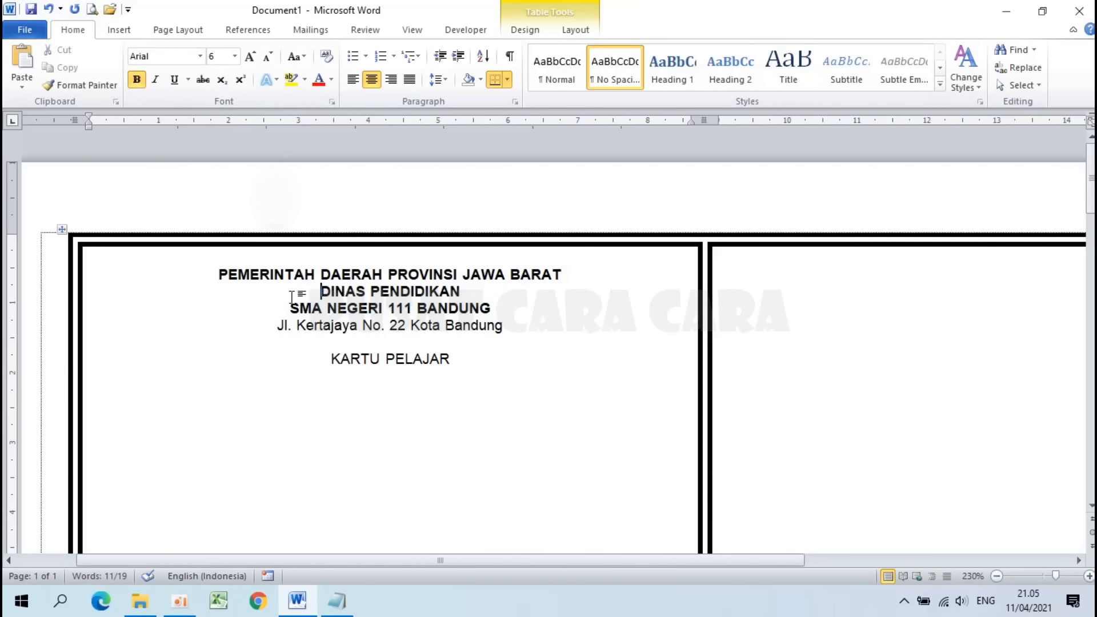
click(207, 276)
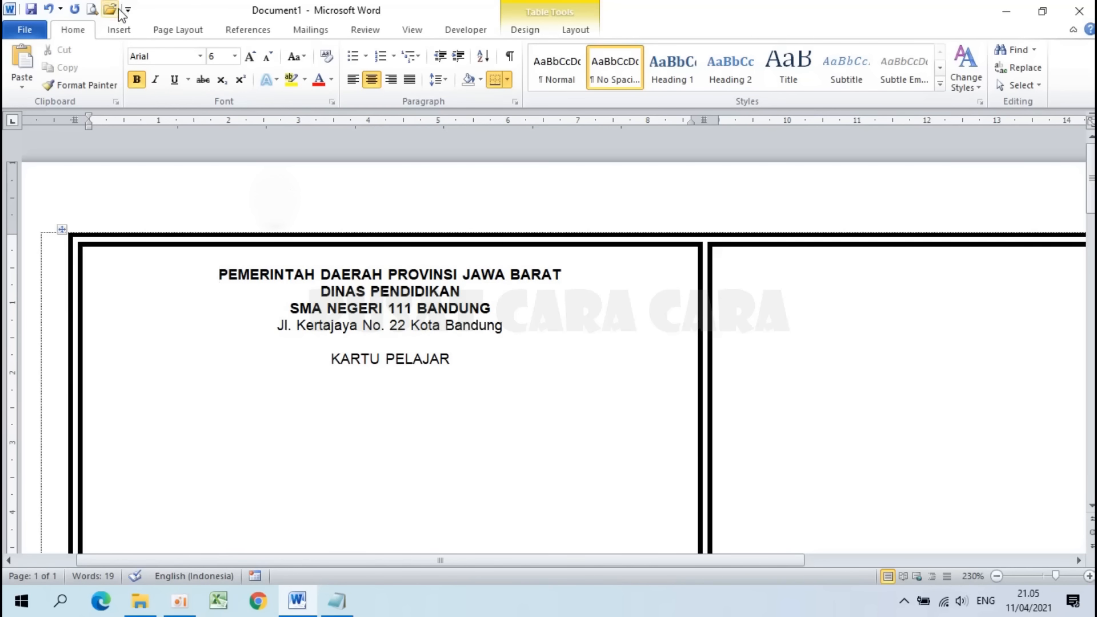
click(117, 31)
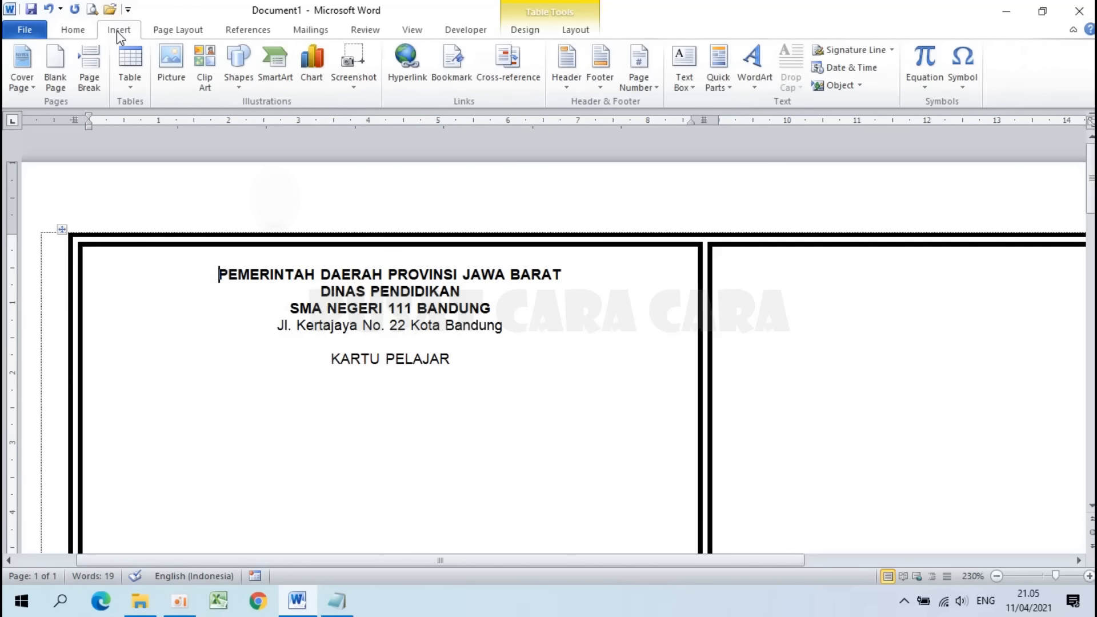
Step: Insert the Jawa_Barat logo picture from the Logo folder into the card
click(167, 67)
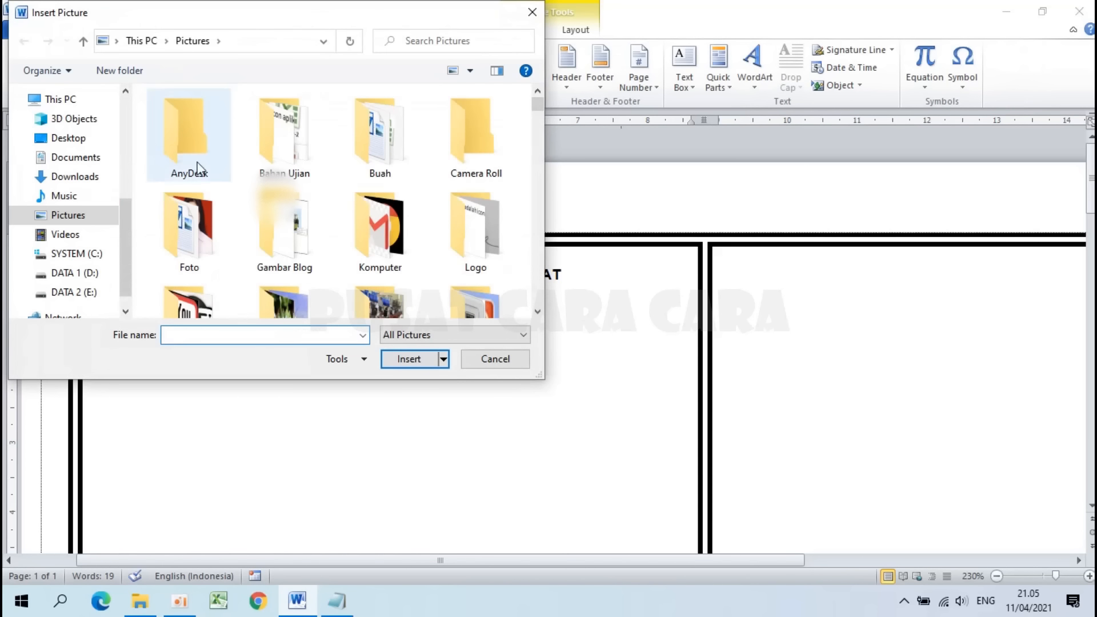
double_click(472, 231)
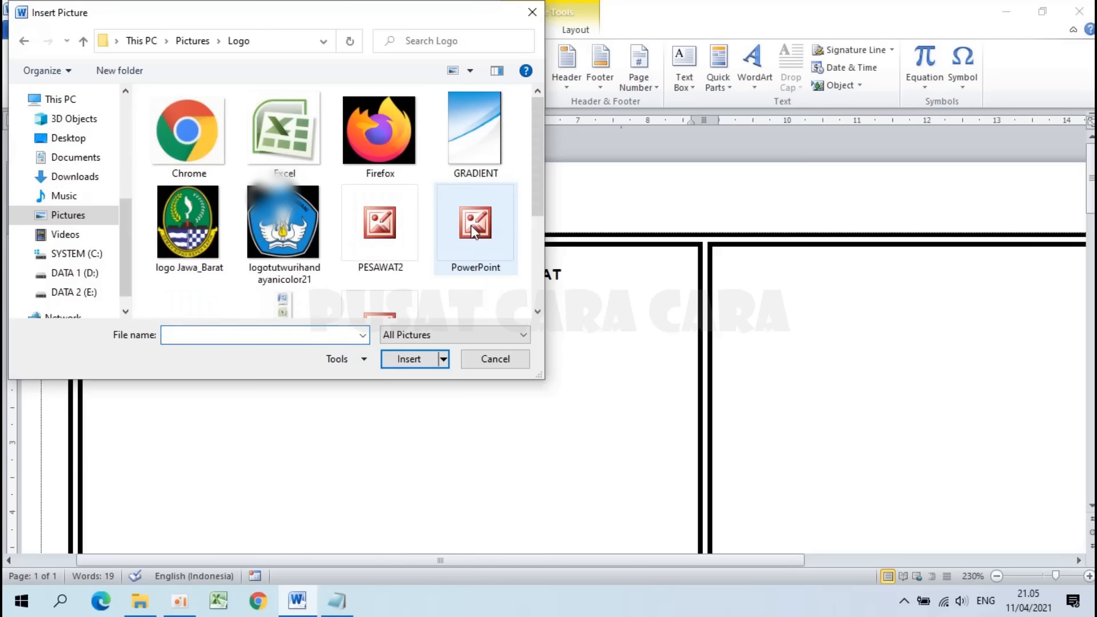
click(191, 208)
click(430, 360)
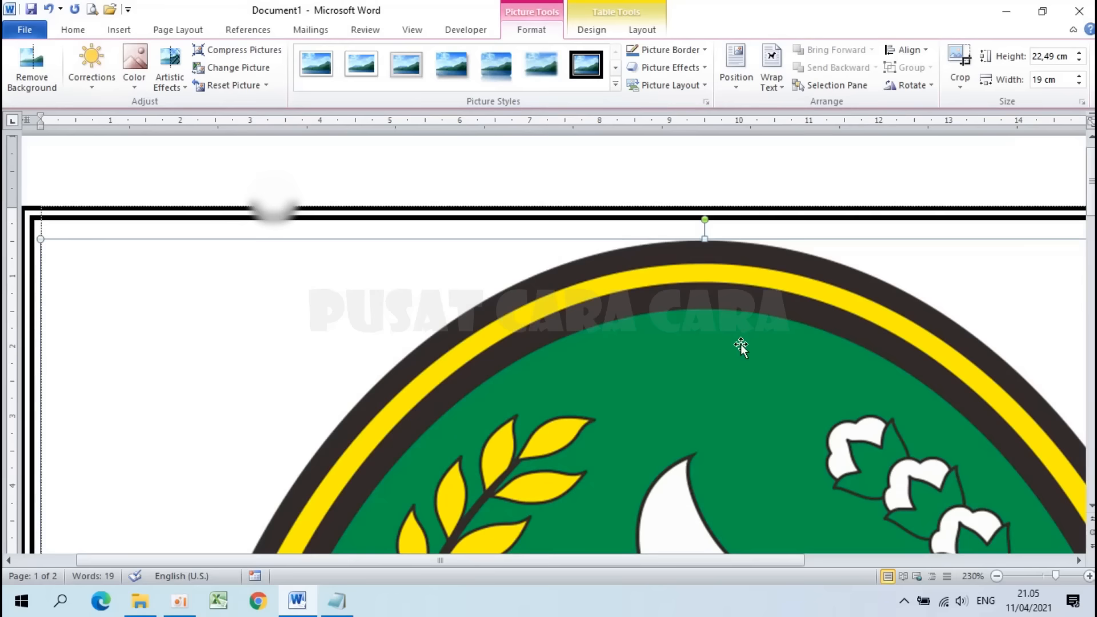
scroll(741, 346, down, 10)
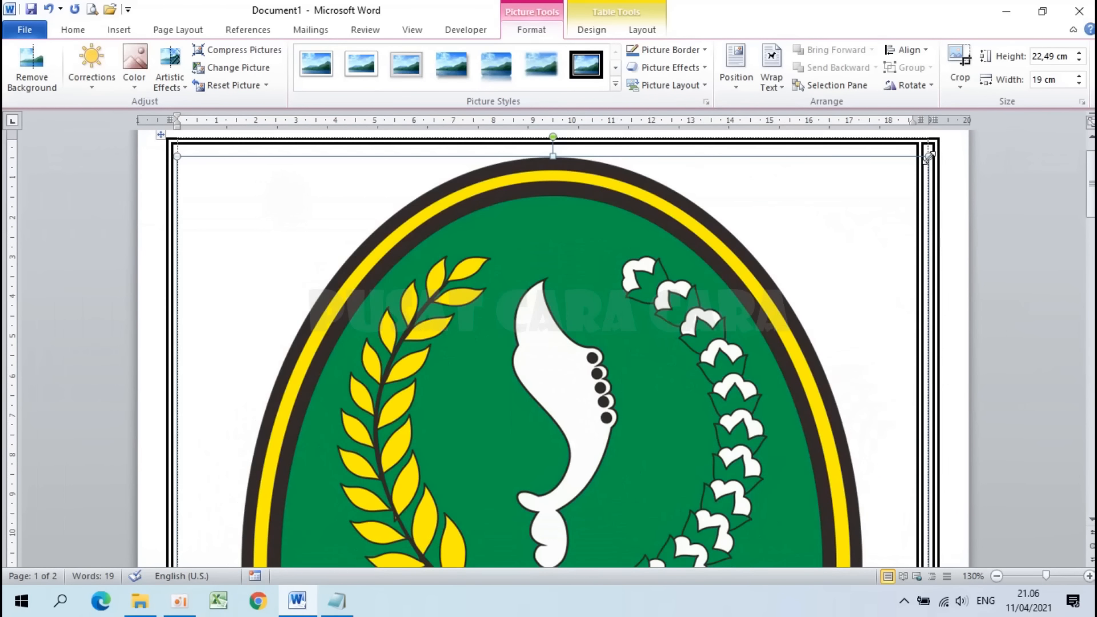
Step: Shrink the provincial logo to a small emblem and set its wrapping to Behind Text
drag(929, 153, 654, 222)
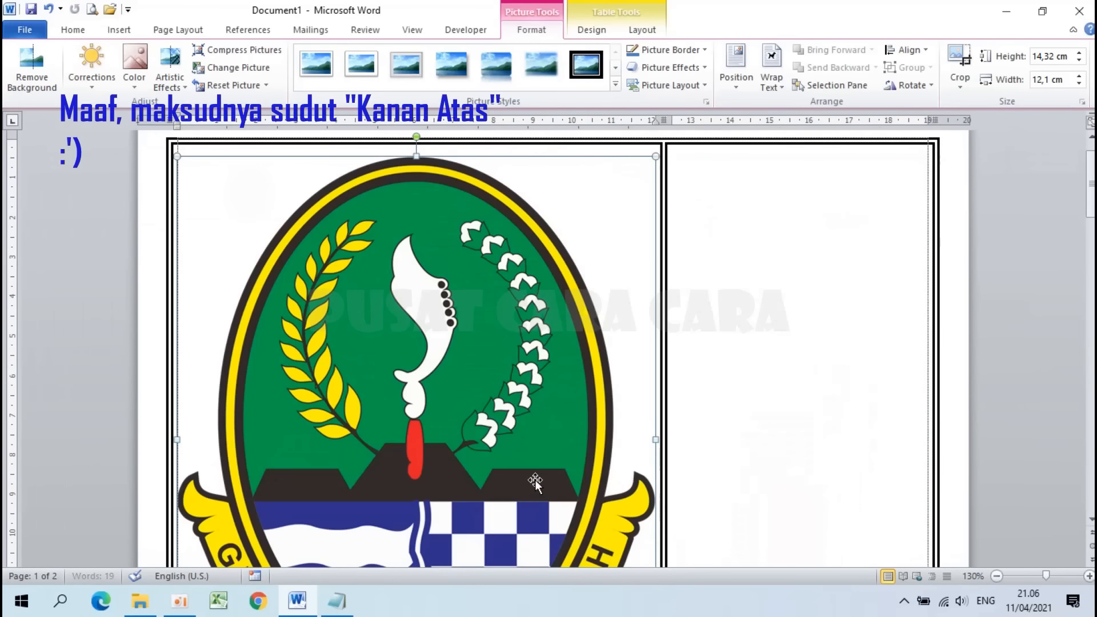
drag(655, 160, 408, 448)
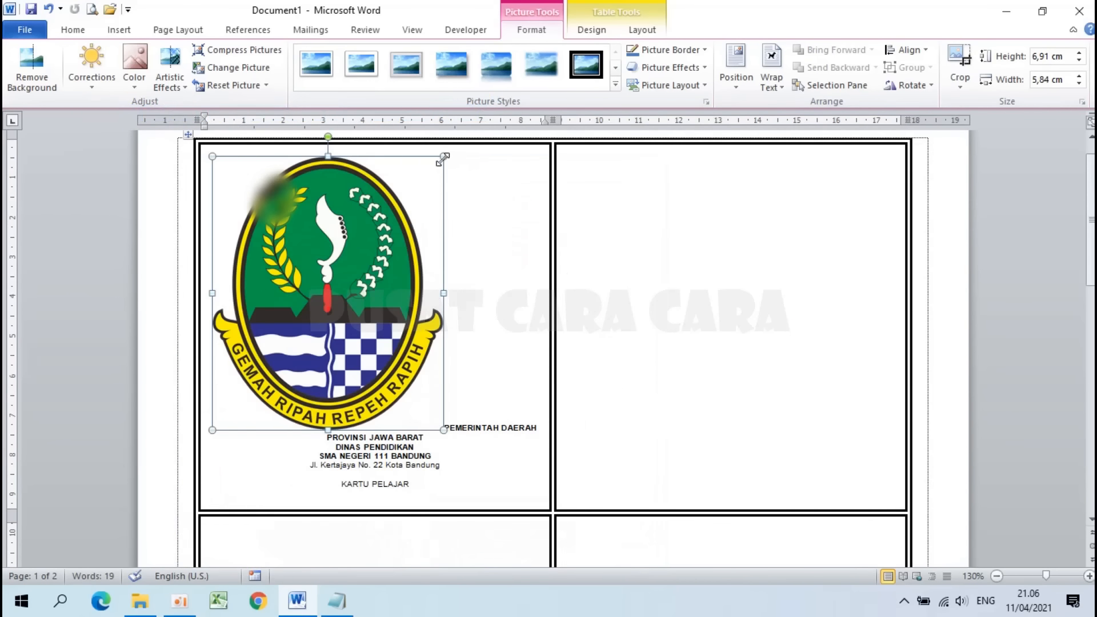
drag(443, 156, 263, 394)
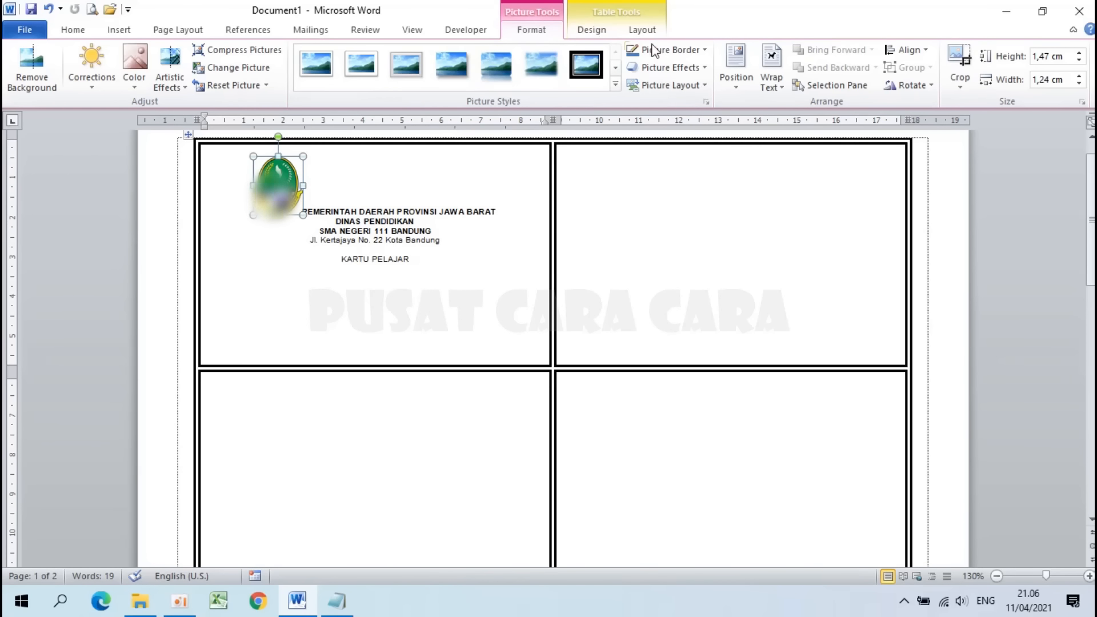
click(775, 83)
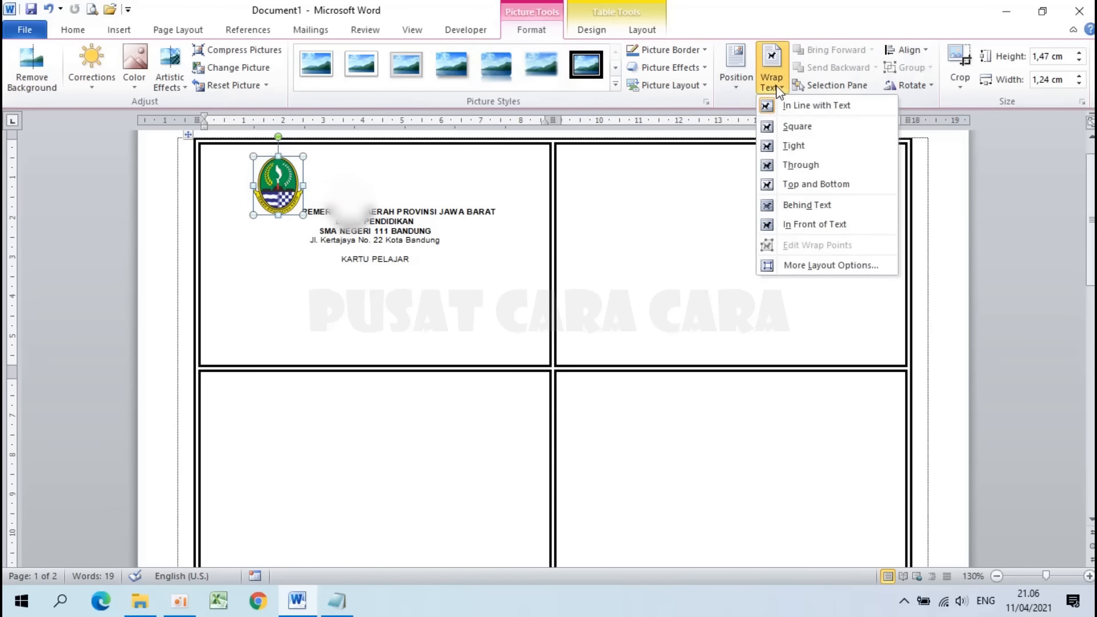
click(803, 203)
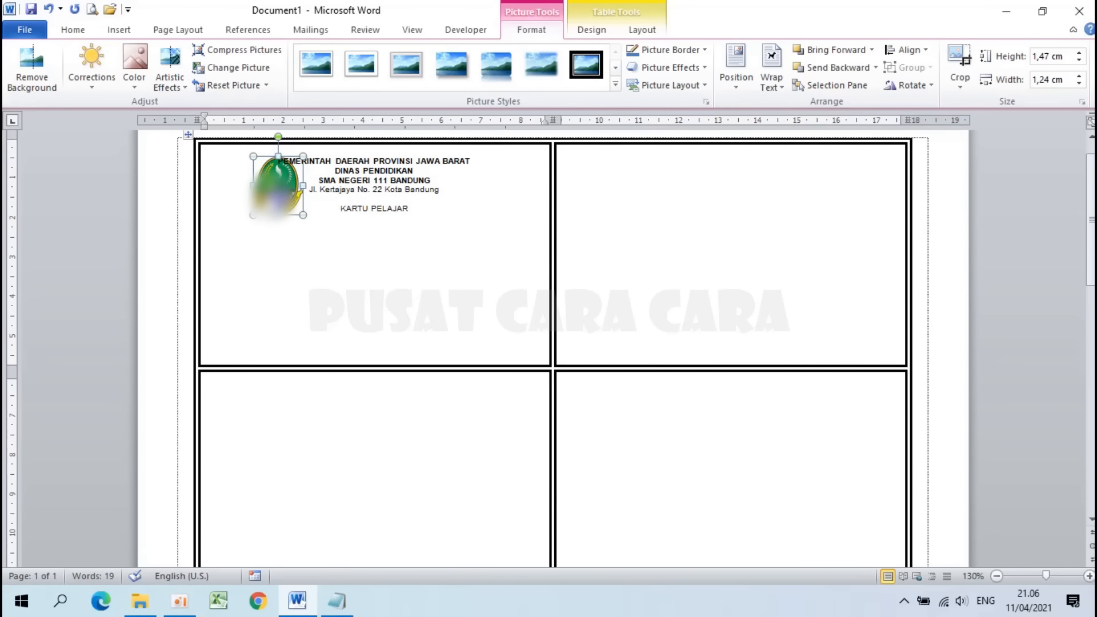
Step: Using Select Objects, move the crest to the card's top-left corner
scroll(549, 343, up, 4)
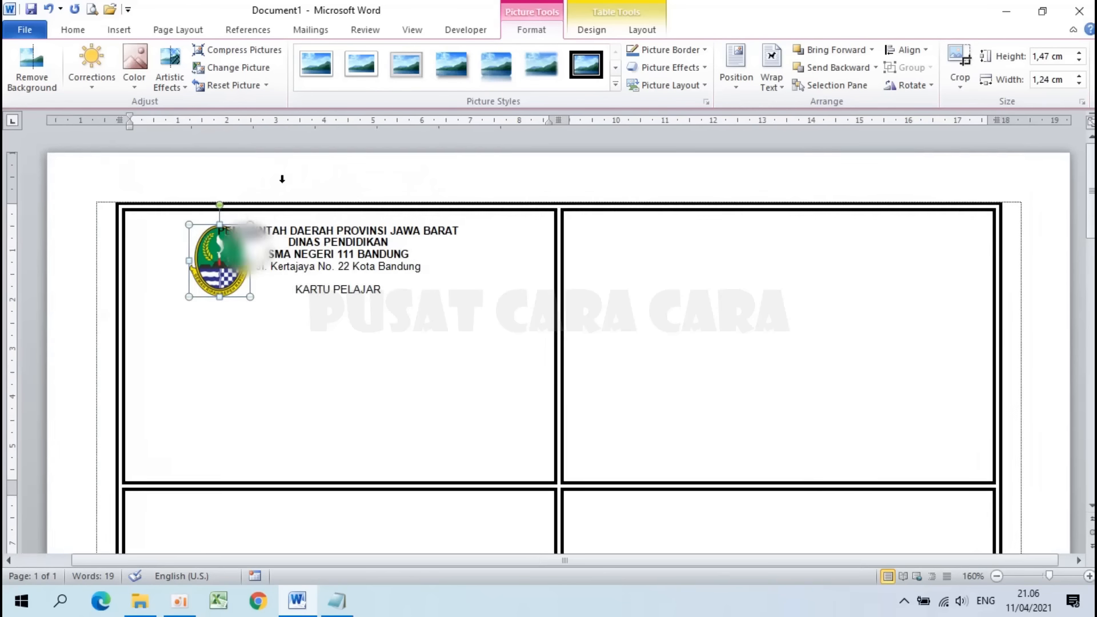
click(71, 32)
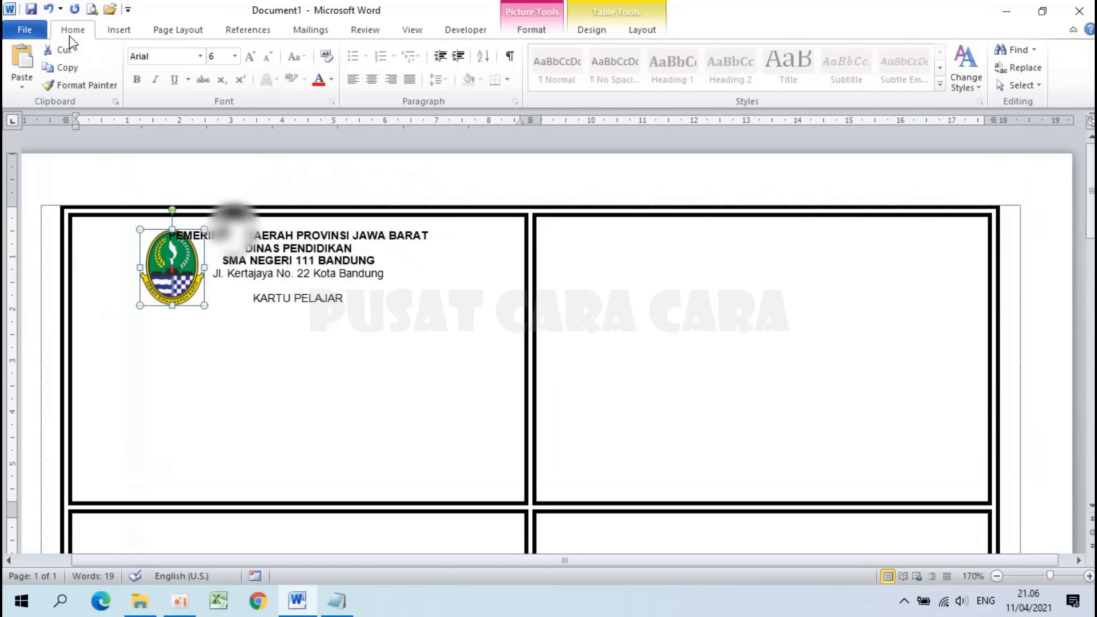
click(1044, 95)
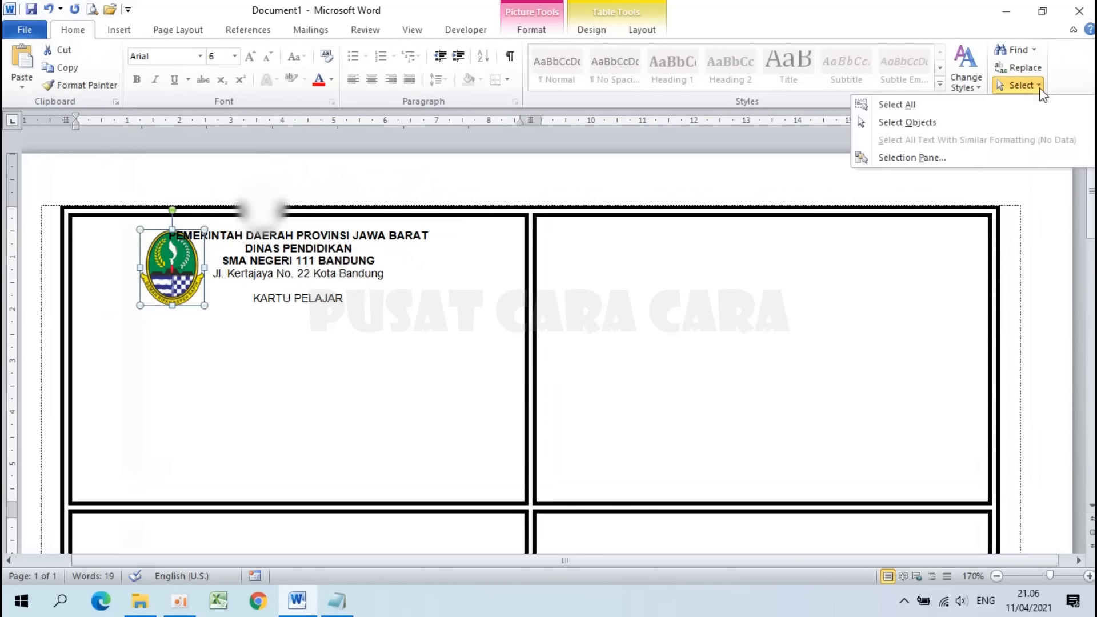
click(921, 117)
drag(169, 272, 131, 273)
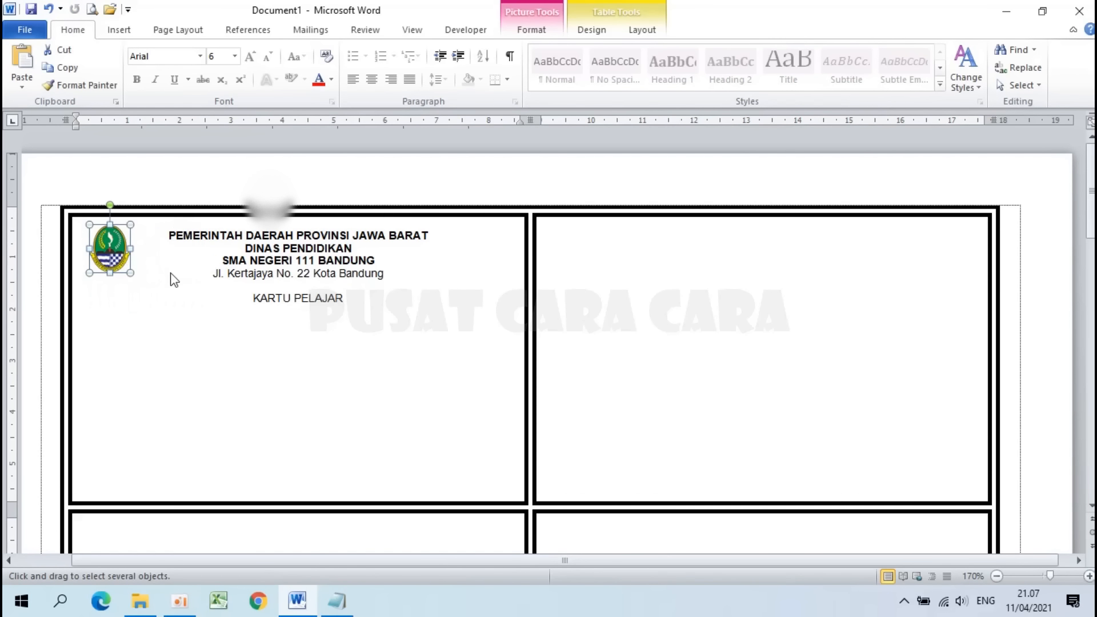
click(1015, 87)
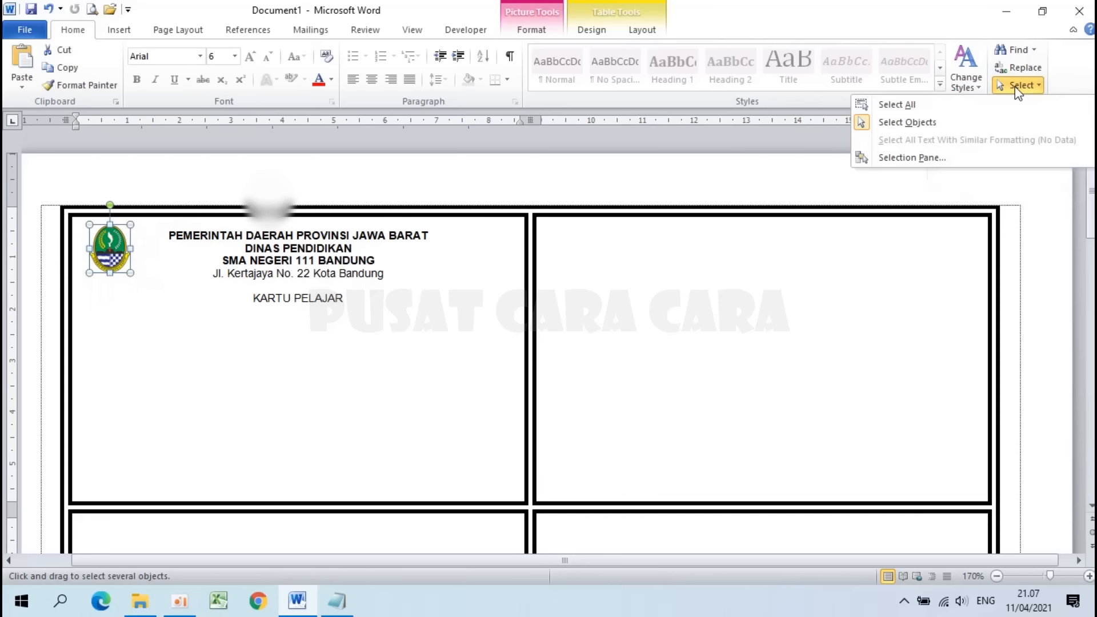
click(872, 122)
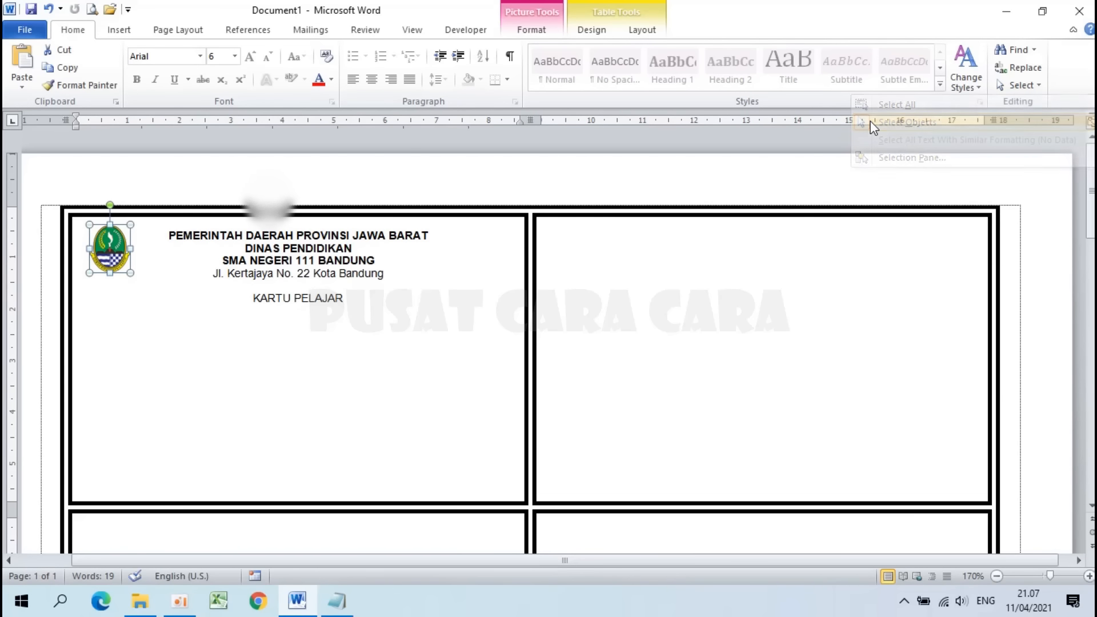
click(441, 236)
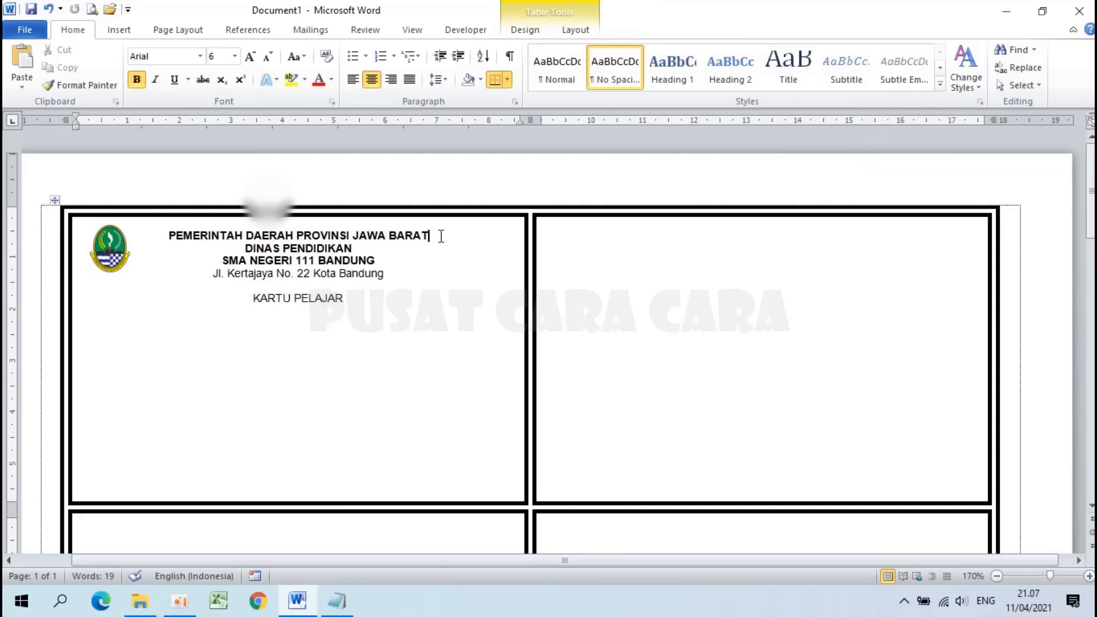
Step: Insert the Tut Wuri Handayani logo picture into the card
click(117, 30)
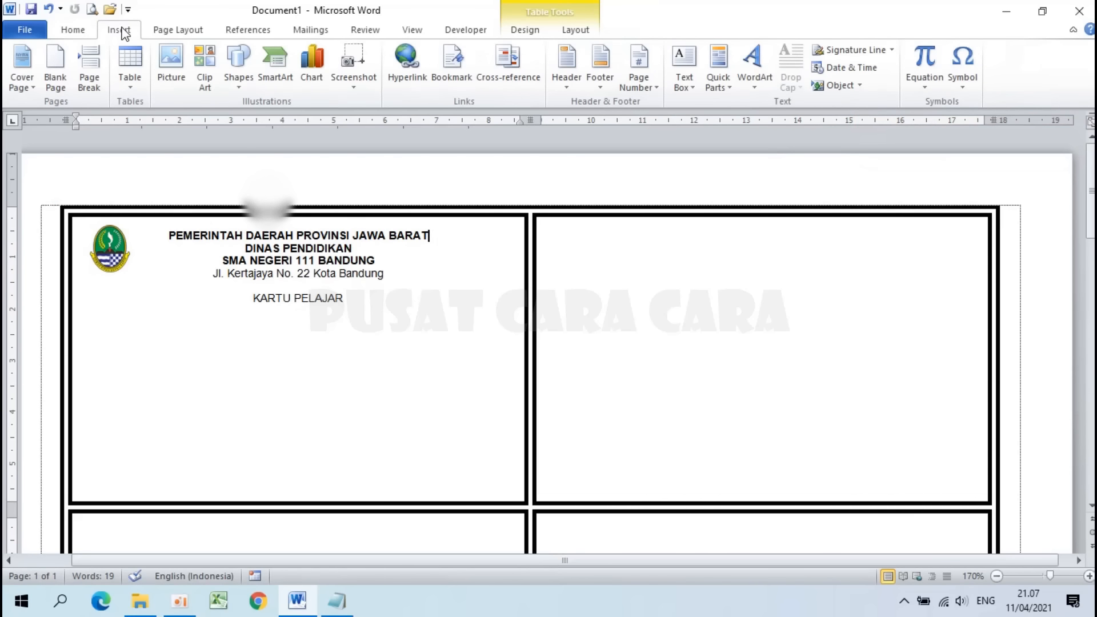
click(177, 70)
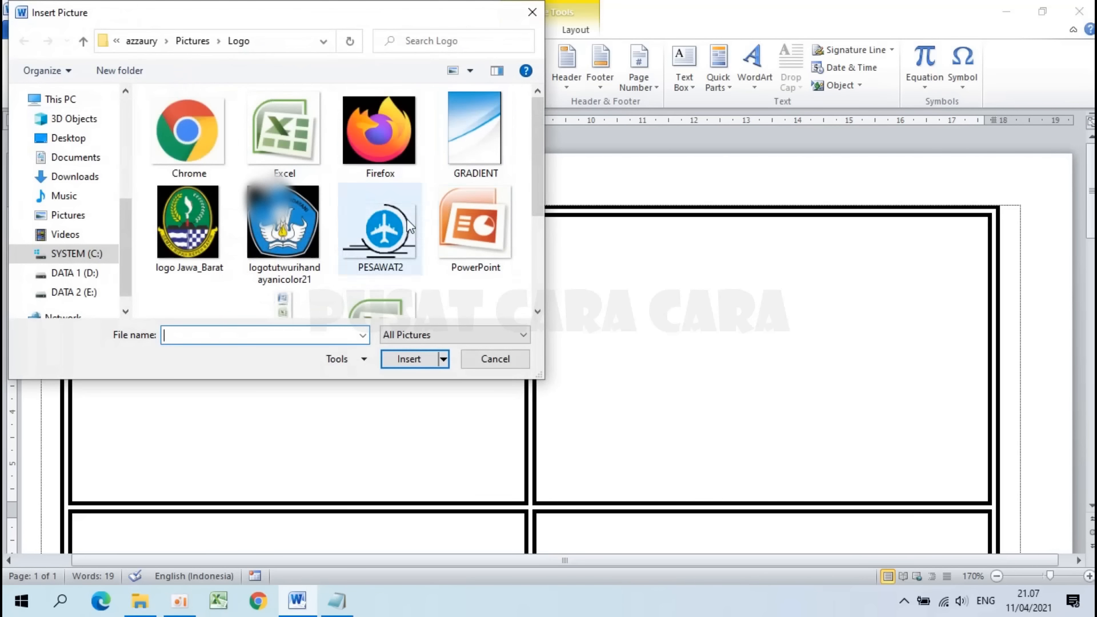
click(283, 229)
click(403, 359)
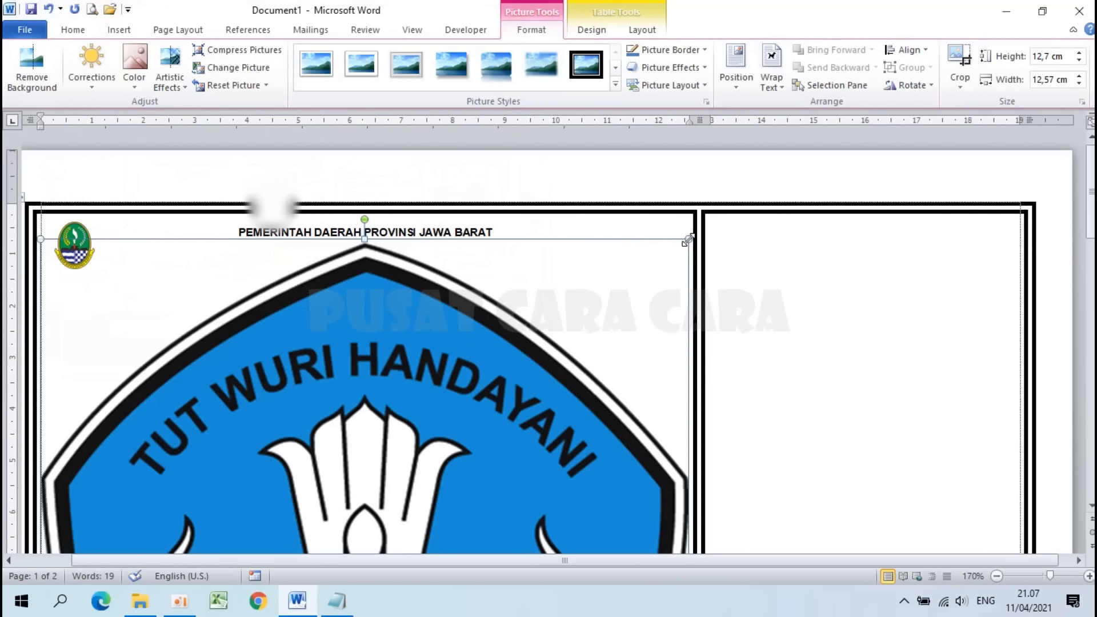
Step: Shrink the Tut Wuri Handayani logo to under 1 cm with Behind Text wrapping
drag(688, 241, 394, 537)
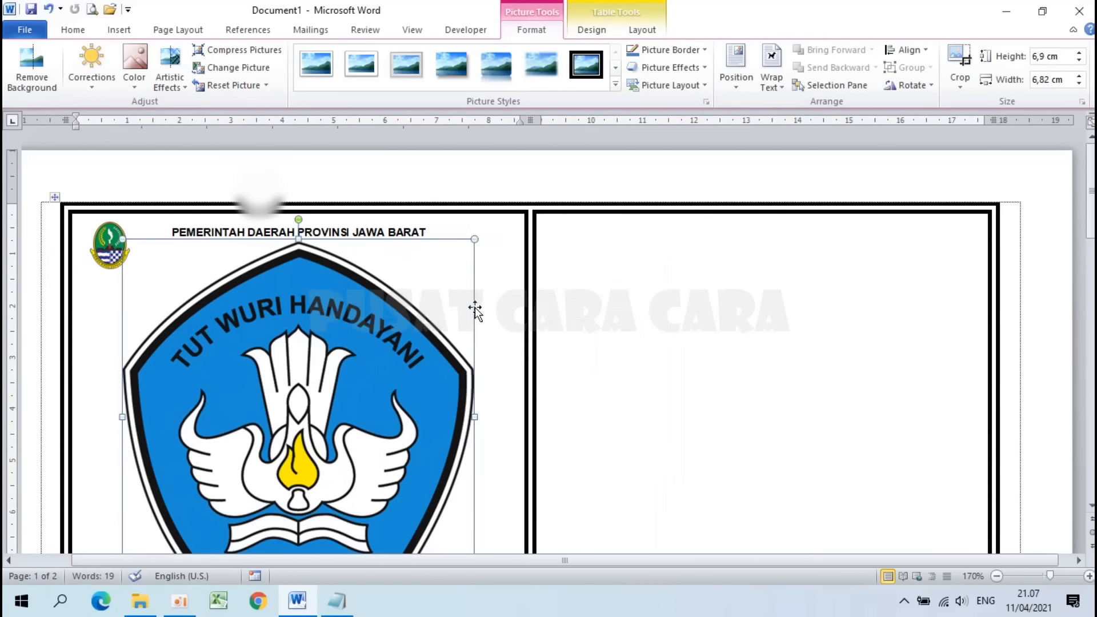
drag(474, 240, 280, 432)
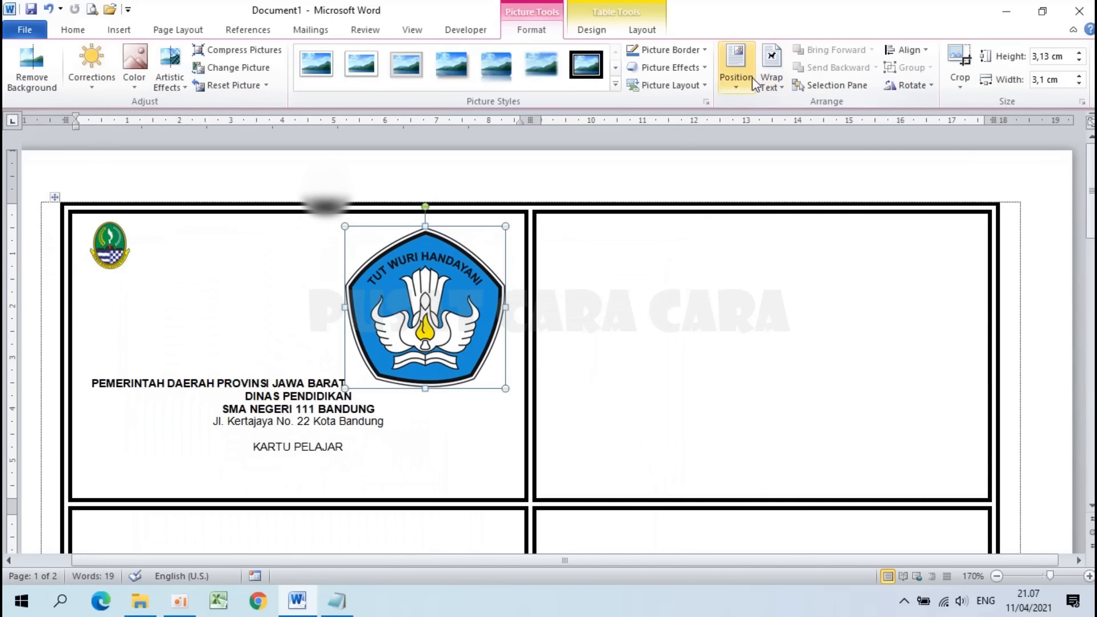
click(771, 81)
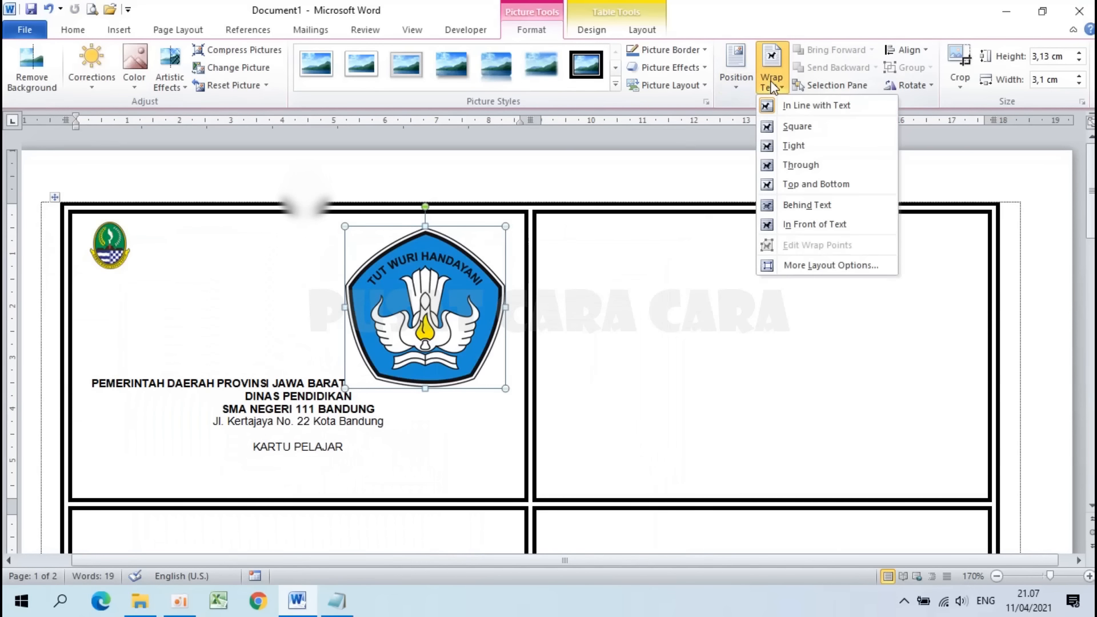
click(807, 204)
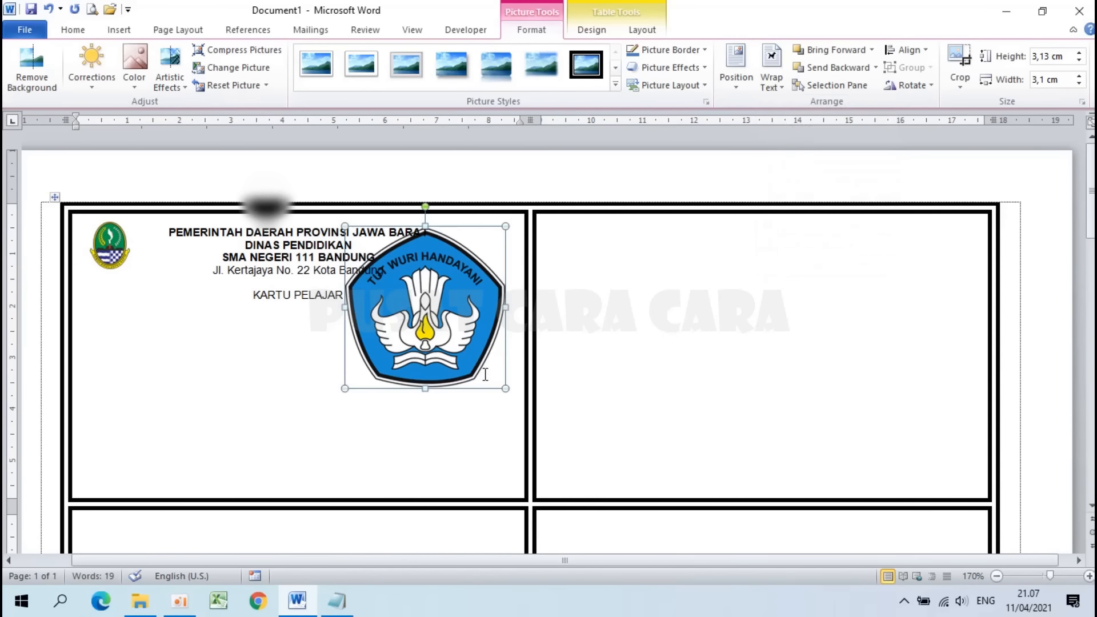
drag(501, 387, 394, 276)
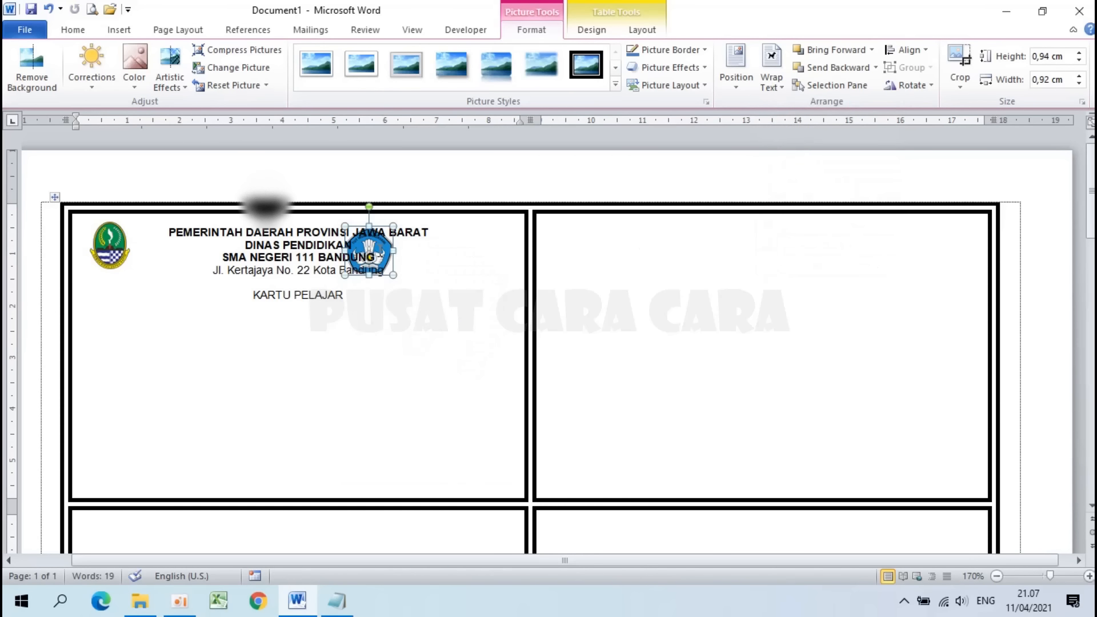
click(400, 283)
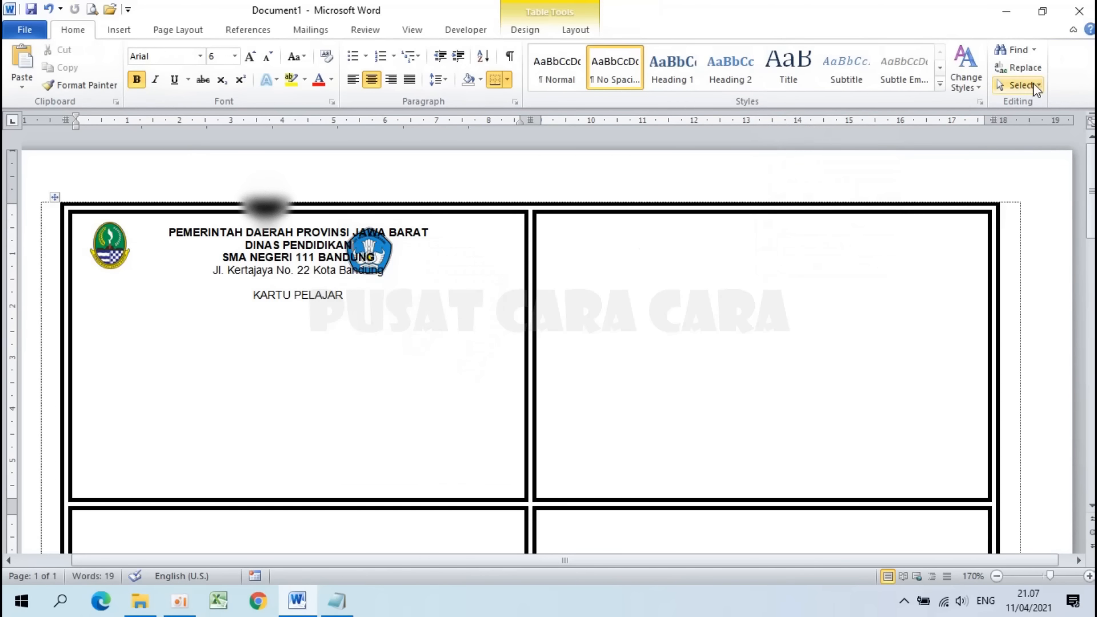
Step: Using Select Objects, drag the blue logo to the right end of the header
click(1034, 84)
click(952, 121)
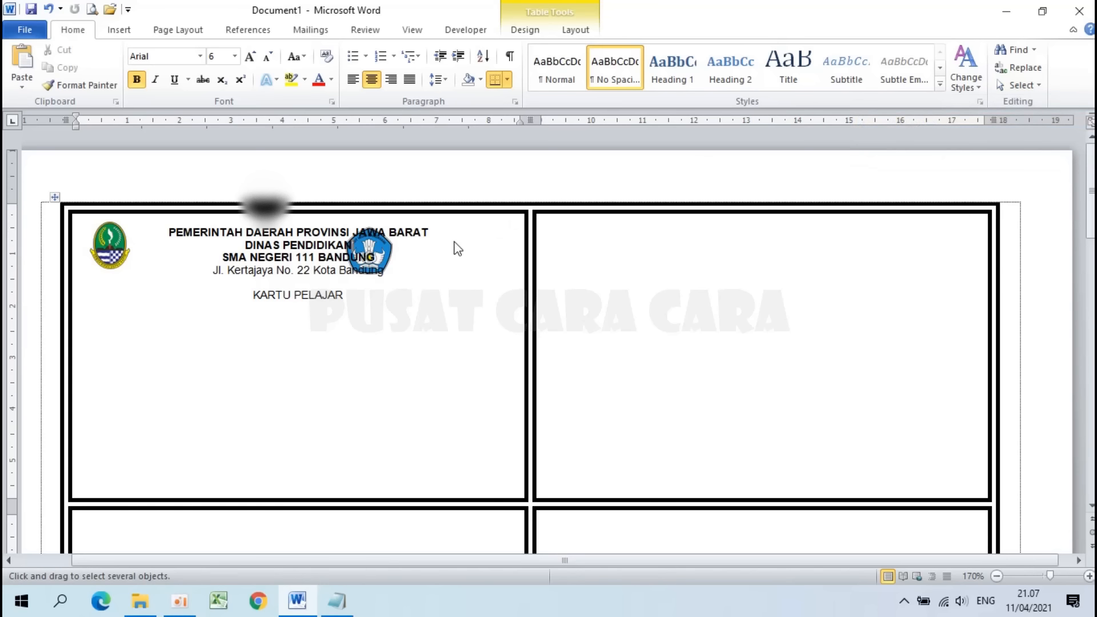
drag(380, 249, 488, 251)
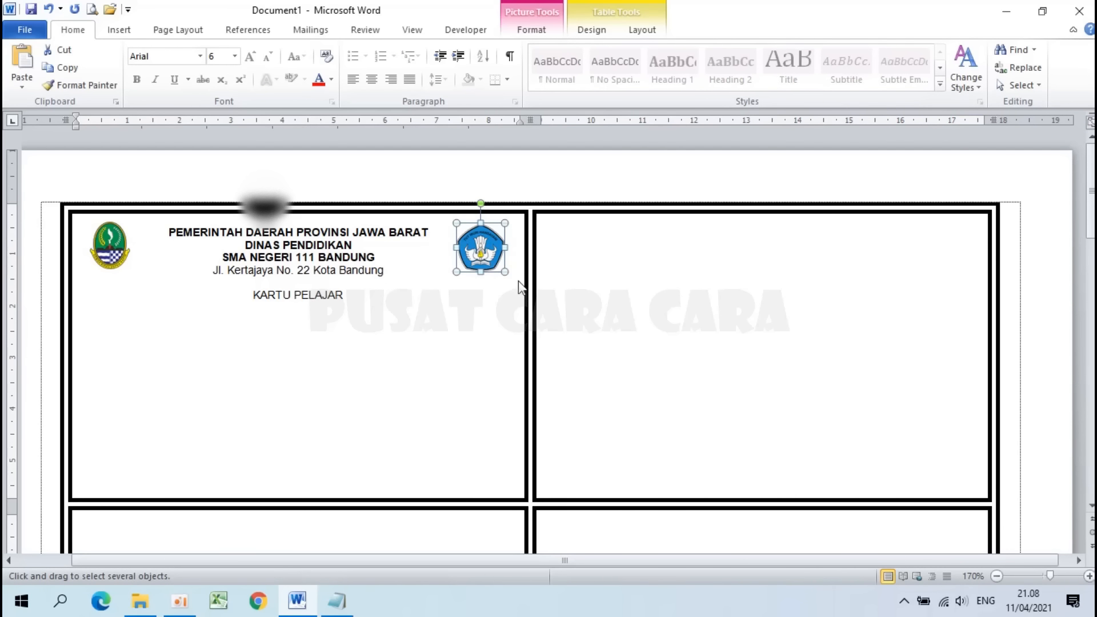
key(Tab)
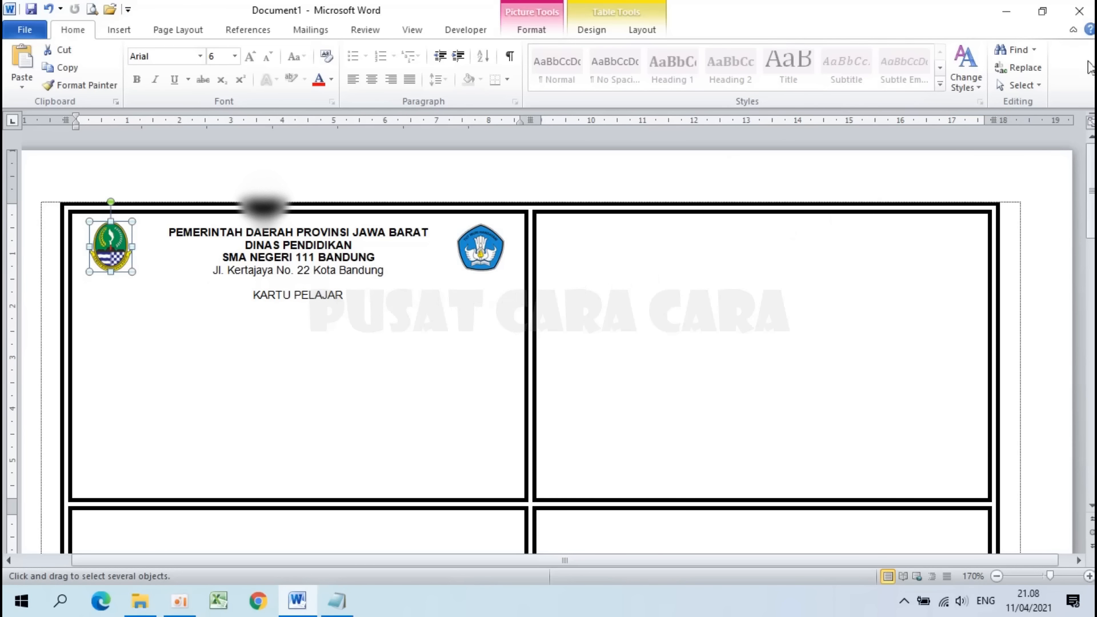
click(1017, 85)
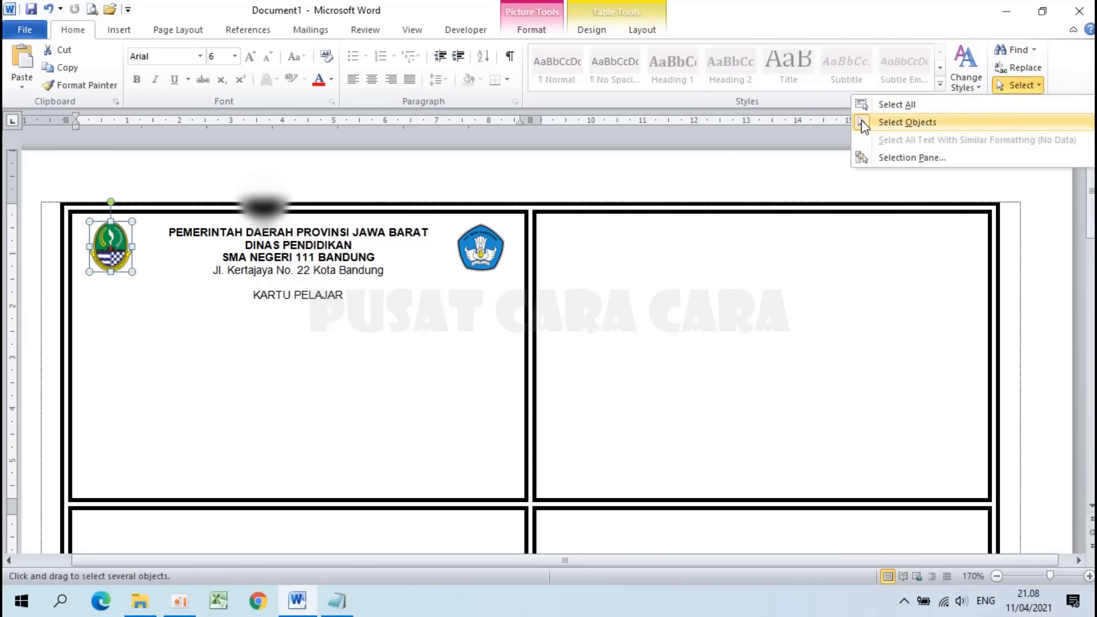
click(908, 122)
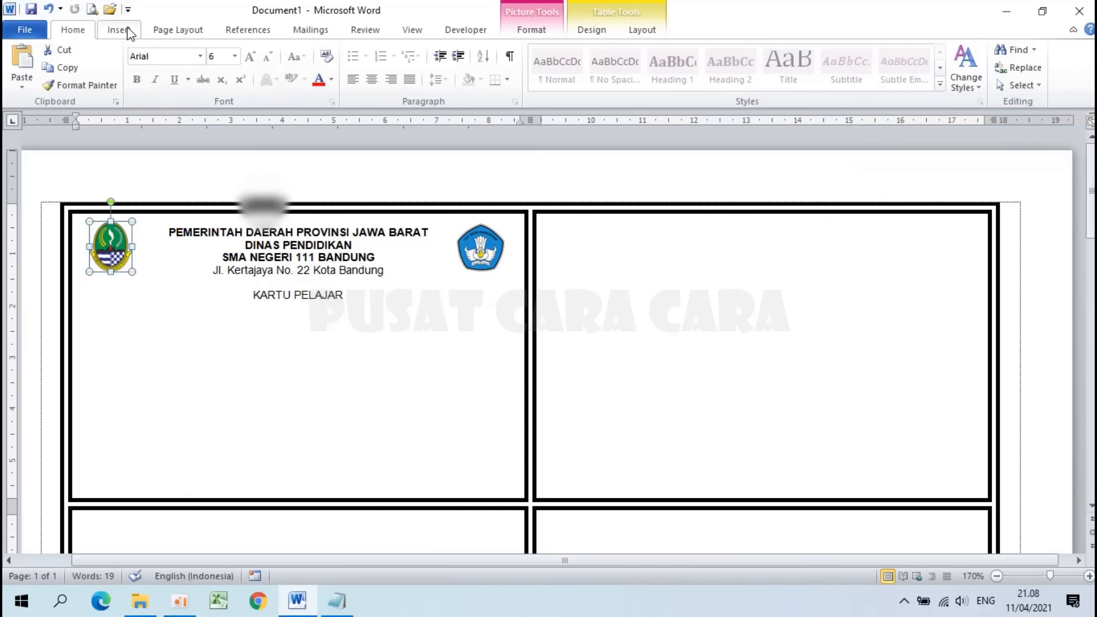
Step: Draw a straight horizontal line across the card just below the address line
click(127, 31)
click(248, 71)
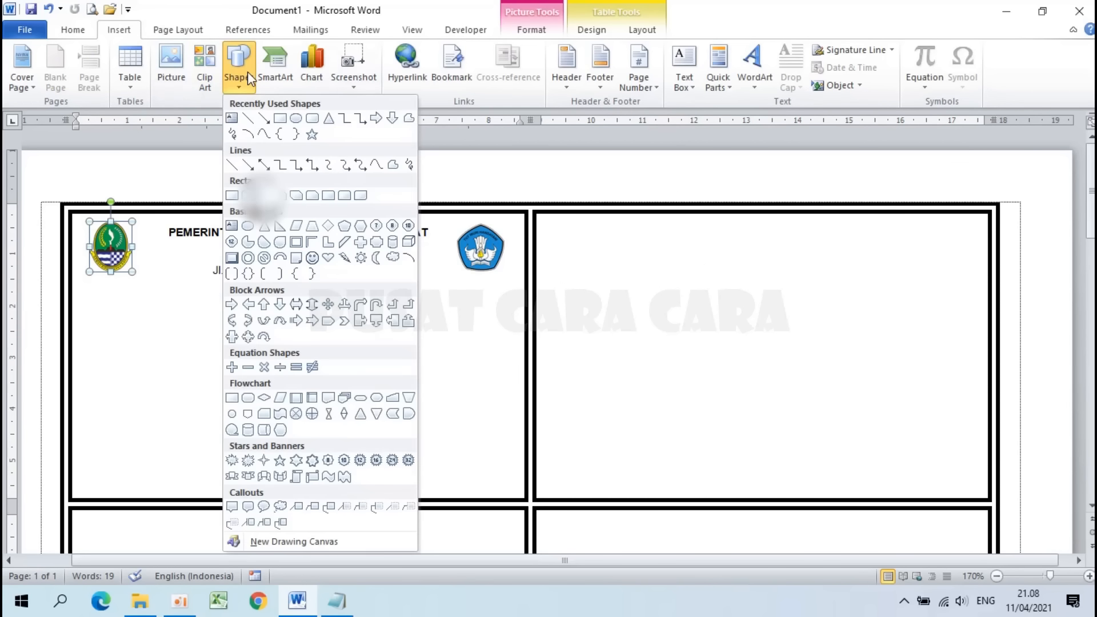
click(232, 165)
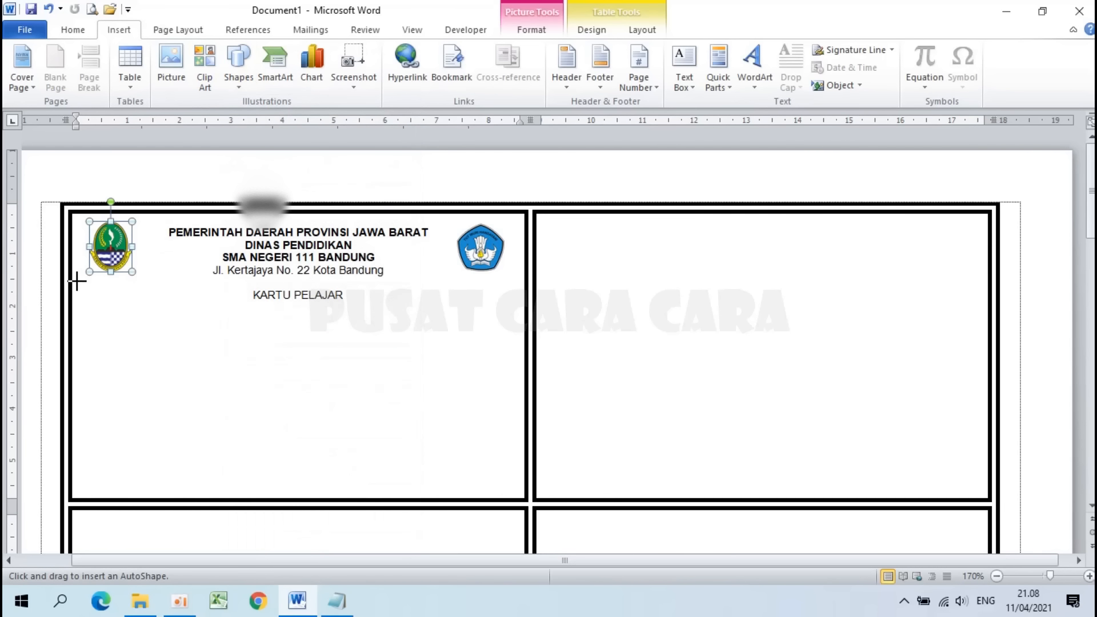
mouse_move(77, 280)
mouse_down()
mouse_move(563, 280)
mouse_move(521, 280)
mouse_up()
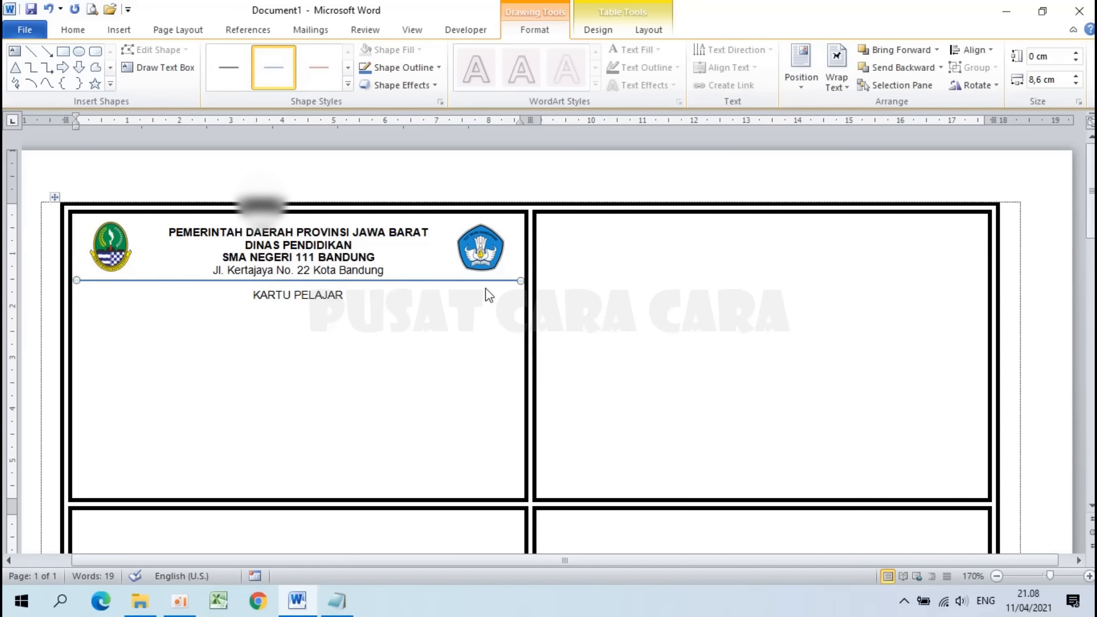
Step: Give the header dividing line a black outline colour
click(424, 68)
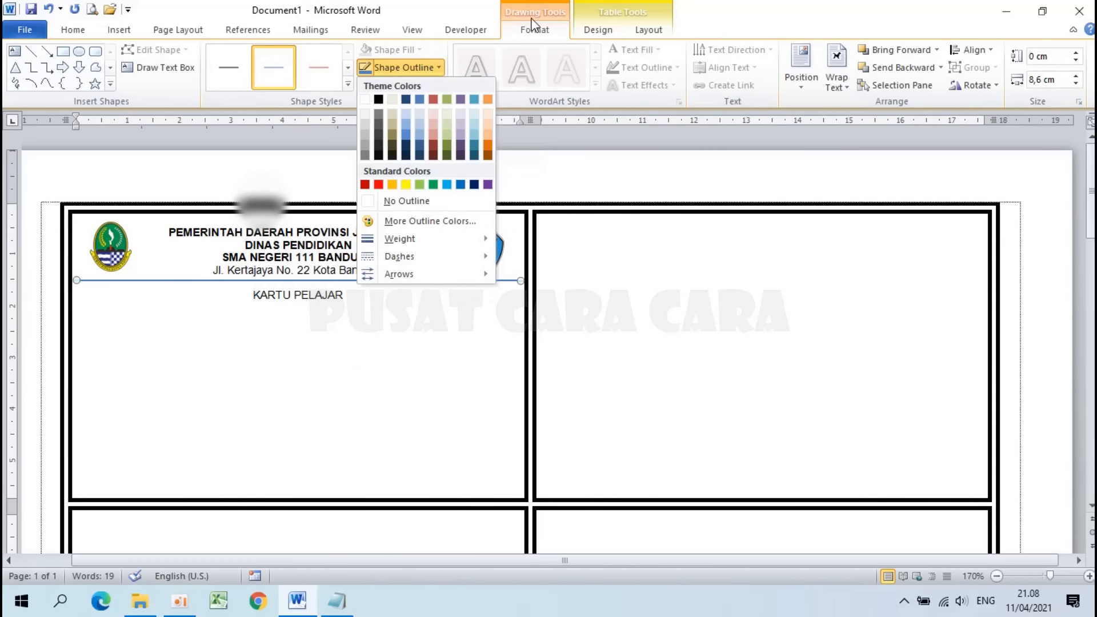
click(393, 68)
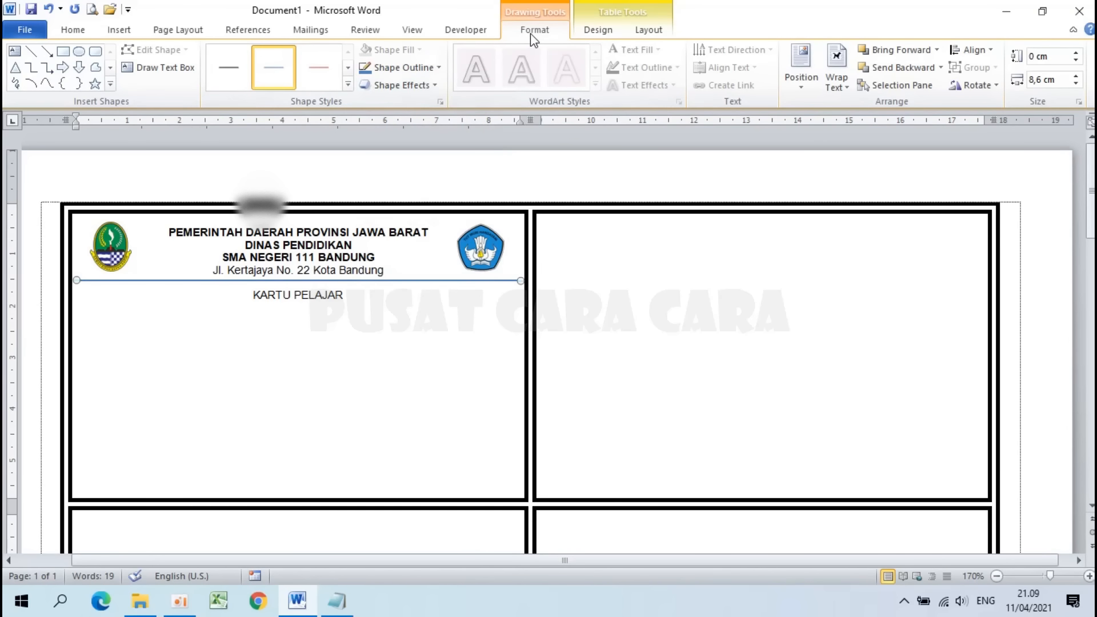
click(434, 297)
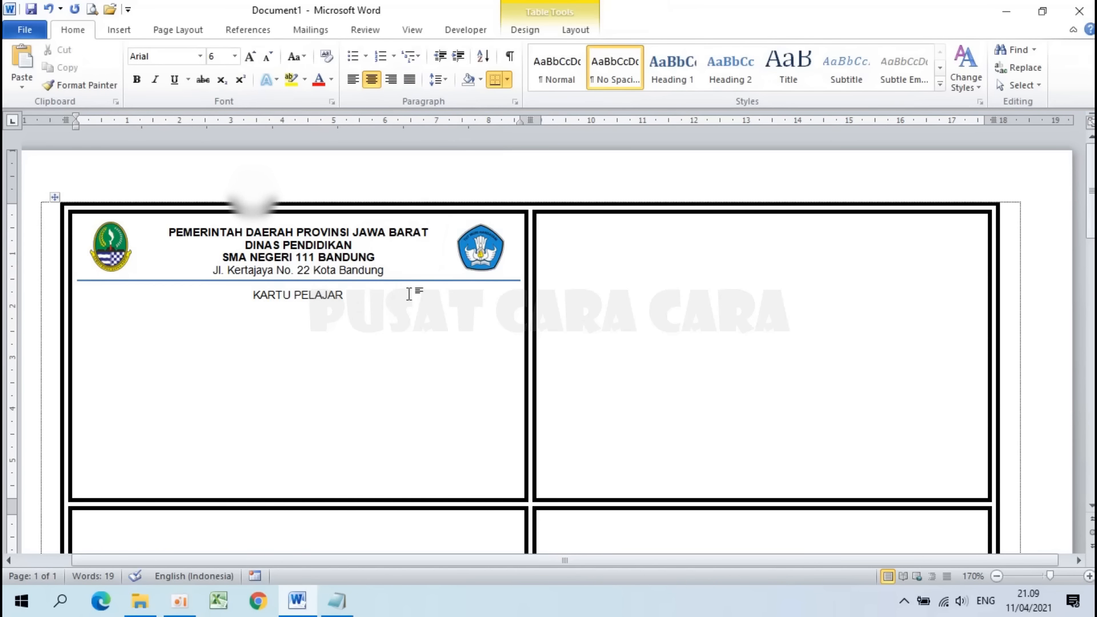
scroll(411, 292, up, 3)
scroll(411, 292, up, 1)
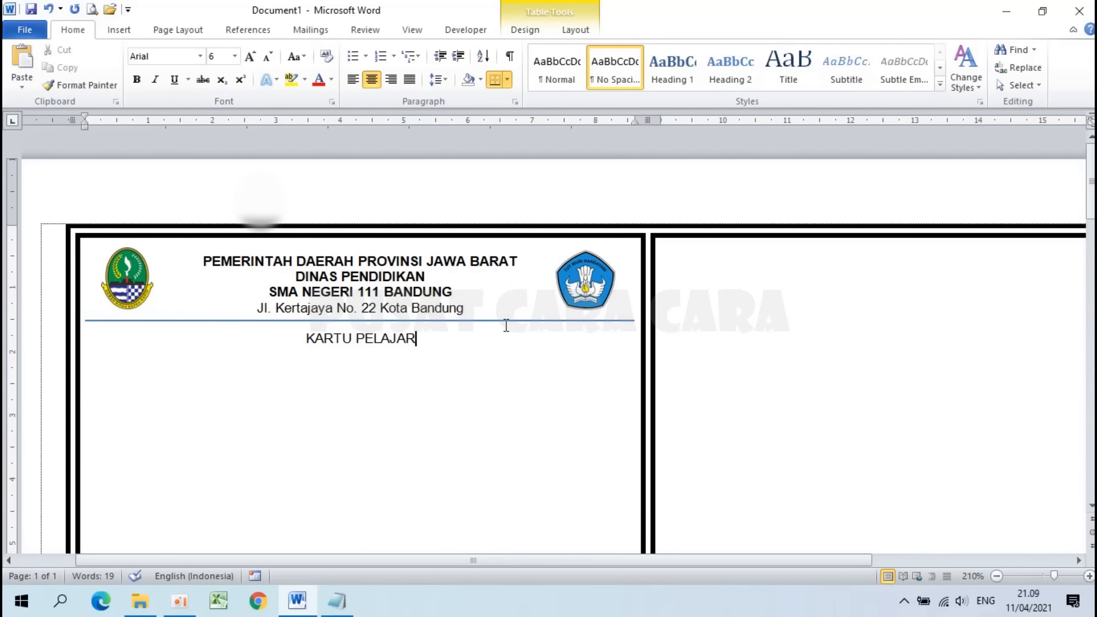
click(505, 322)
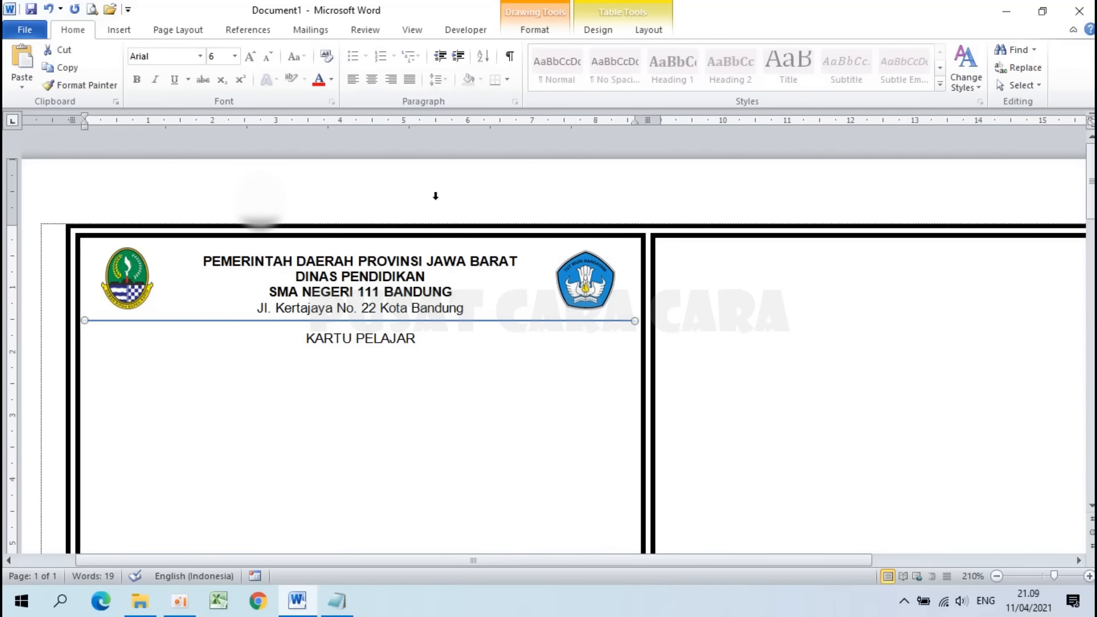
click(535, 31)
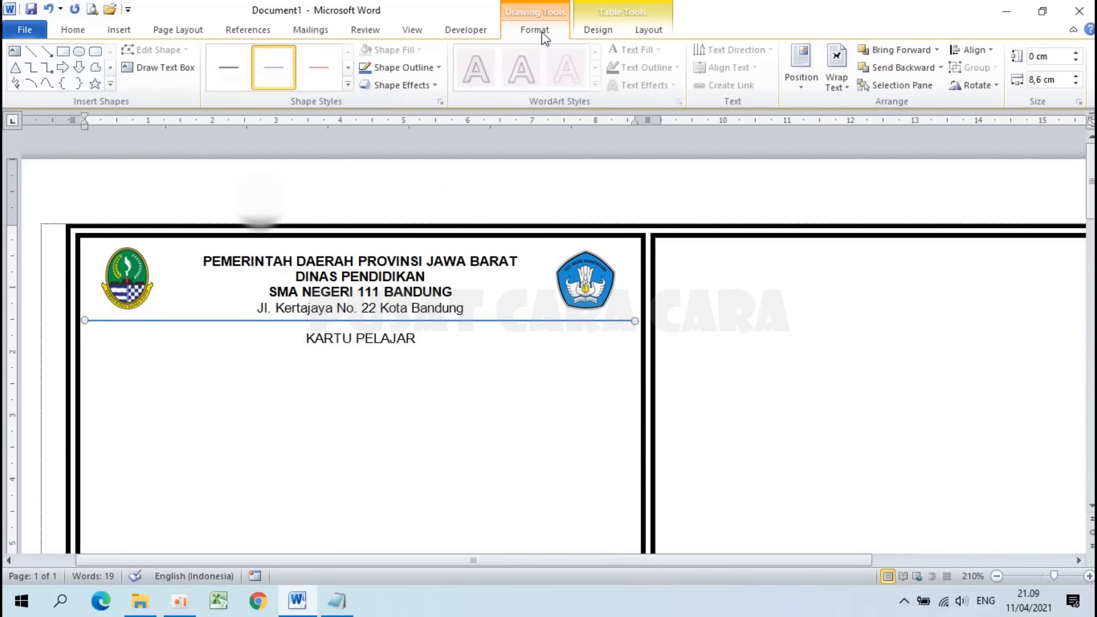
click(409, 70)
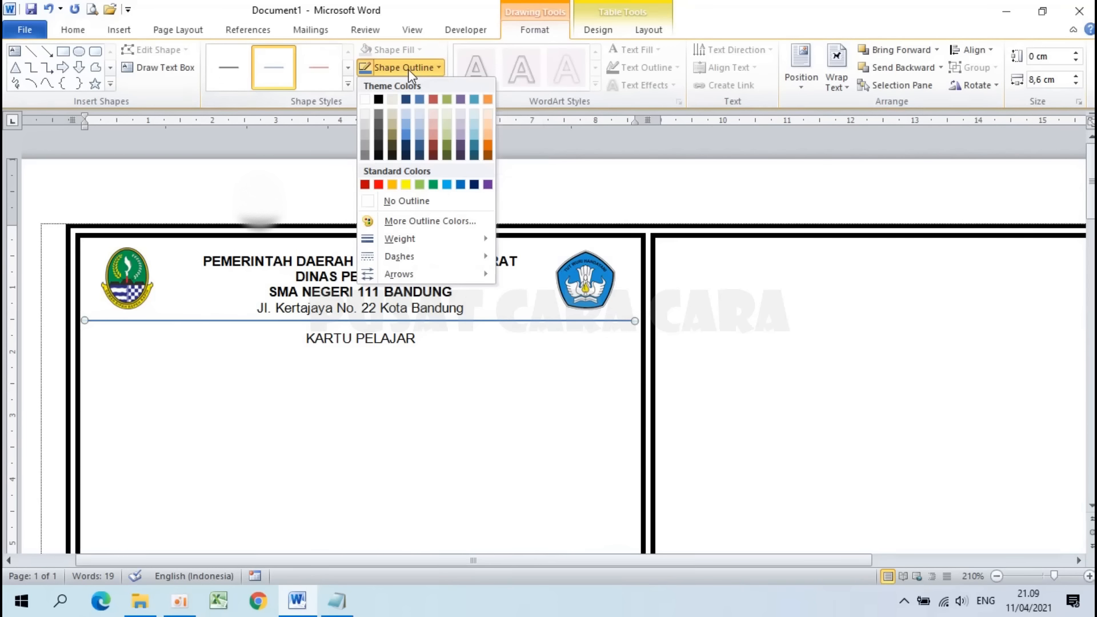
click(379, 100)
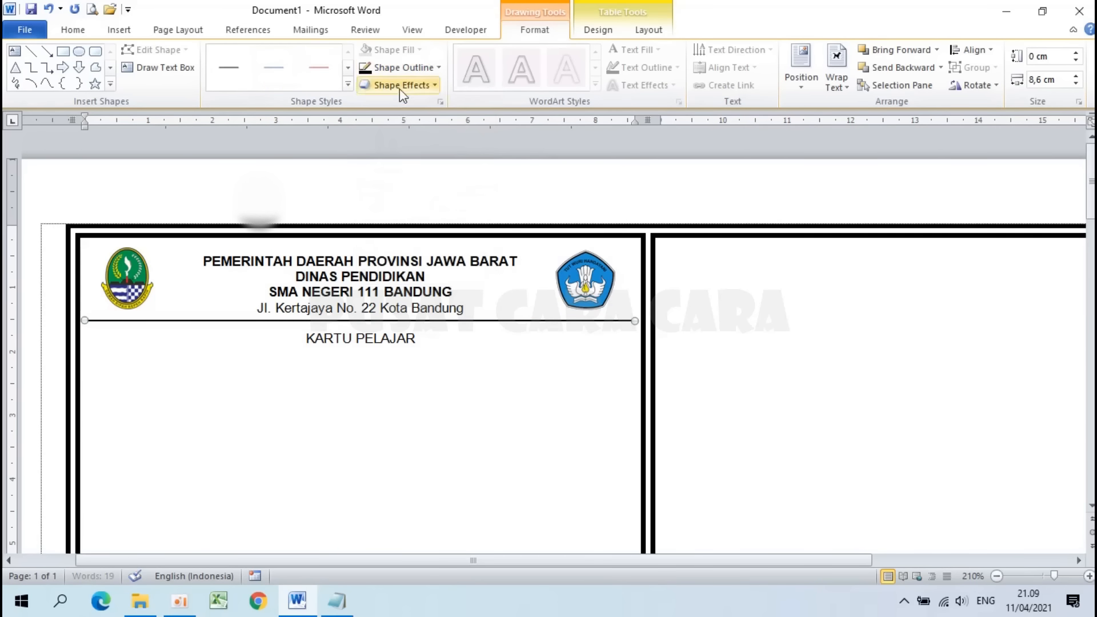
Step: Set the dividing line's weight to 1½ pt
click(400, 69)
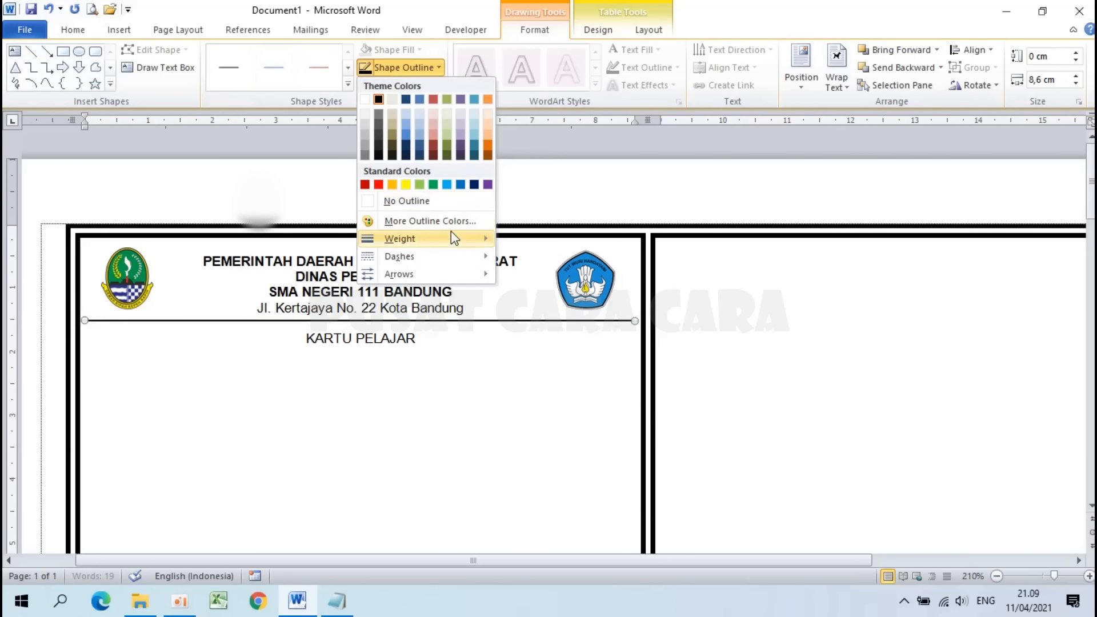
mouse_move(455, 243)
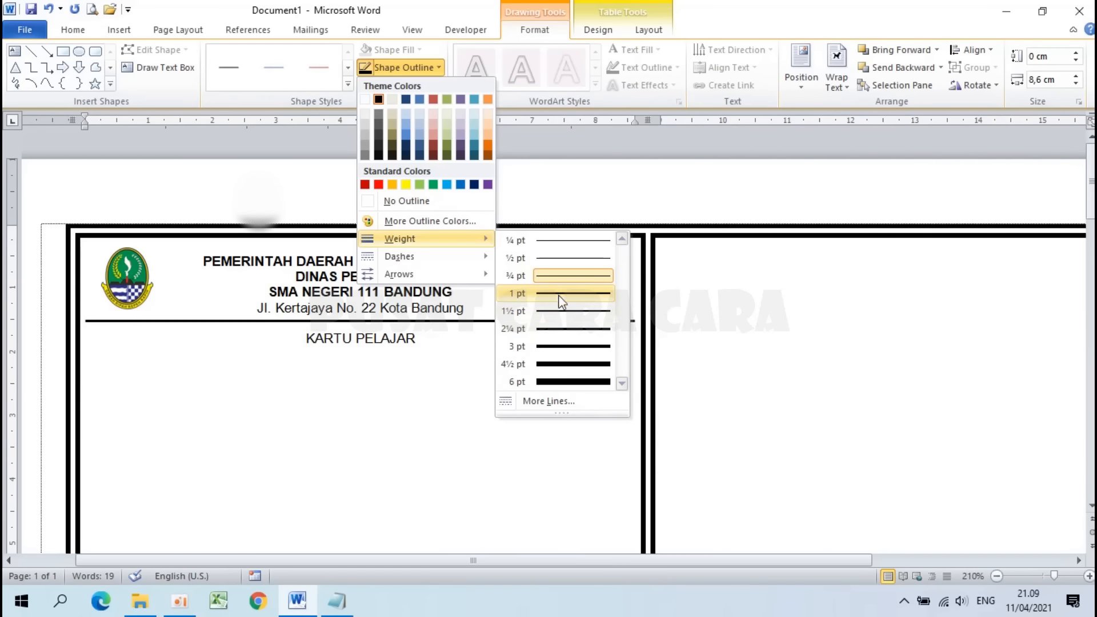
click(559, 311)
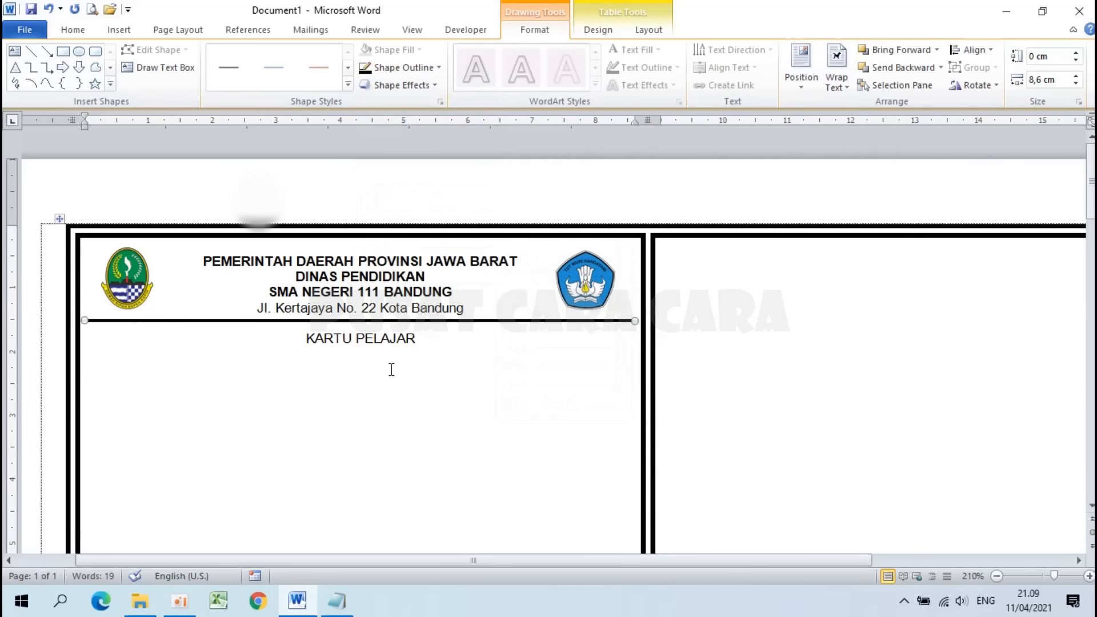
scroll(392, 370, down, 1)
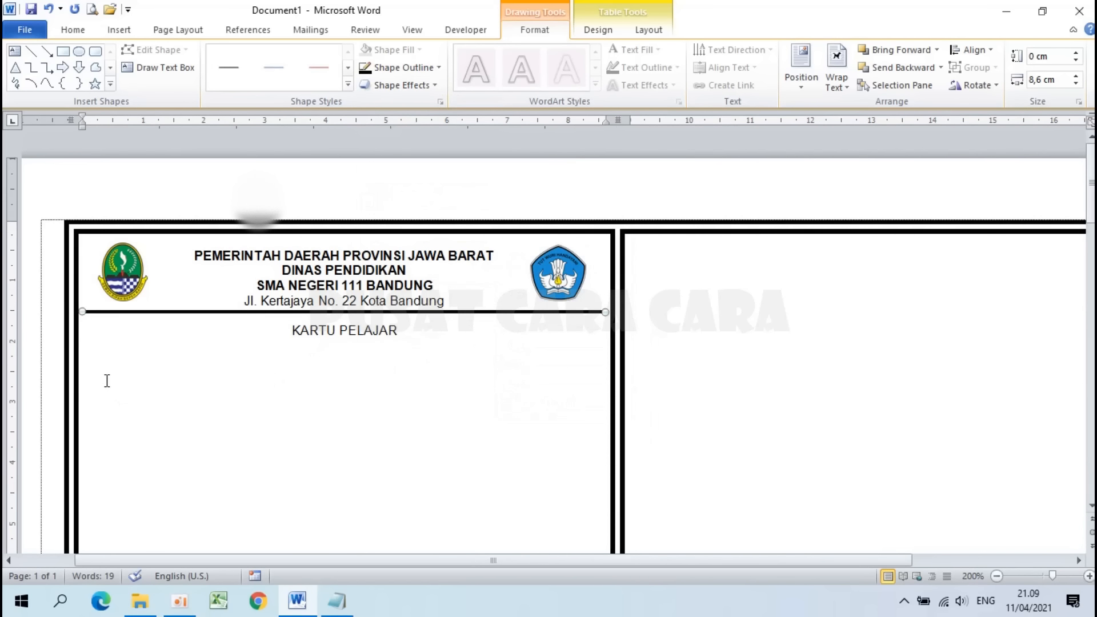
click(106, 380)
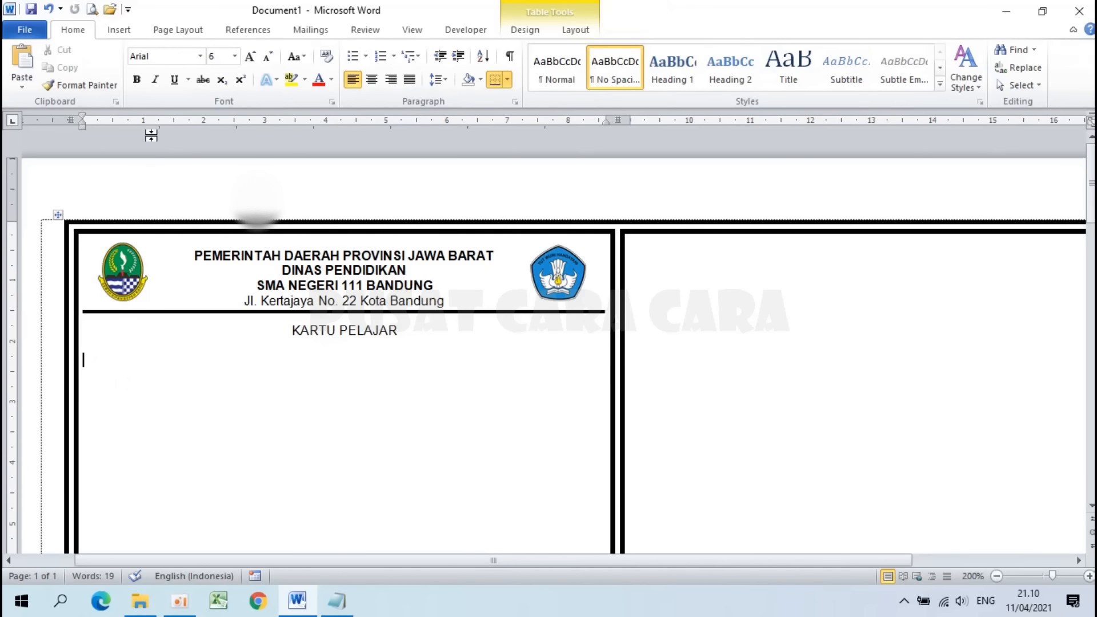
Step: Insert a table of 2 columns and 1 row below KARTU PELAJAR
click(127, 29)
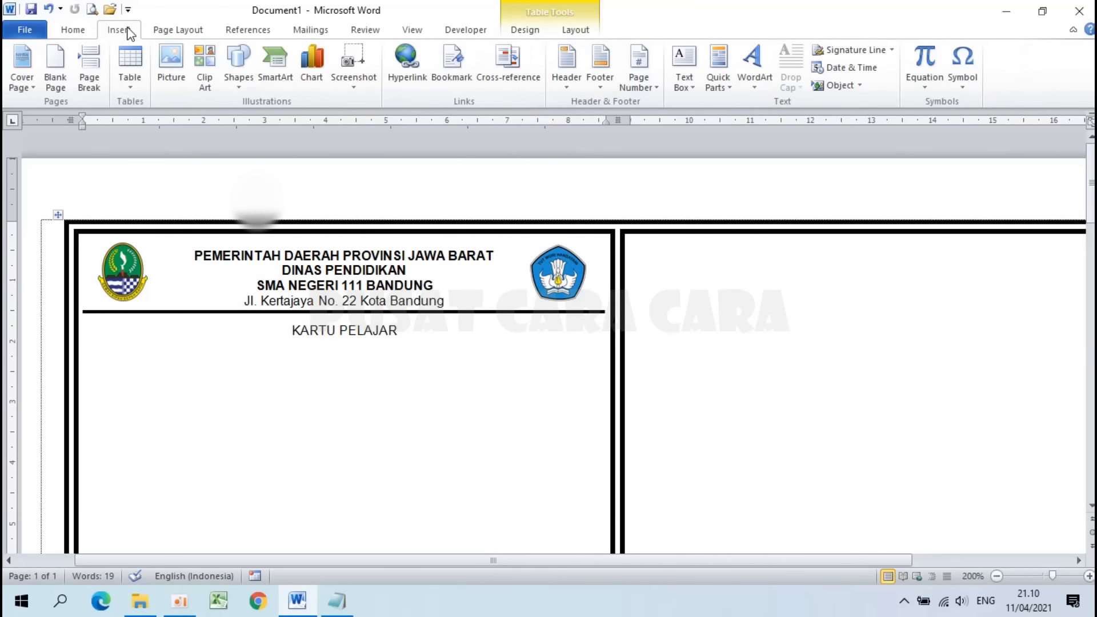
click(131, 74)
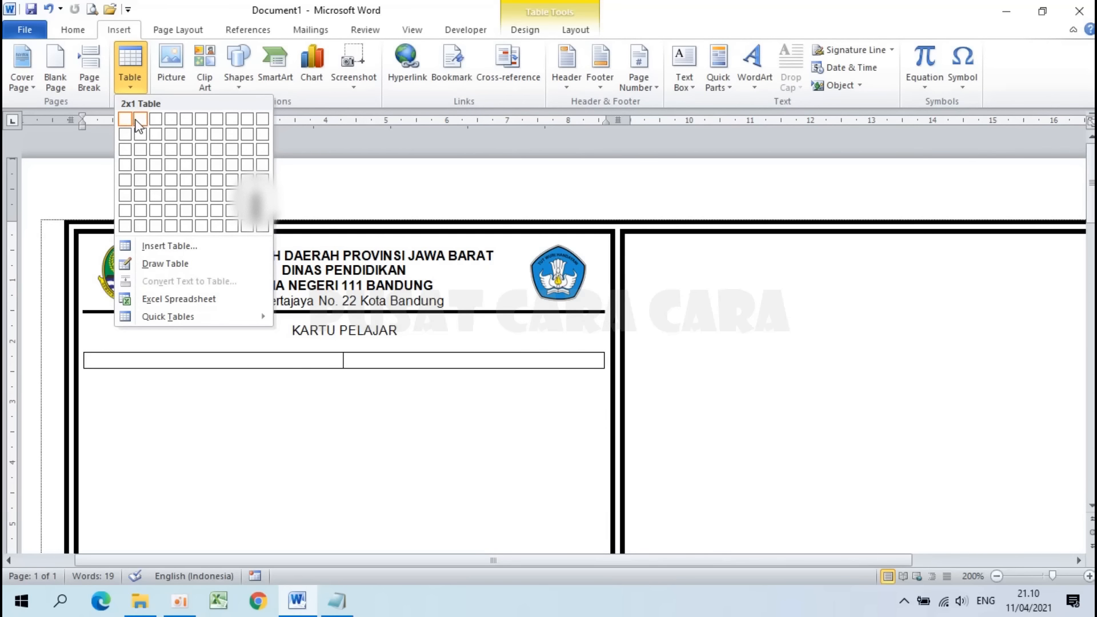
click(173, 251)
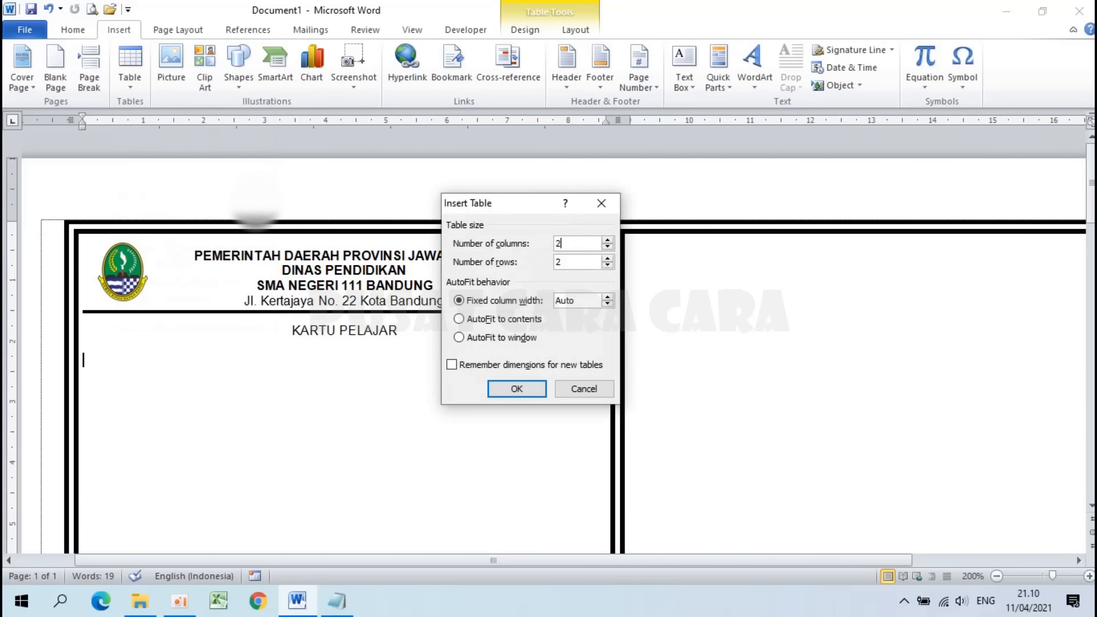
double_click(564, 261)
text(1)
click(508, 390)
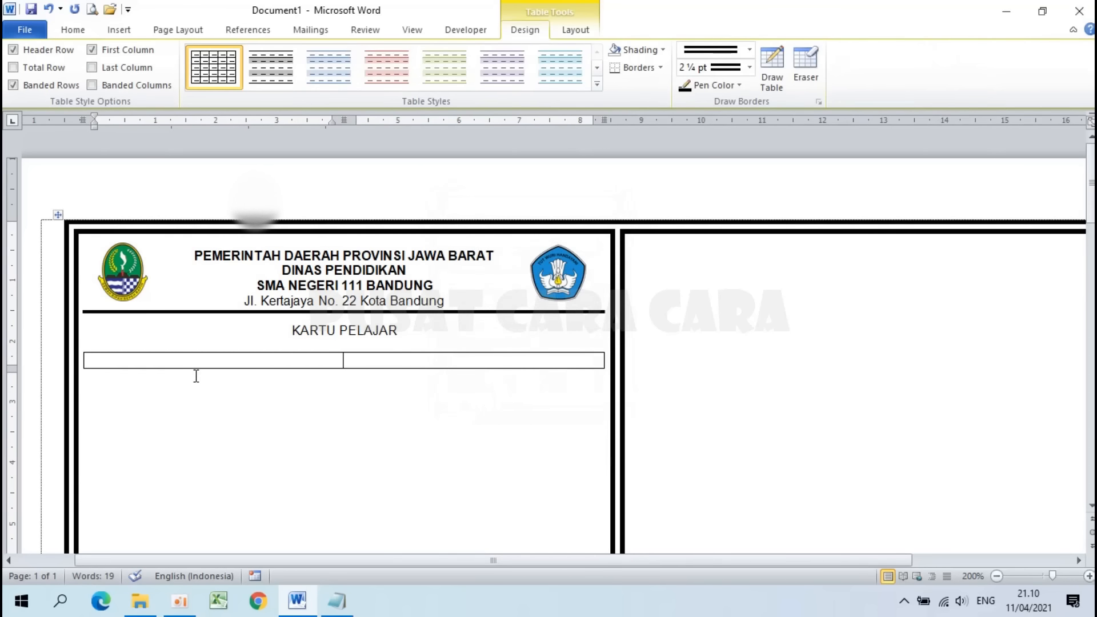
scroll(214, 372, up, 6)
scroll(196, 376, up, 2)
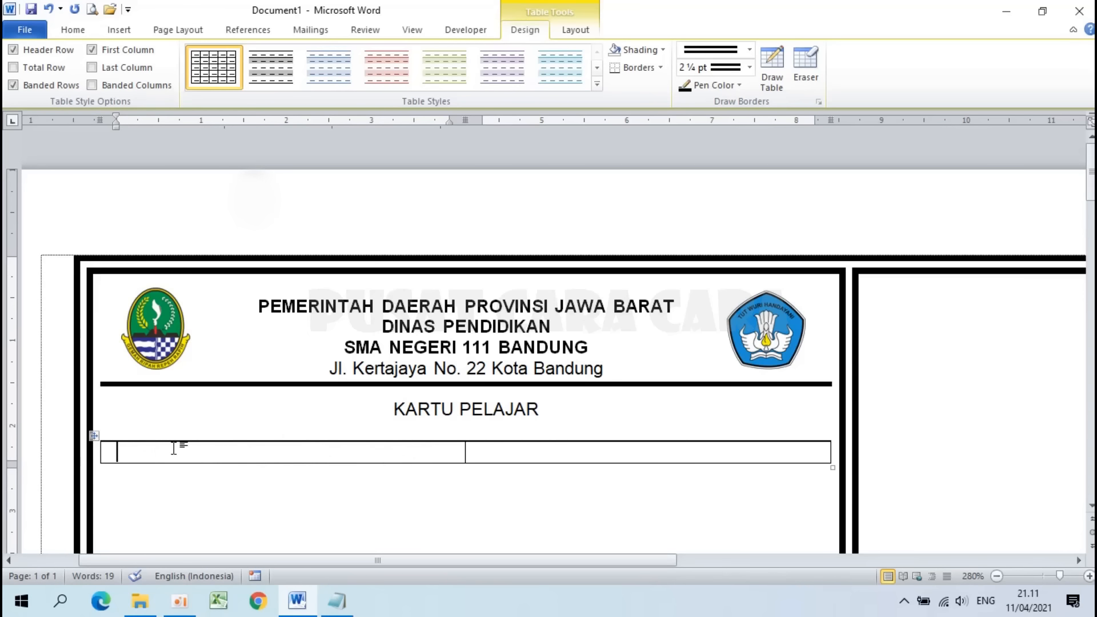
Step: Set the new two-cell table's borders to None in Borders and Shading
drag(362, 454, 503, 454)
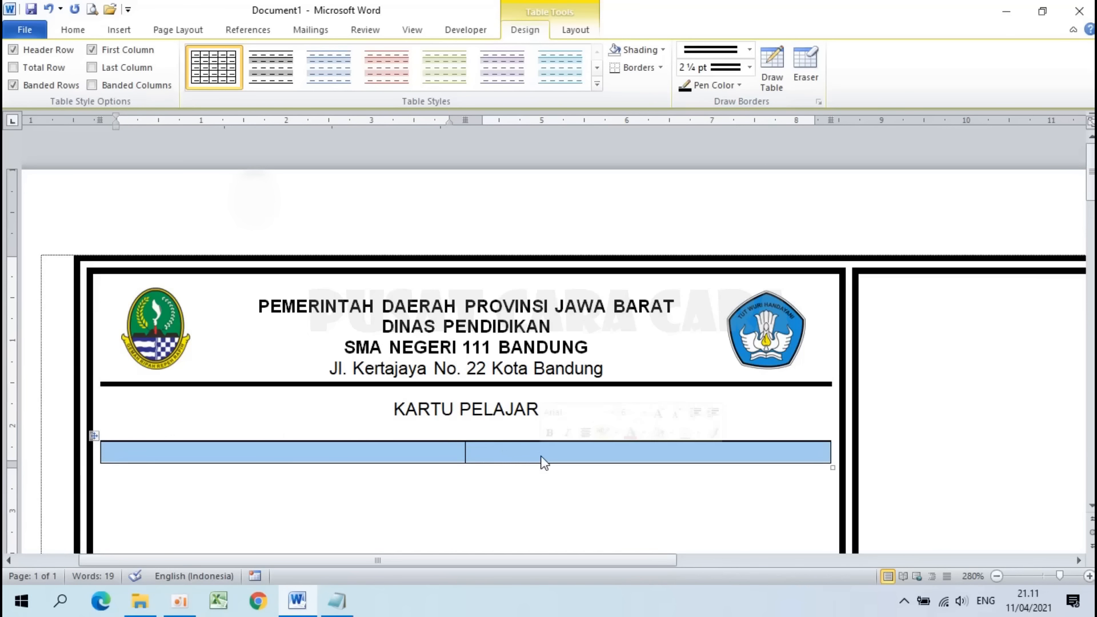
right_click(360, 454)
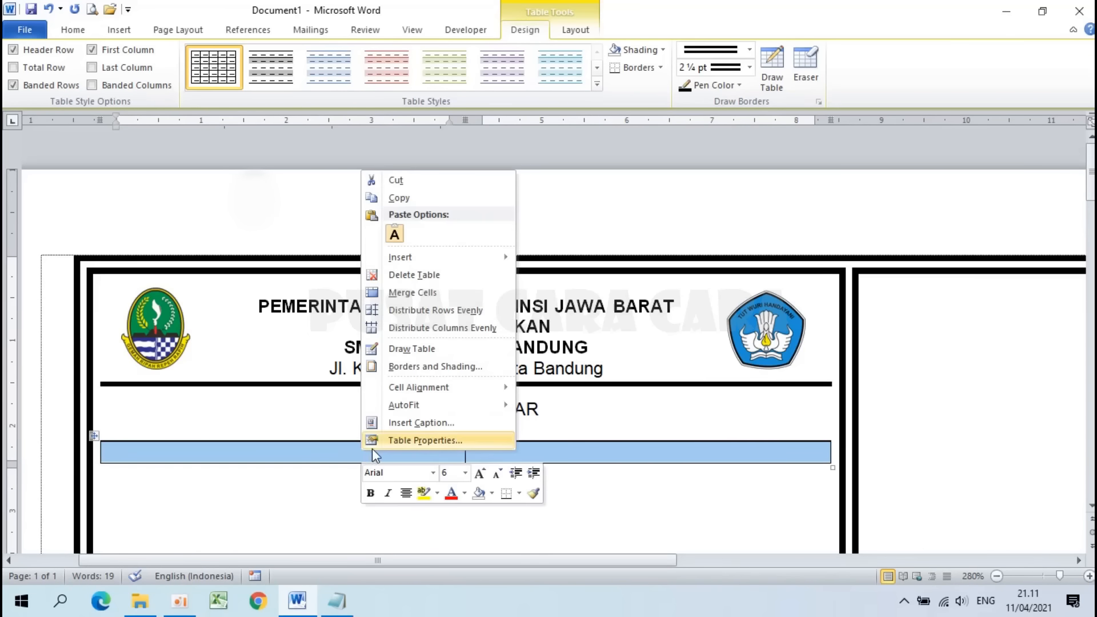
click(437, 368)
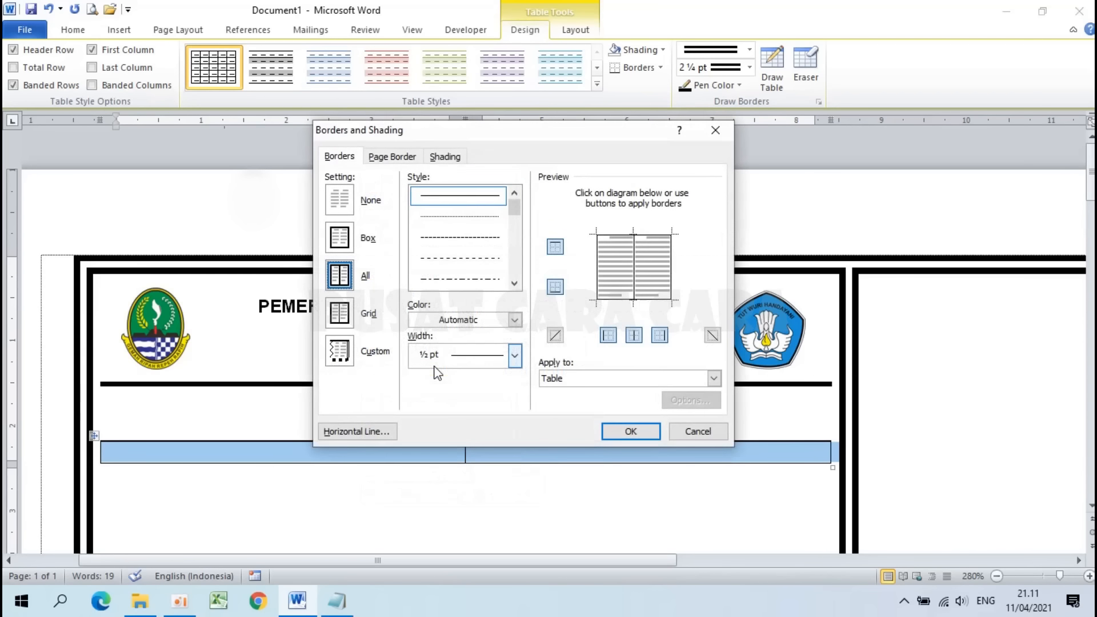
click(341, 198)
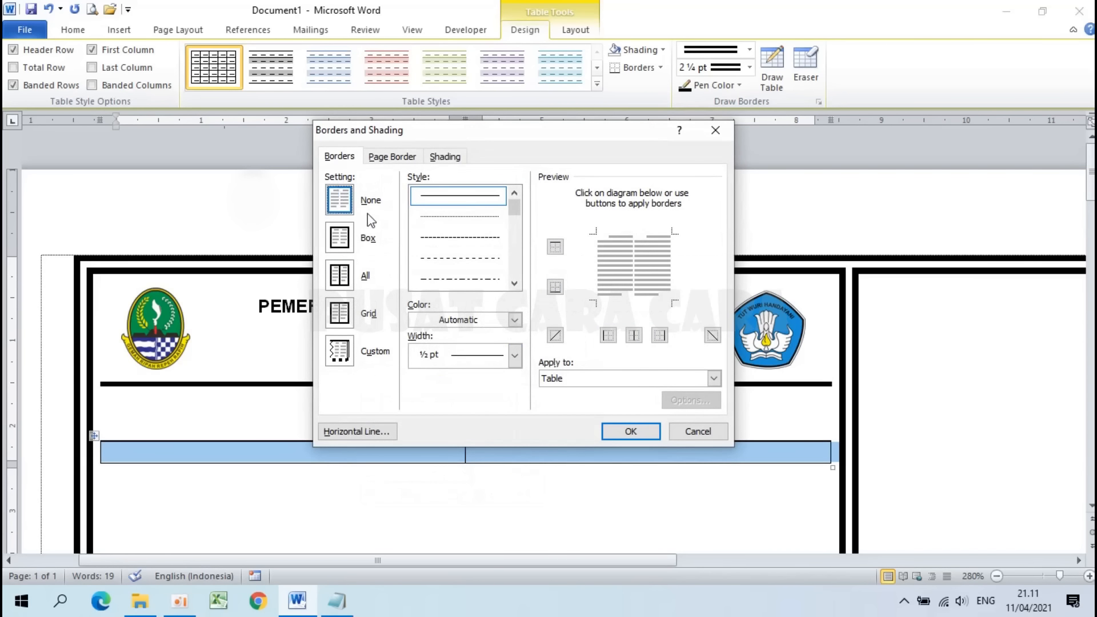
click(632, 431)
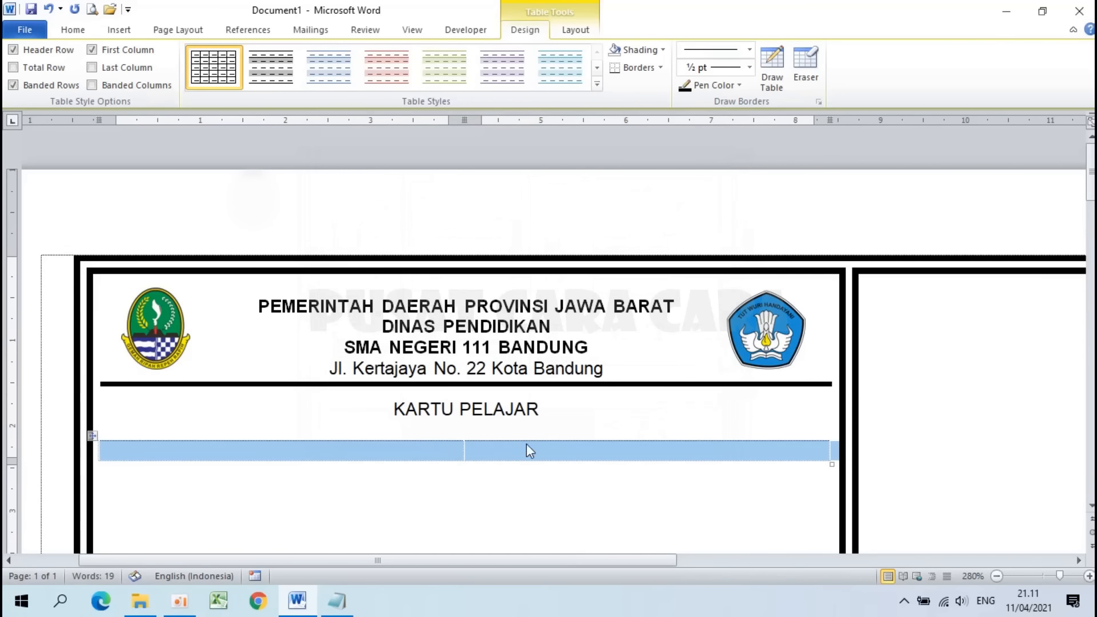
click(409, 449)
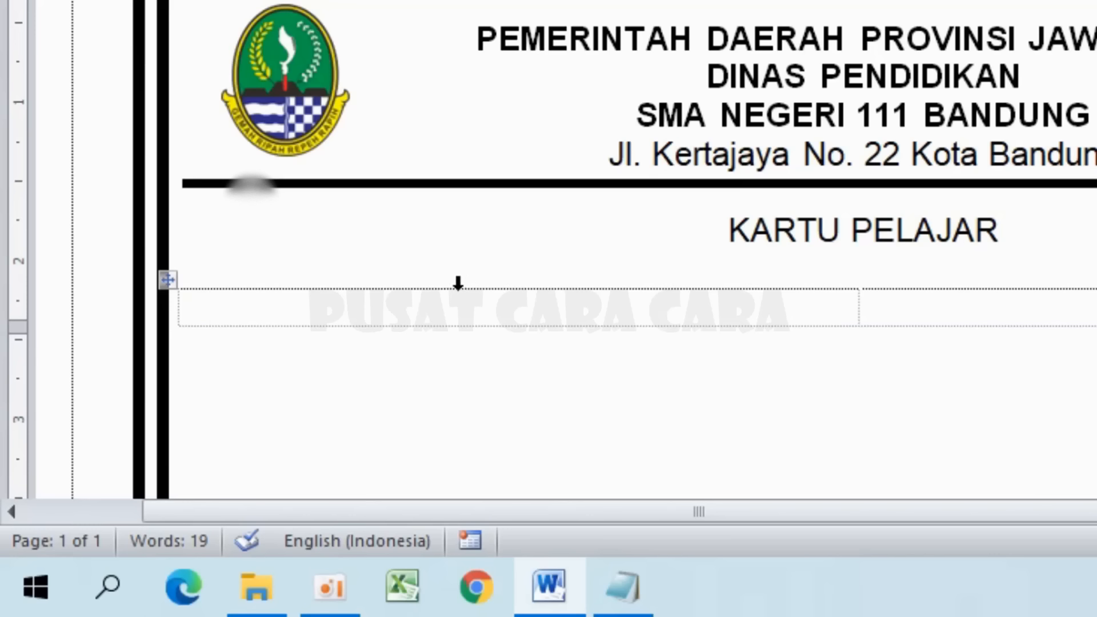
Step: Set the first column's preferred width to 2,25 cm in Table Properties
click(459, 282)
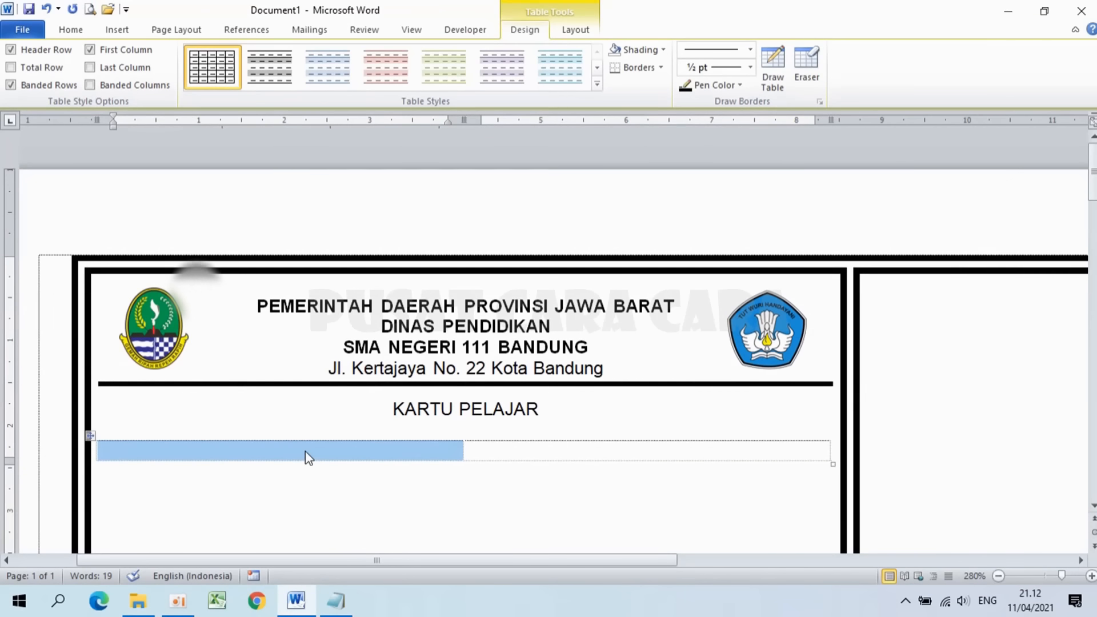
right_click(306, 454)
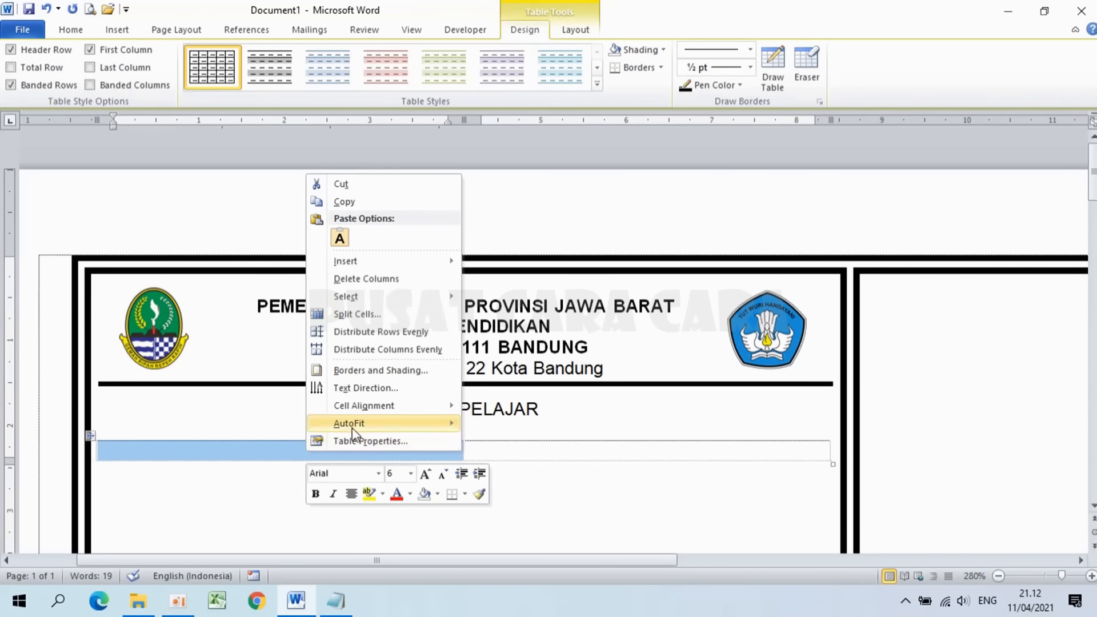
click(366, 443)
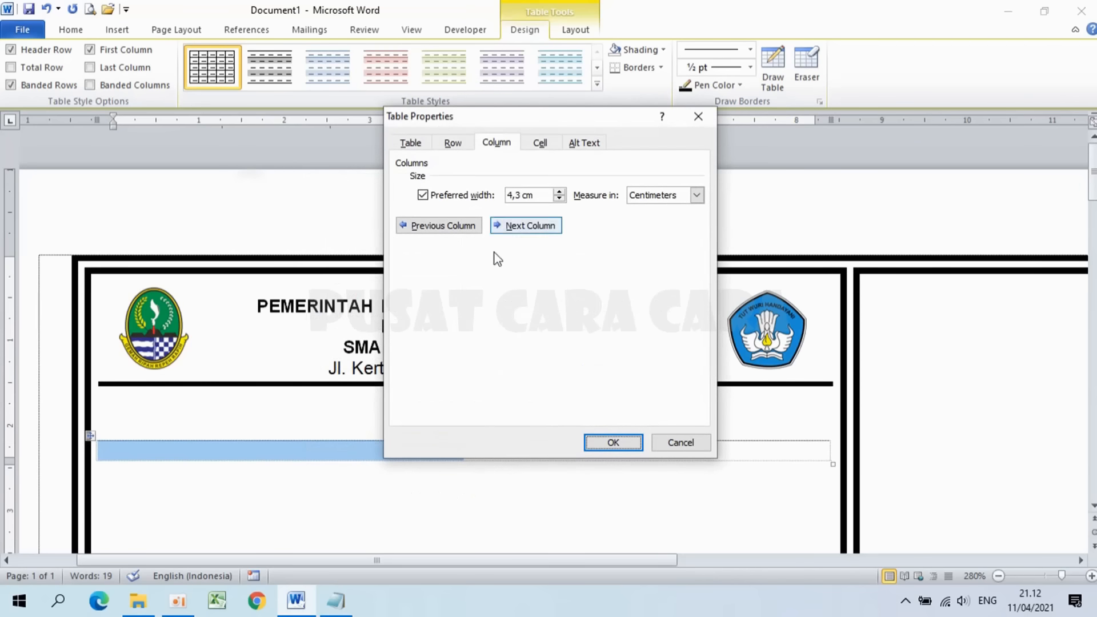
click(504, 144)
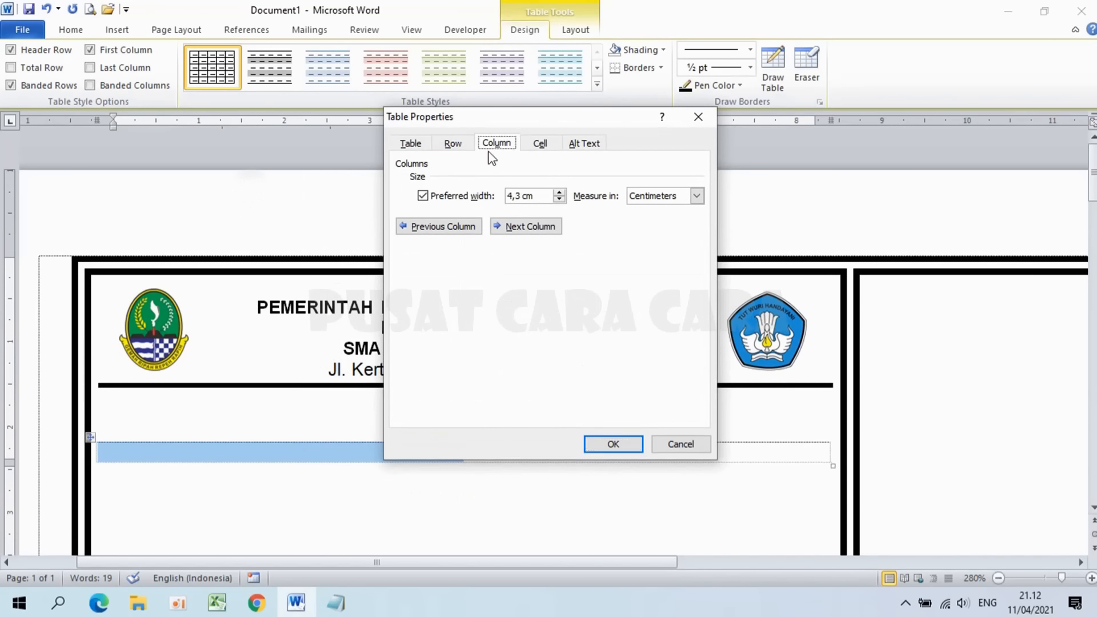
drag(522, 193, 503, 194)
text(2,)
click(600, 444)
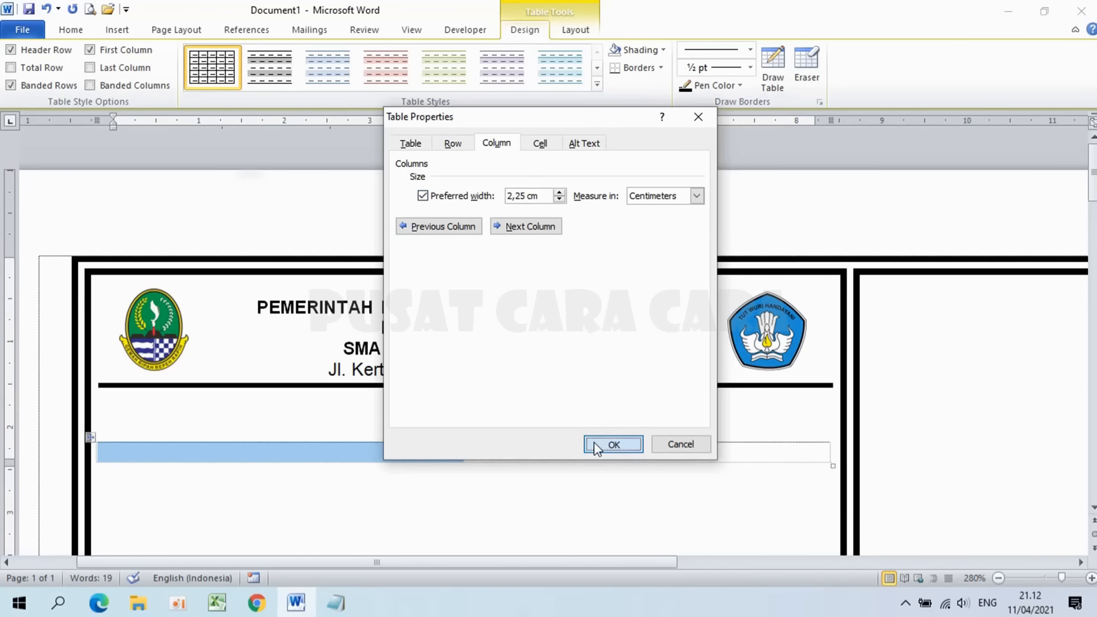
click(266, 458)
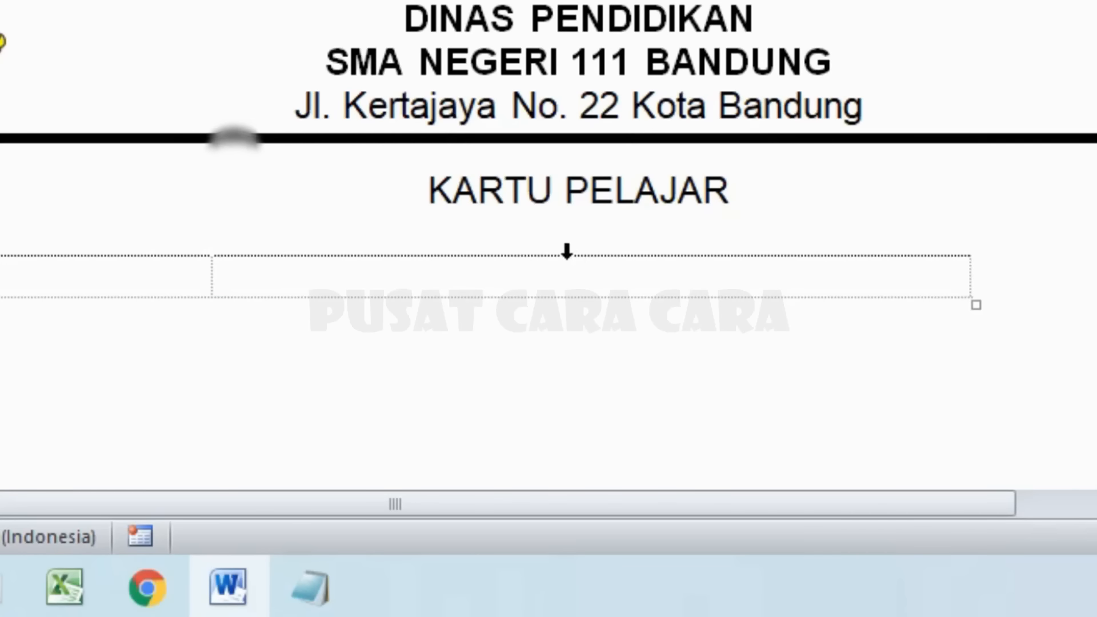
Step: Set the second column's preferred width to 6,25 cm
click(567, 252)
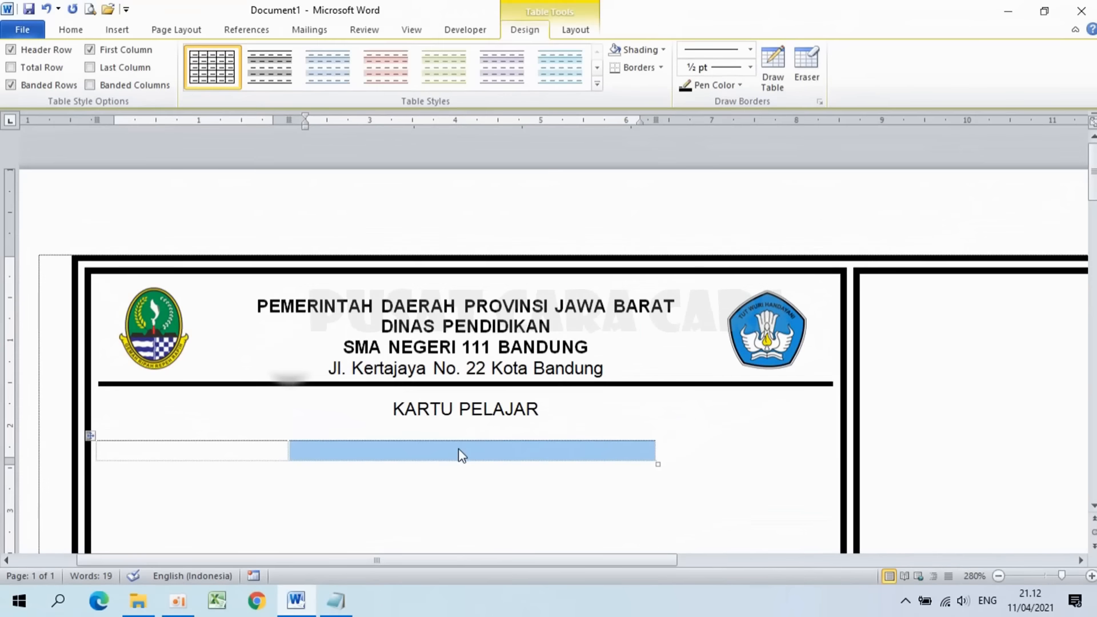
right_click(461, 456)
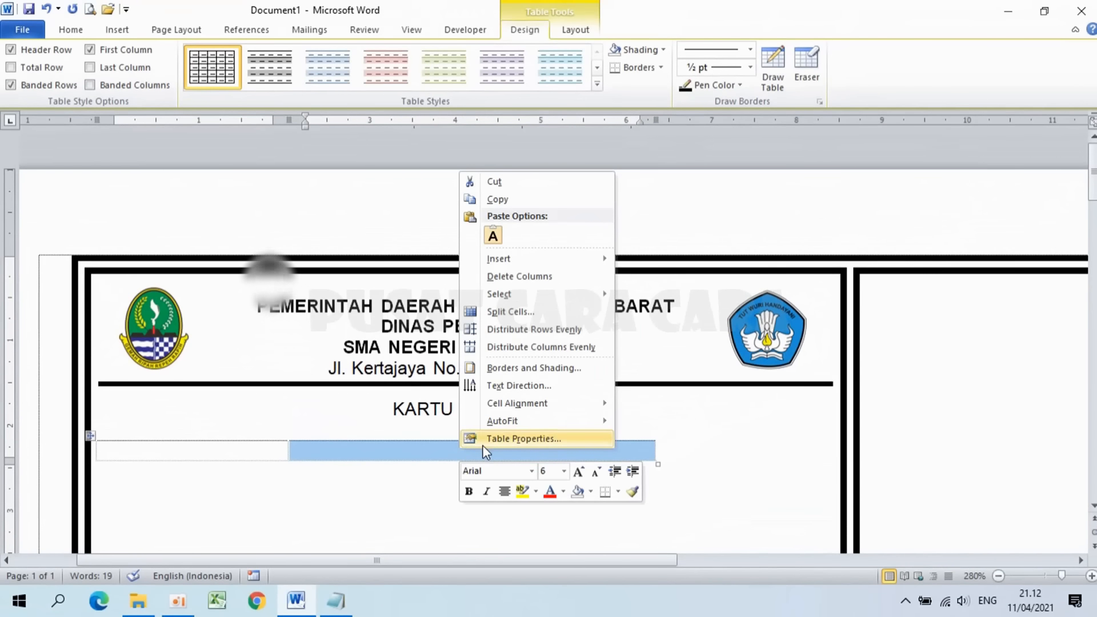
click(482, 439)
click(496, 143)
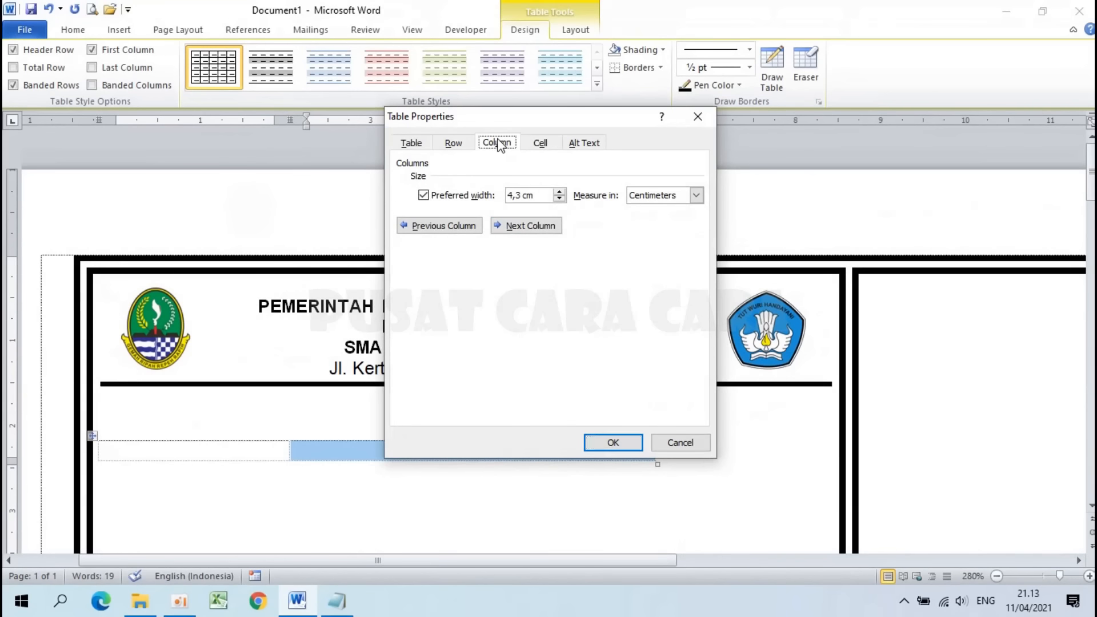
drag(525, 195, 475, 199)
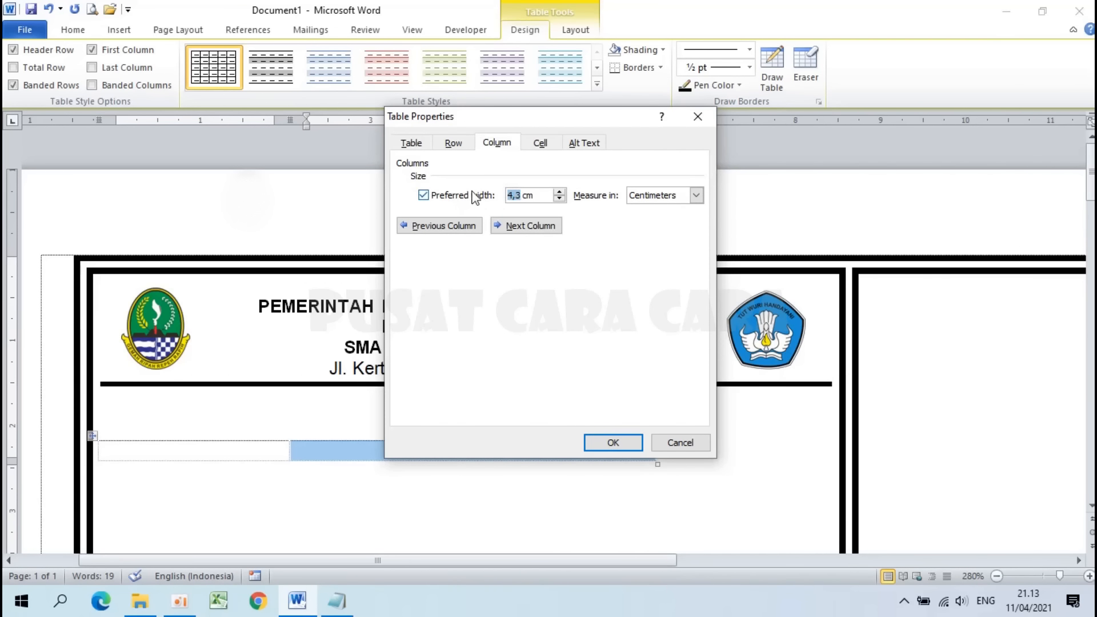
text(6,)
click(616, 441)
click(337, 455)
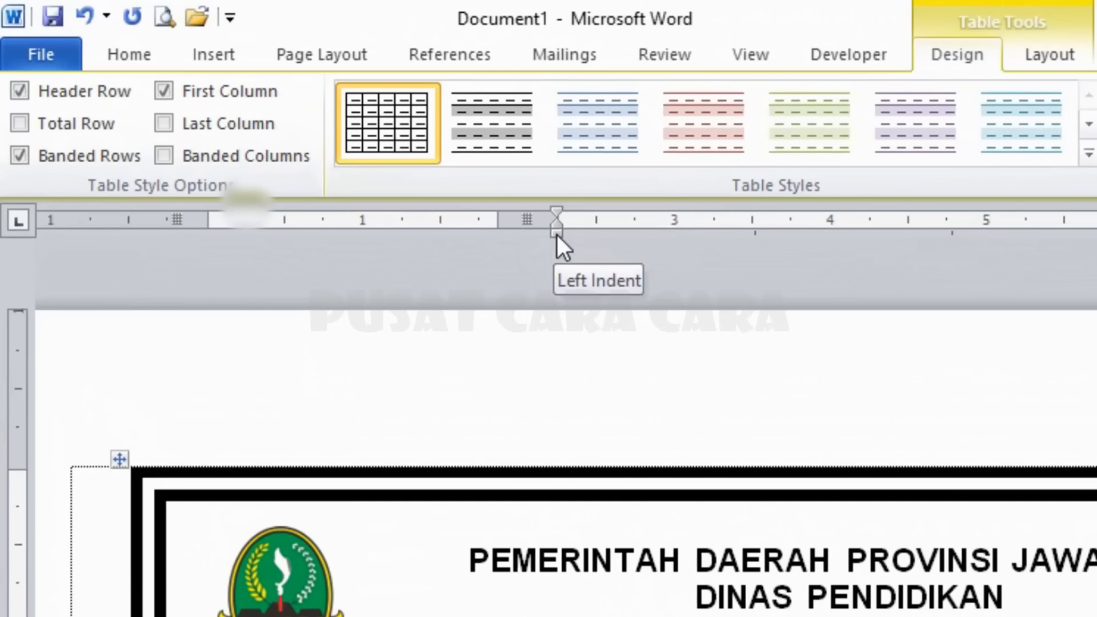
Step: Drag the cell's Left Indent marker leftward on the ruler, toggling the ruler off and back on
drag(557, 235, 558, 235)
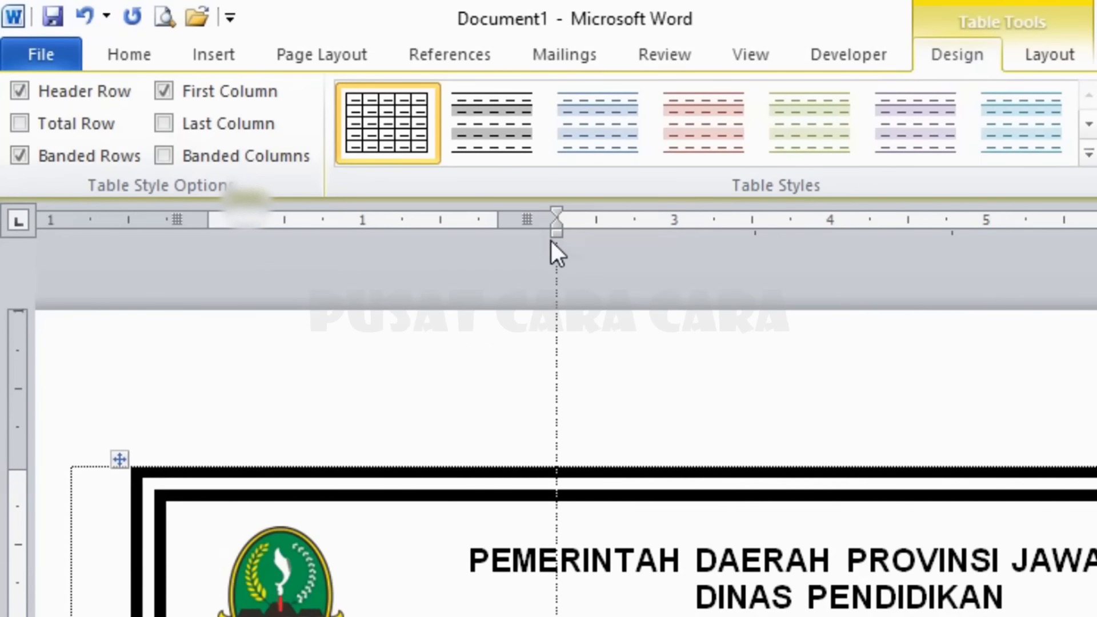
drag(551, 242, 537, 239)
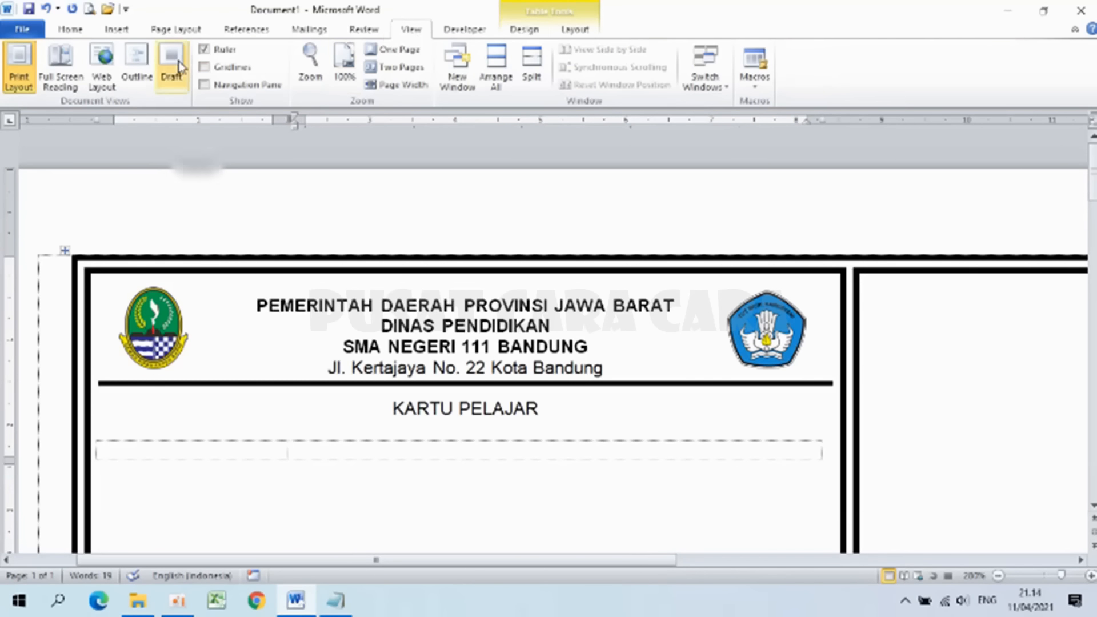
click(204, 51)
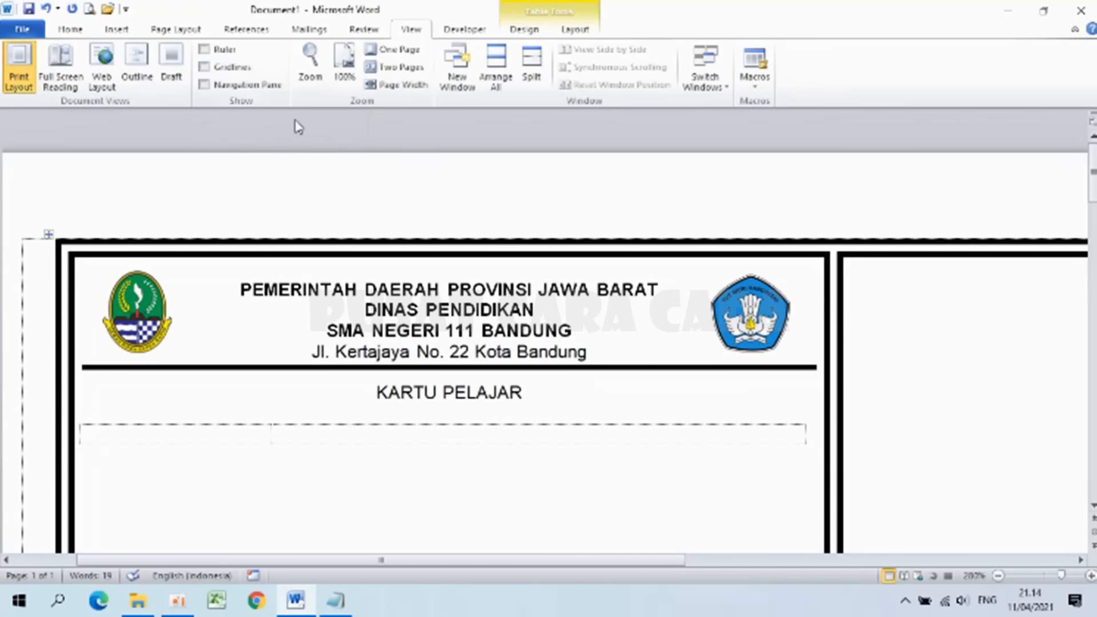
click(204, 50)
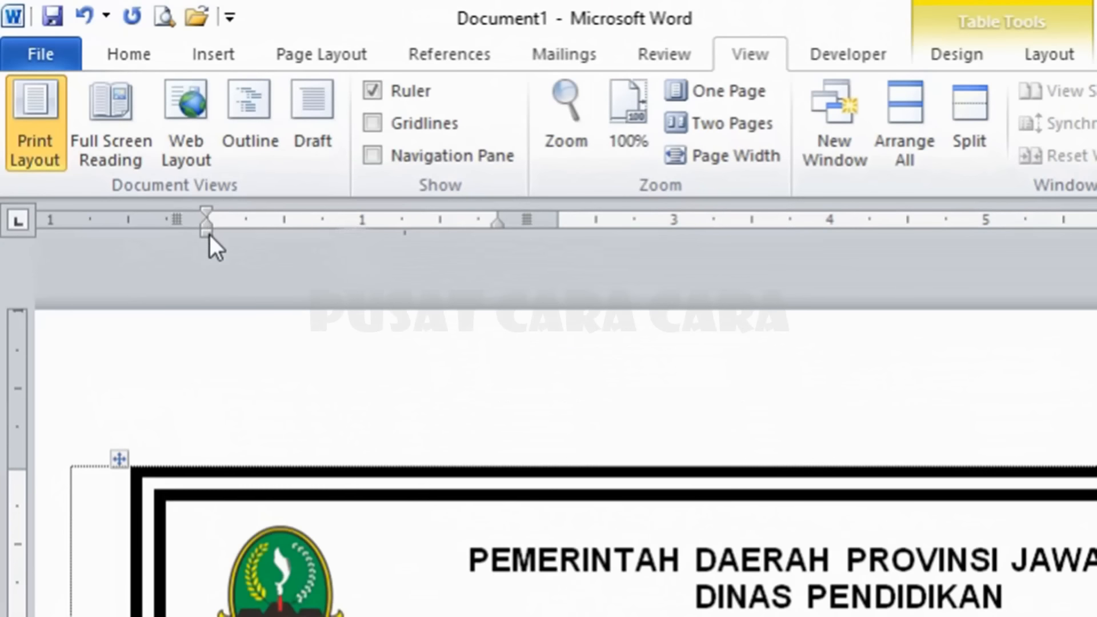
drag(209, 235, 191, 235)
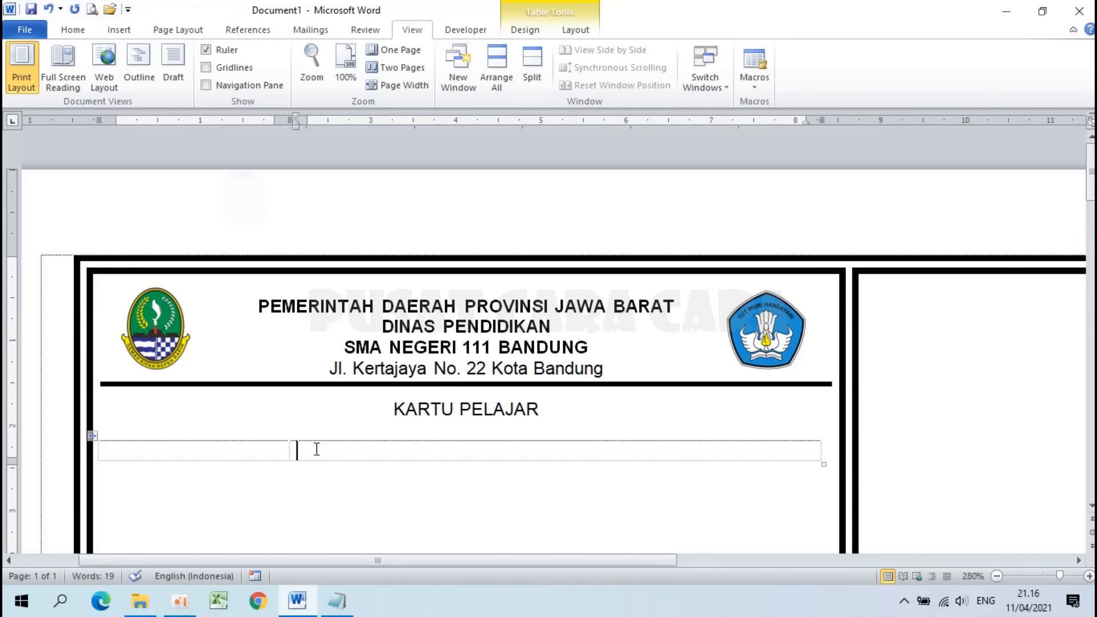
Step: In the second cell enter Nama, NIS/NISN, Tempat, Tanggal Lahir, Jenis Kelamin, Alamat on separate lines
text(Nama)
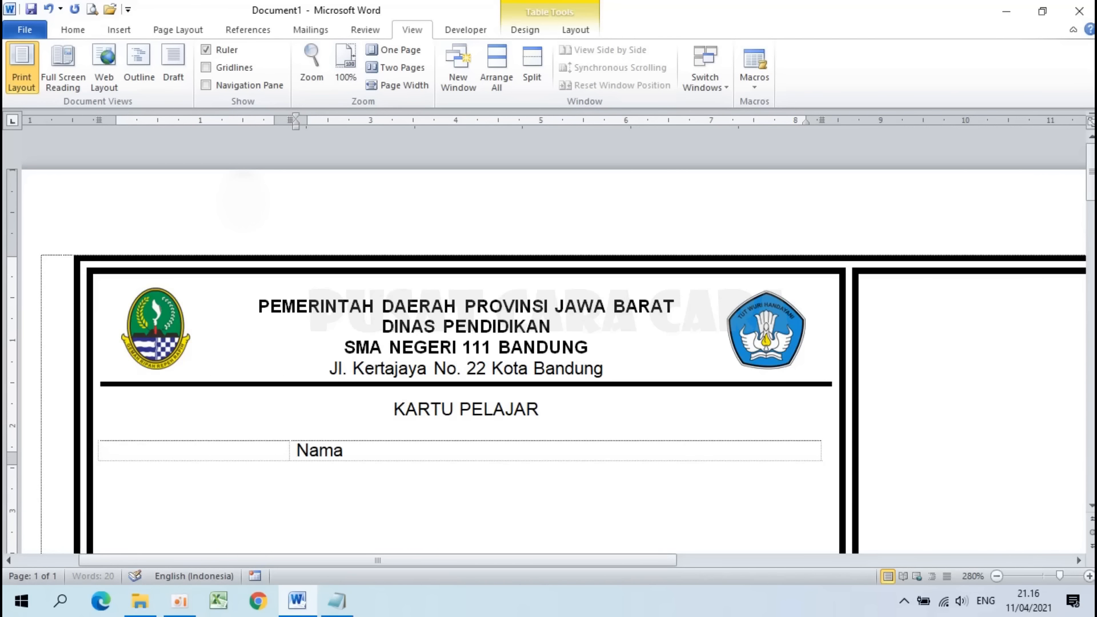
key(Return)
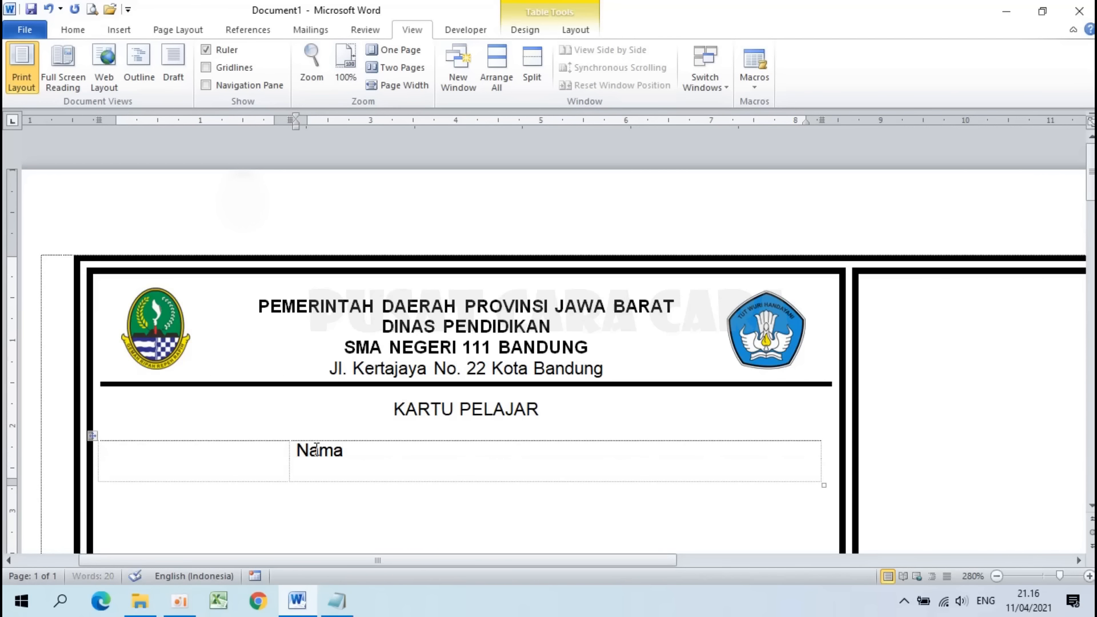
text(NIS/NISN)
key(Return)
text(Tem)
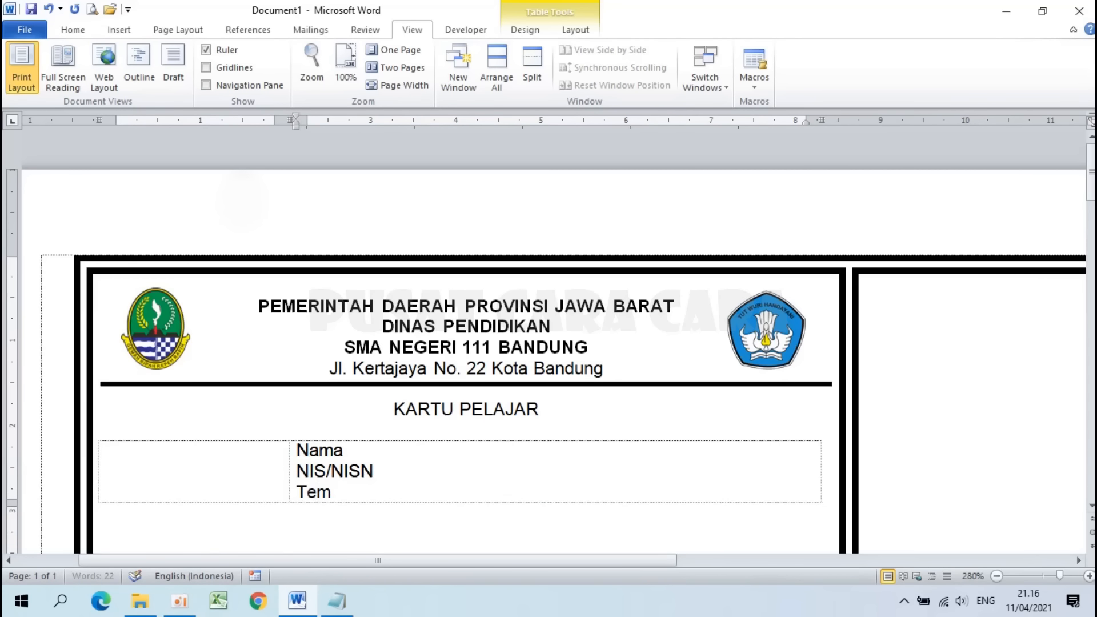
text(pat,)
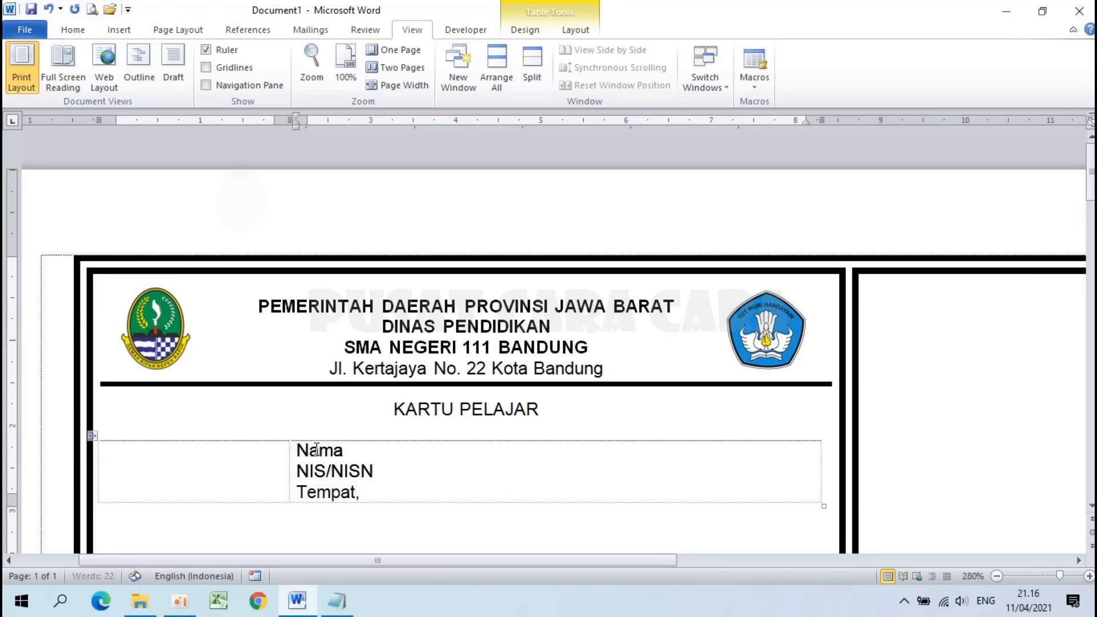
text( Tanggal Lahir)
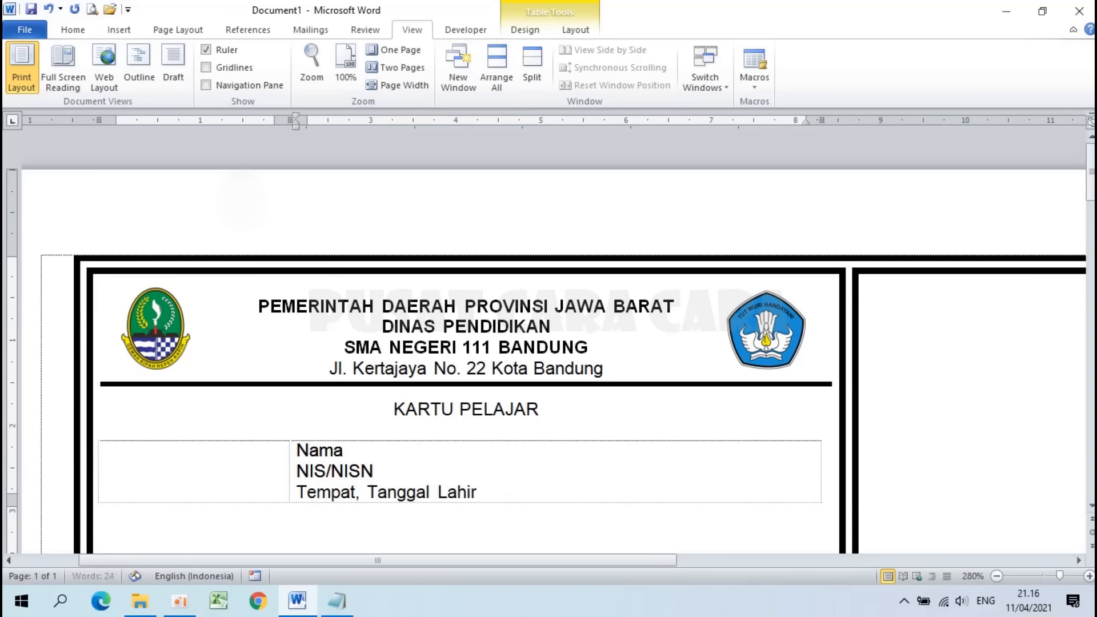
key(Return)
text(Jenis Kelam)
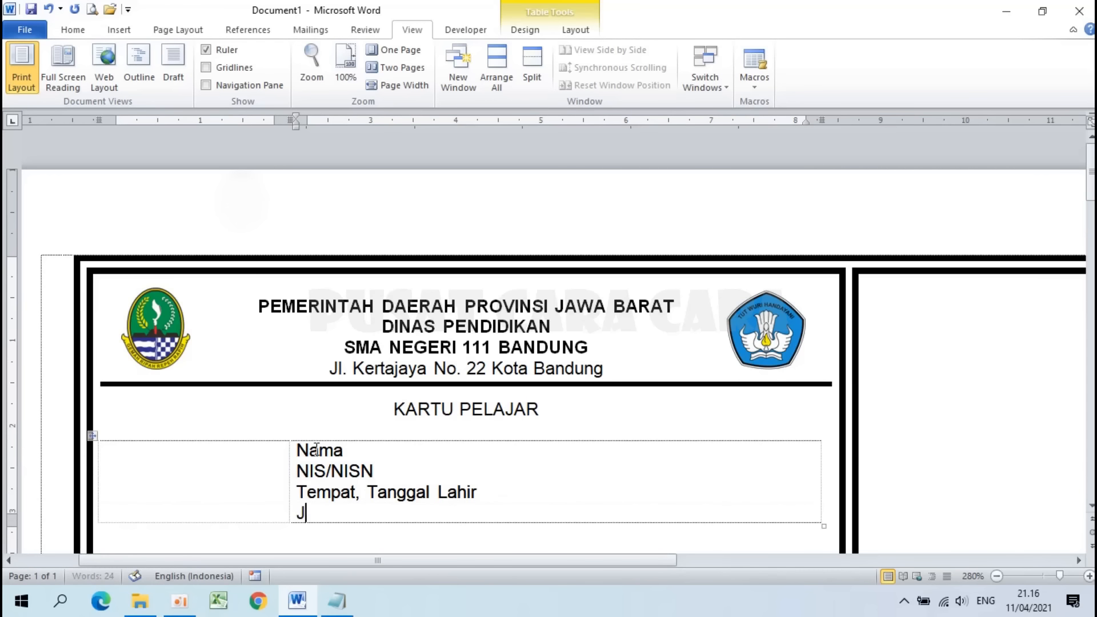
text(in)
key(Return)
text(Alamat)
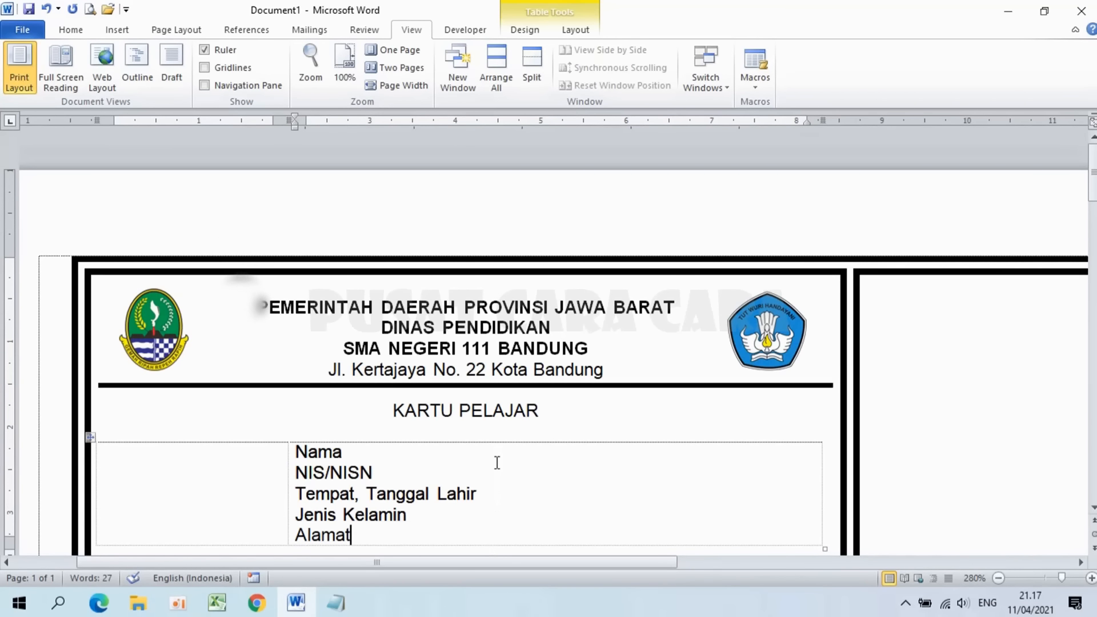
scroll(423, 492, down, 3)
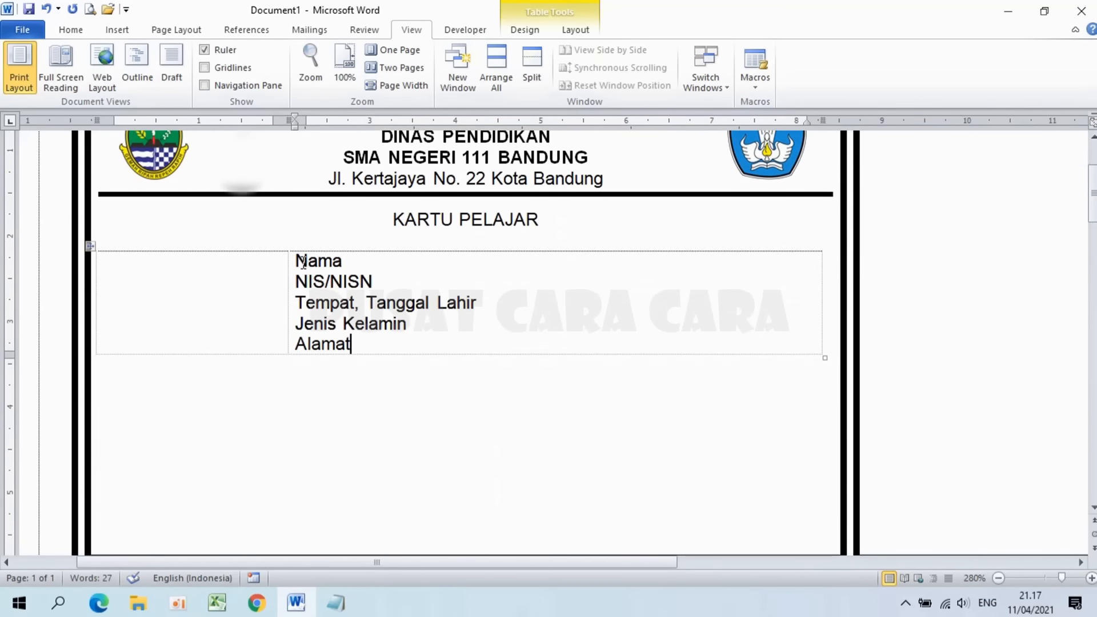
Step: Select the five label lines from Nama through Alamat
drag(296, 260, 355, 339)
click(340, 302)
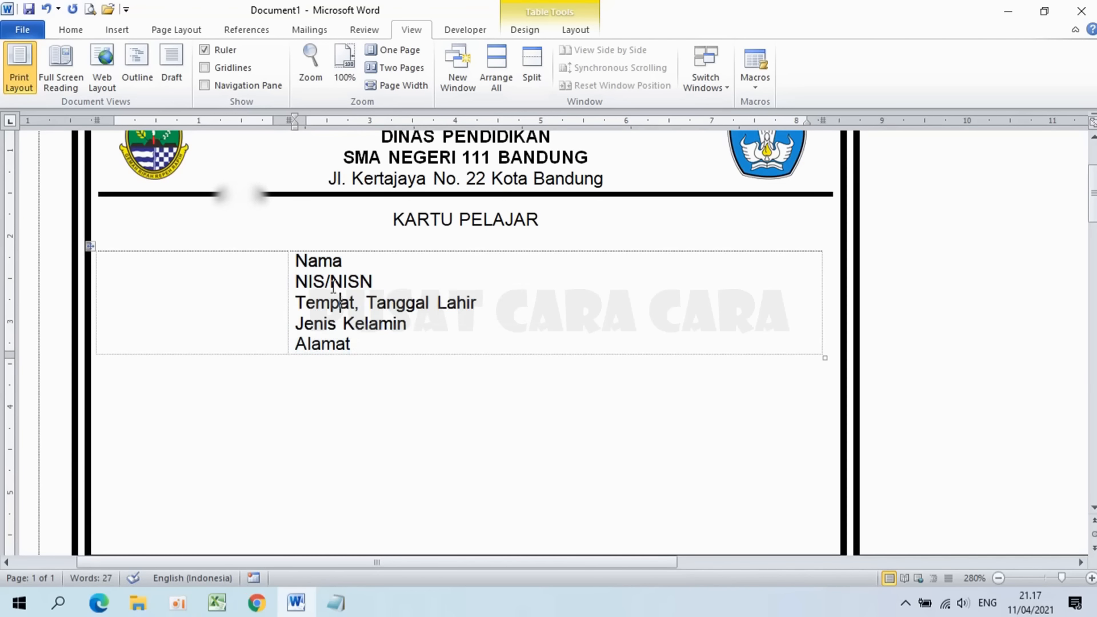
drag(295, 258, 355, 343)
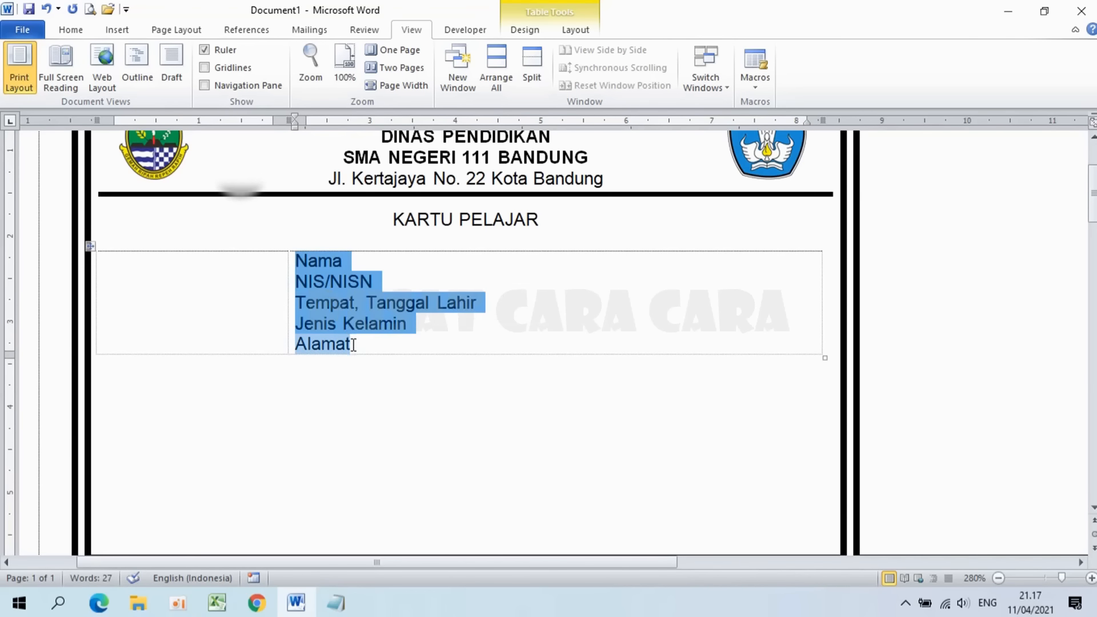
scroll(356, 346, up, 3)
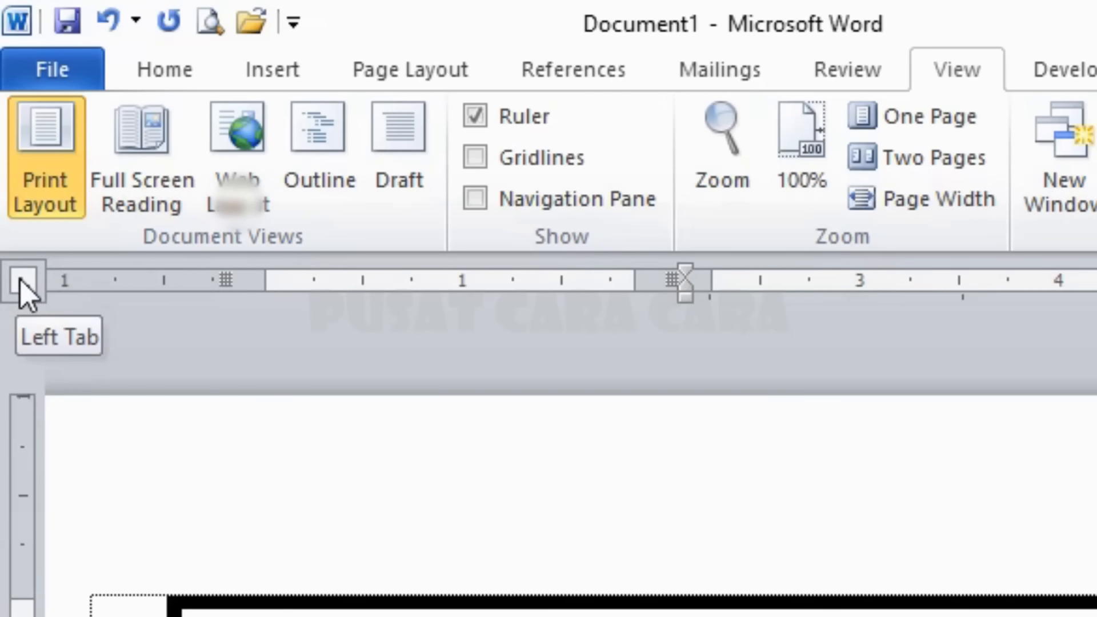
Step: Set a left tab stop at about 3 cm, just right of the longest label
click(26, 284)
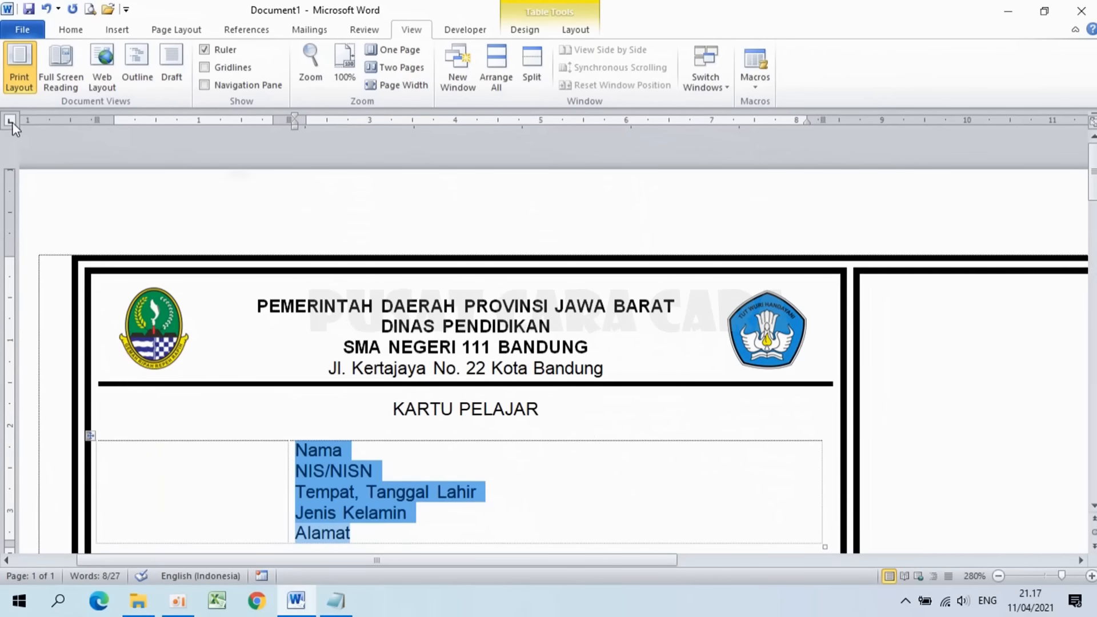
click(506, 122)
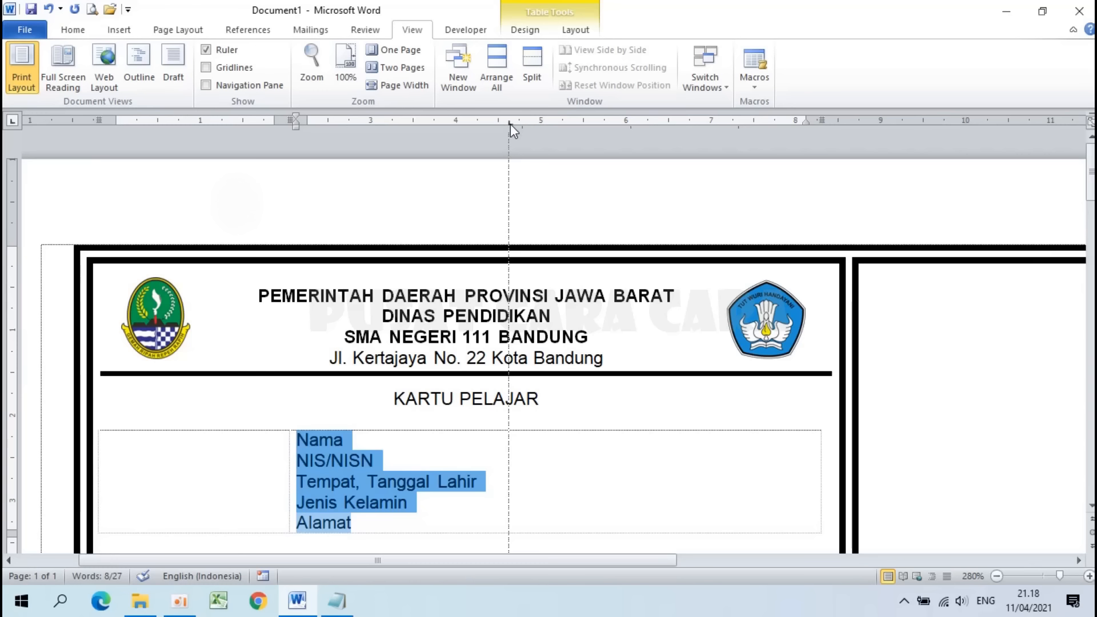
drag(502, 127, 488, 127)
mouse_move(512, 123)
mouse_down()
mouse_move(504, 127)
mouse_move(531, 125)
mouse_move(516, 130)
mouse_up()
drag(505, 122, 509, 127)
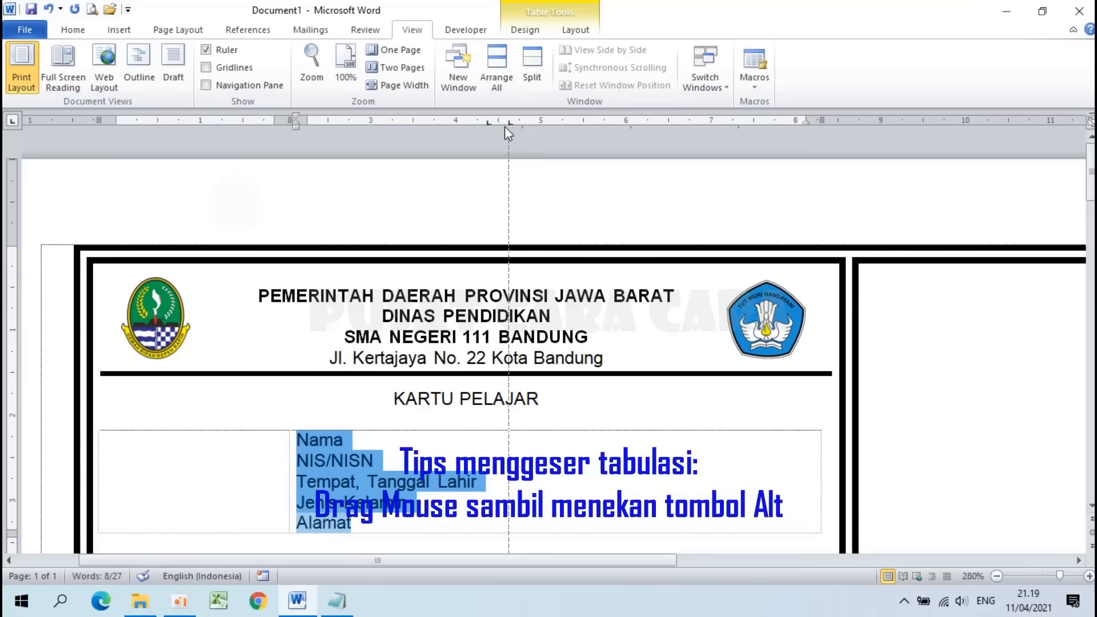
mouse_move(503, 127)
mouse_down()
mouse_move(541, 121)
mouse_move(499, 122)
mouse_up()
key(alt)
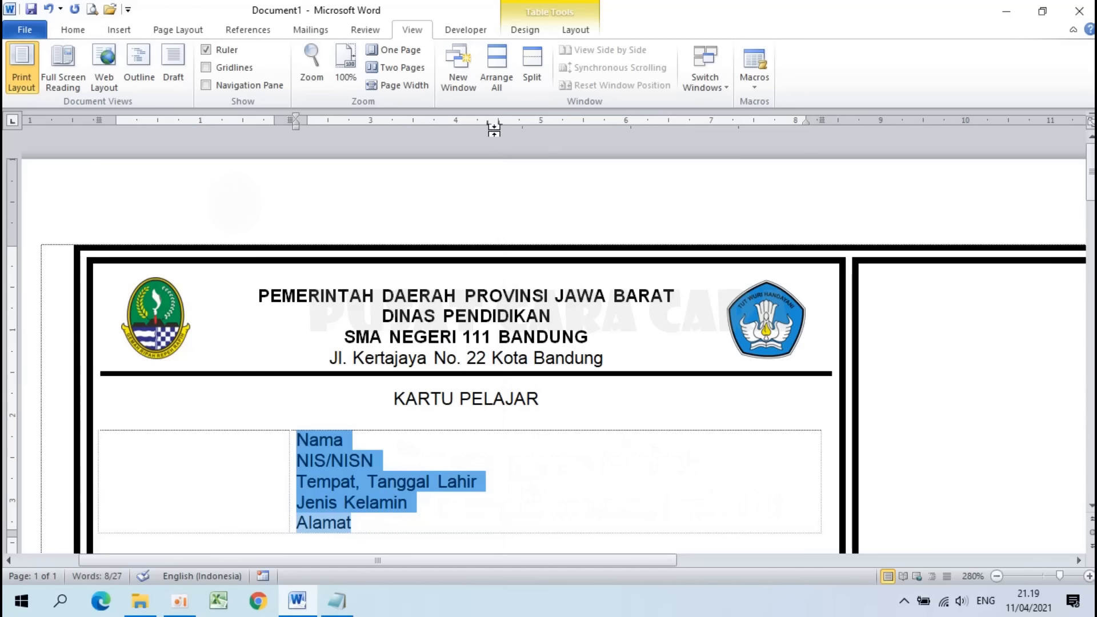
Step: Insert a tab after Nama so it reaches the new tab stop
click(355, 440)
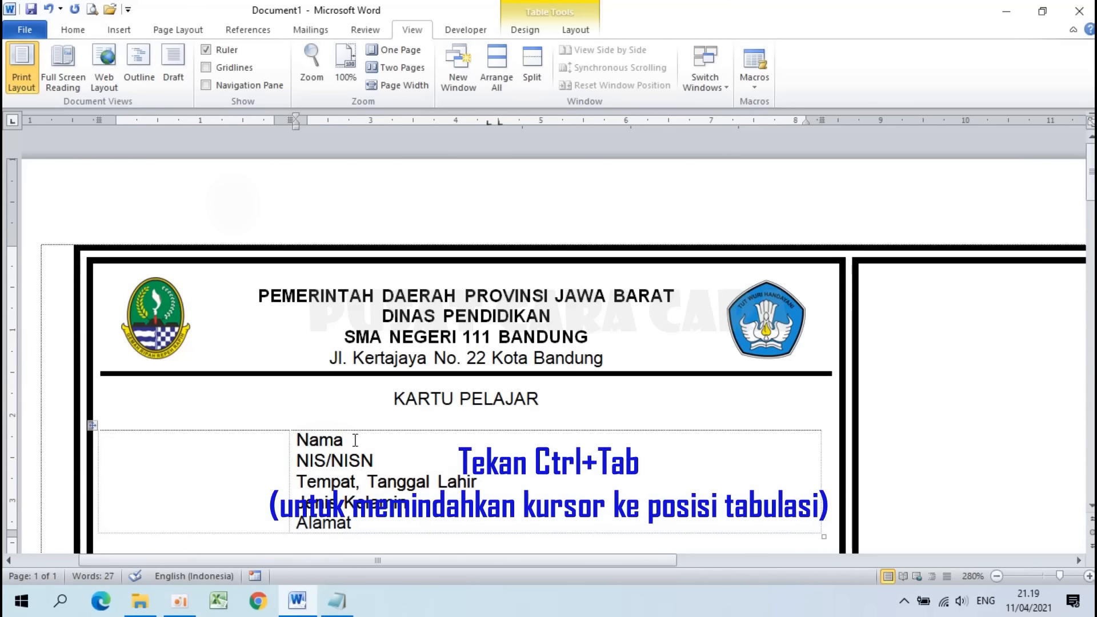
key(ctrl+Tab)
drag(490, 126, 491, 126)
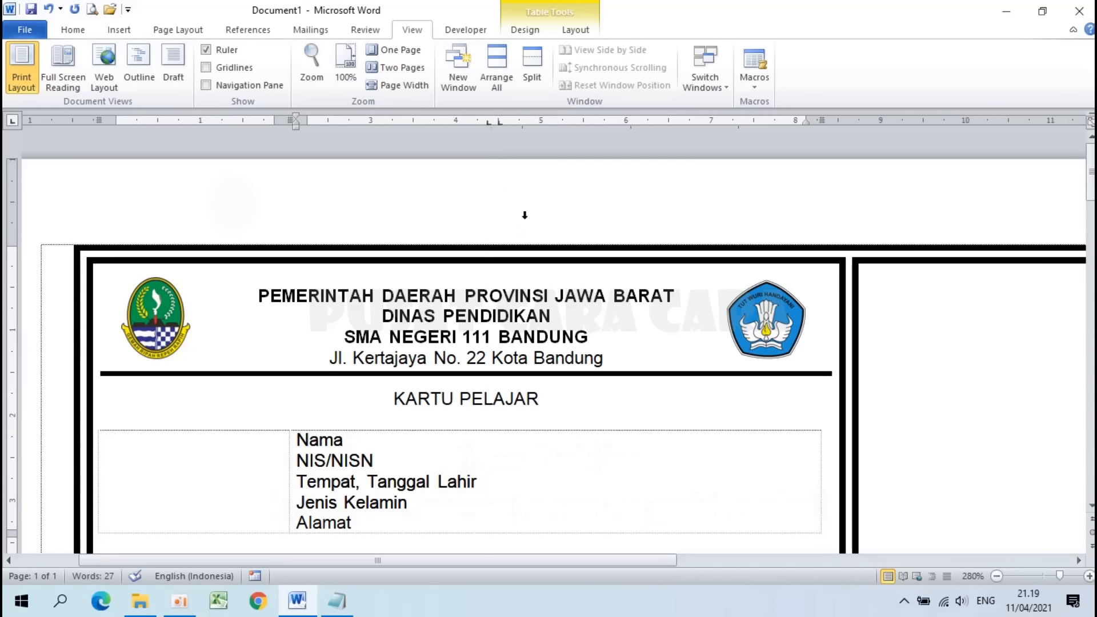
Step: Add tab-aligned colons after Nama, NIS/NISN and Tempat, Tanggal Lahir
text(:)
click(378, 460)
key(Tab)
text(:)
click(486, 484)
key(Tab)
text(:)
Step: Add aligned colons after Jenis Kelamin and Alamat, with an empty line below Alamat
key(Tab)
text(:)
click(386, 524)
key(Tab)
text(:)
scroll(543, 491, down, 3)
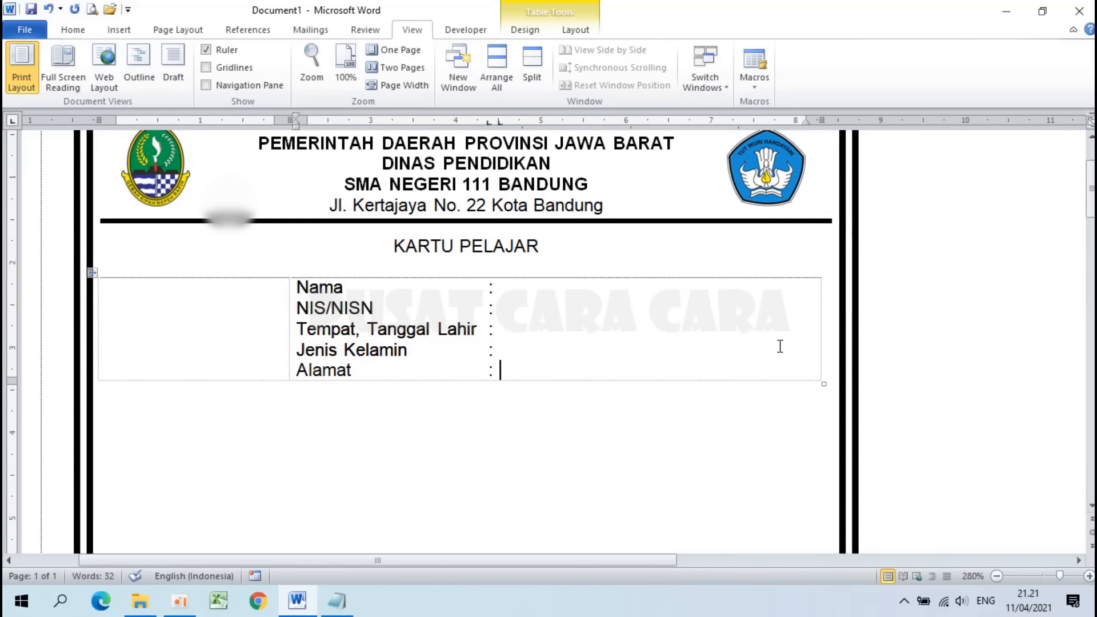
key(Return)
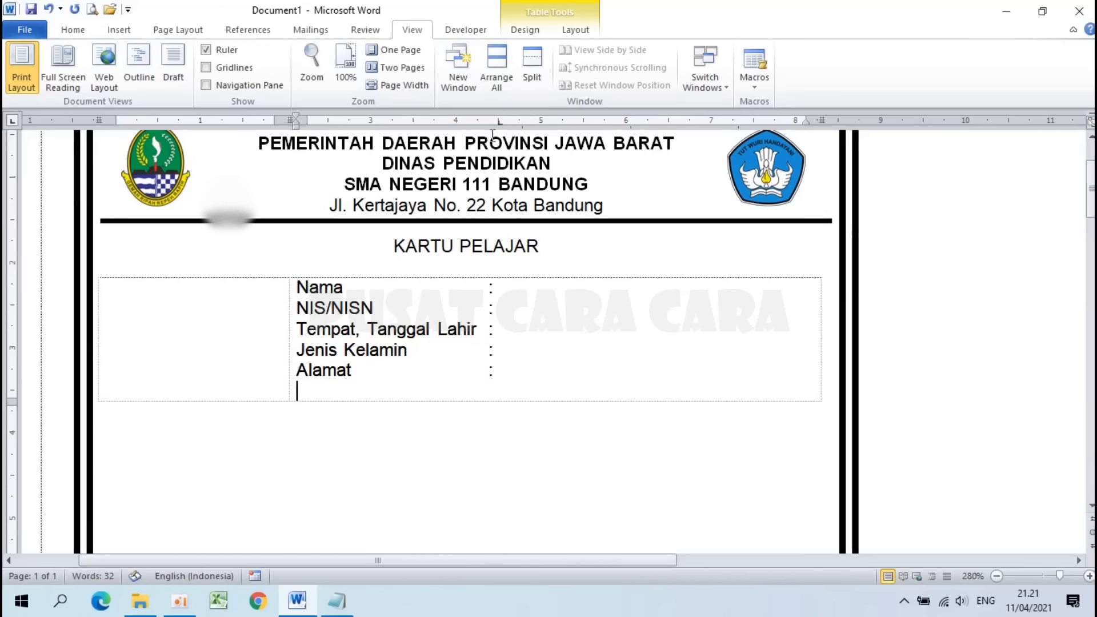
Step: Move the tab stop right and type 'Bandung, 11 April 2021' at it
drag(499, 122, 573, 130)
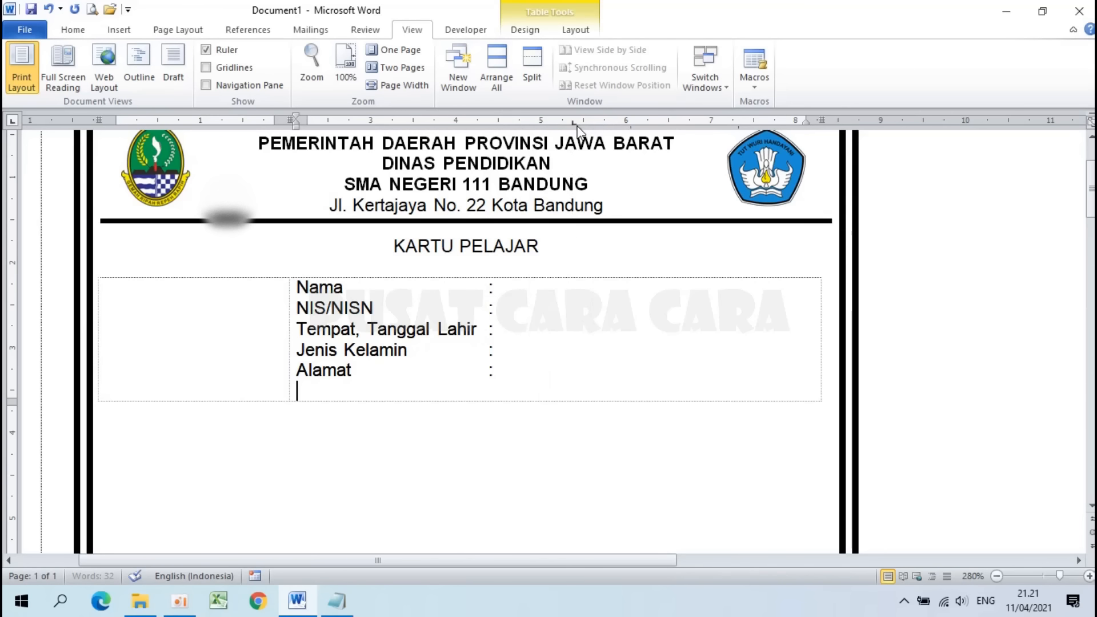
key(Tab)
drag(573, 121, 572, 123)
text(Ban)
text(dung, )
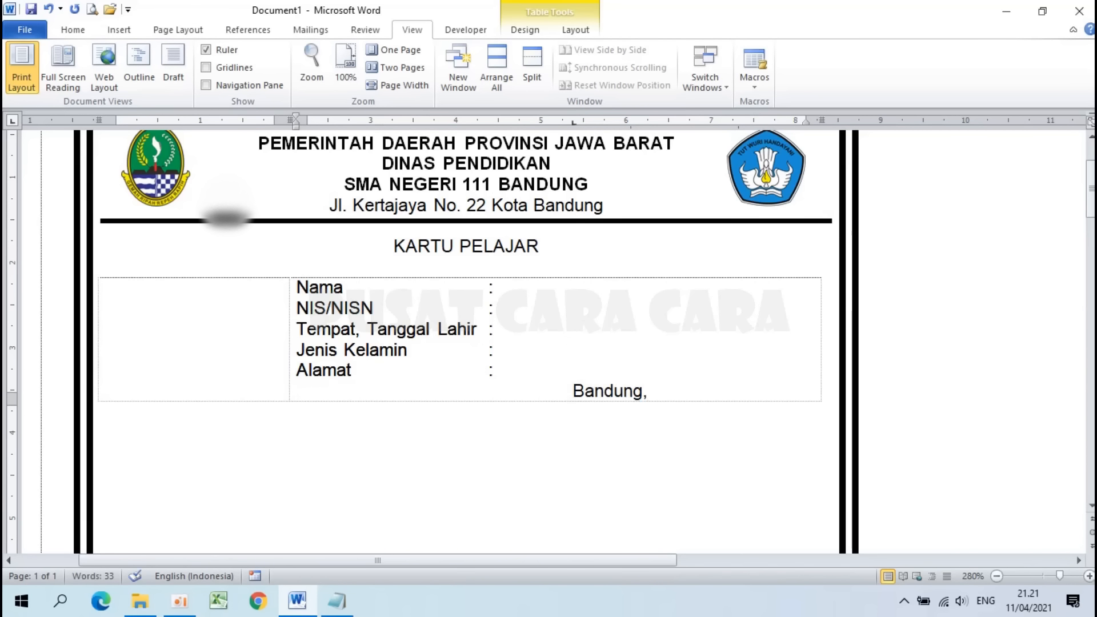
text(11 April 2)
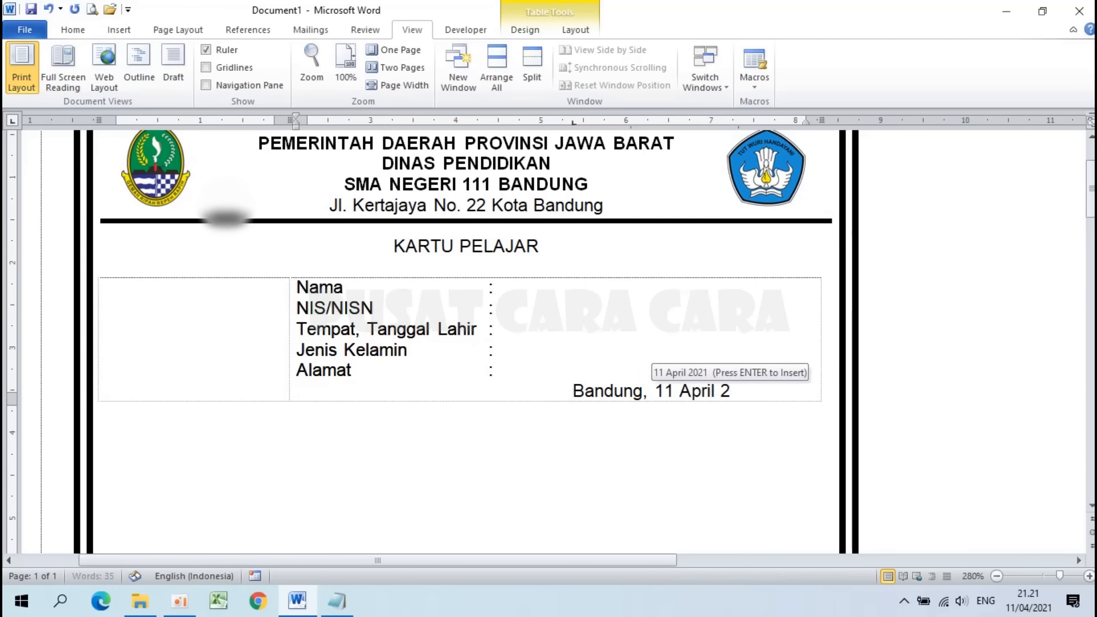
text(021)
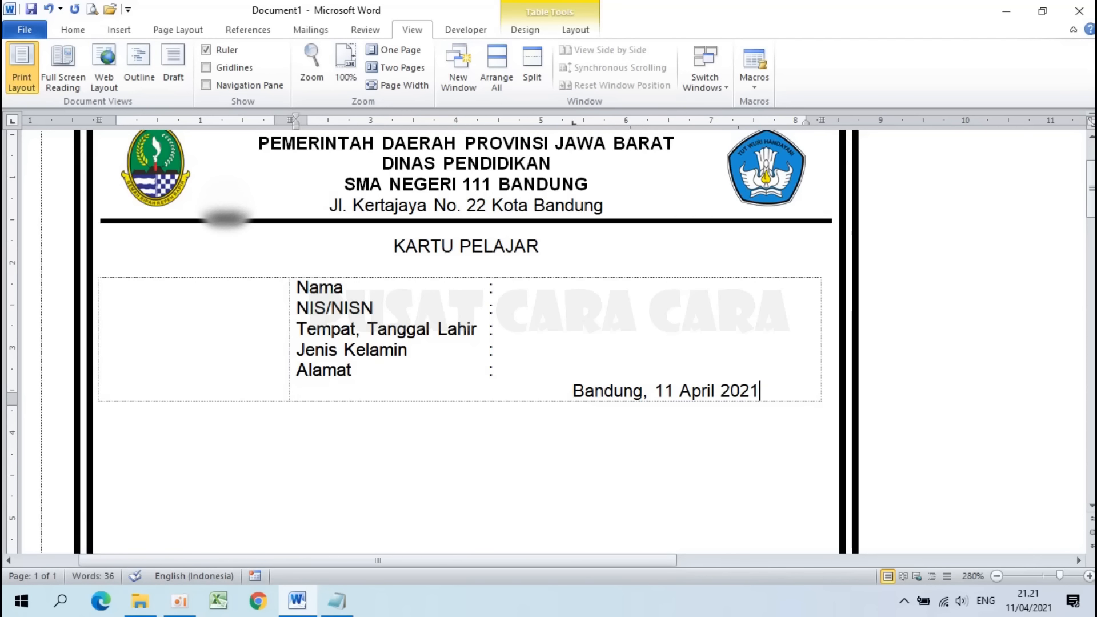
Step: Add 'Kepala Sekolah,' on the next line at the same tab stop
key(Return)
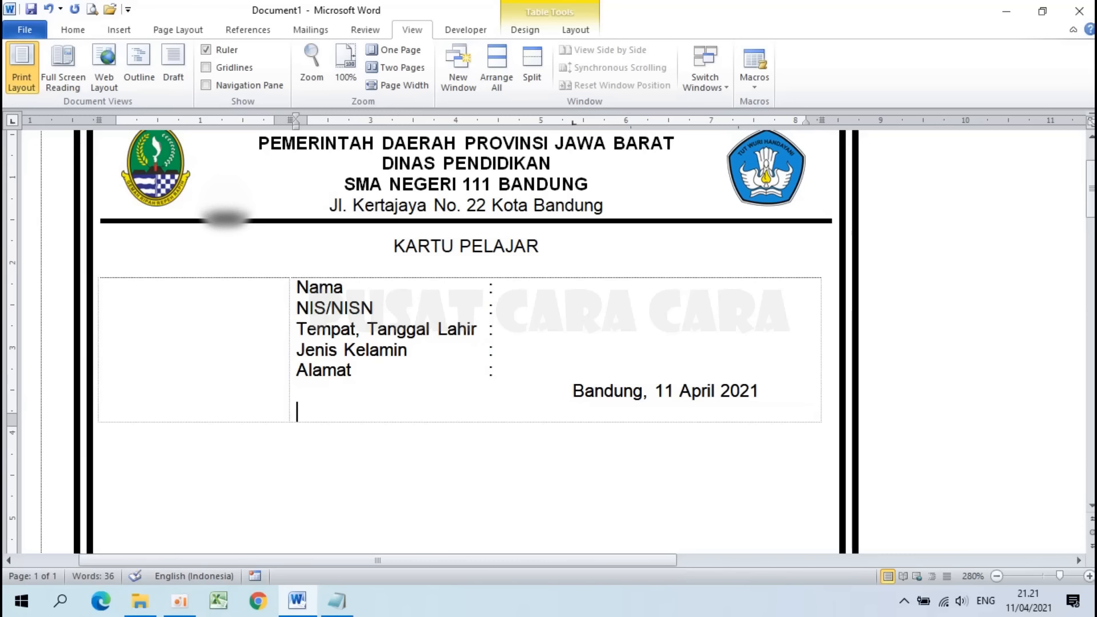
key(Tab)
text(Ke)
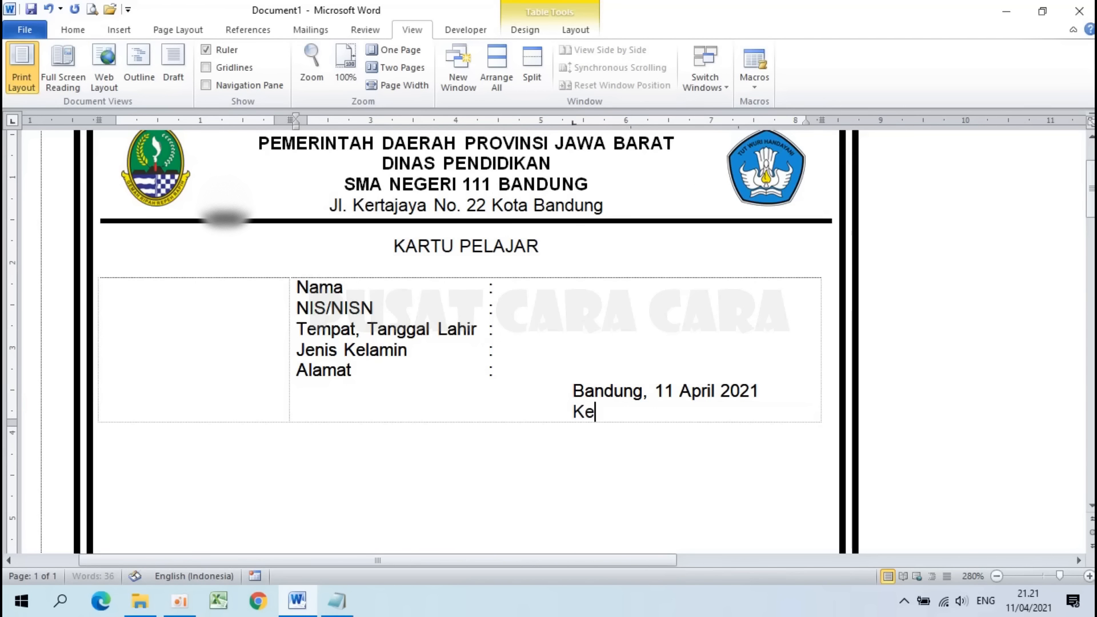
text(pala Sekolah,)
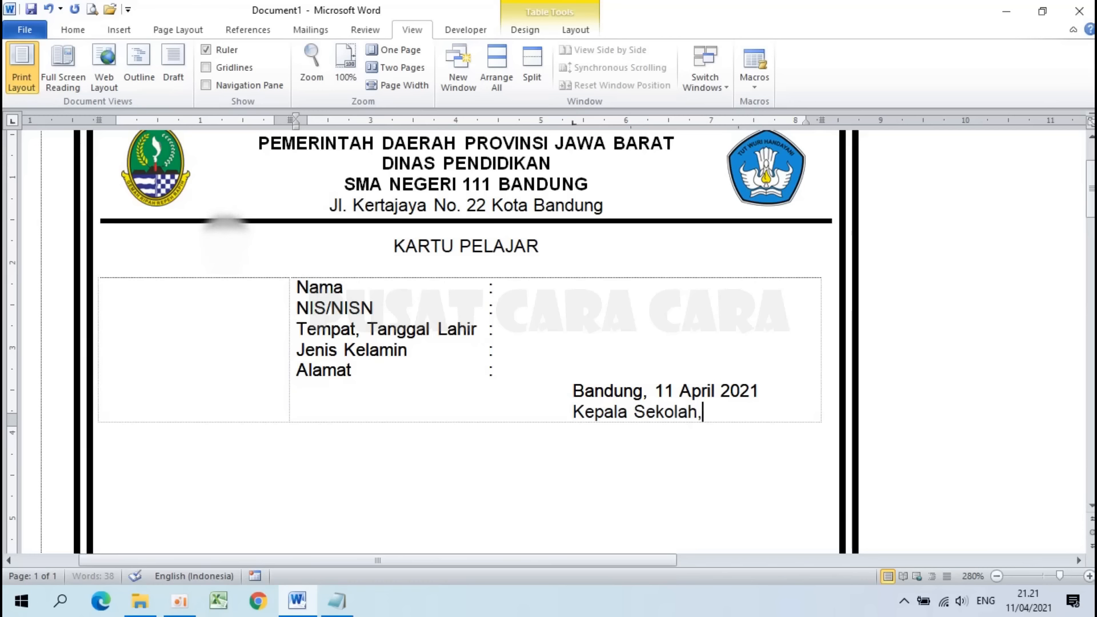
Step: Type the headmaster's name and NIP number beneath 'Kepala Sekolah,'
scroll(520, 198, down, 3)
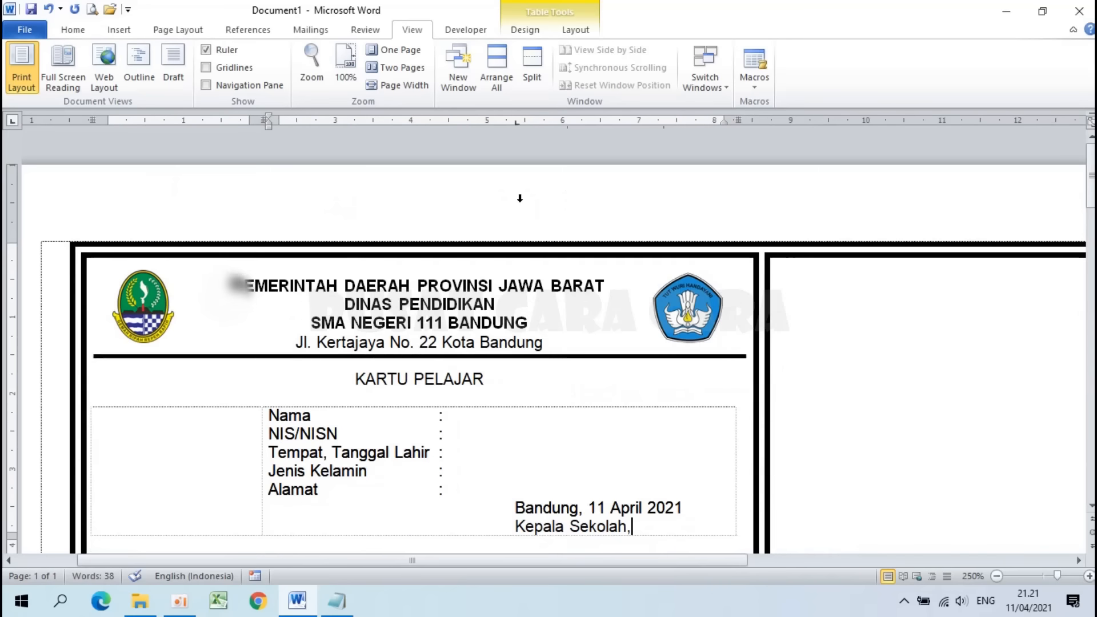
scroll(520, 199, down, 2)
scroll(519, 203, down, 5)
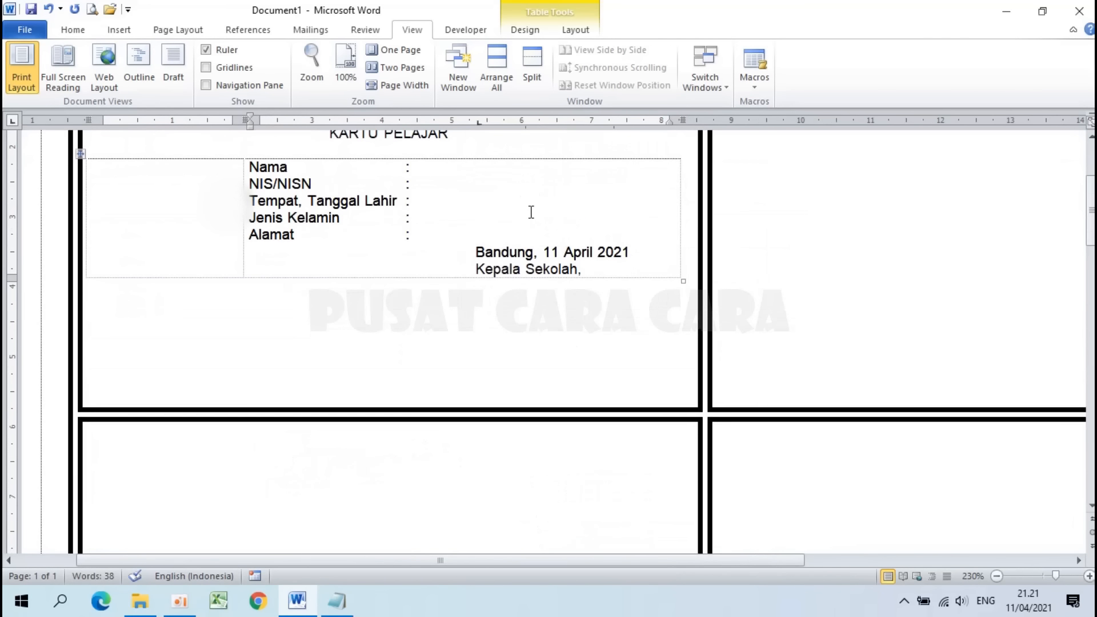
key(Return)
key(Return)
key(Return)
key(Return)
key(Return)
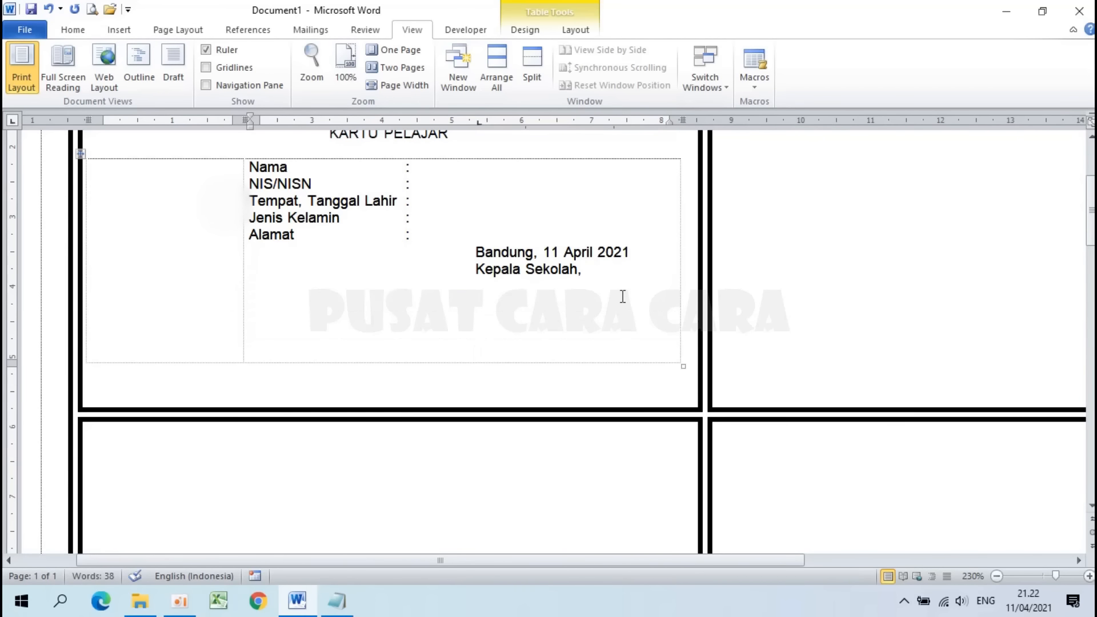
key(Return)
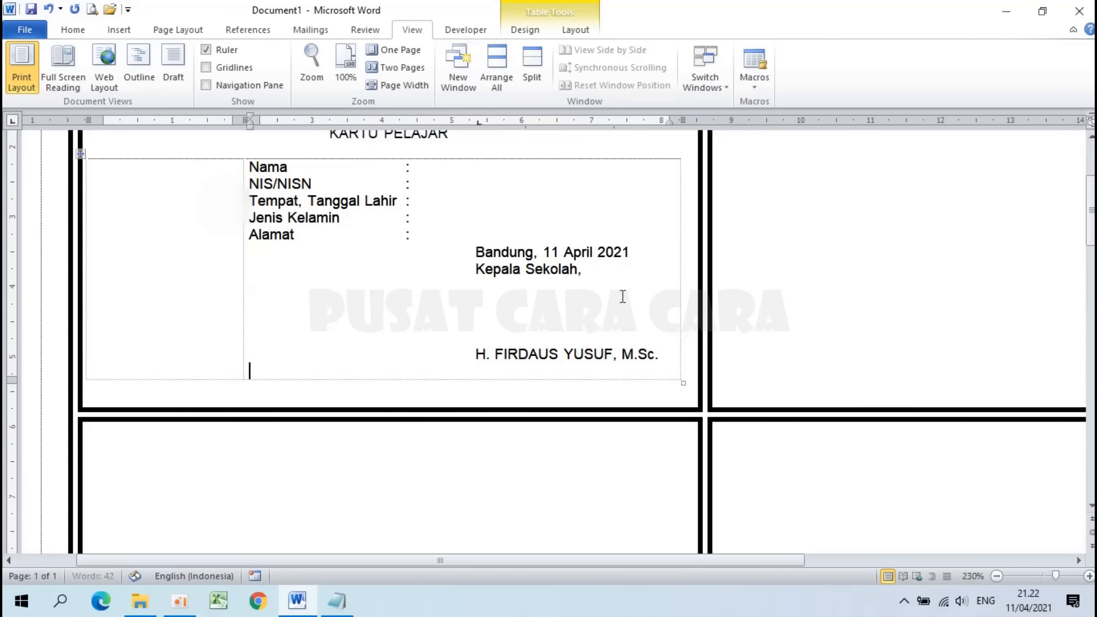
text(NIP. 12345678 )
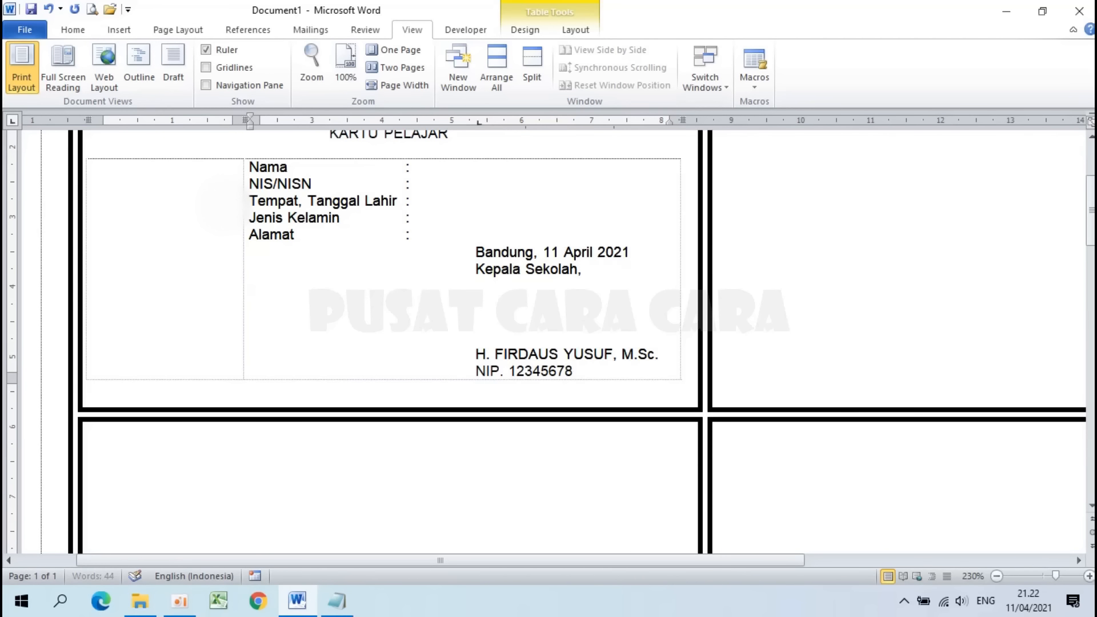
text(123456 1 123)
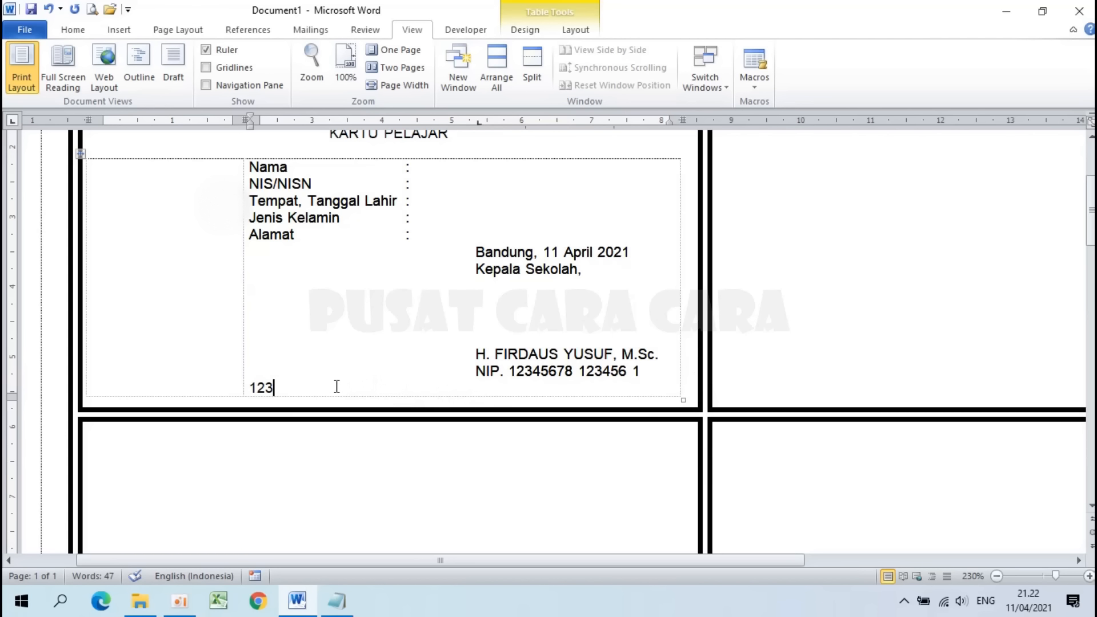
Step: Shift the signature block's tab stop left to about 5 on the ruler
mouse_move(337, 387)
mouse_down()
mouse_move(469, 252)
mouse_move(344, 256)
mouse_up()
drag(271, 259, 269, 258)
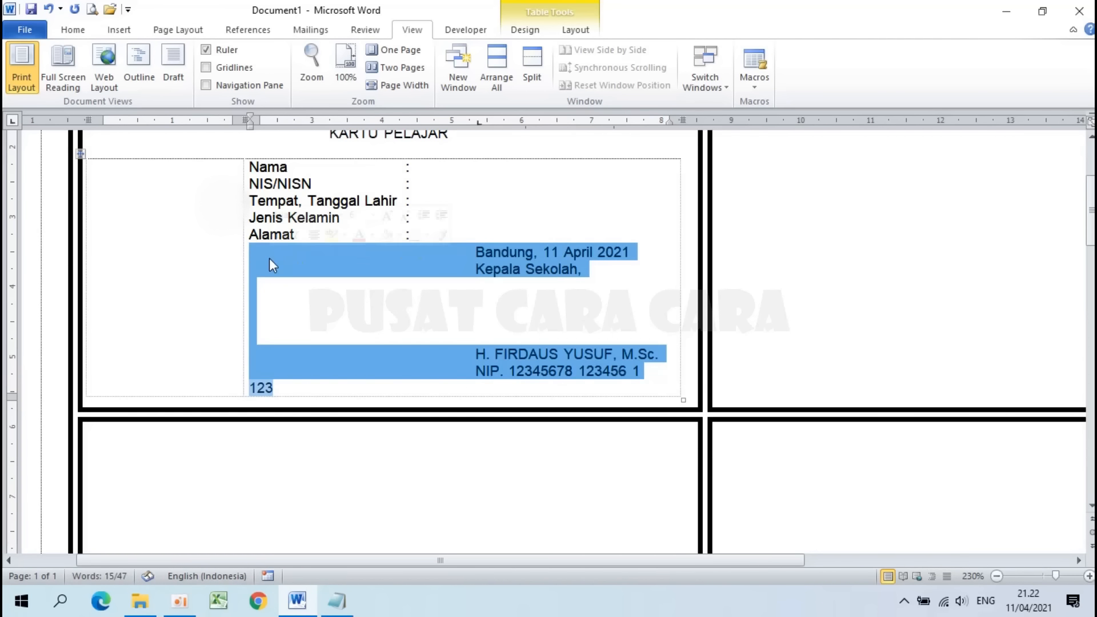
click(478, 122)
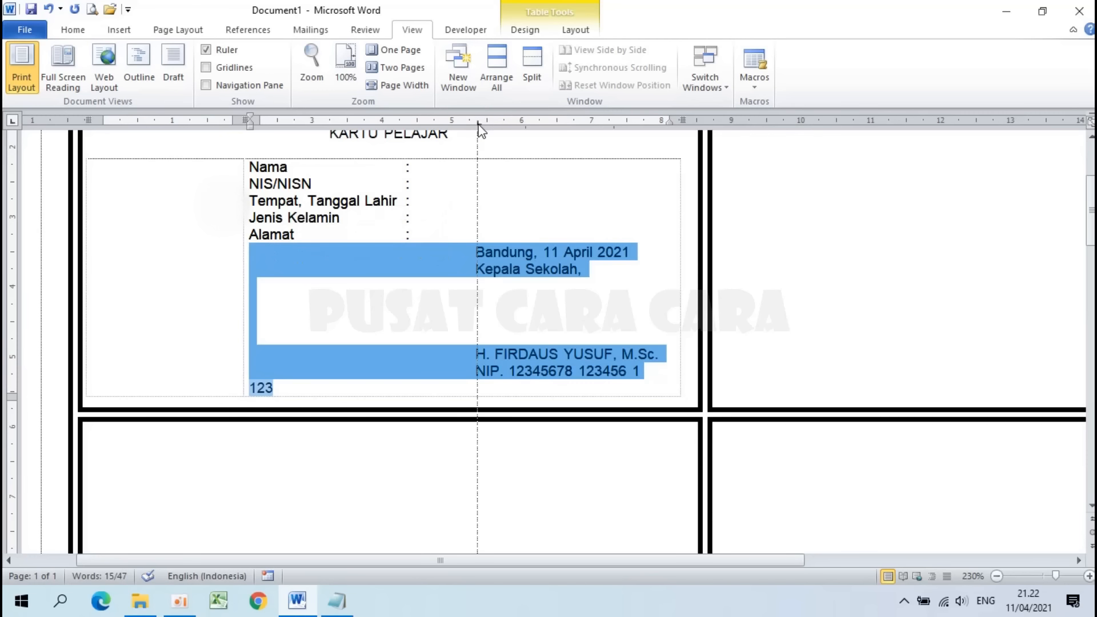
drag(468, 123, 466, 124)
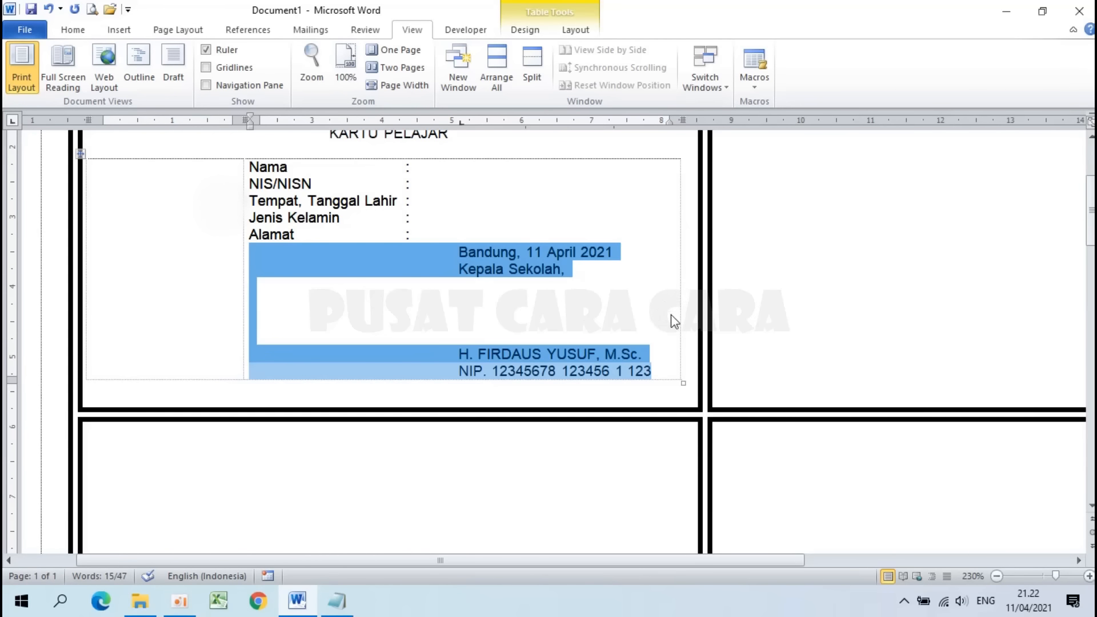
scroll(572, 343, up, 1)
click(549, 359)
drag(457, 392, 653, 394)
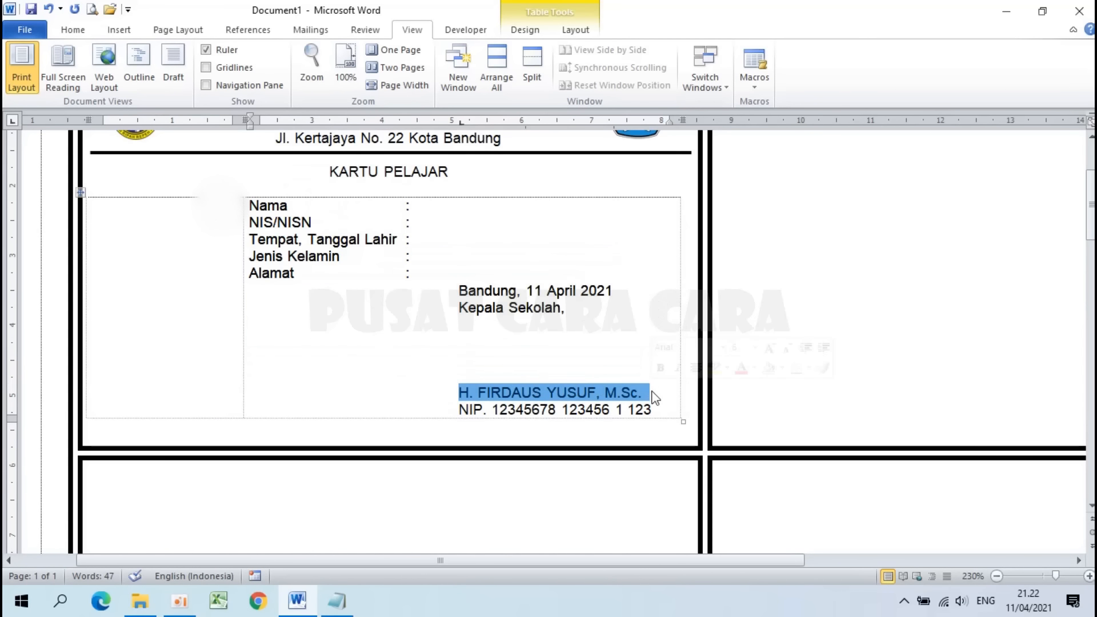
Step: Bold the headmaster's name and make KARTU PELAJAR bold Verdana, size 8
click(69, 33)
click(137, 79)
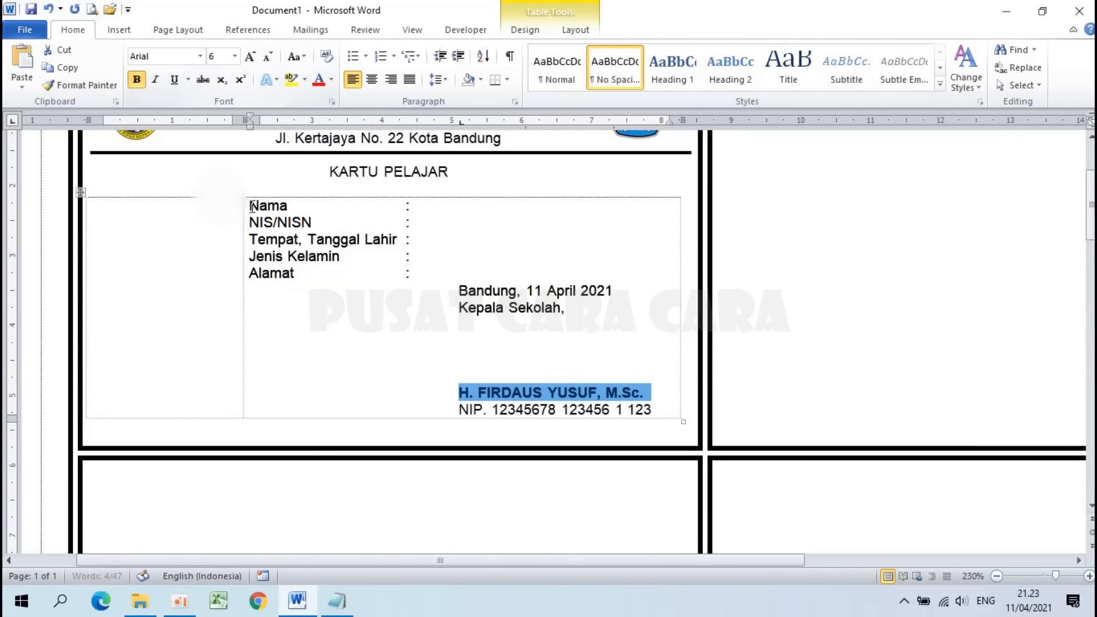
scroll(252, 205, up, 2)
mouse_move(320, 262)
mouse_down()
mouse_move(412, 265)
mouse_move(393, 277)
mouse_move(448, 264)
mouse_up()
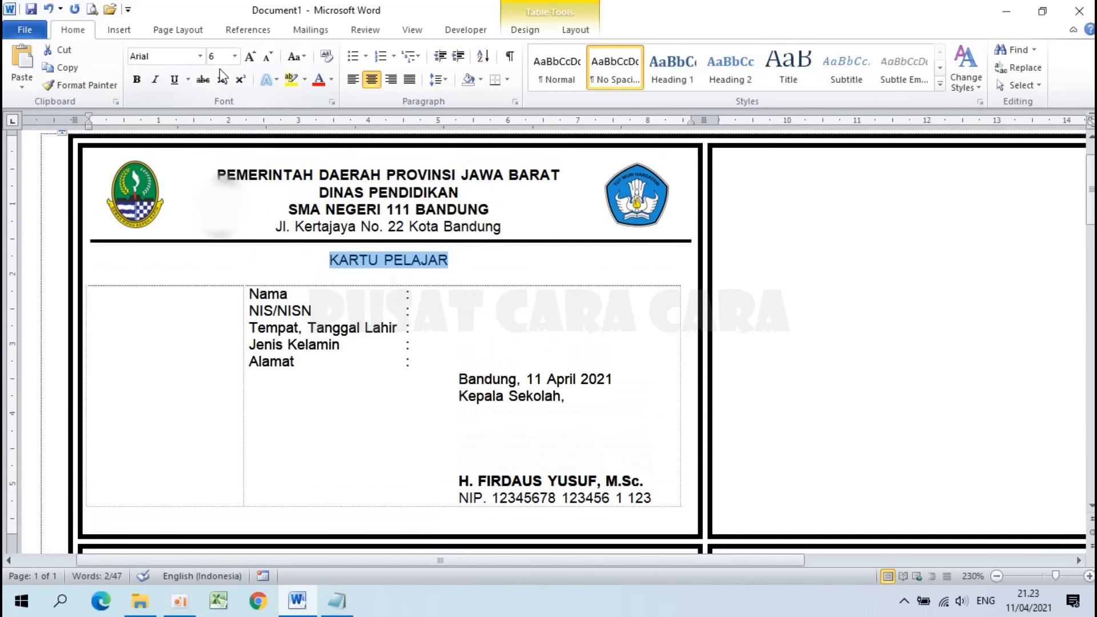
click(200, 57)
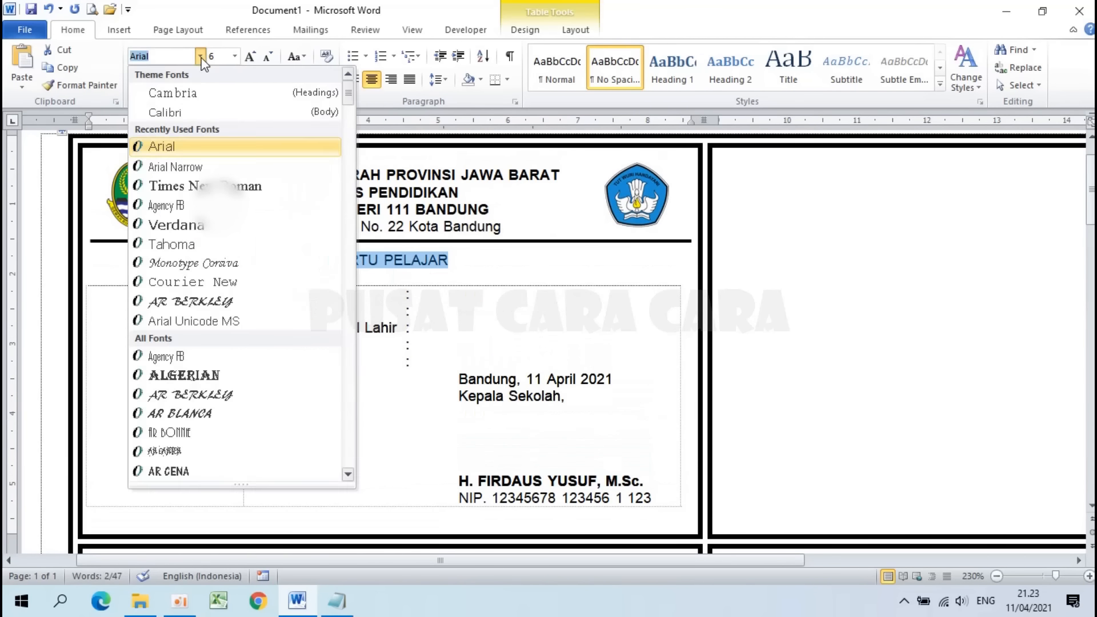
click(190, 224)
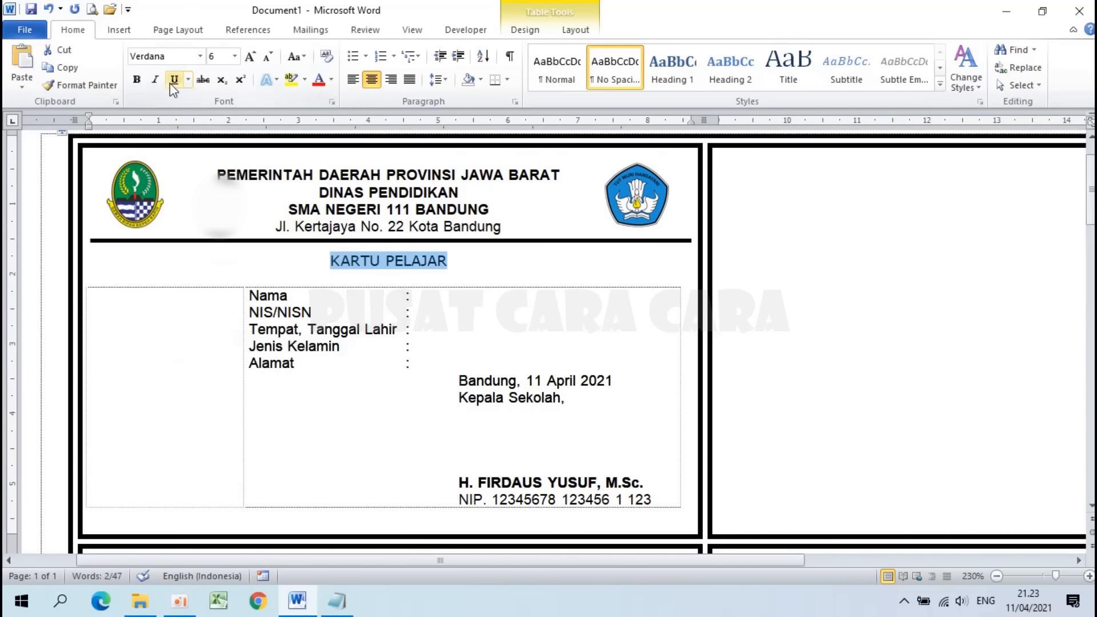
click(137, 80)
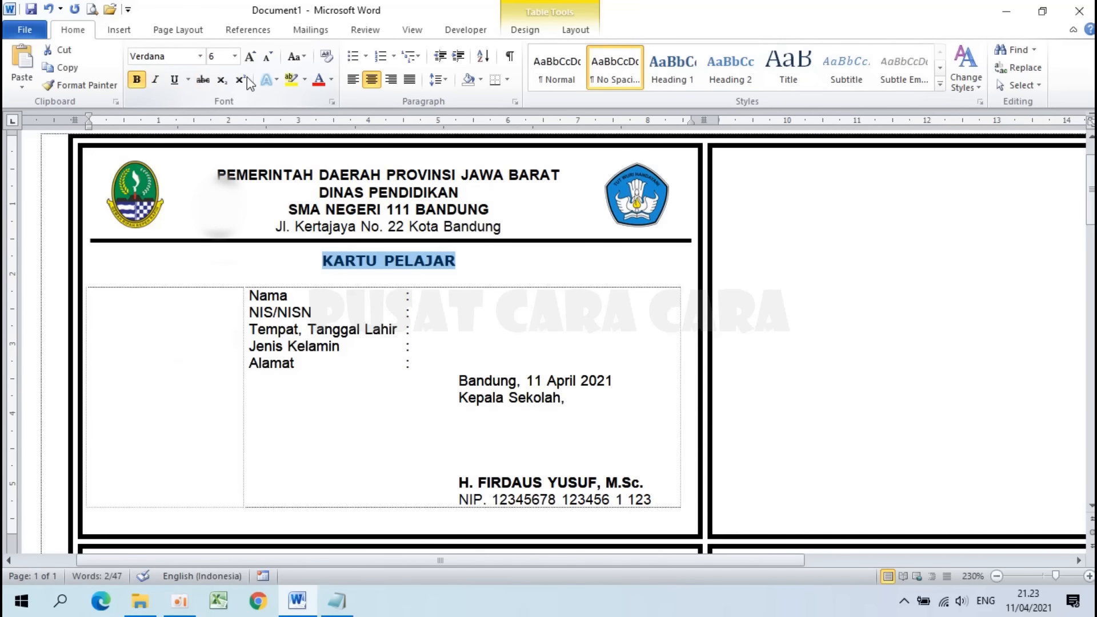
click(234, 56)
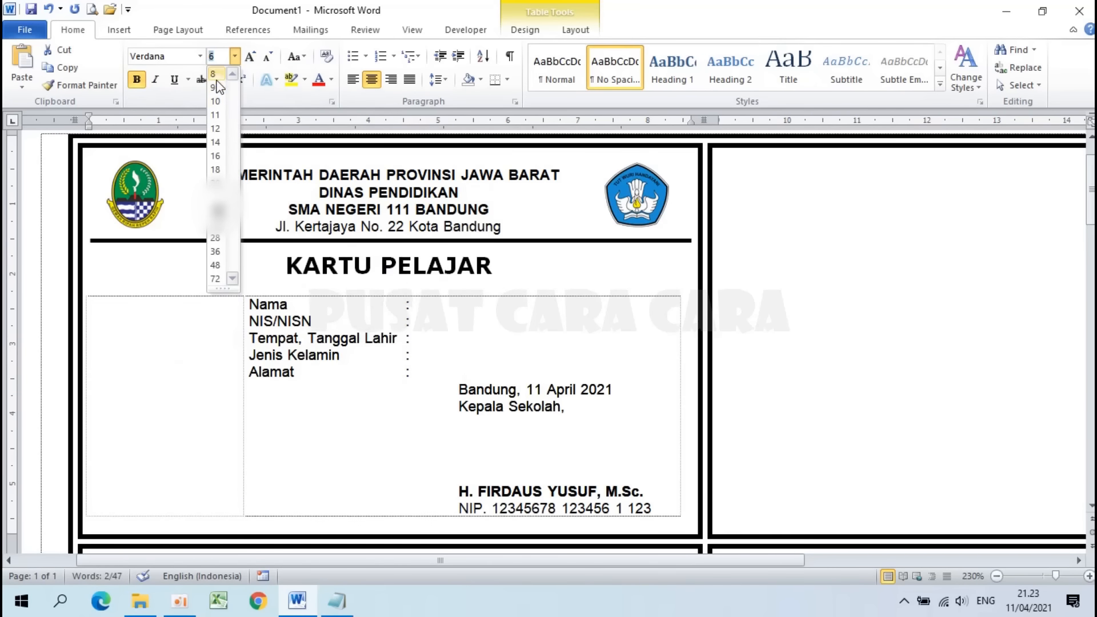
click(215, 74)
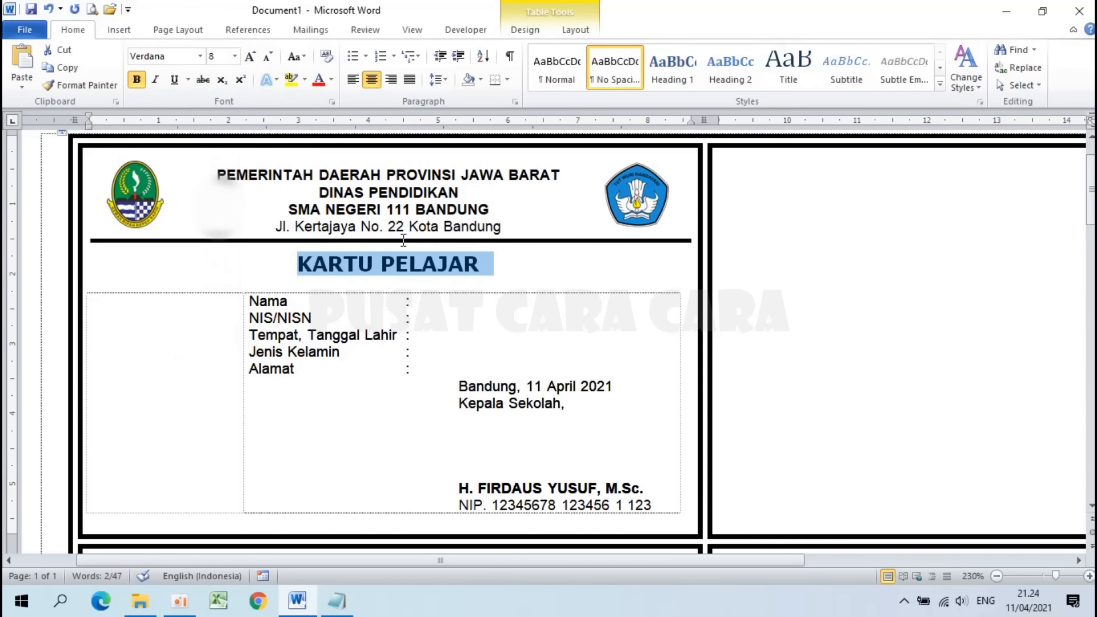
Step: Apply 1.5 line spacing to the line under the rule
click(298, 264)
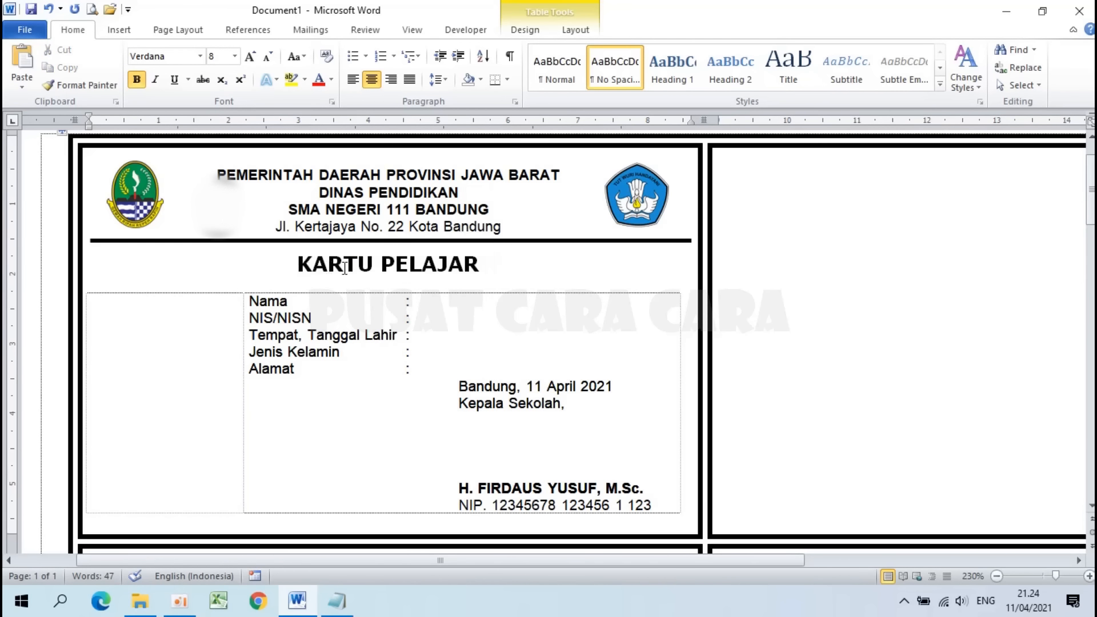
click(389, 245)
click(443, 80)
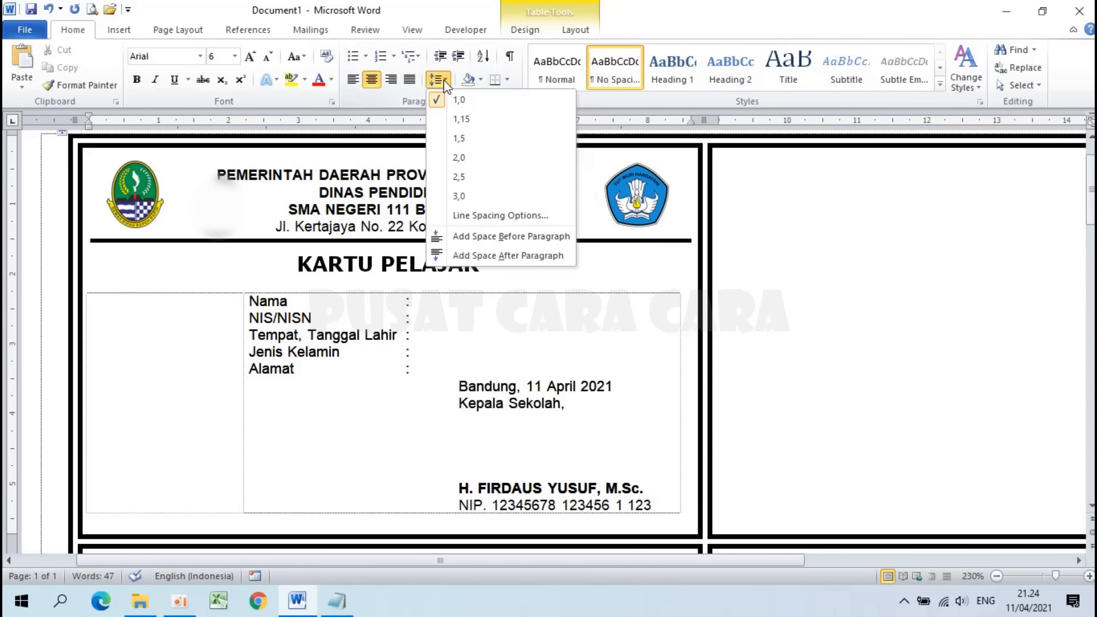
click(455, 139)
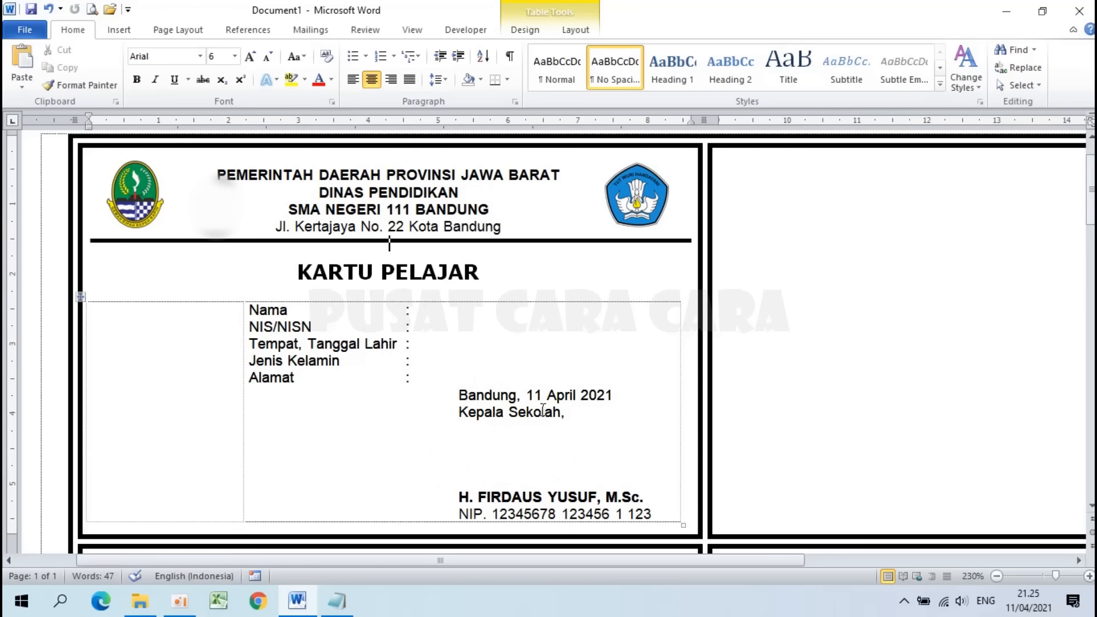
click(571, 414)
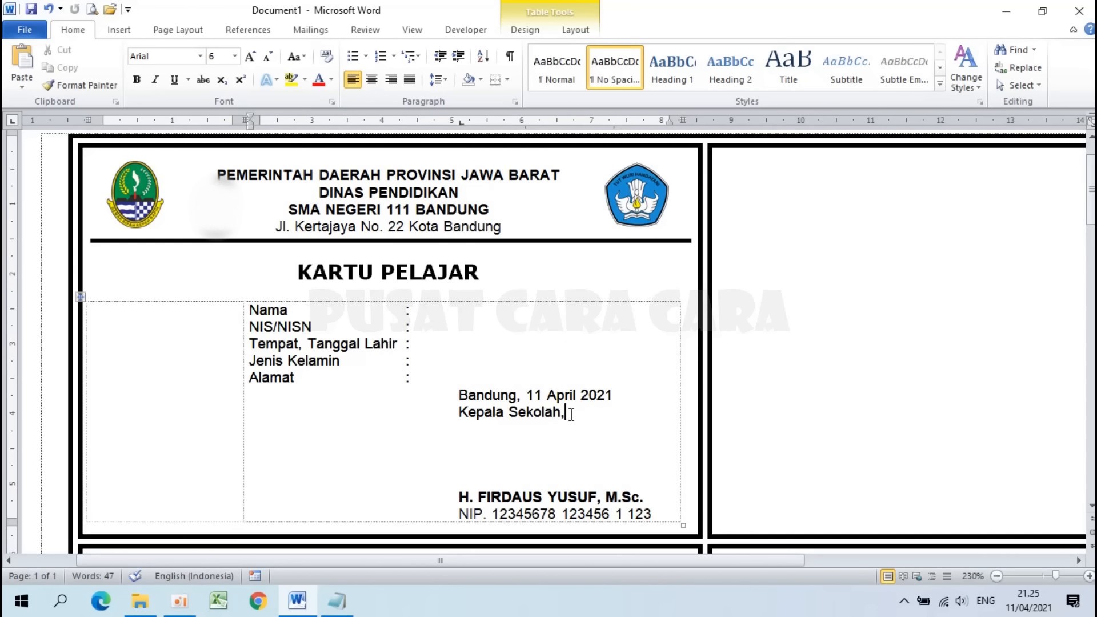
Step: Insert the signature image from the Downloads folder into the card
click(119, 30)
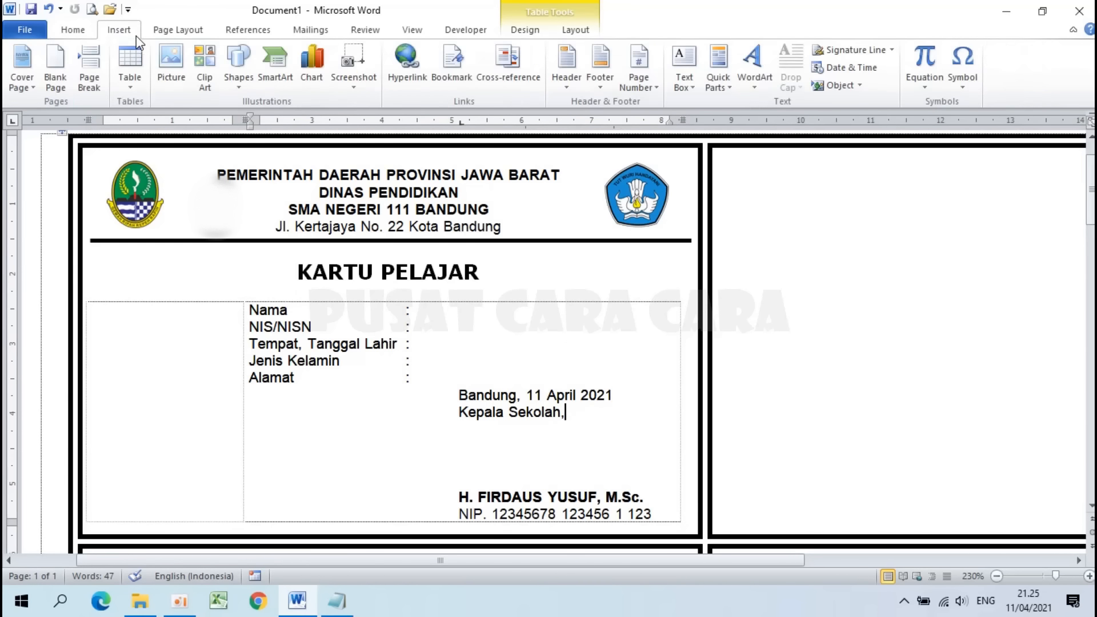
click(171, 60)
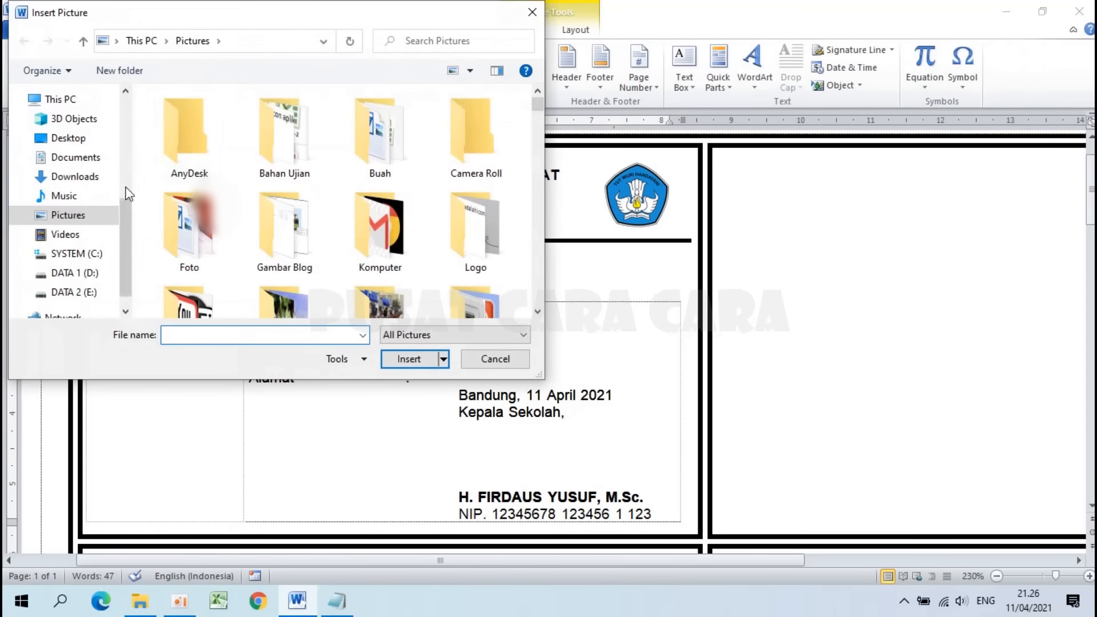
click(94, 181)
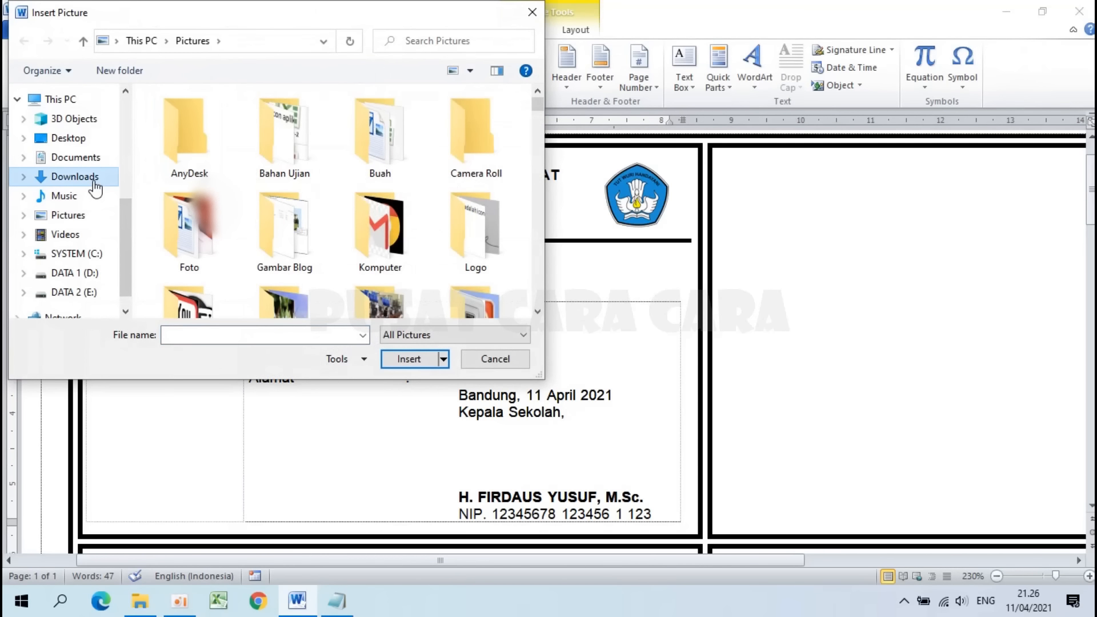
click(475, 119)
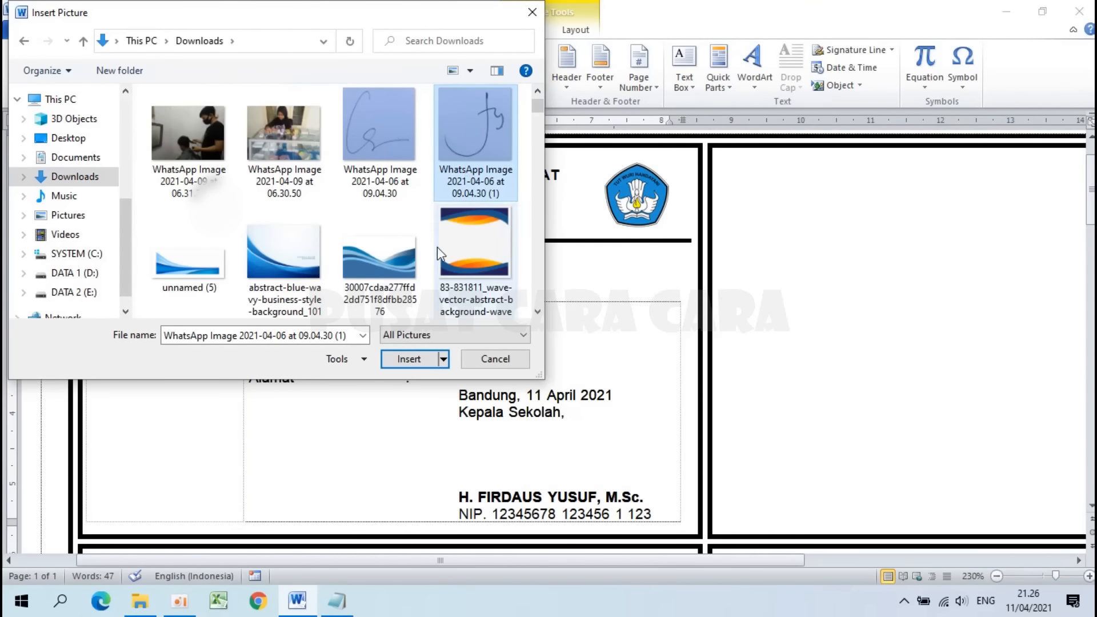
click(414, 360)
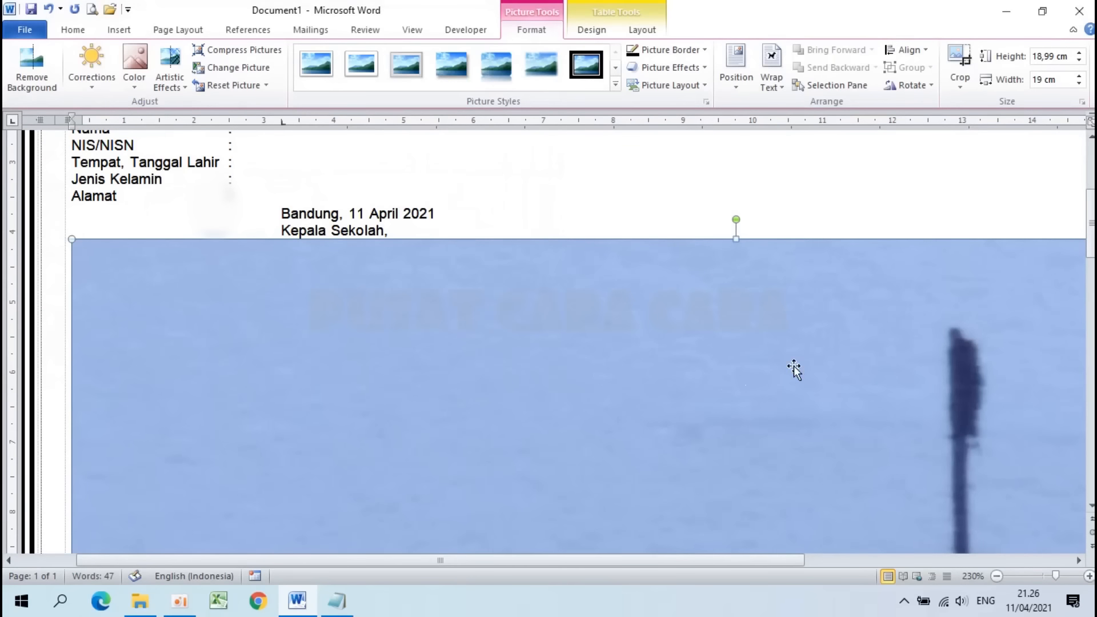
Step: Shrink the signature picture to about 1.96 × 1.97 cm
scroll(468, 310, down, 6)
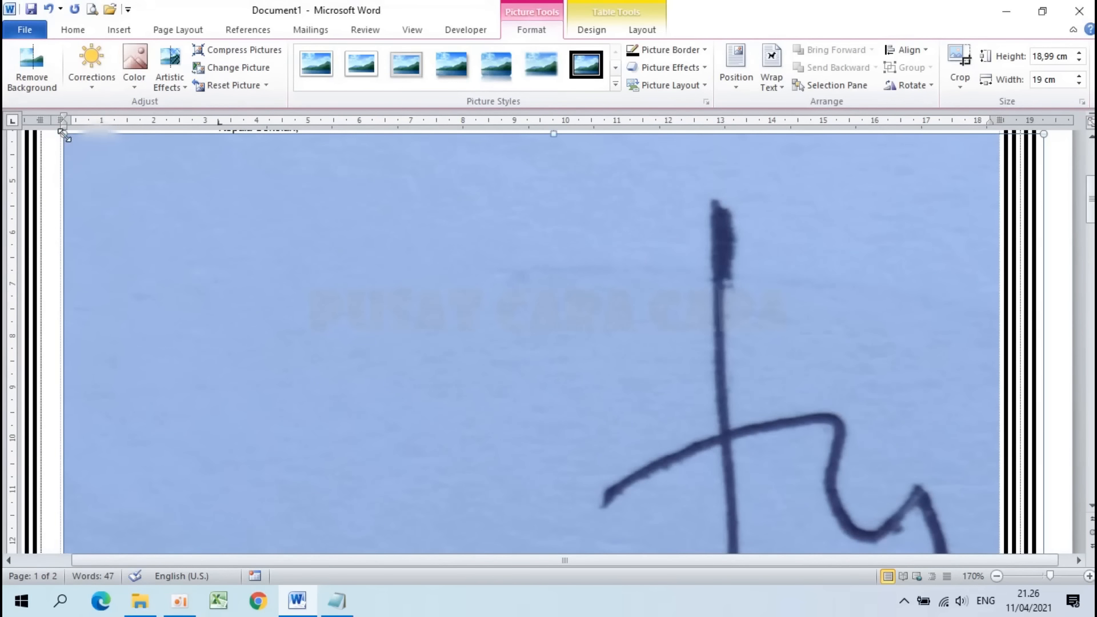
drag(64, 134, 380, 453)
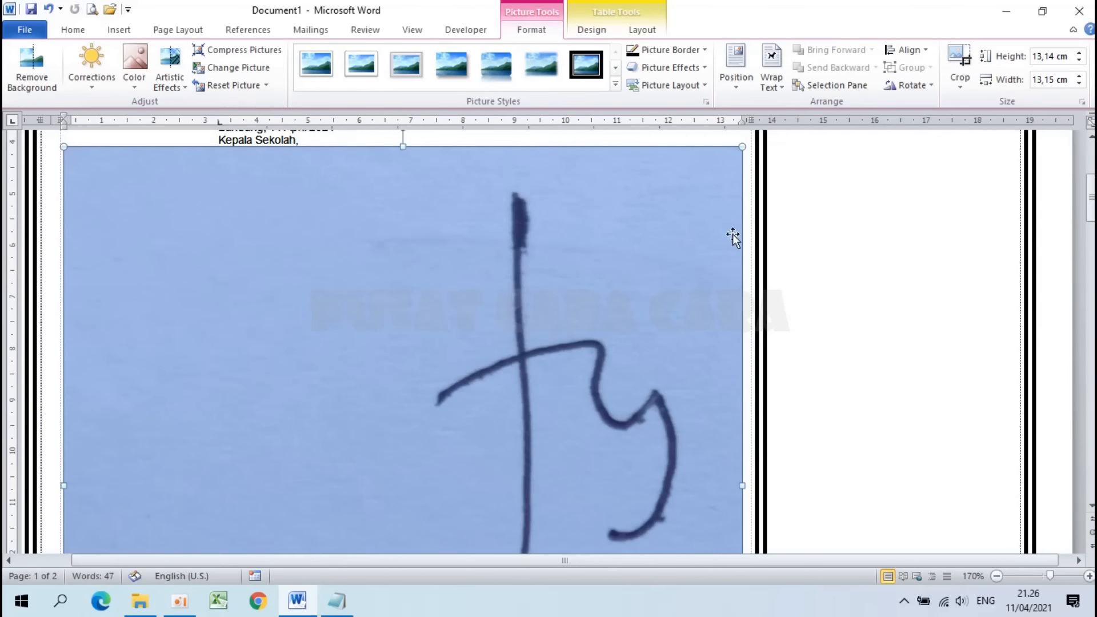
drag(743, 148, 191, 514)
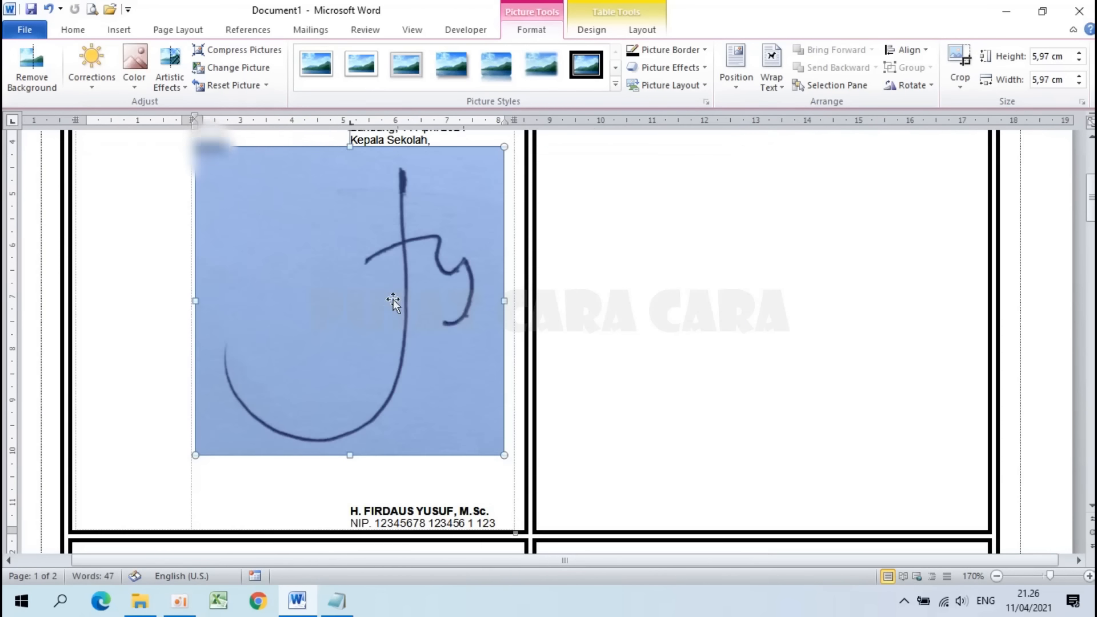
scroll(393, 300, up, 3)
mouse_move(507, 270)
mouse_down()
mouse_move(373, 372)
mouse_move(285, 481)
mouse_up()
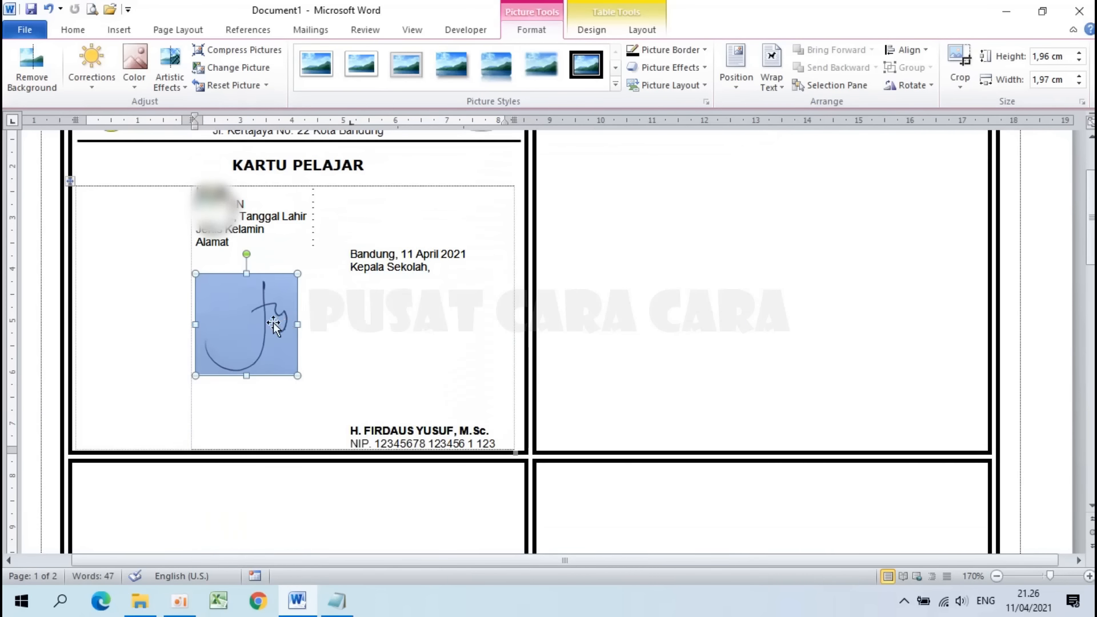
Step: Set the signature picture to Behind Text and move it over Kepala Sekolah
click(777, 79)
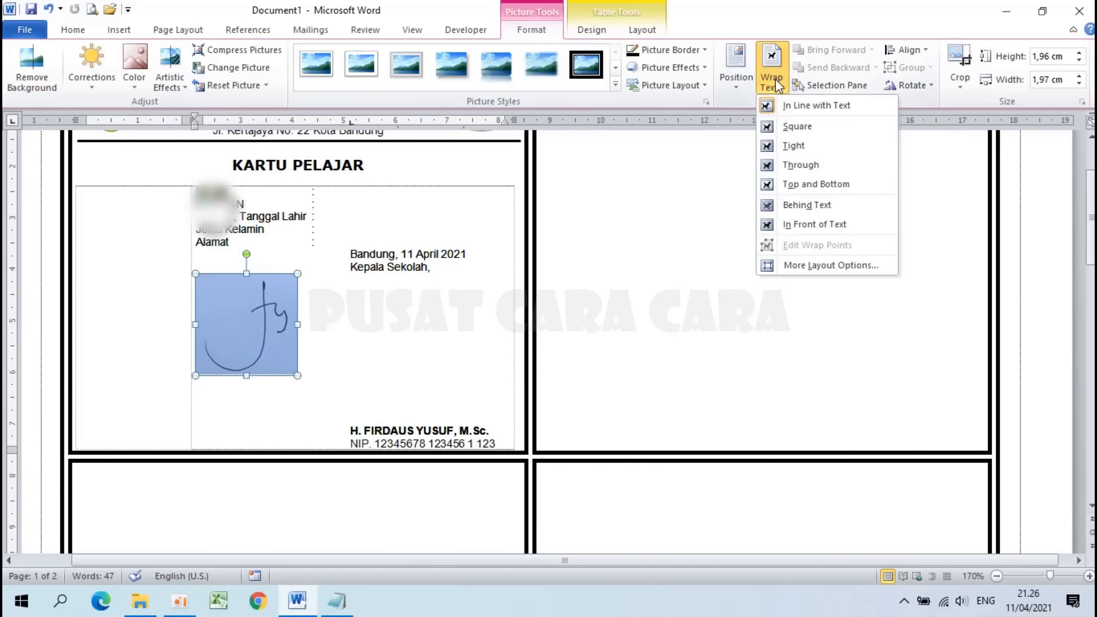
click(797, 207)
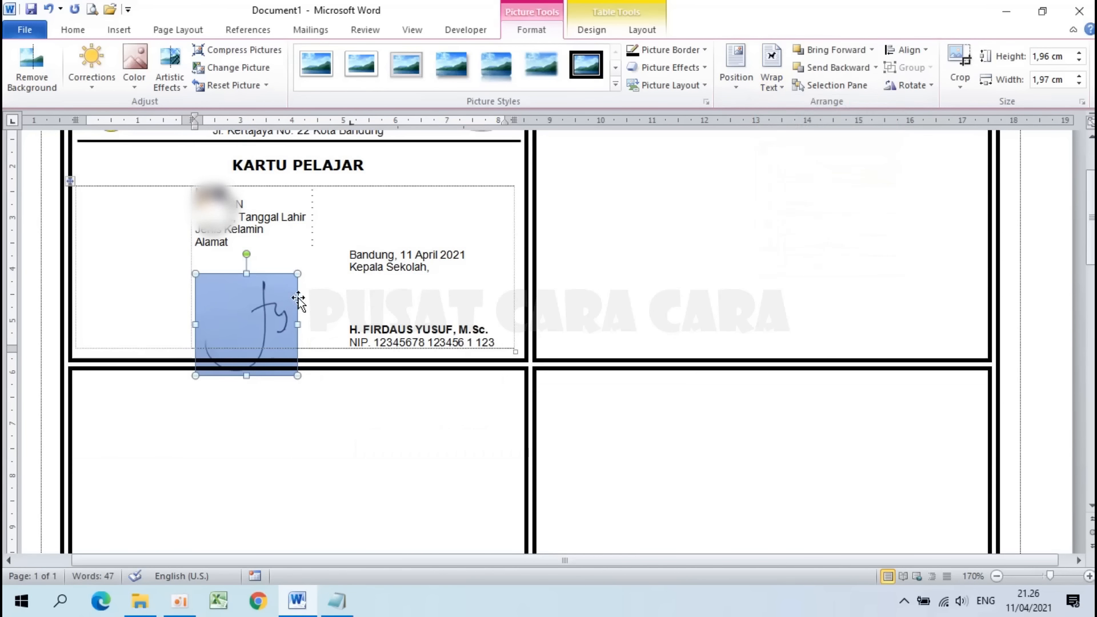
mouse_move(298, 298)
mouse_down()
mouse_move(458, 287)
mouse_move(437, 286)
mouse_up()
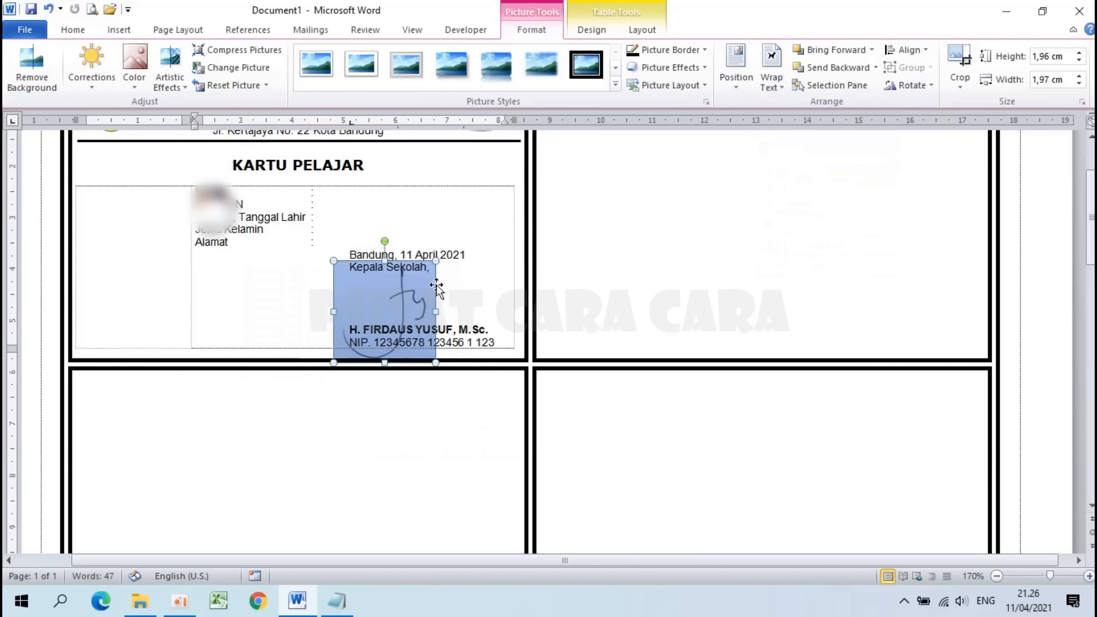
Step: Enable Select Objects and reposition the signature above the headmaster's name
click(70, 29)
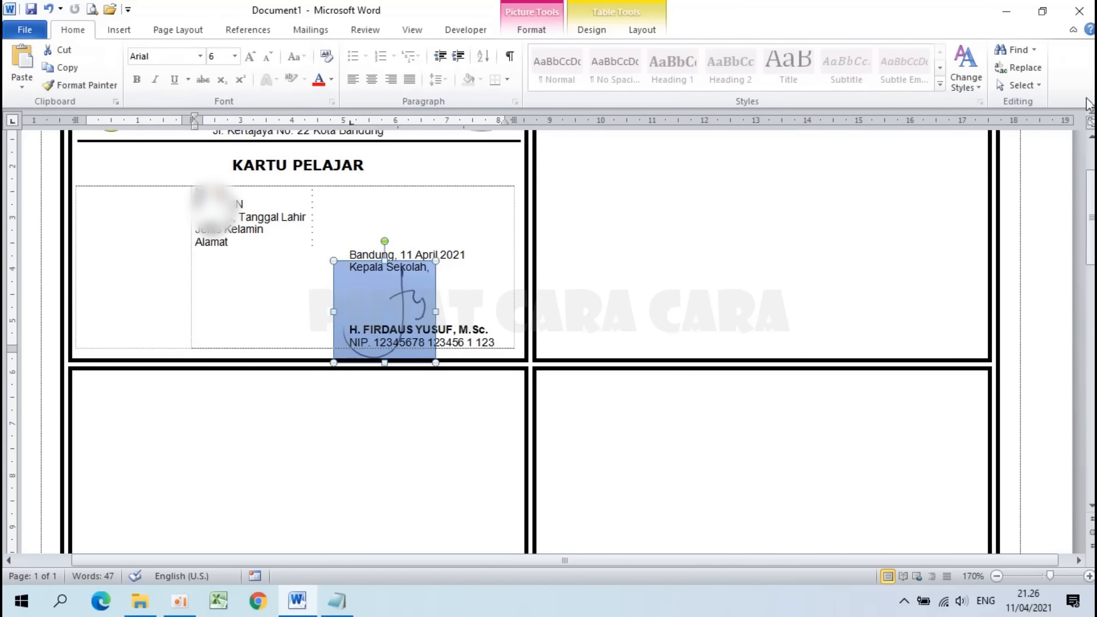
click(1018, 85)
click(946, 119)
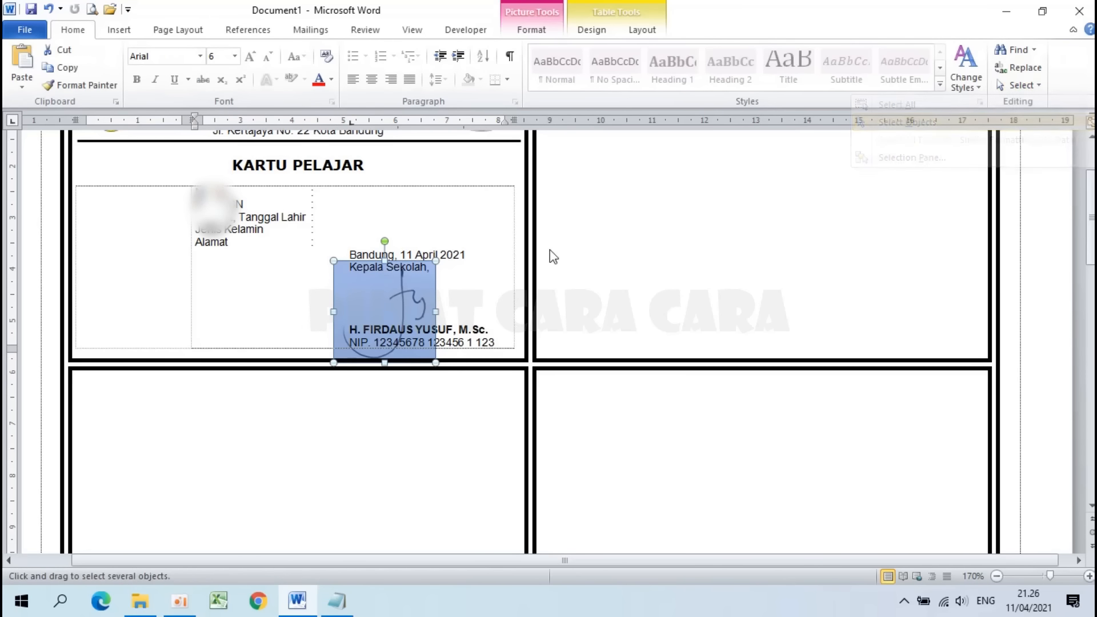
drag(434, 360, 416, 342)
drag(401, 294, 402, 297)
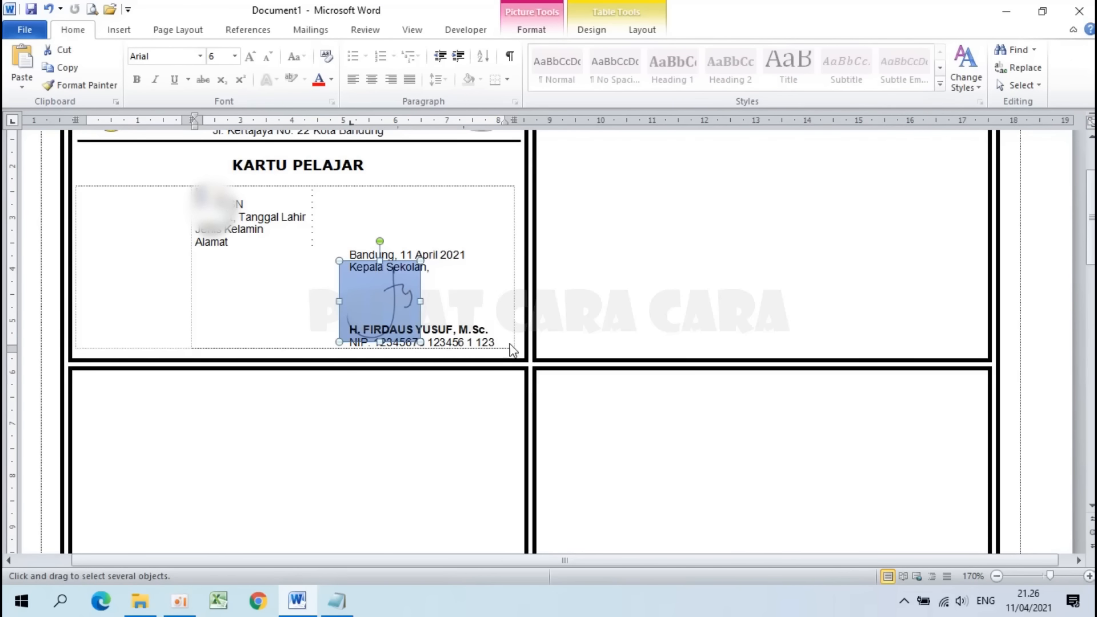
key(ctrl+z)
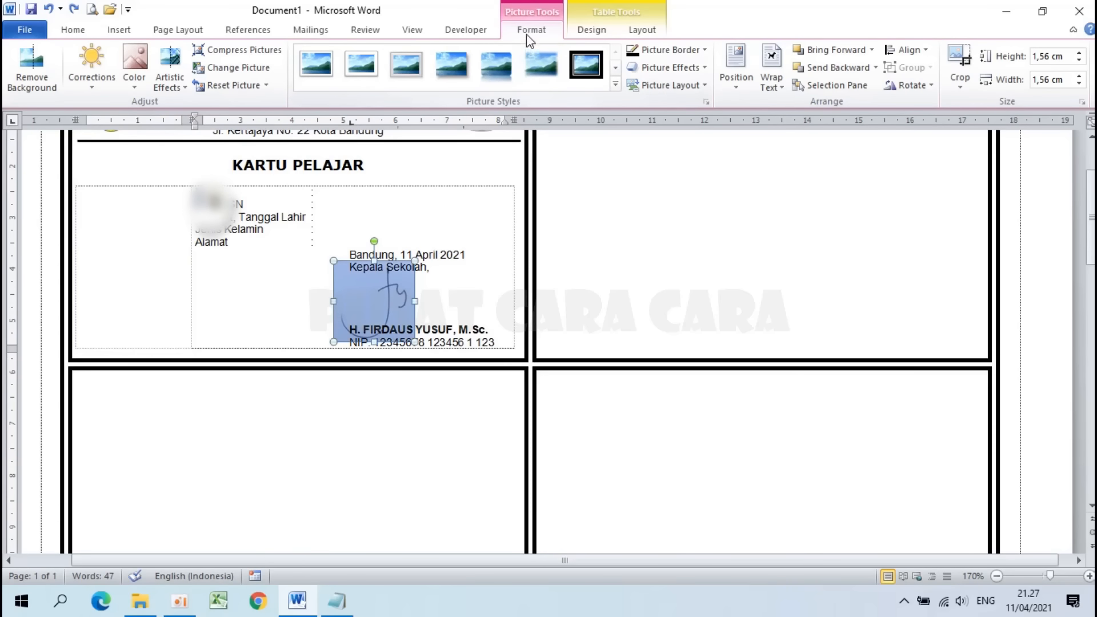
Step: Make the signature's blue background transparent using Set Transparent Color
click(139, 84)
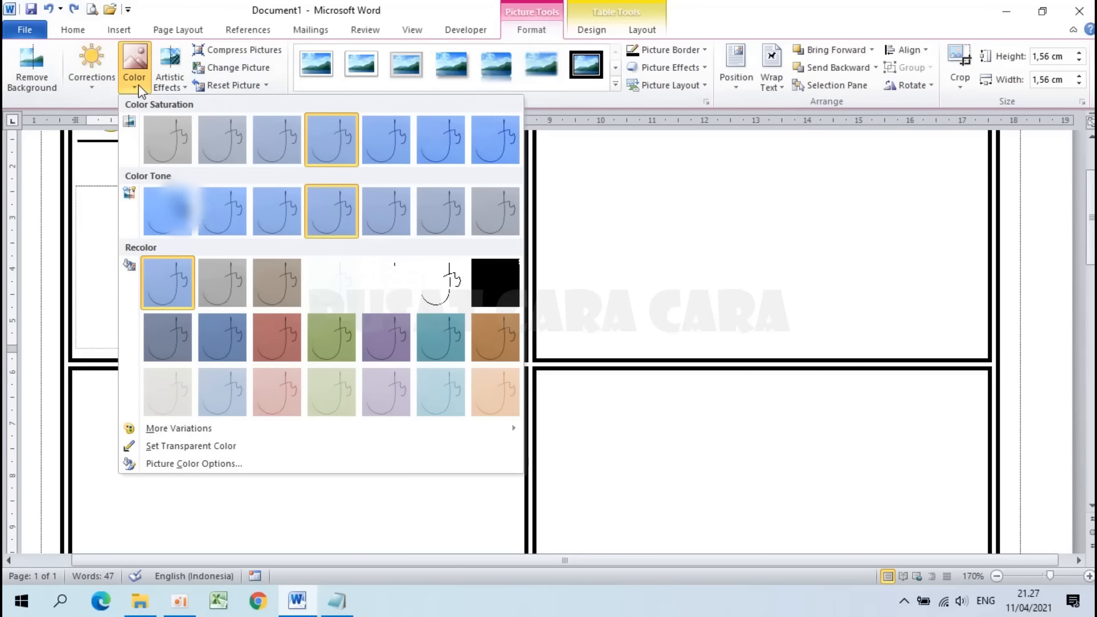
click(247, 451)
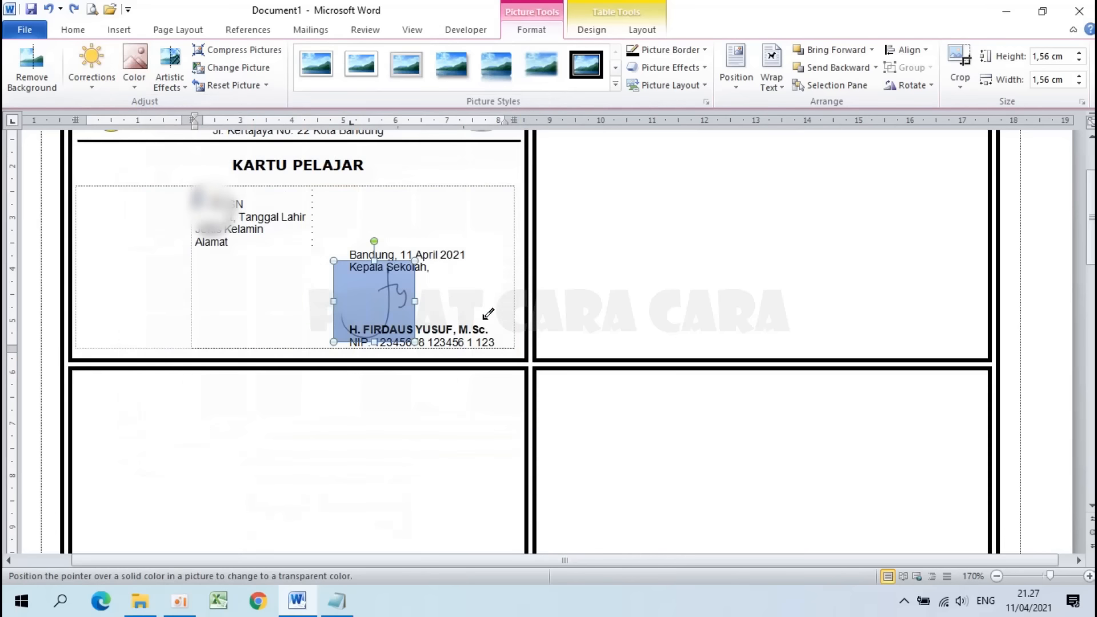
click(361, 292)
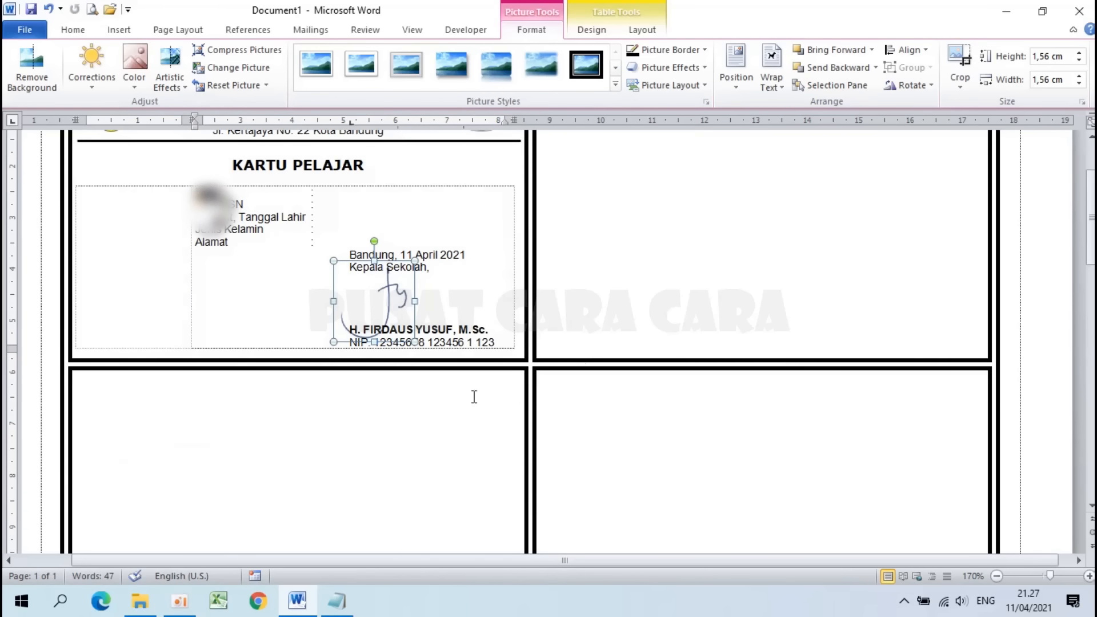
click(481, 294)
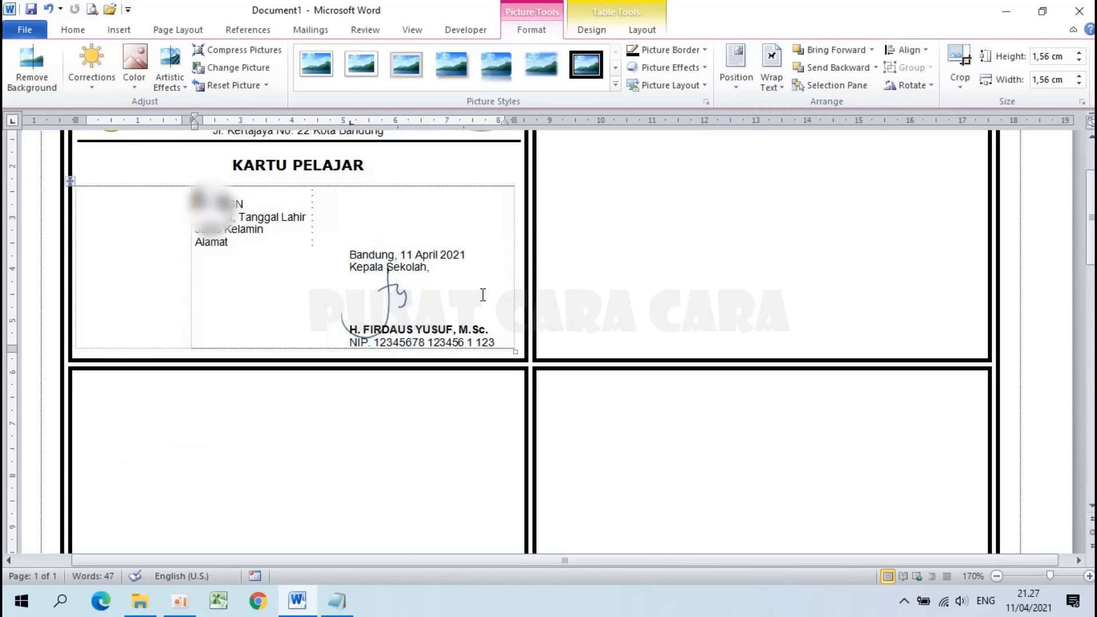
ctrl+scroll(443, 299, up, 2)
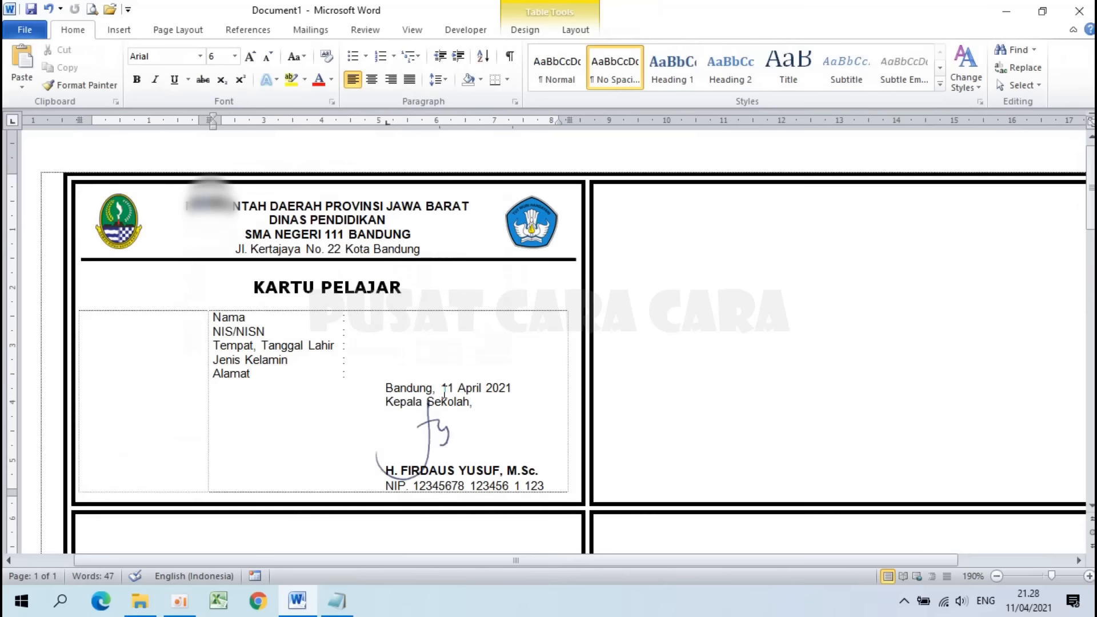
click(440, 435)
click(119, 31)
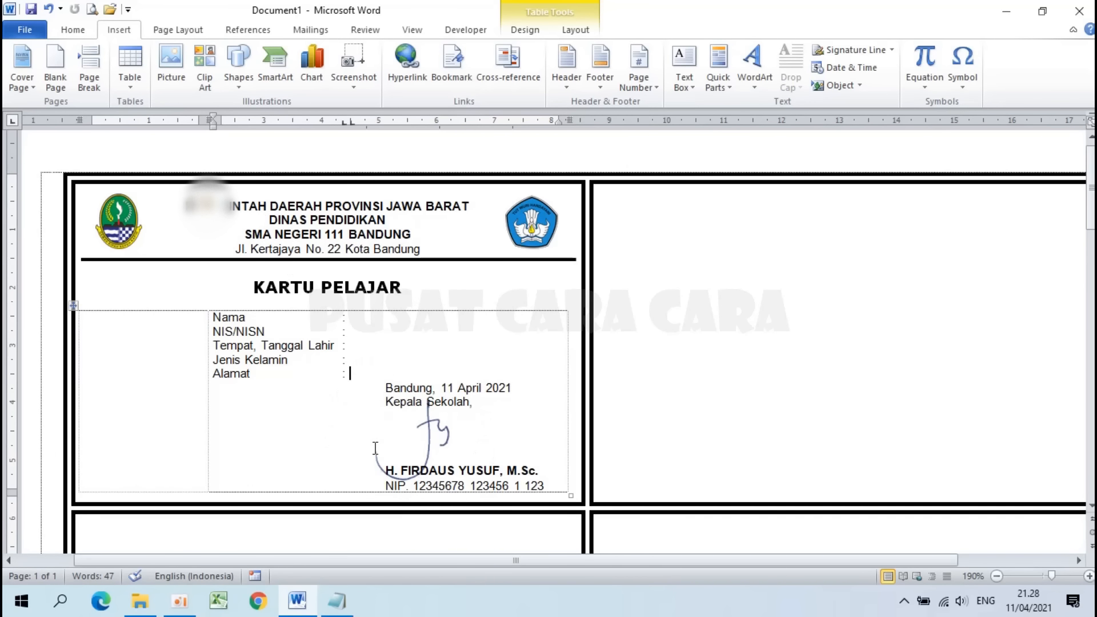
Step: Review the first task step in the Notepad notes, then return to Word
click(337, 601)
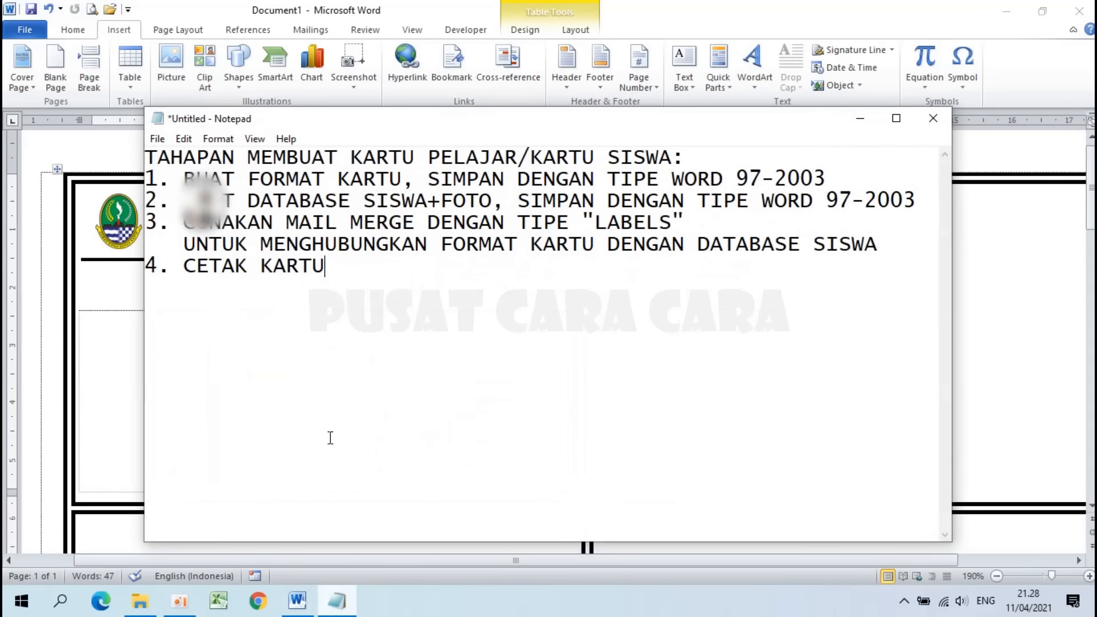
drag(183, 179, 828, 182)
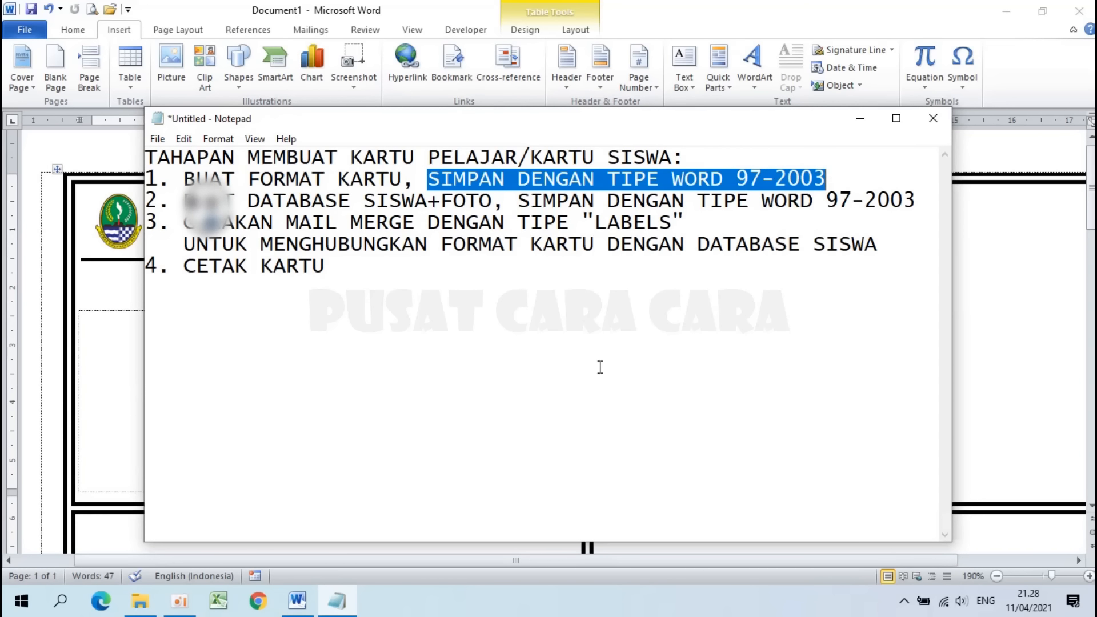
click(129, 437)
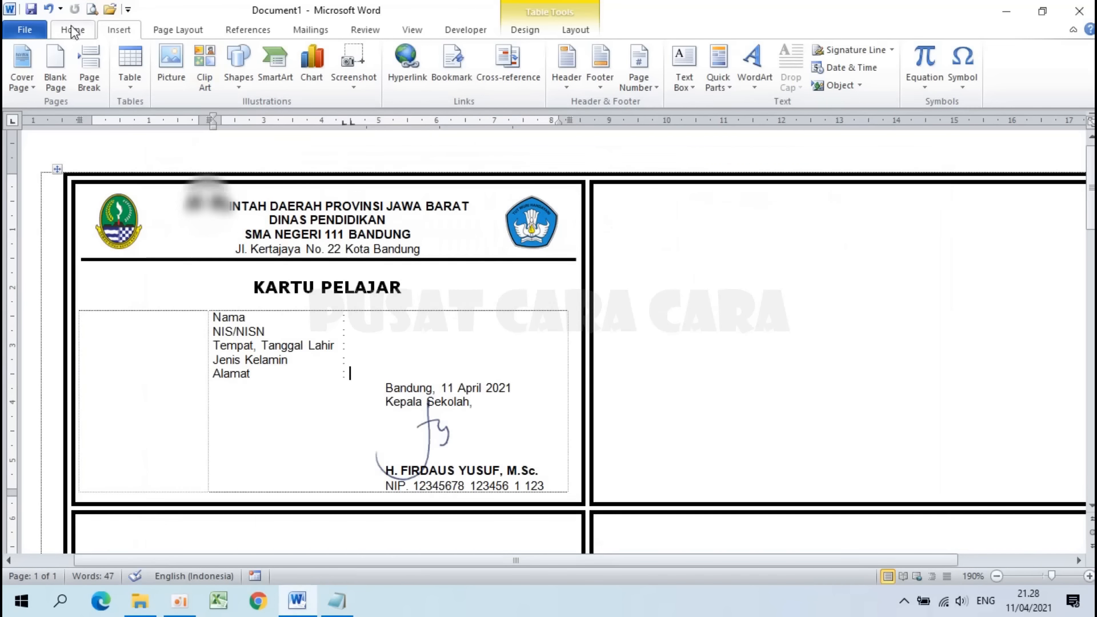
Step: Save the card as 'Format Kartu' (Word 97-2003) in the project folder, accepting the compatibility warning
click(25, 29)
click(52, 78)
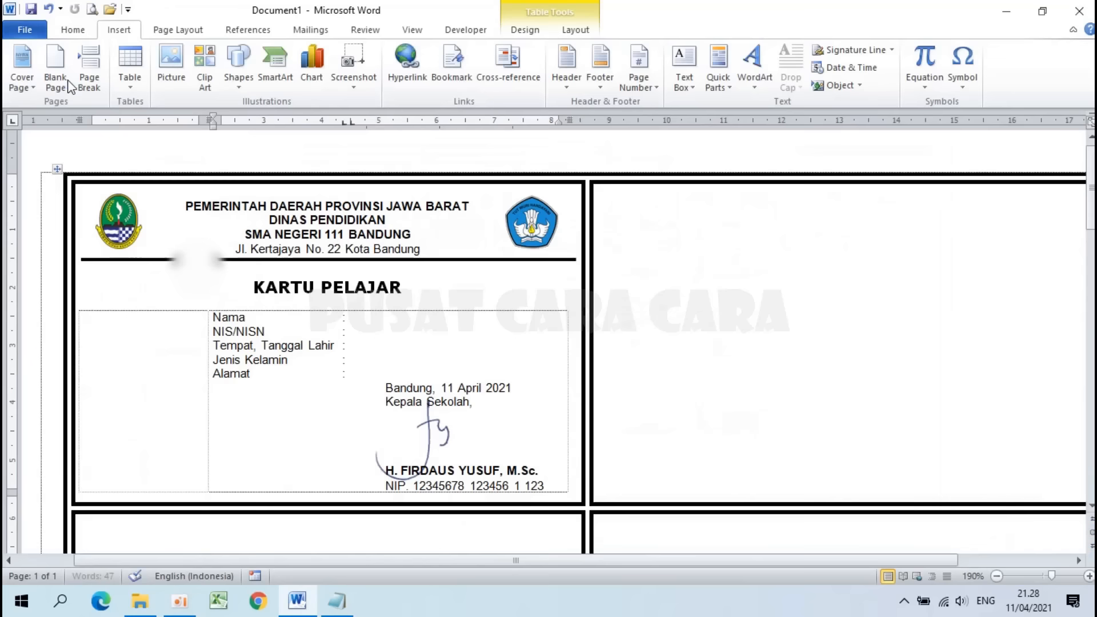
scroll(126, 194, down, 1)
scroll(132, 214, up, 4)
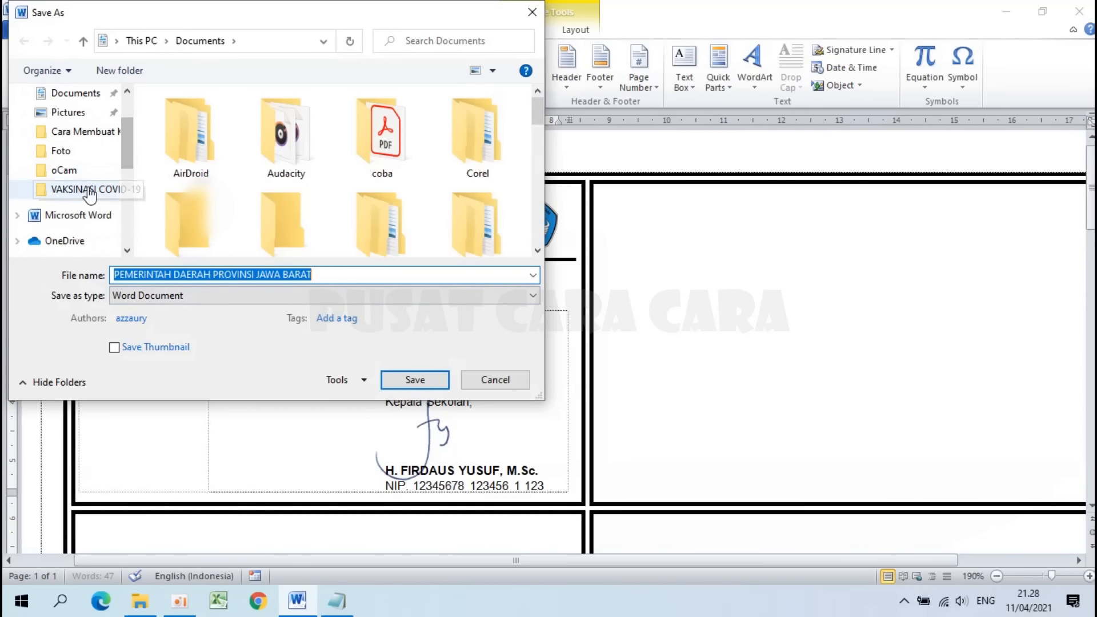
click(78, 137)
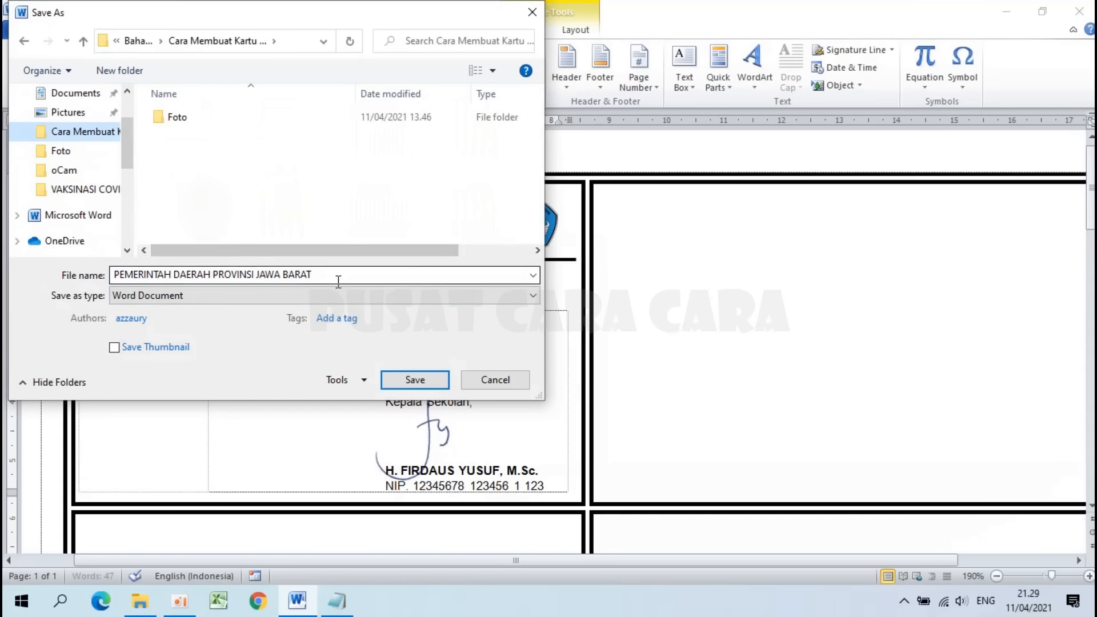
text(fORM)
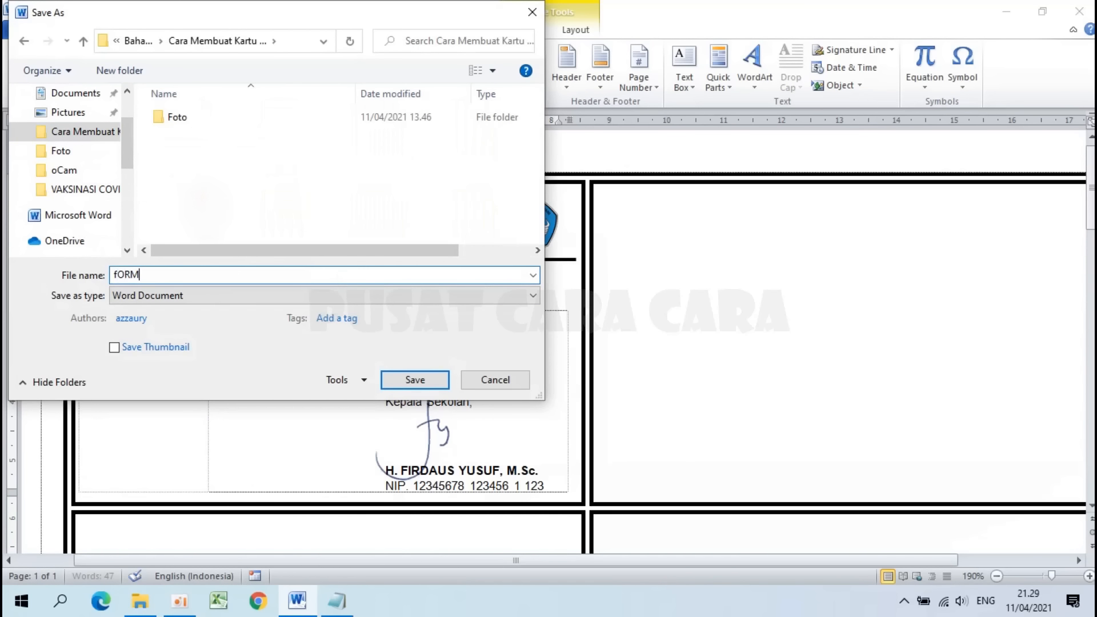
key(ctrl+a)
text(Format Kartu)
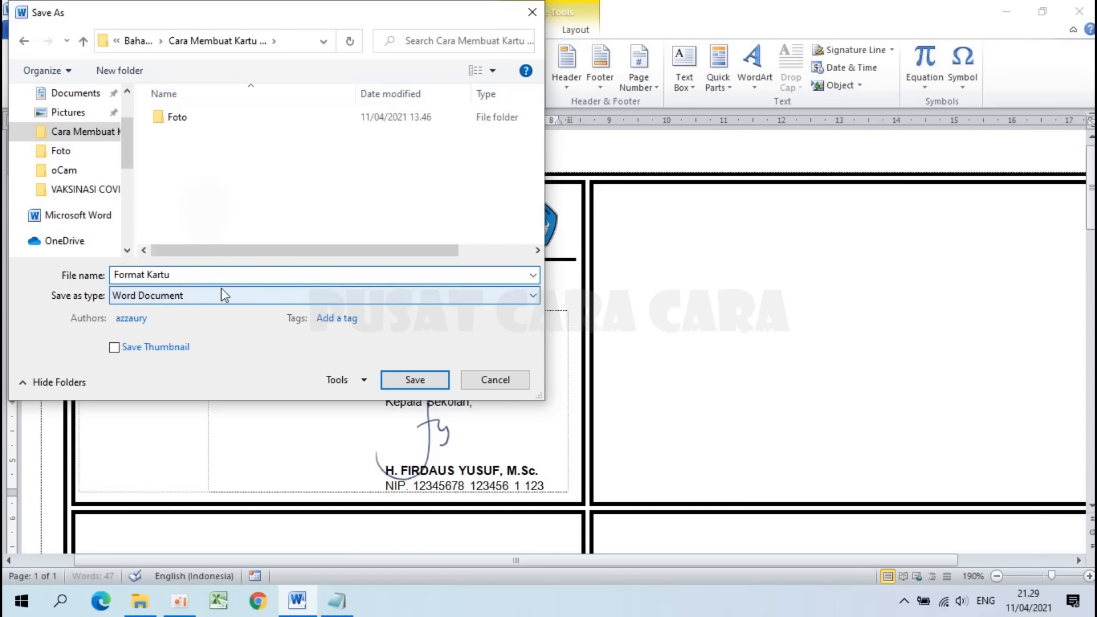
click(180, 297)
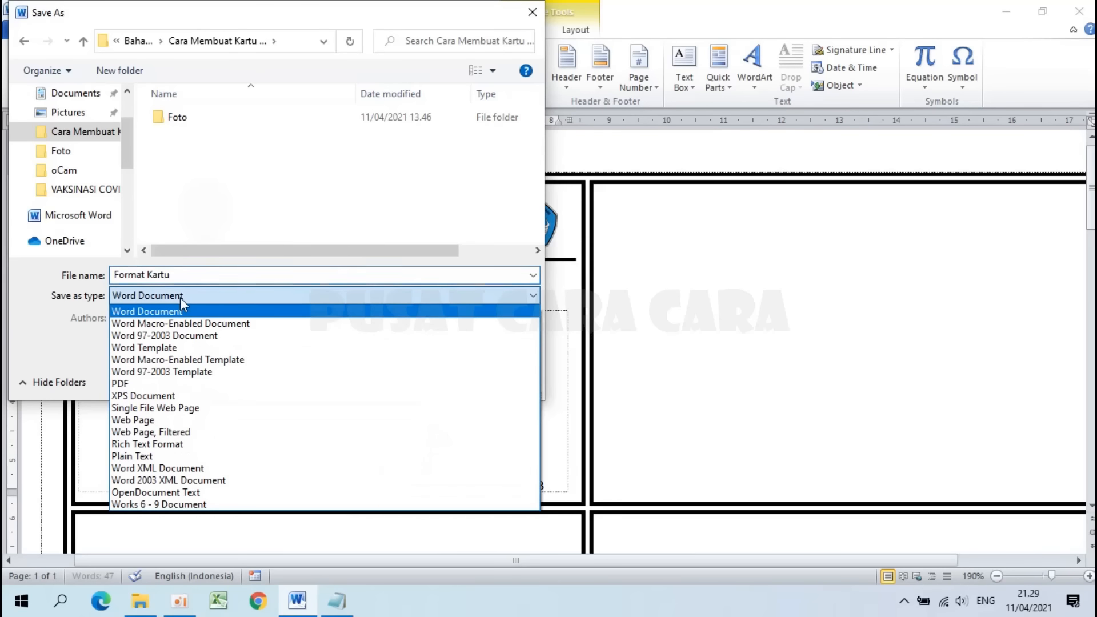
click(148, 335)
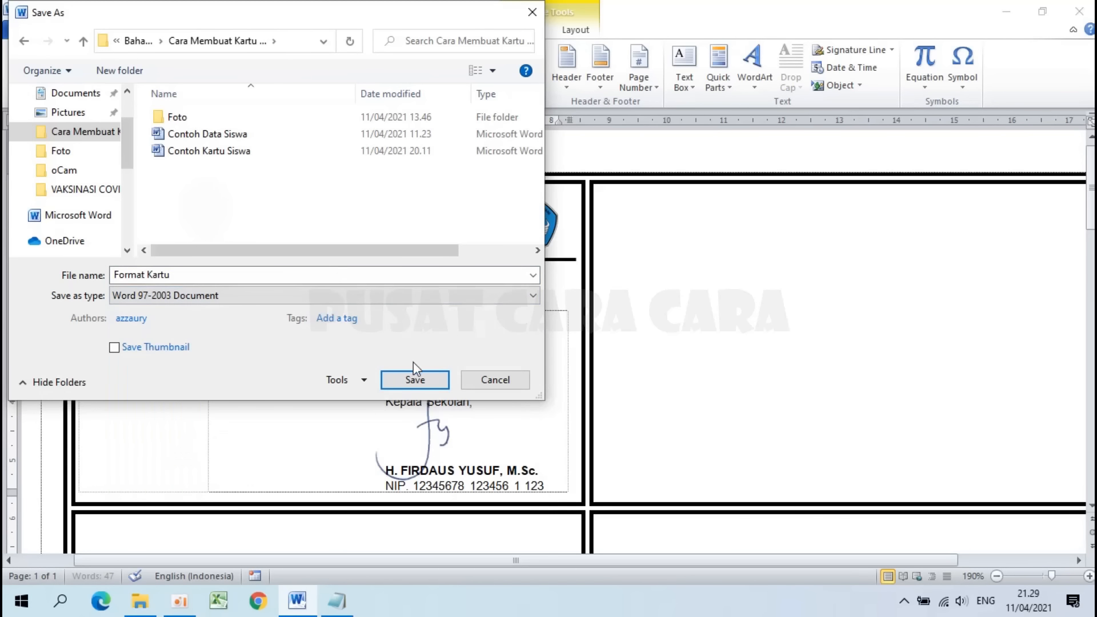
click(415, 381)
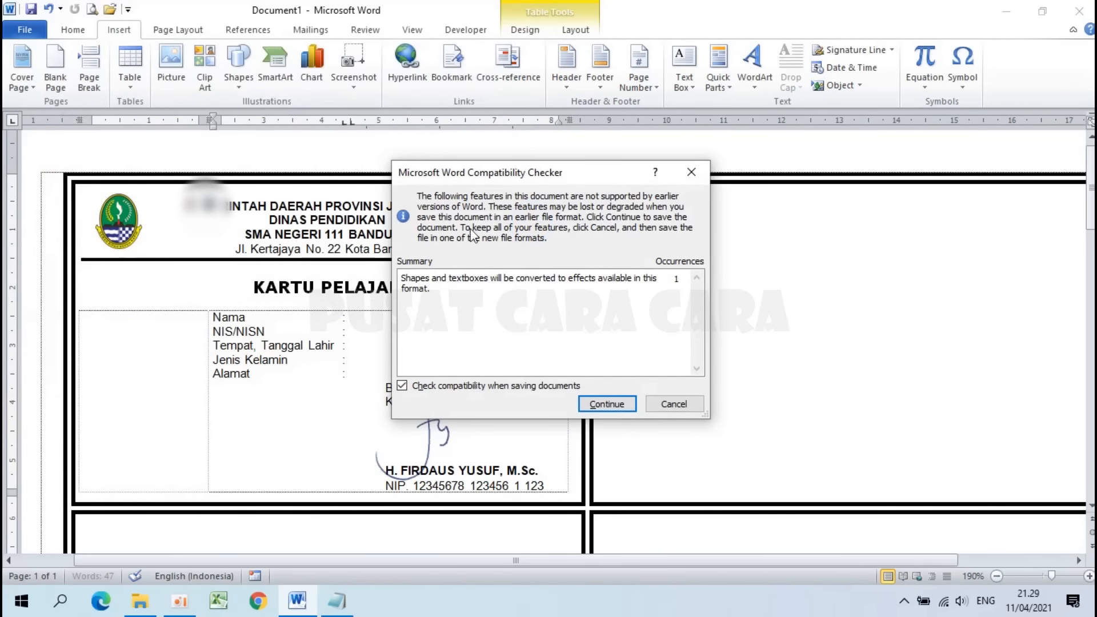
click(615, 405)
Step: Review the second task step in the Notepad notes and switch back to Word
click(337, 600)
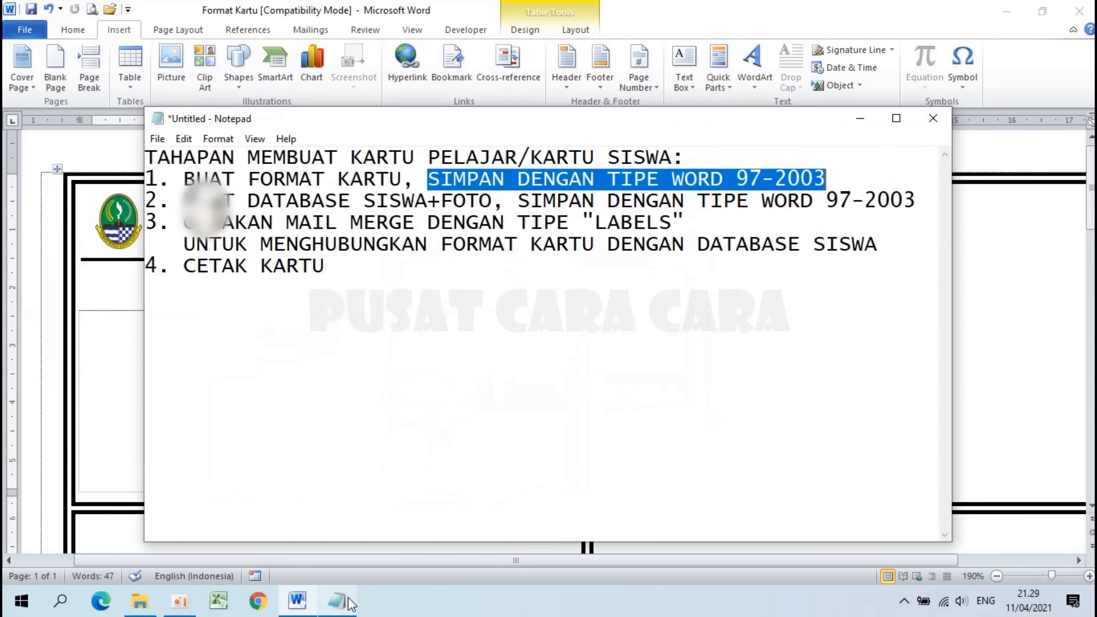
drag(180, 197, 811, 204)
key(alt+Tab)
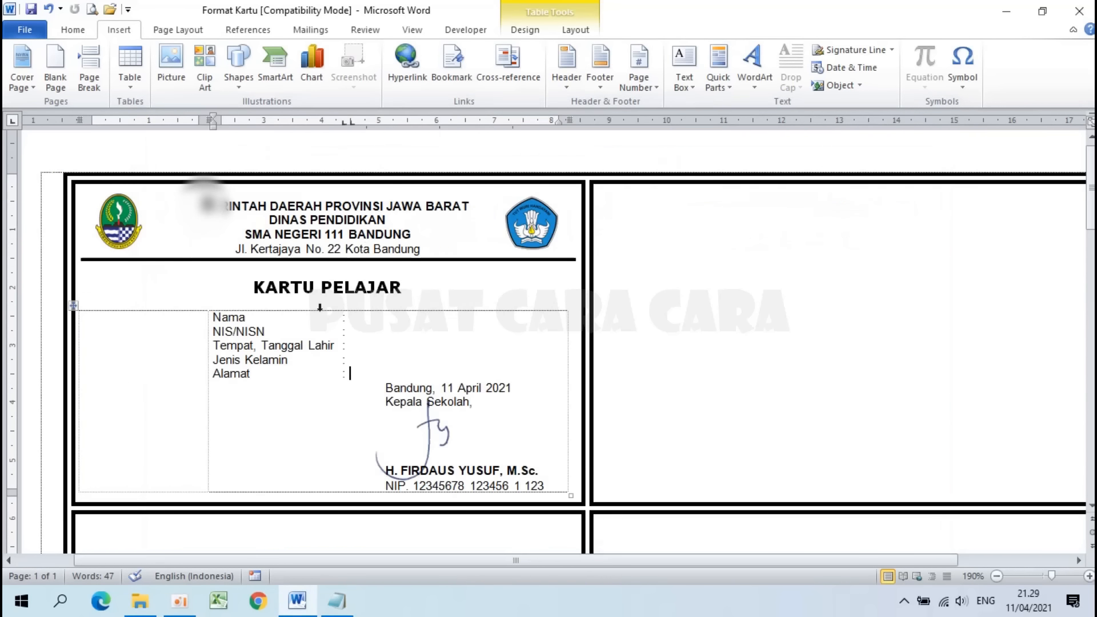
Step: Create a new blank document, Document2, with Ctrl+N
ctrl+scroll(321, 311, up, 2)
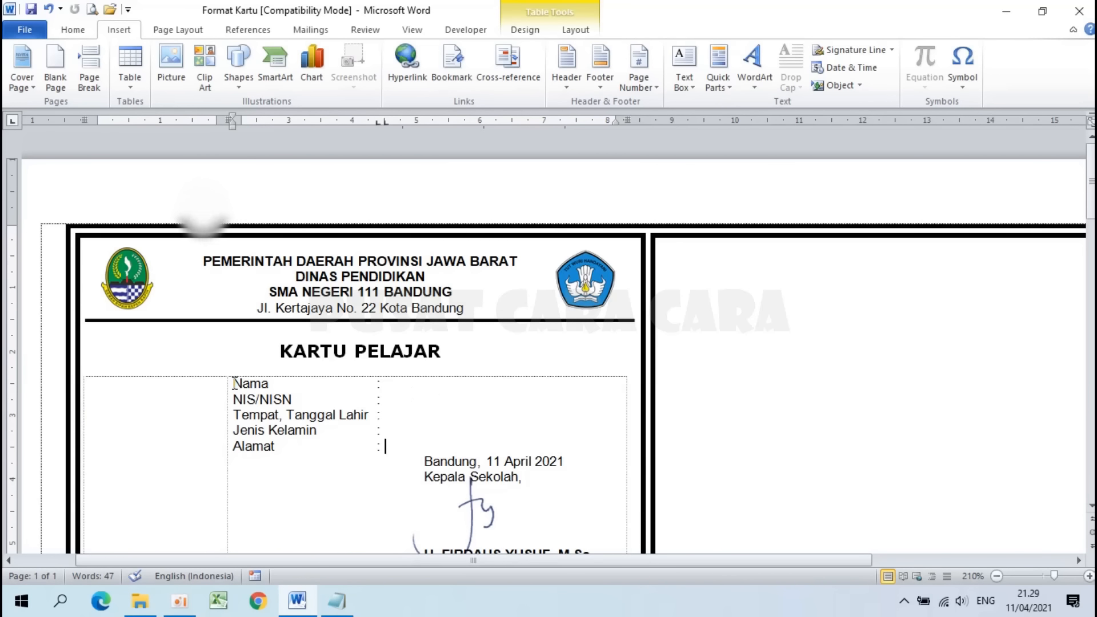
drag(233, 383, 275, 447)
click(276, 447)
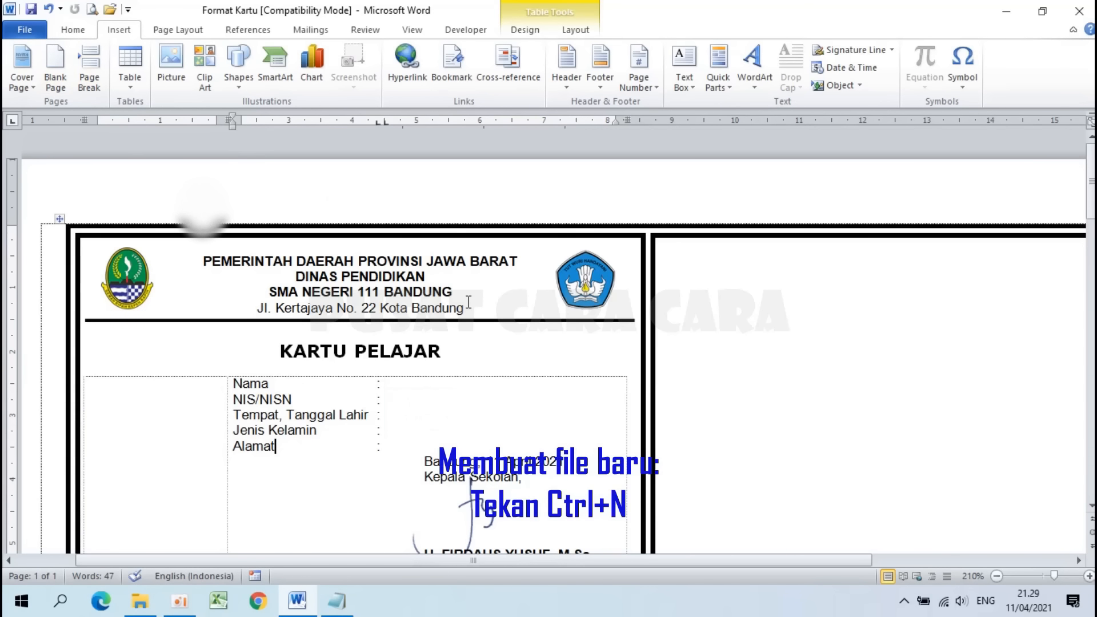
key(ctrl+n)
ctrl+scroll(343, 338, down, 6)
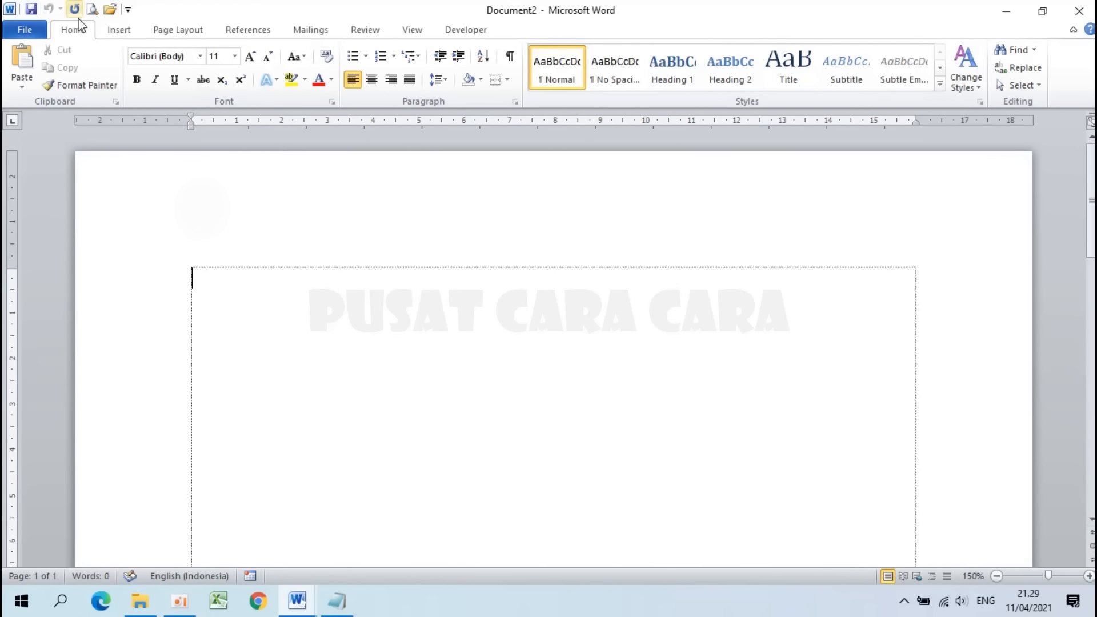
Step: Make Document2 landscape with Narrow 1.27 cm margins on all sides
click(182, 31)
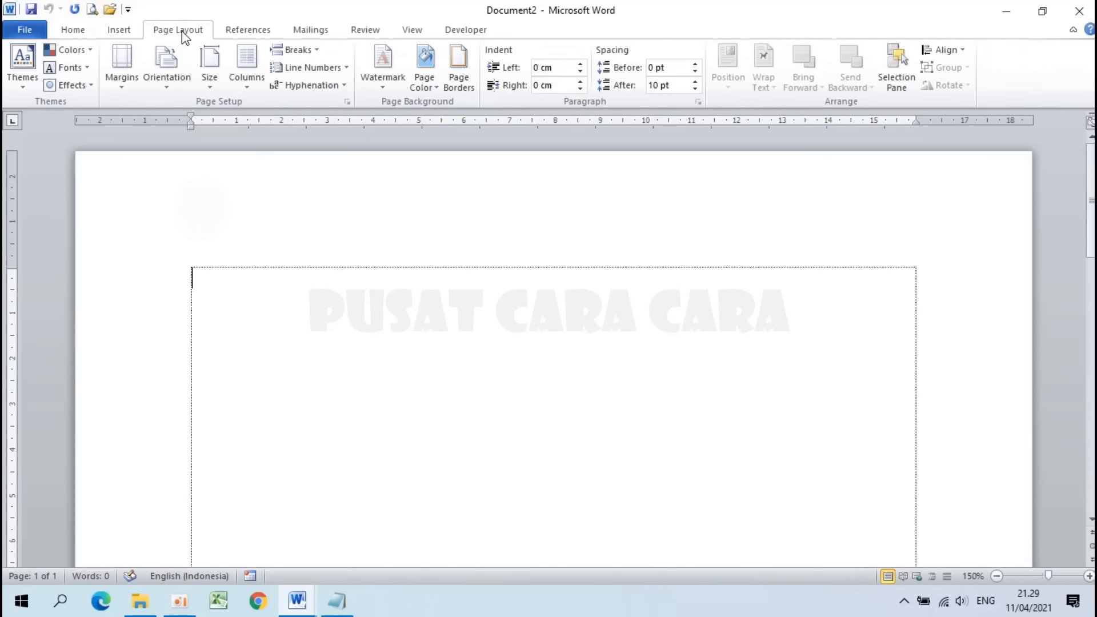
click(167, 64)
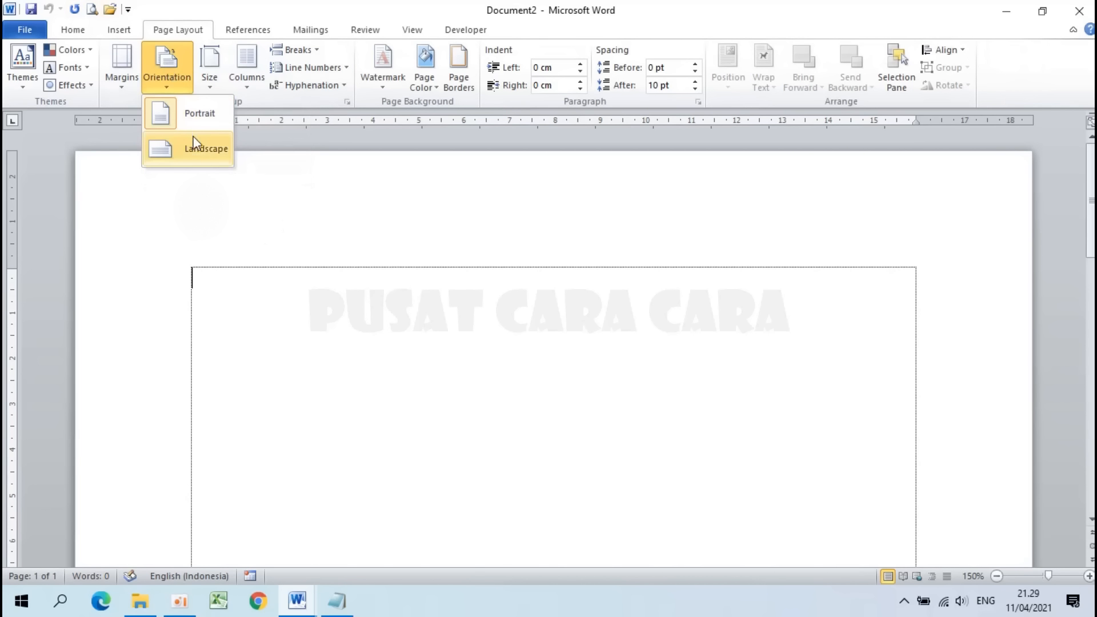
click(200, 152)
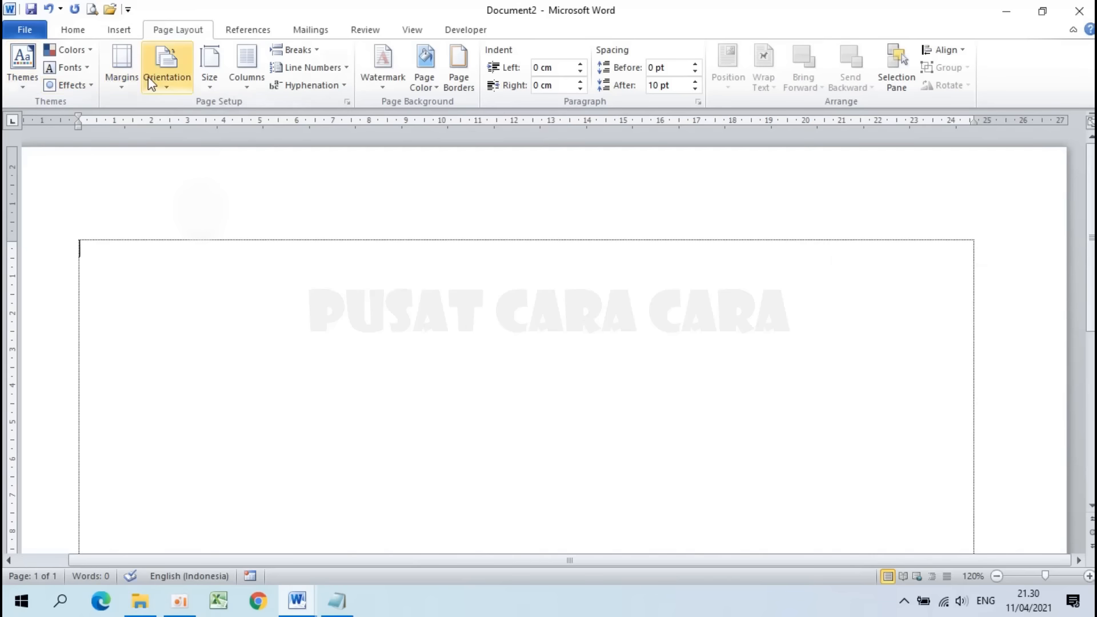
click(132, 76)
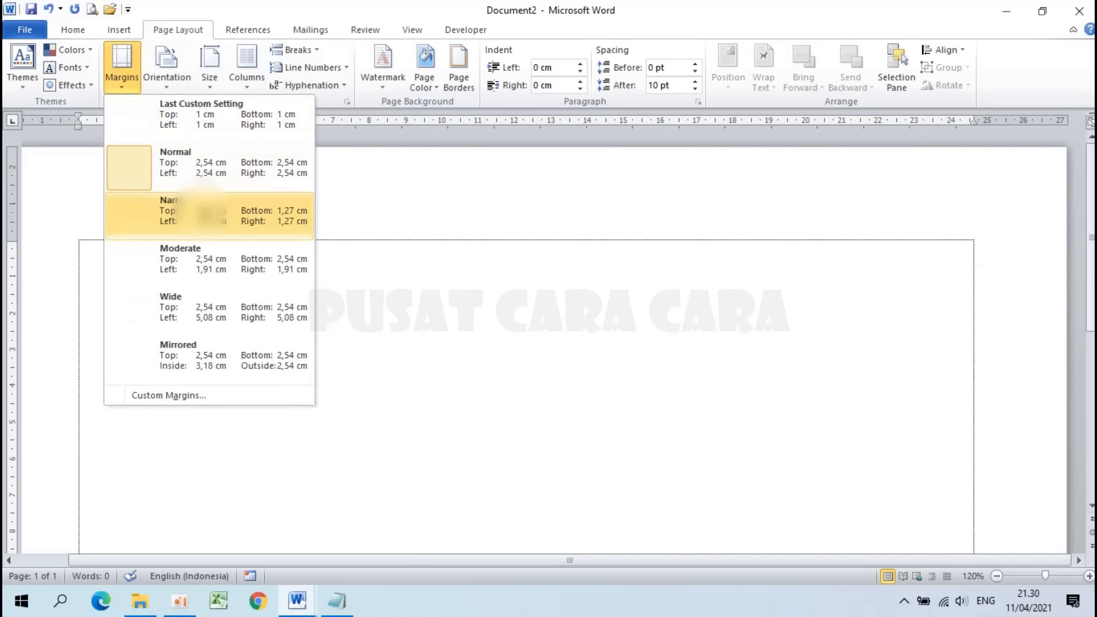
click(134, 216)
drag(316, 566, 225, 564)
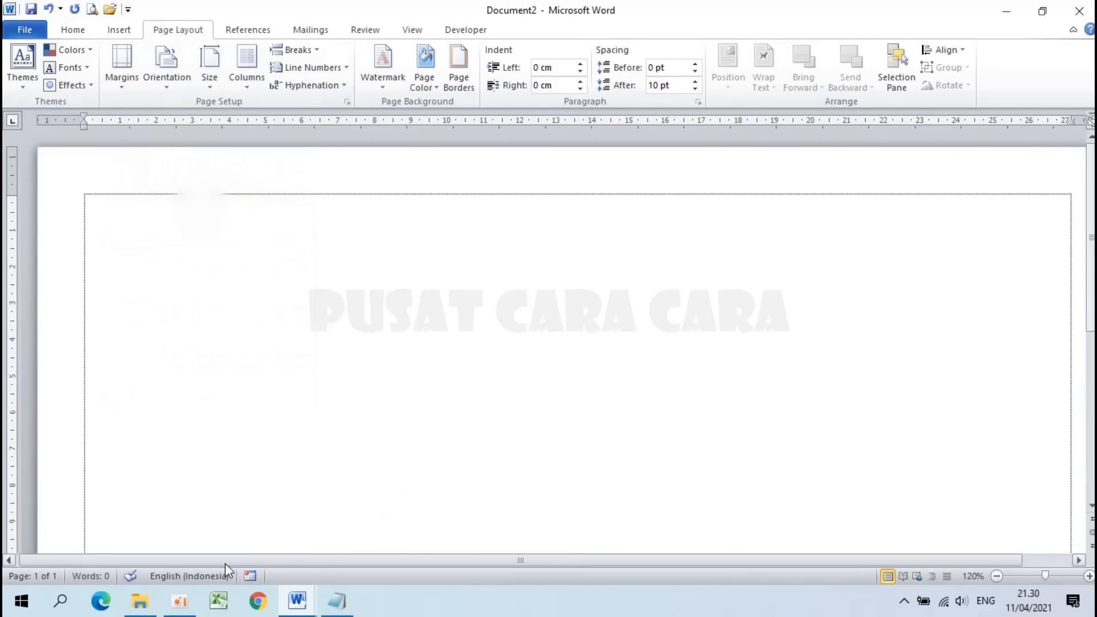
click(72, 30)
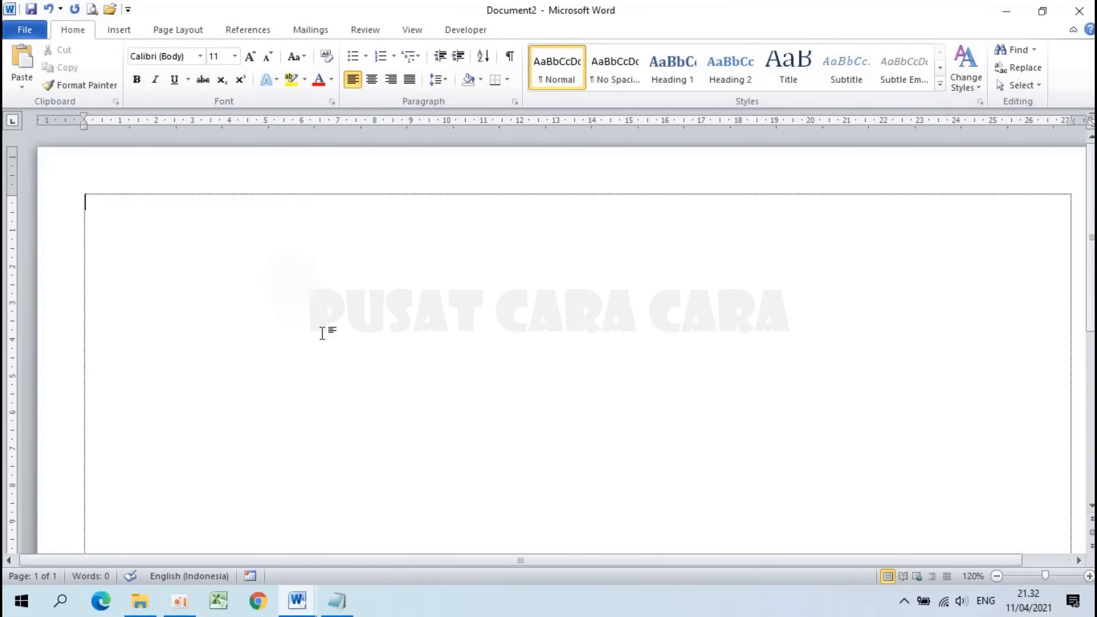
Step: Review the Nama, NIS/NISN, Jenis Kelamin and Alamat field labels on the Format Kartu card
mouse_move(297, 601)
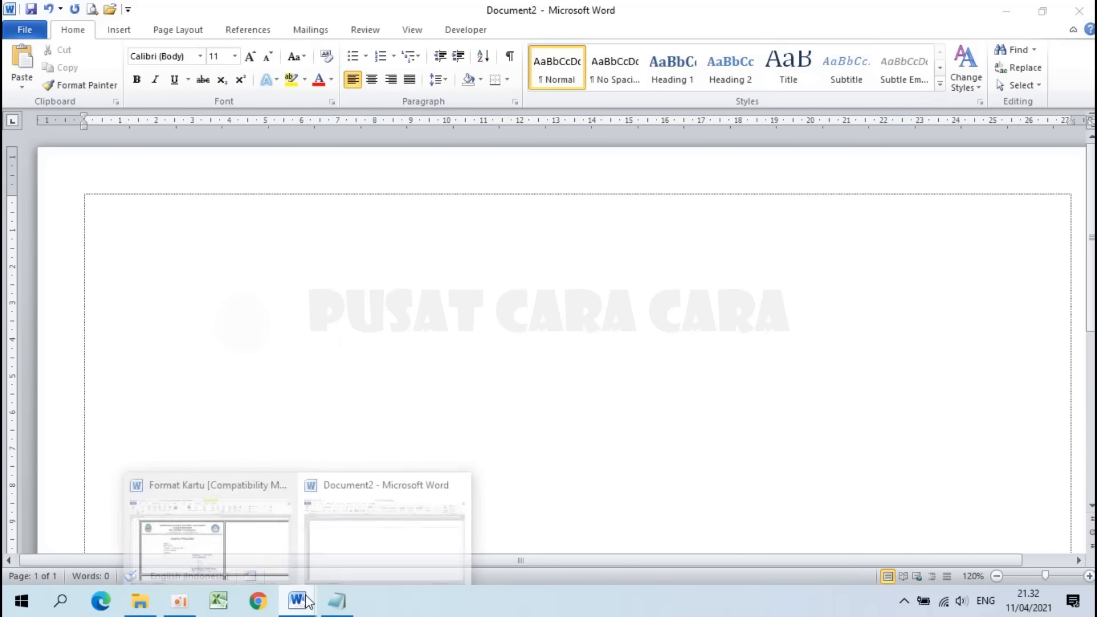
click(201, 503)
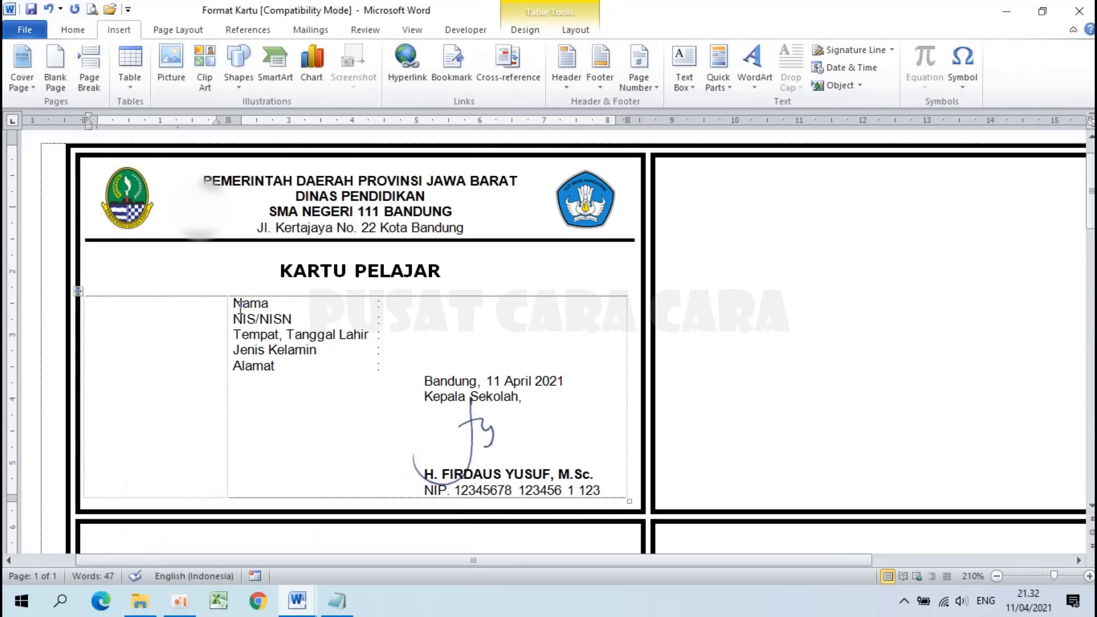
drag(242, 304, 291, 319)
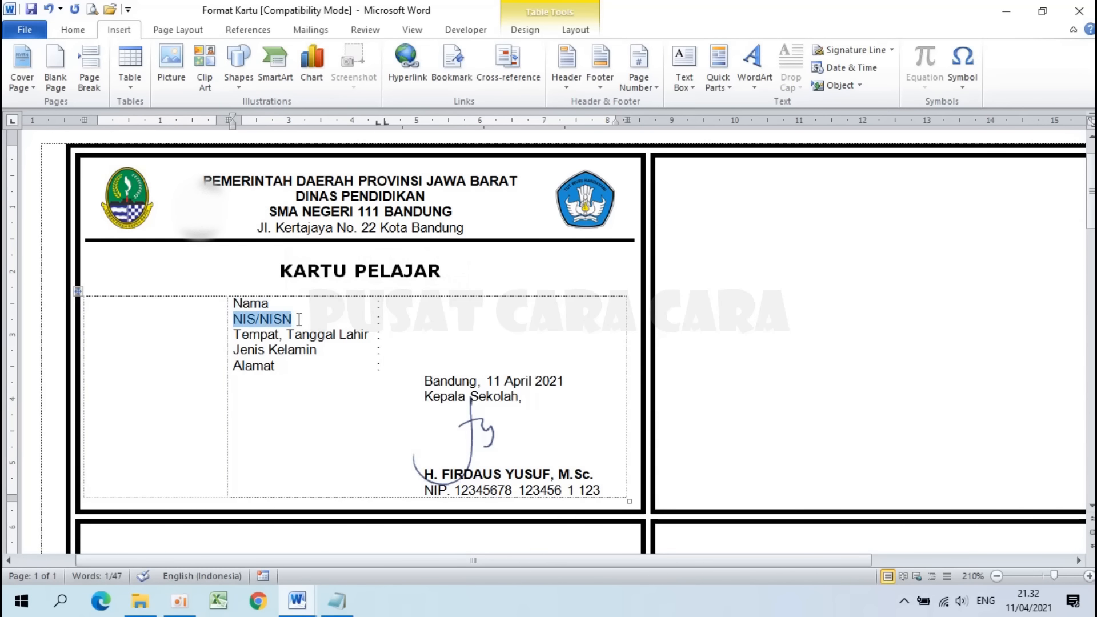
click(243, 336)
drag(243, 346, 320, 350)
click(246, 366)
click(149, 312)
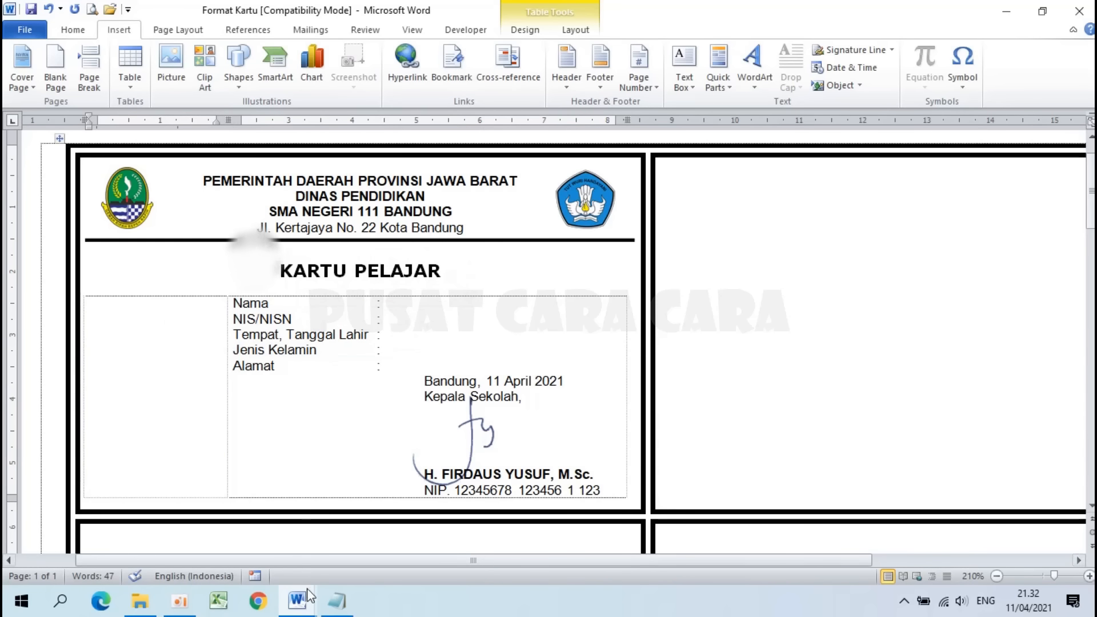
Step: Go back to blank Document2 and bring up the Insert > Table choices
mouse_move(297, 601)
click(369, 521)
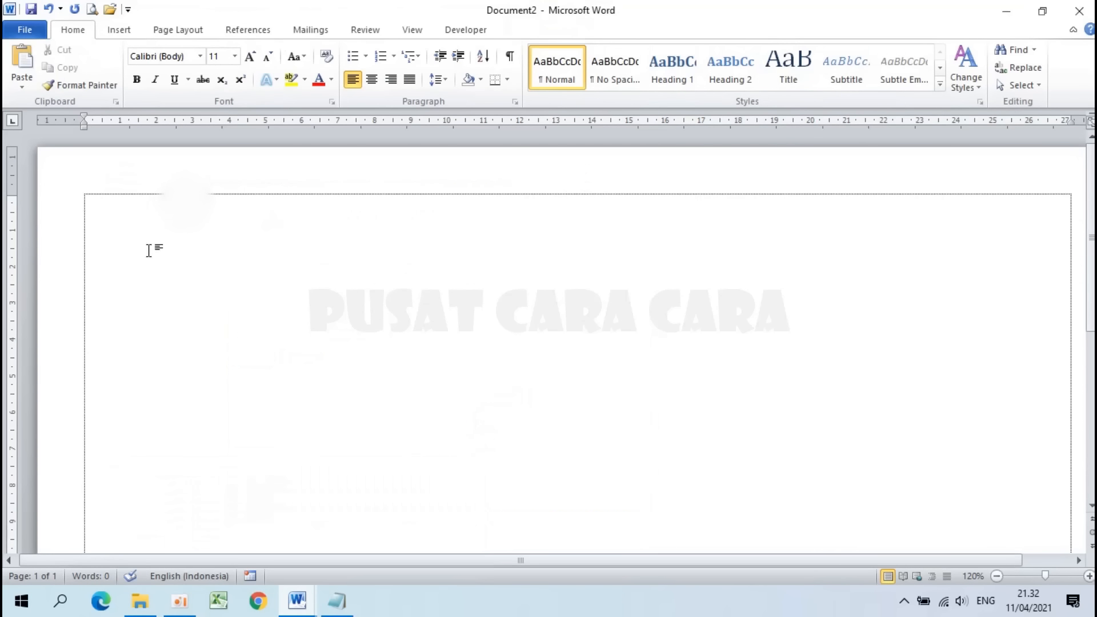
click(127, 34)
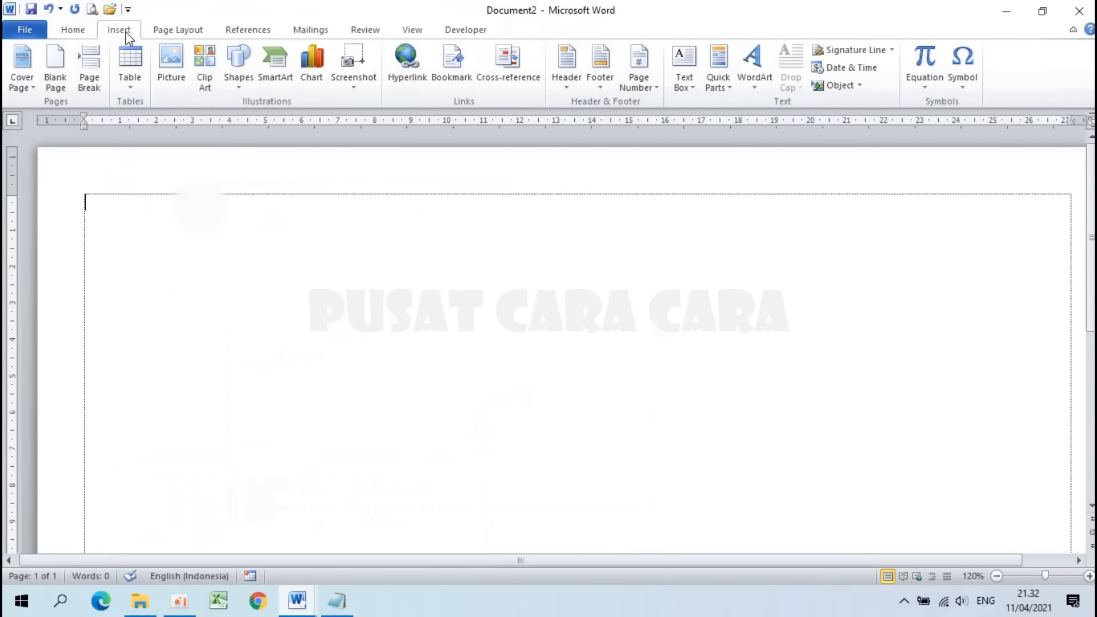
click(131, 64)
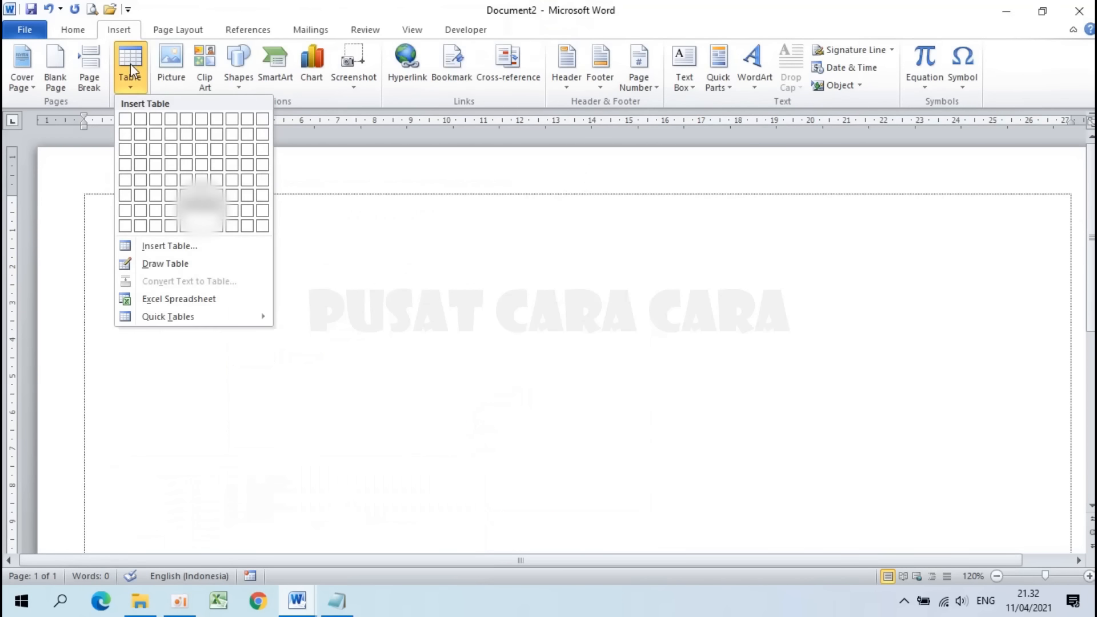
Step: Insert a custom table of 7 columns and 11 rows
click(176, 247)
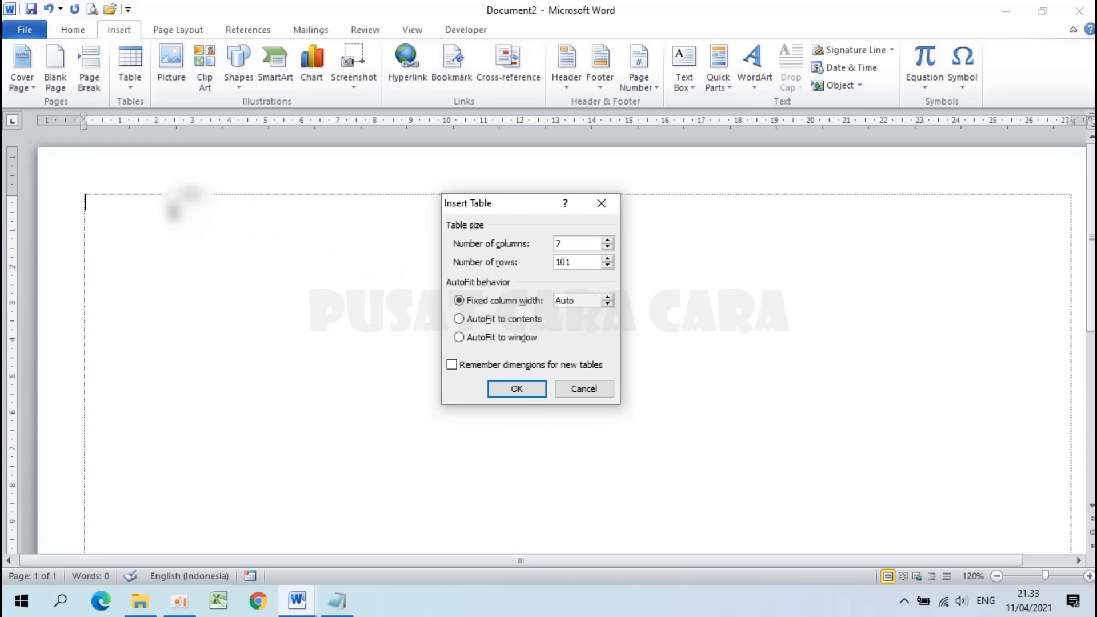
drag(583, 261, 543, 261)
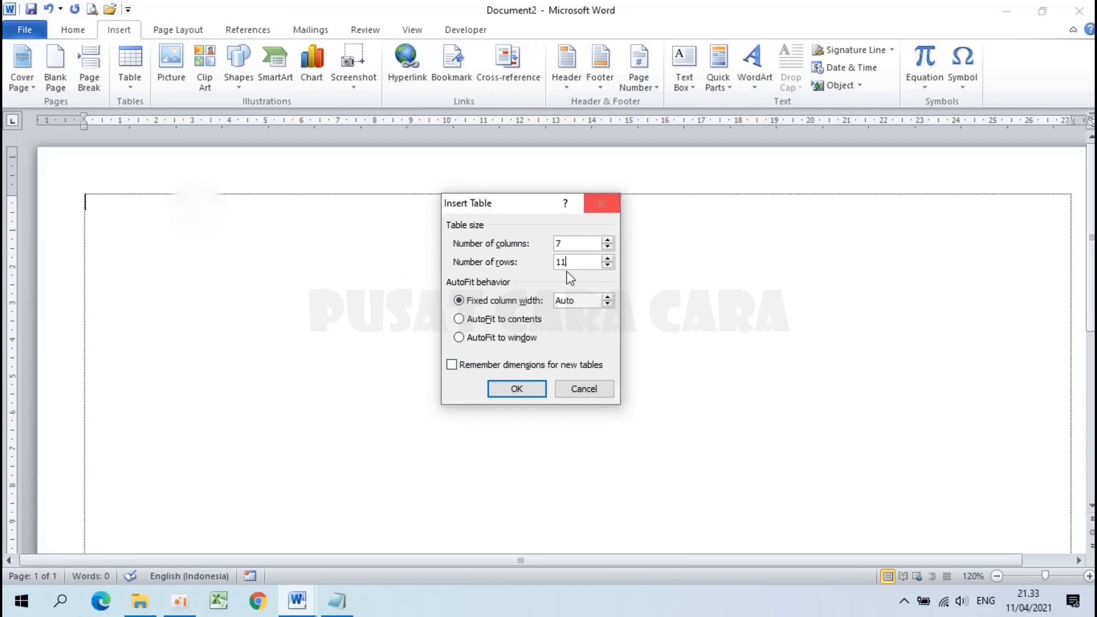
click(534, 390)
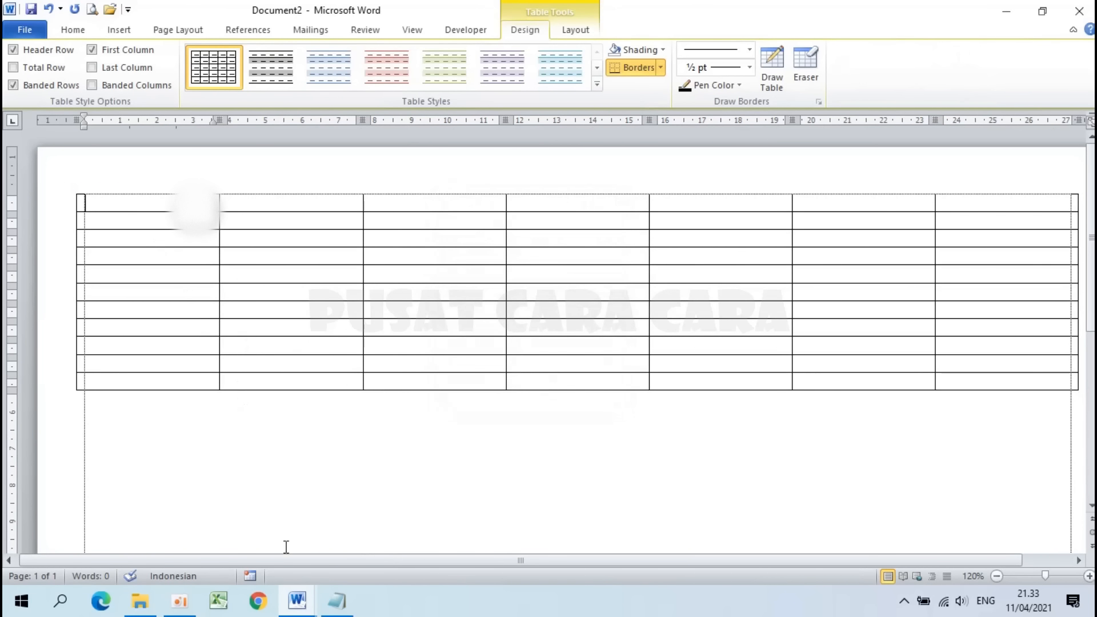
Step: After checking the Format Kartu card, enter headers NIS, NISN and NAMA in the table
mouse_move(297, 601)
click(239, 471)
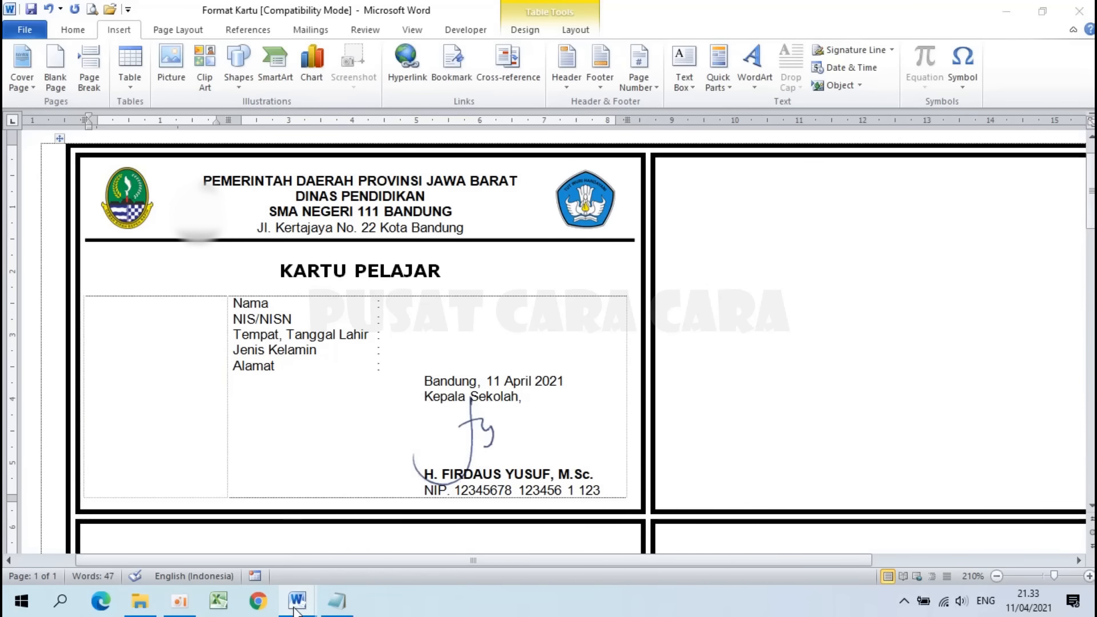
mouse_move(296, 610)
click(373, 523)
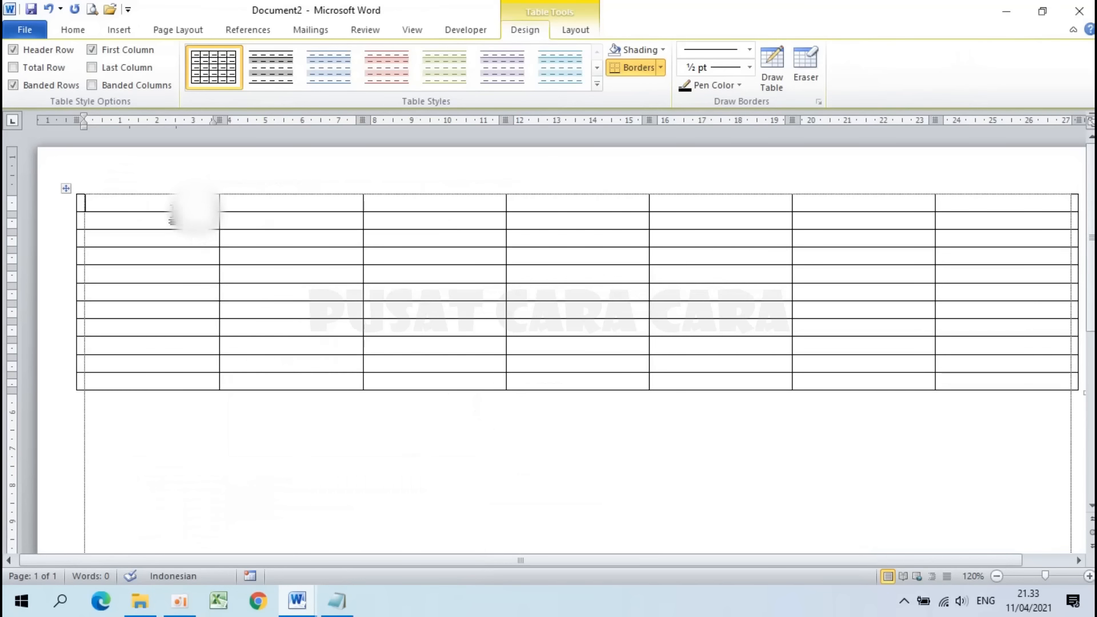
text(ni)
text(NIS)
key(Tab)
text(NIN)
key(BackSpace)
text(S)
key(Tab)
text(NAMA)
Step: Fill the remaining header cells with JK, TTL, ALAMAT and FOTO
key(Tab)
text(JK)
key(Tab)
text(TT)
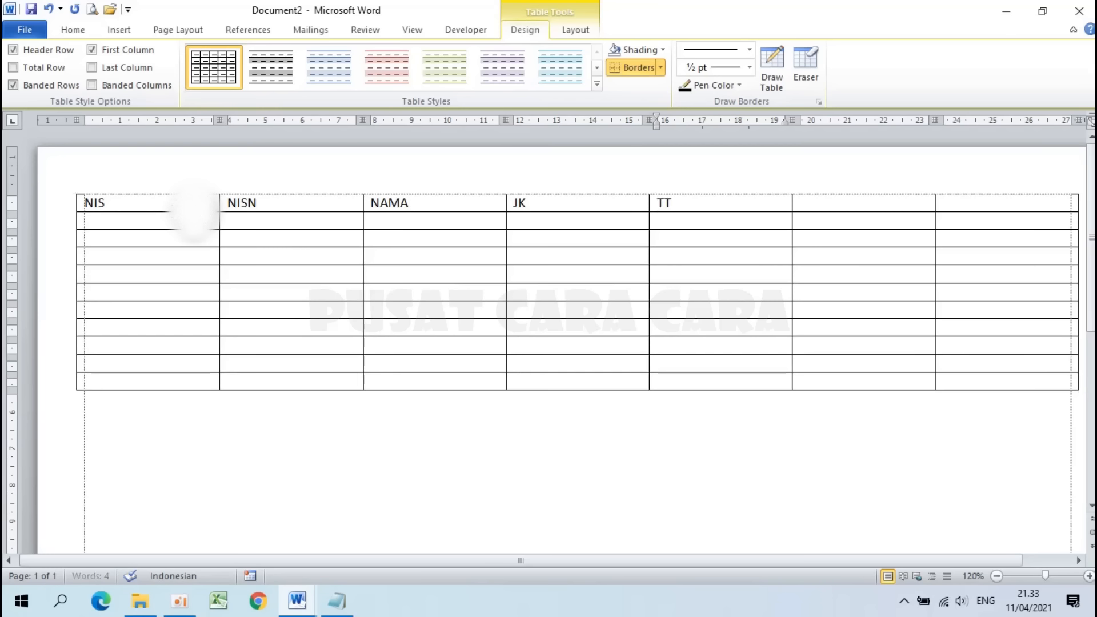
key(Tab)
text(ALAMAT)
key(Tab)
text(FOTO)
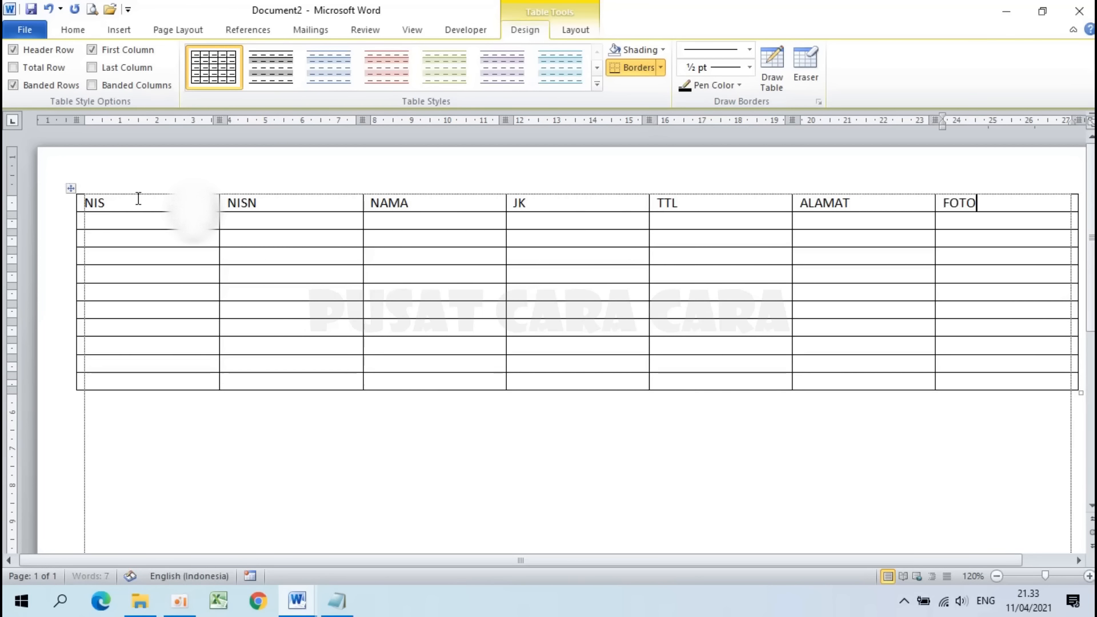
Step: Drag the column borders to make the NIS and NISN columns narrower
drag(74, 207, 84, 207)
drag(220, 207, 174, 207)
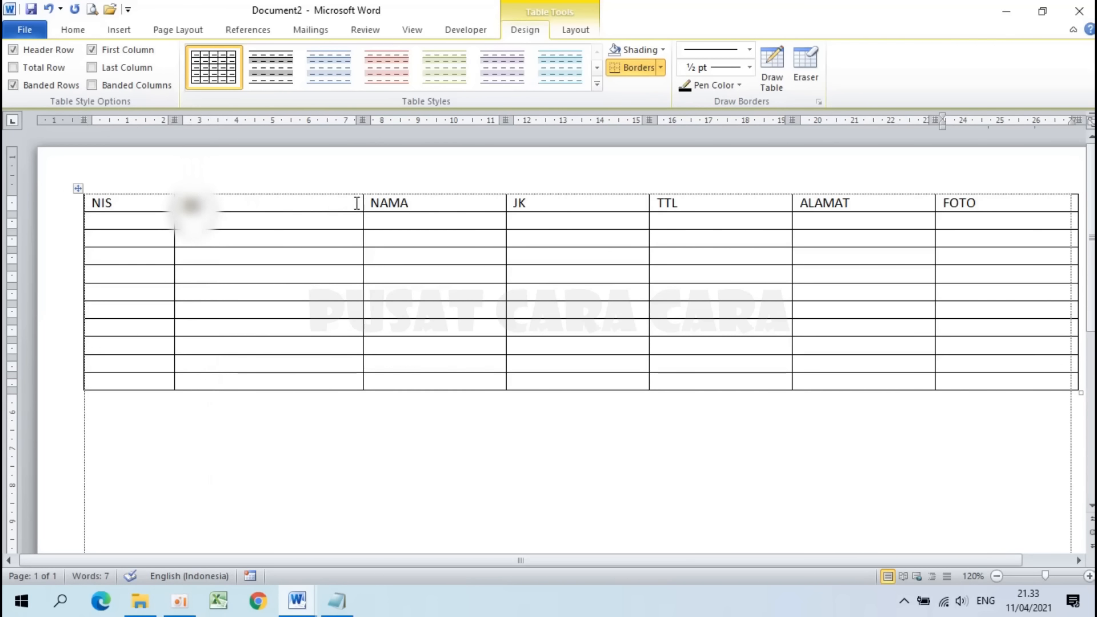
drag(363, 121, 301, 131)
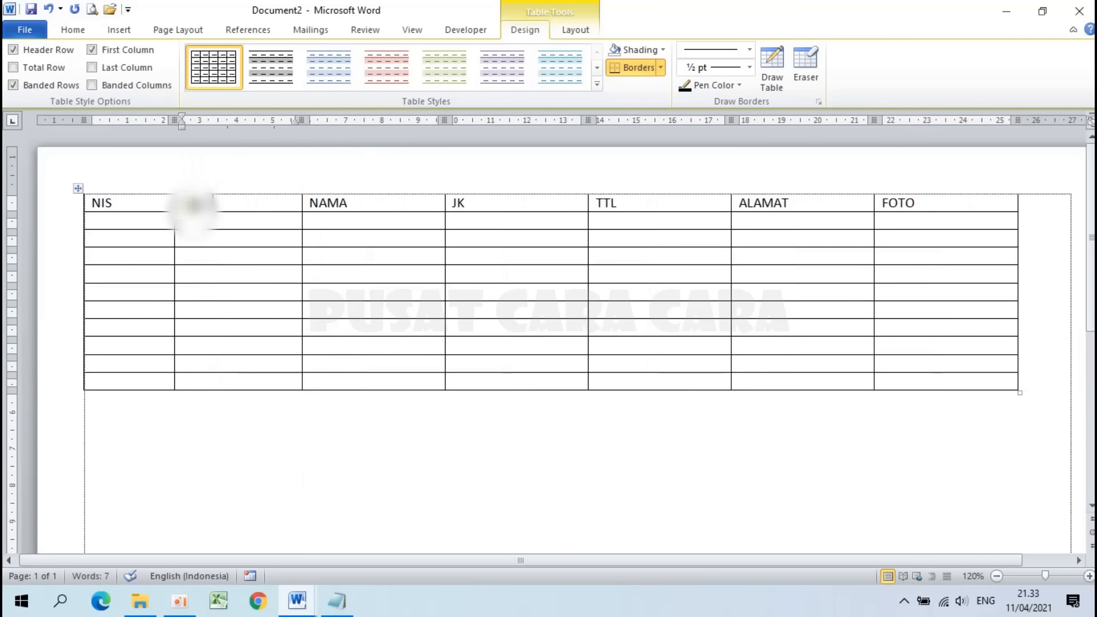
drag(174, 121, 193, 125)
Step: Enter the student's NIS, NISN and full name in the first data row
click(375, 480)
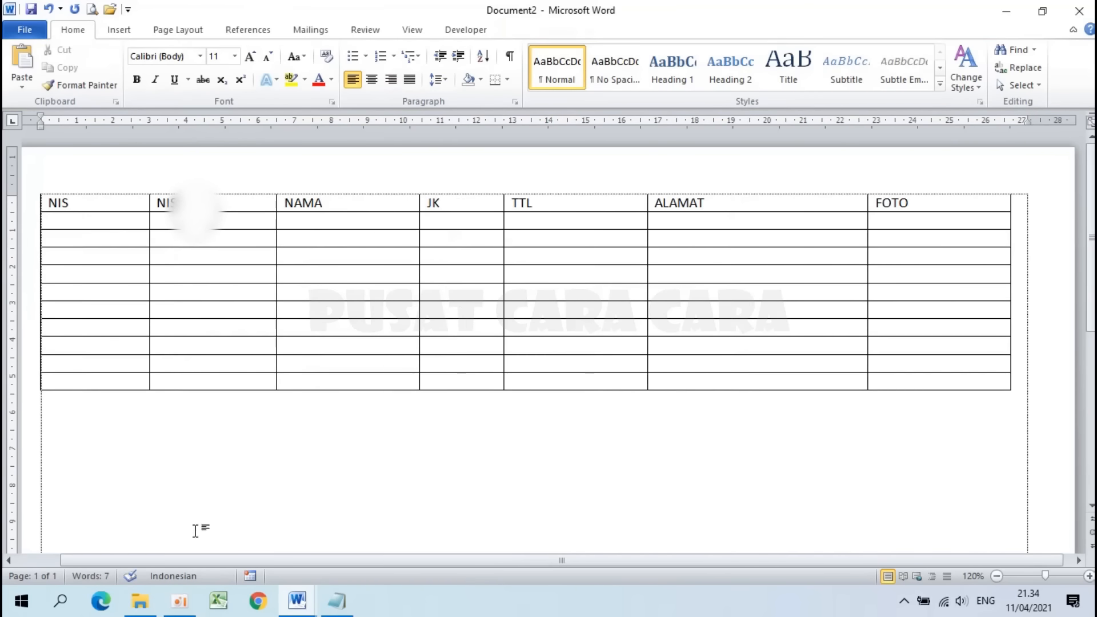
click(93, 222)
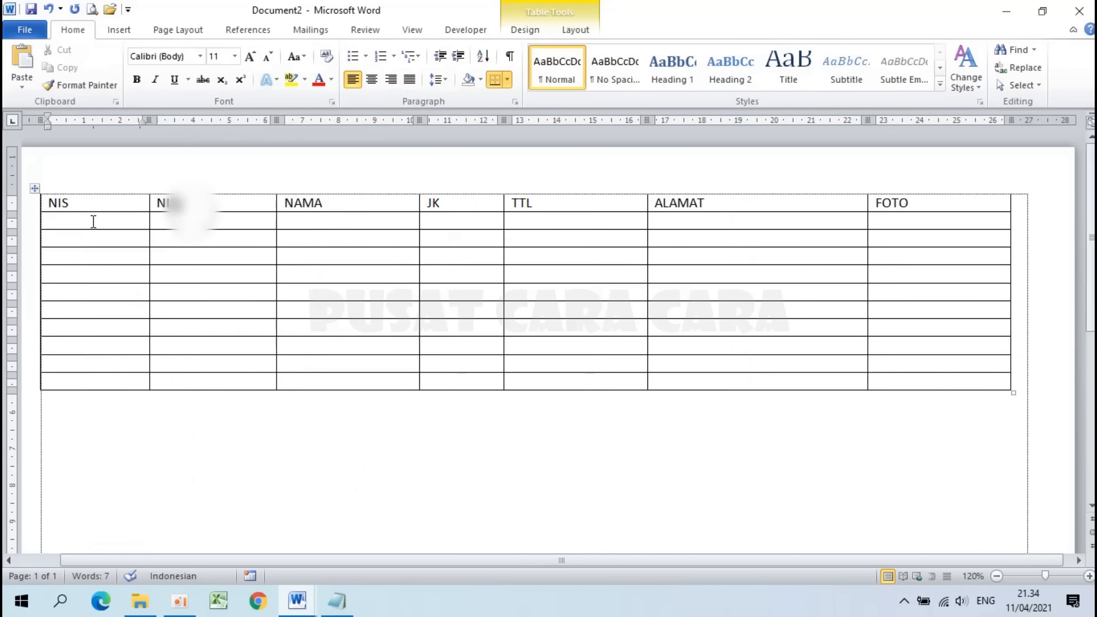
text(12)
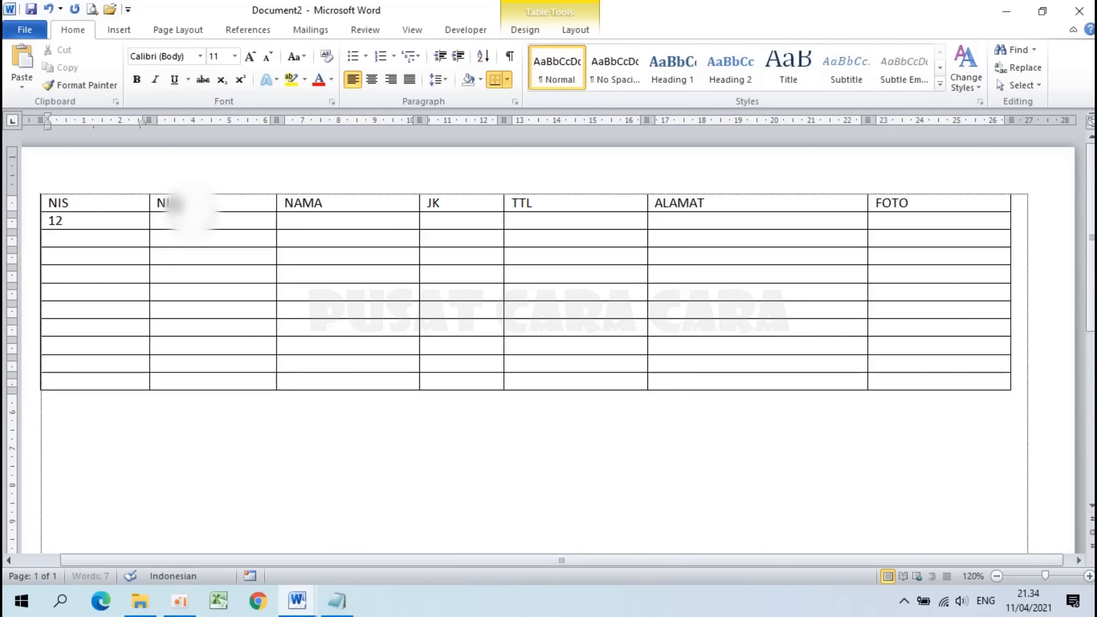
text(345678)
click(182, 211)
text(1)
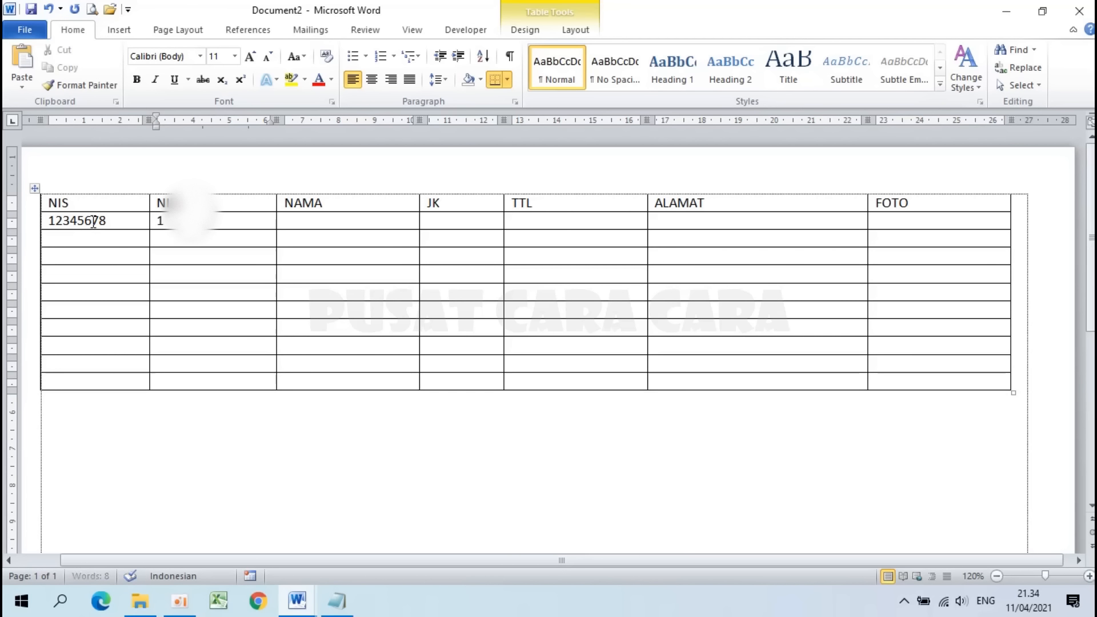
text(15566)
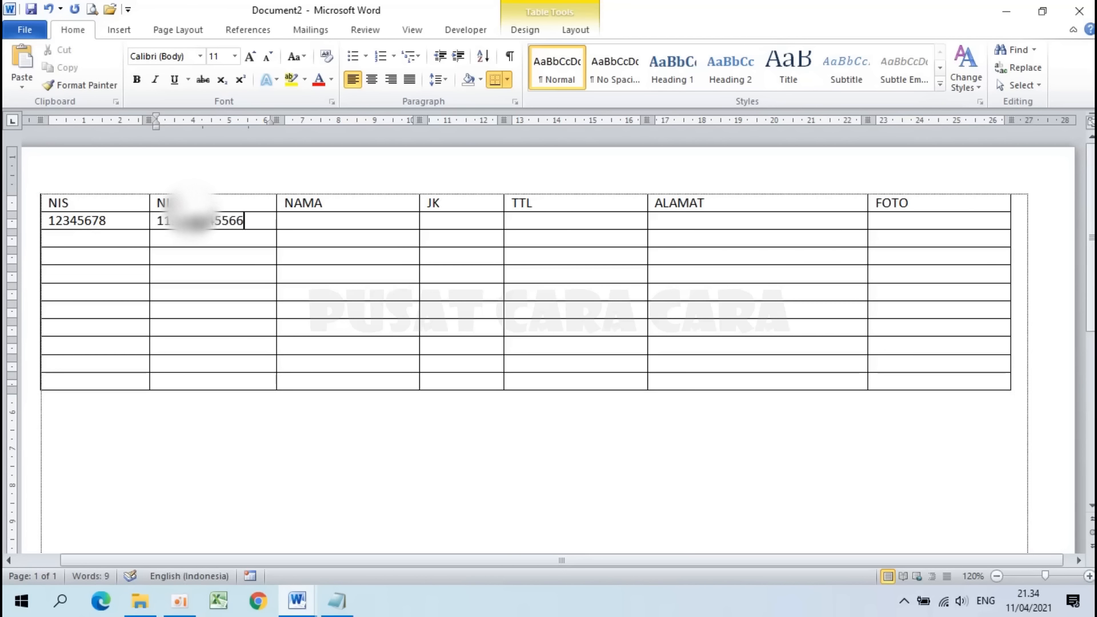
key(Tab)
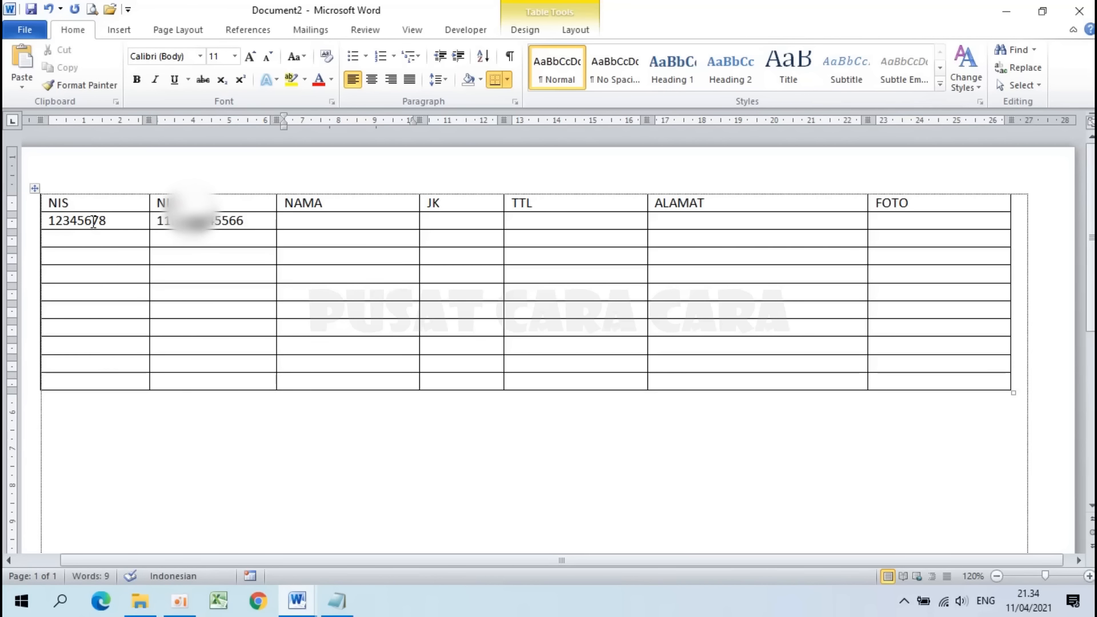
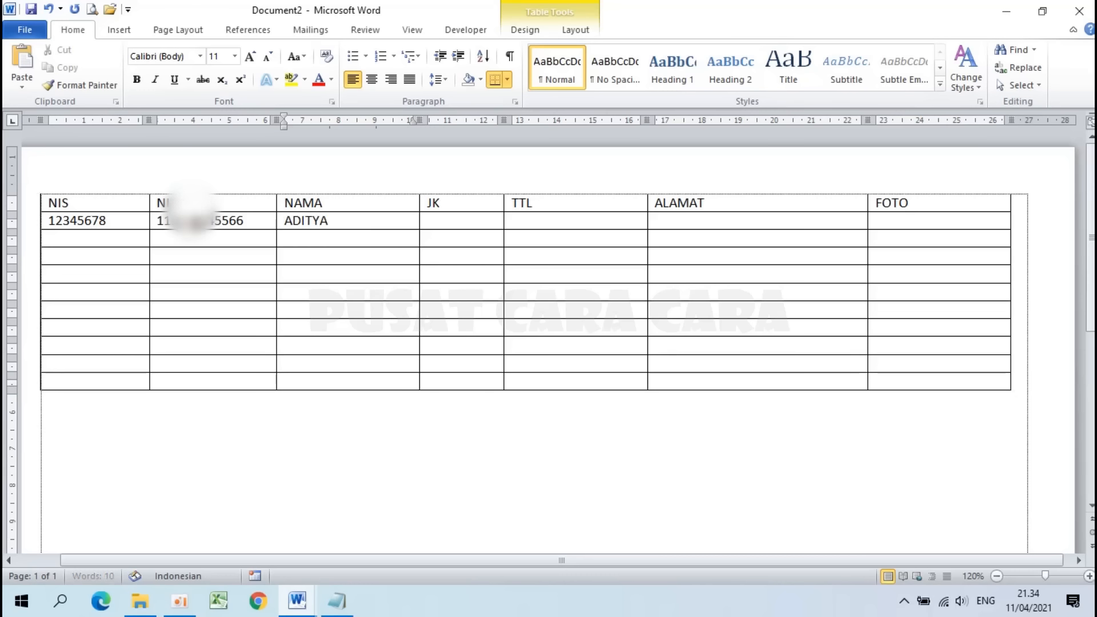
Step: Set JK to Laki-laki and TTL to 'Jakarta, 10 Januari 2005'
click(462, 225)
text(Laki-laki)
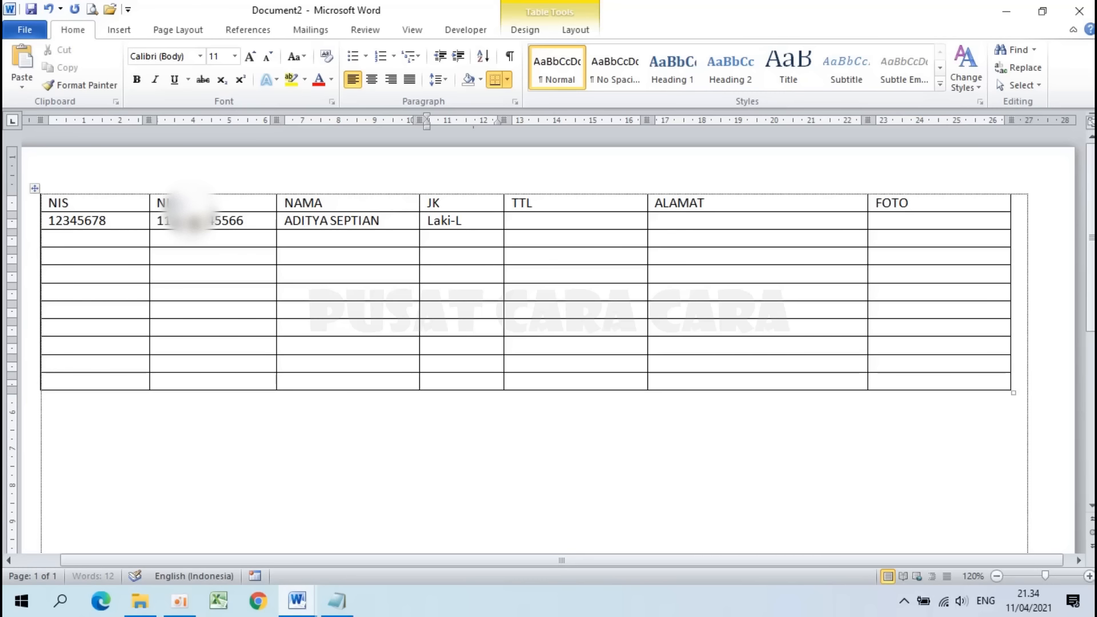
key(Tab)
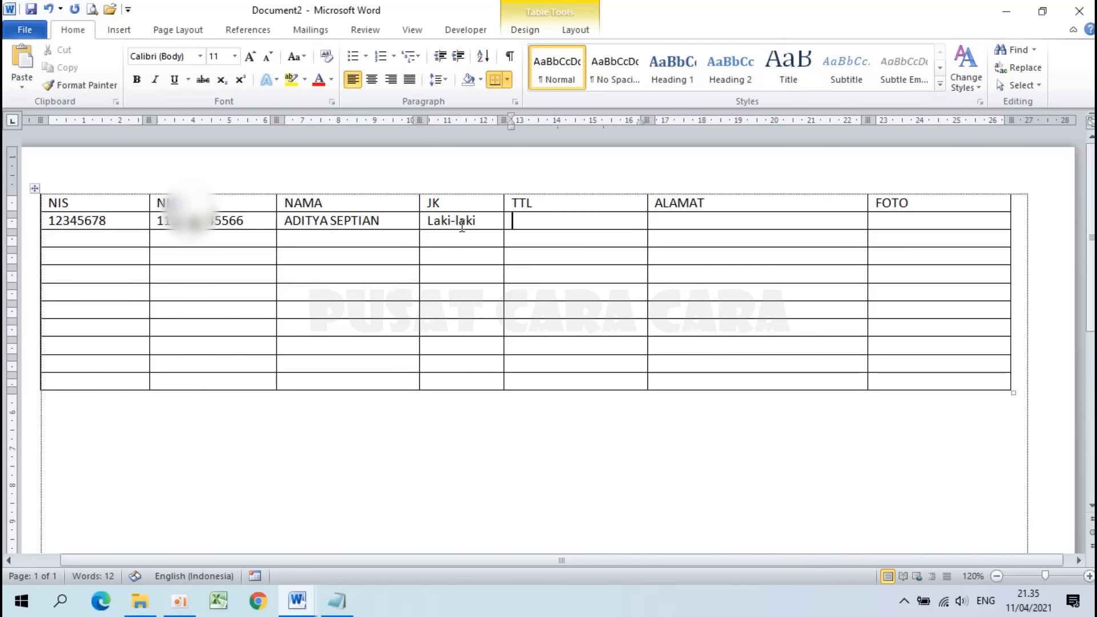
text(Jakarta)
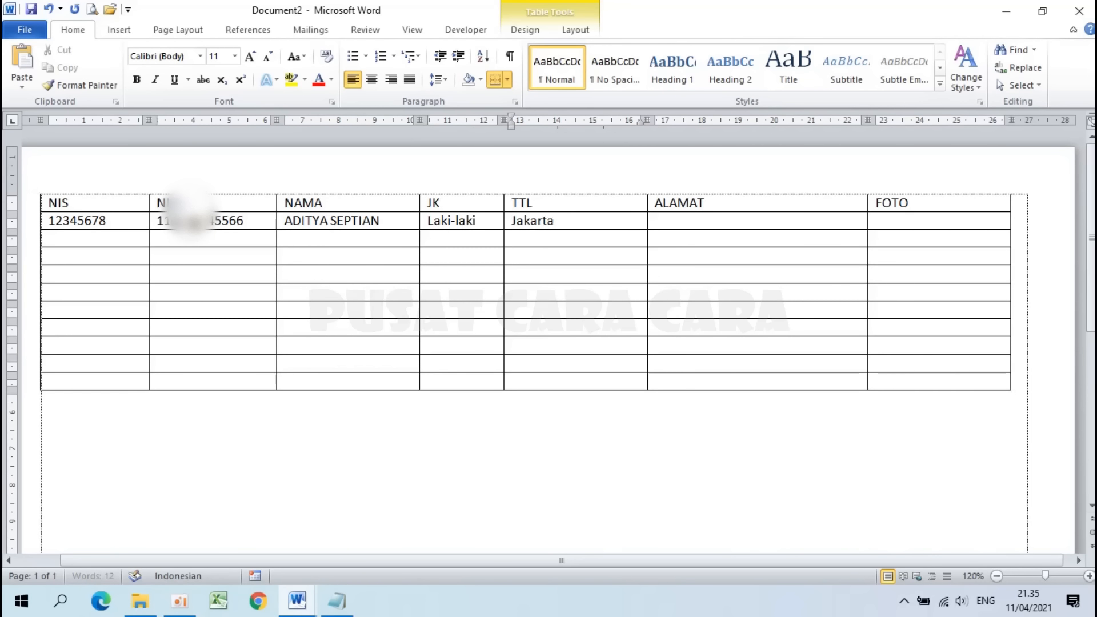
text(, 10 Januari 2)
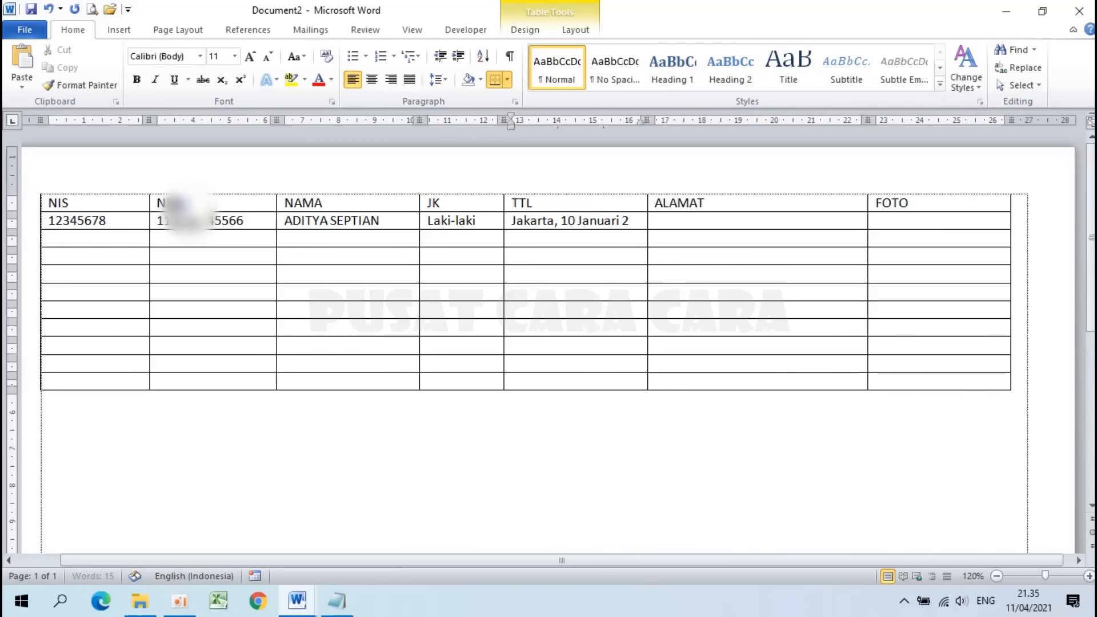
text(005)
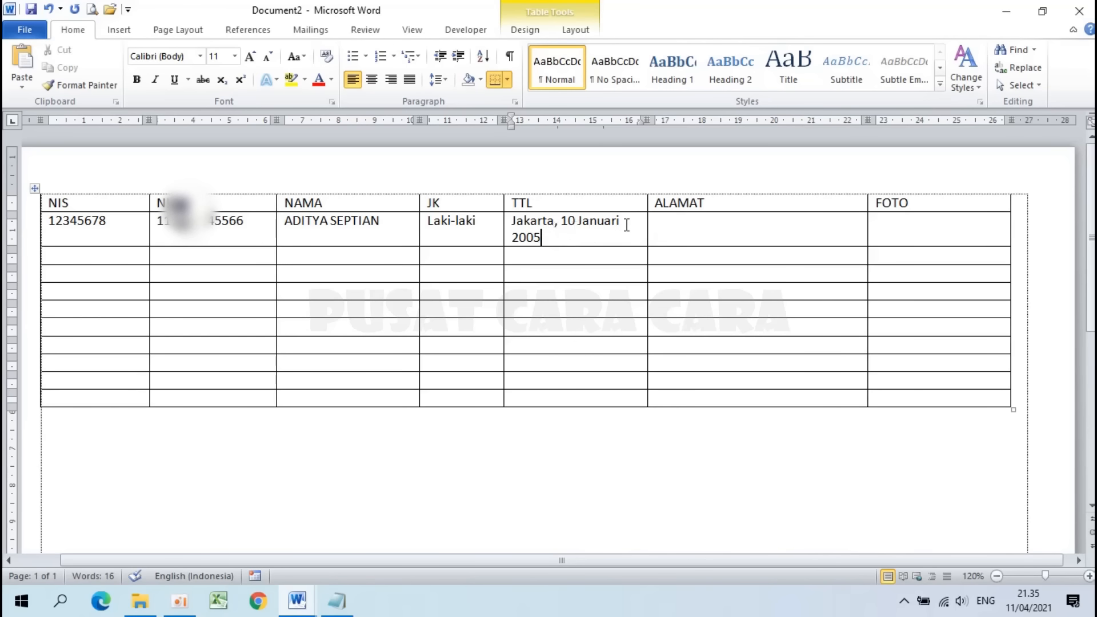
Step: After checking the Format Kartu card, enter the student's home address under ALAMAT
click(687, 228)
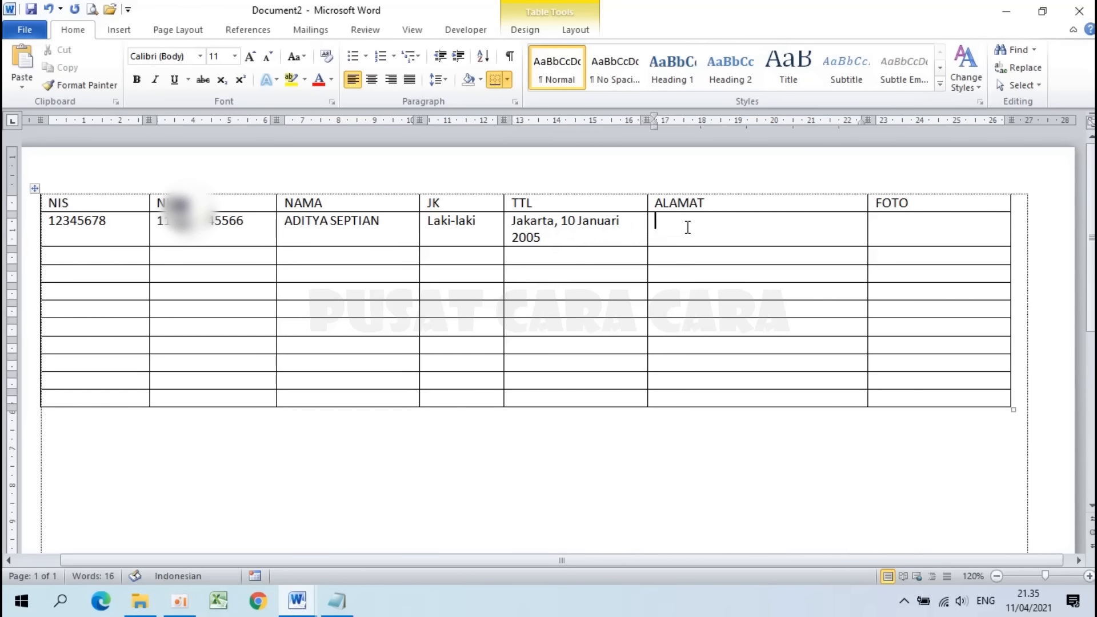
mouse_move(297, 600)
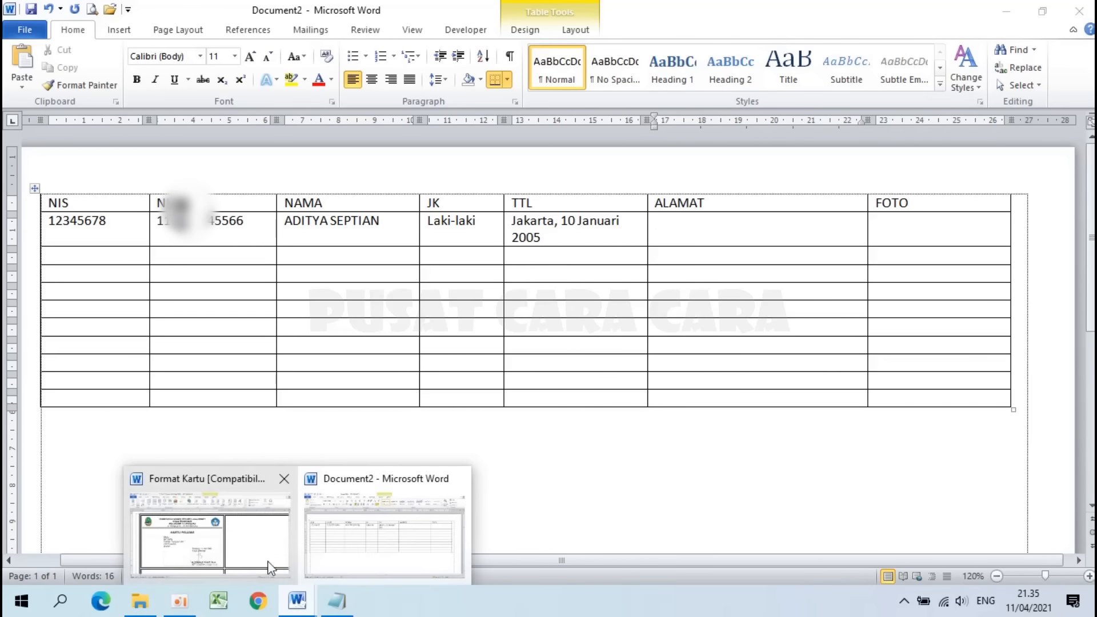
click(209, 529)
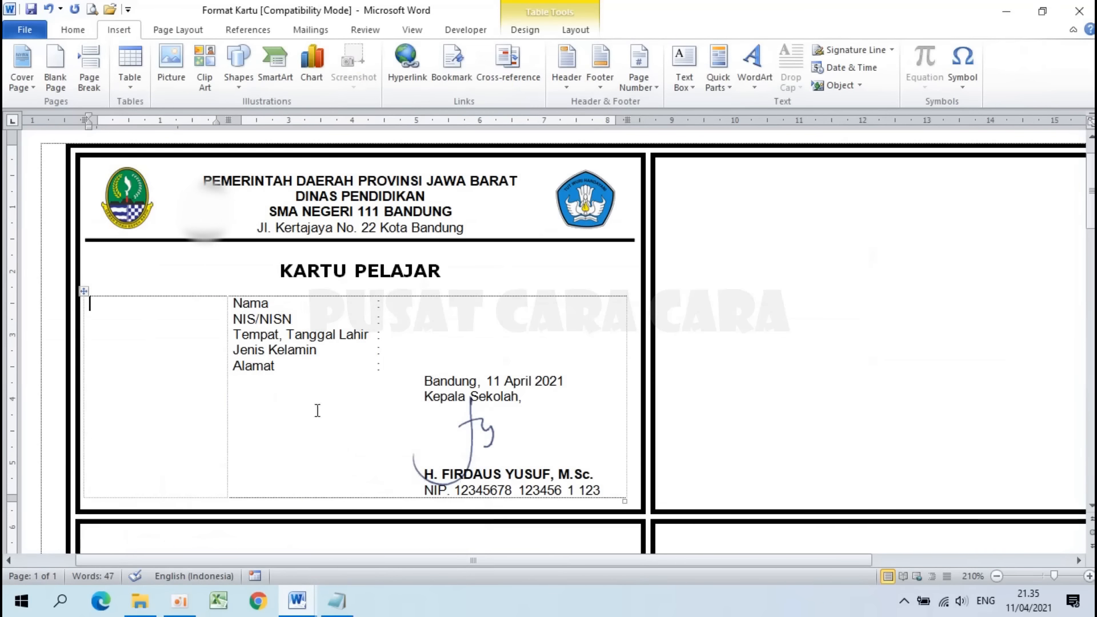
mouse_move(307, 614)
click(398, 547)
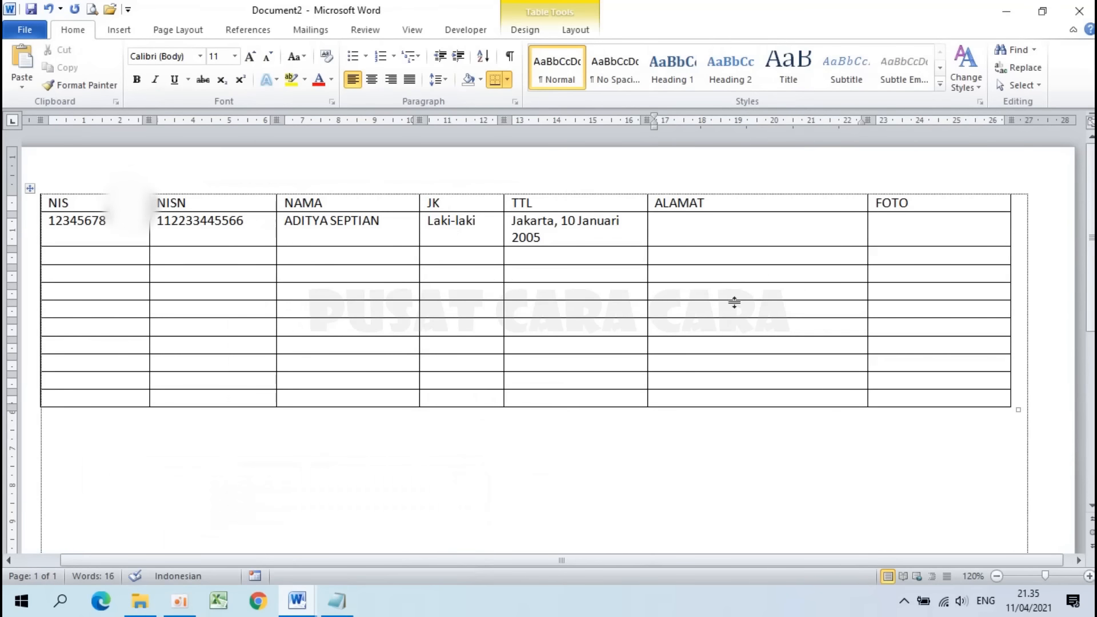
click(705, 230)
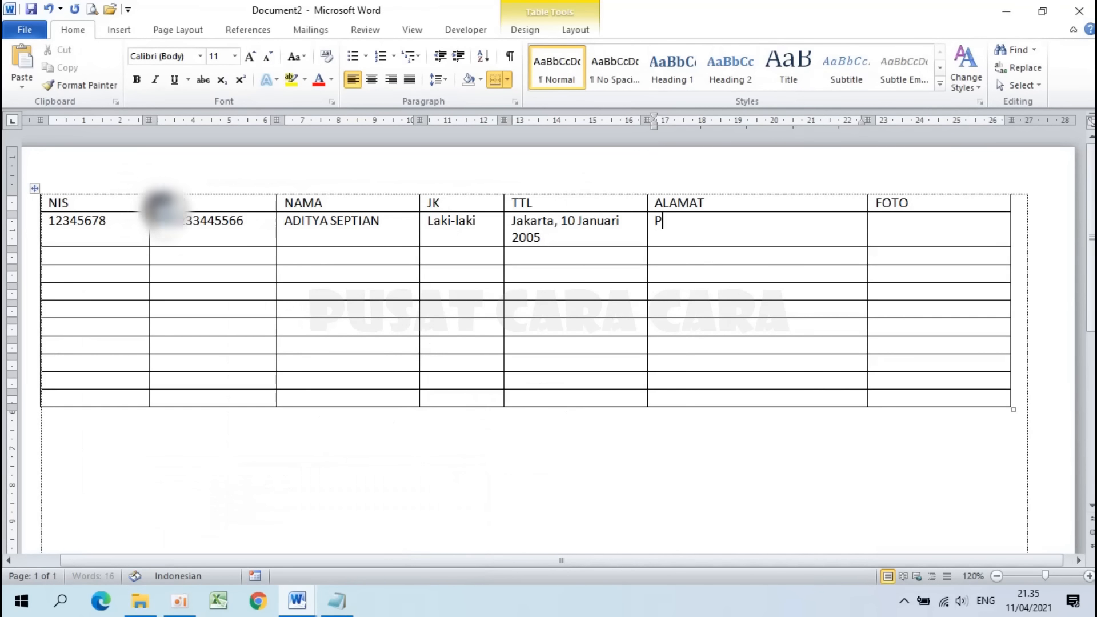
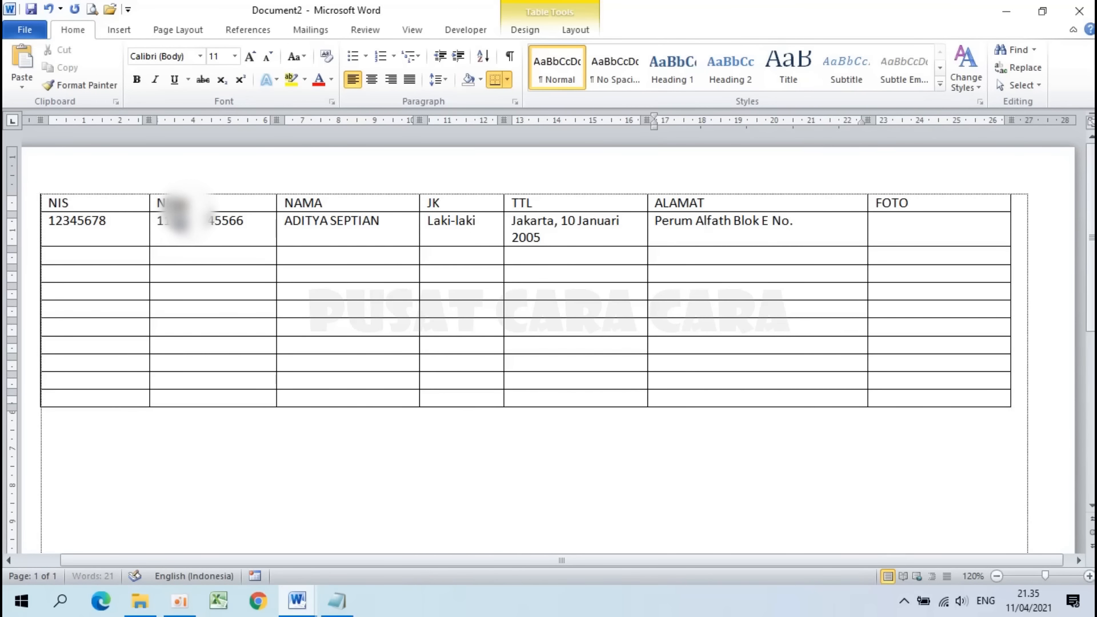
click(914, 225)
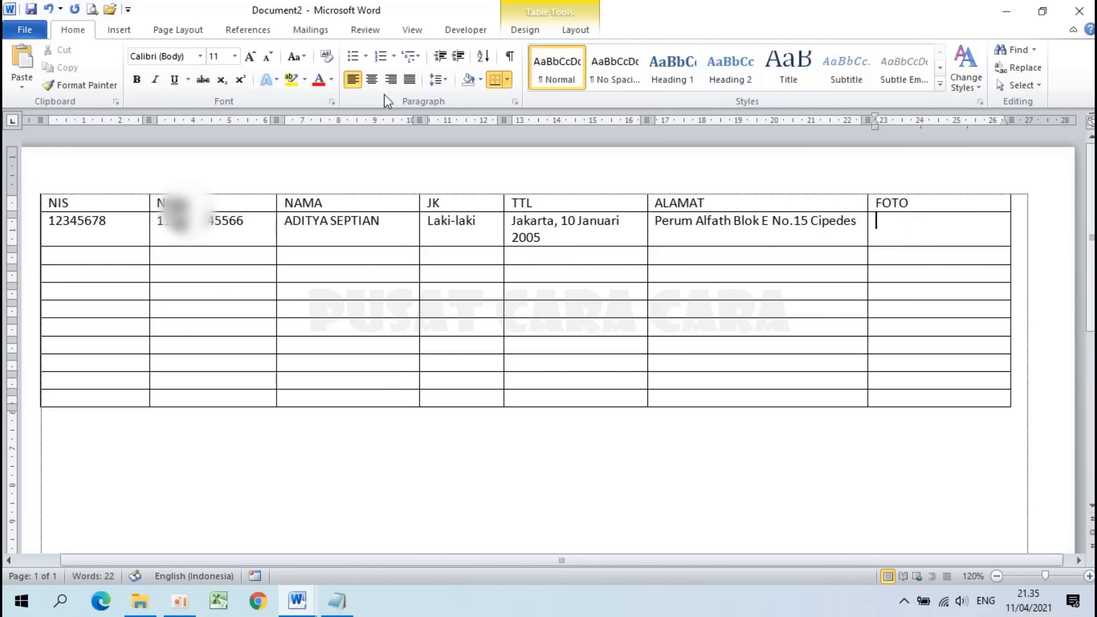
click(119, 32)
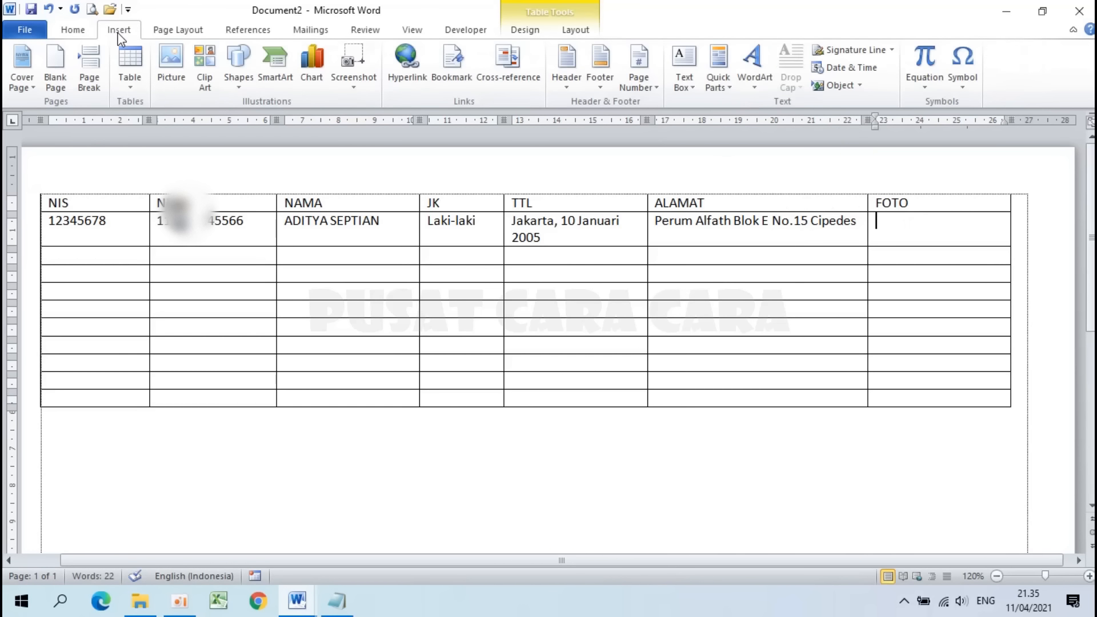
Step: Insert student photo 1 from the Foto folder into the FOTO cell
click(182, 64)
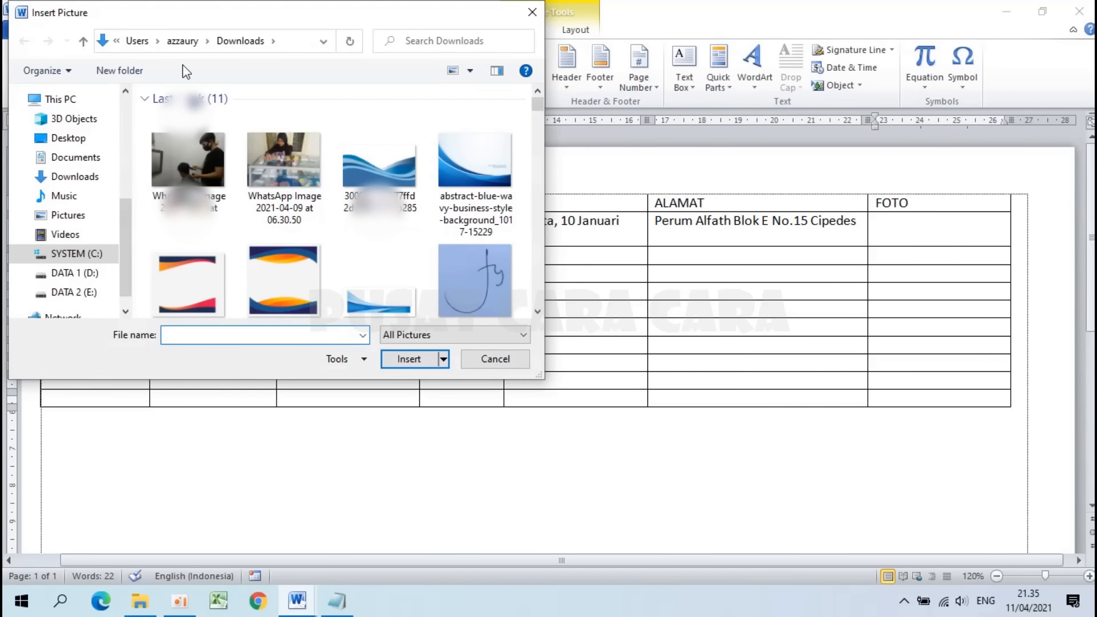
drag(125, 225, 125, 147)
click(92, 154)
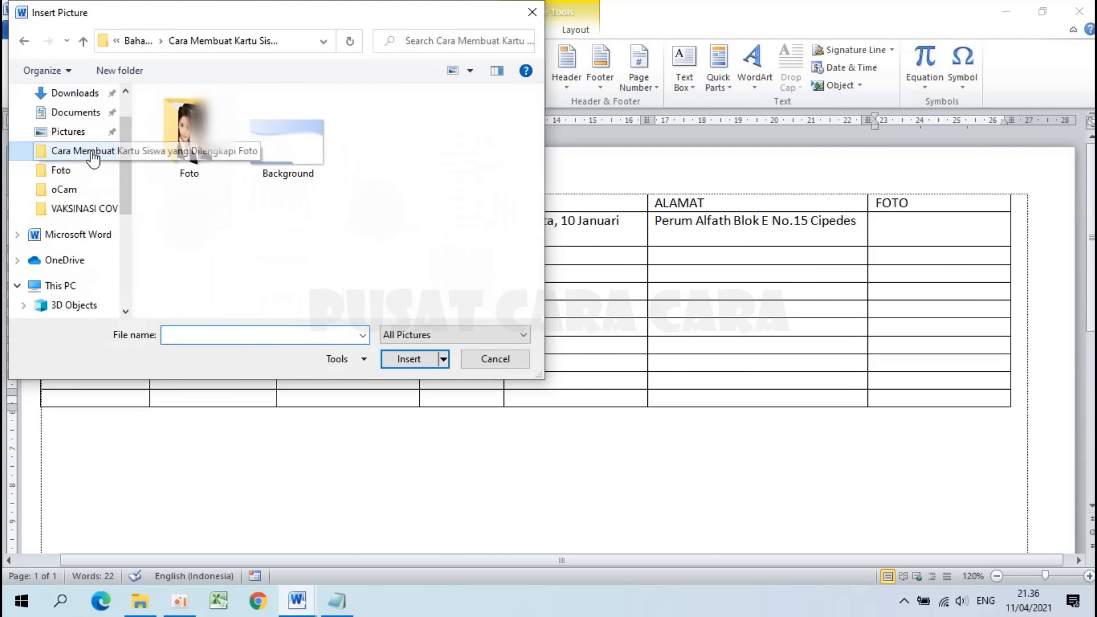
double_click(194, 143)
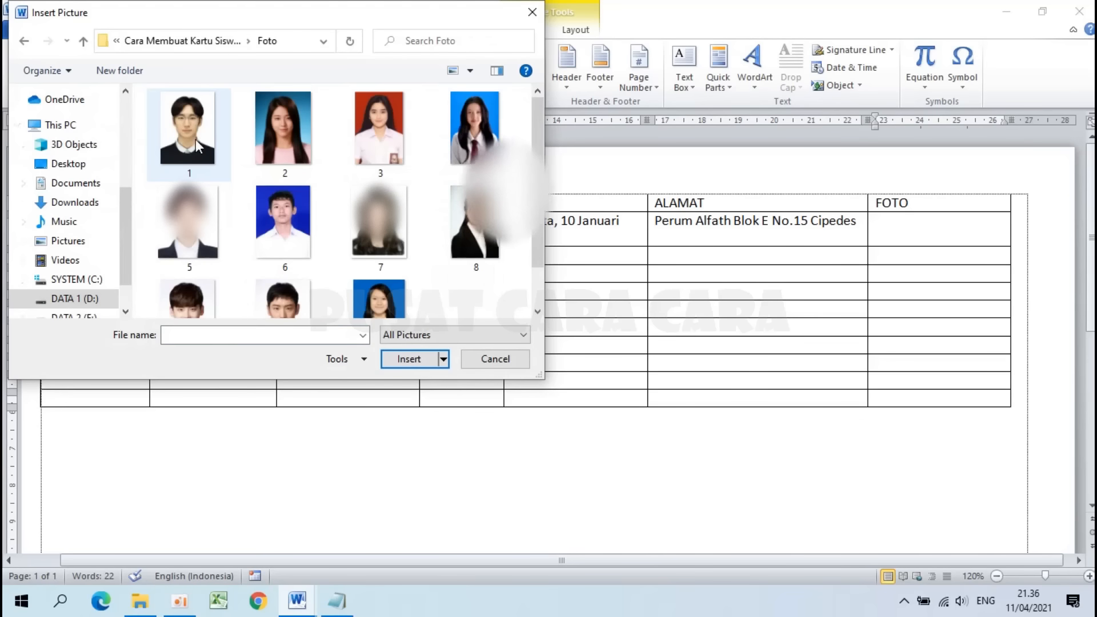
click(197, 149)
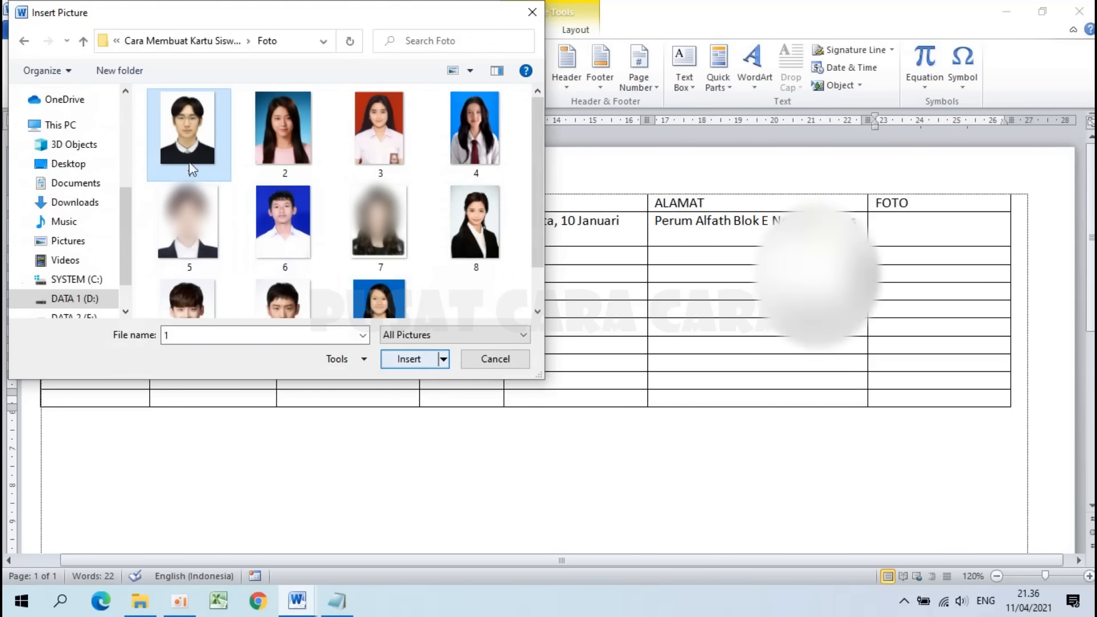
click(396, 360)
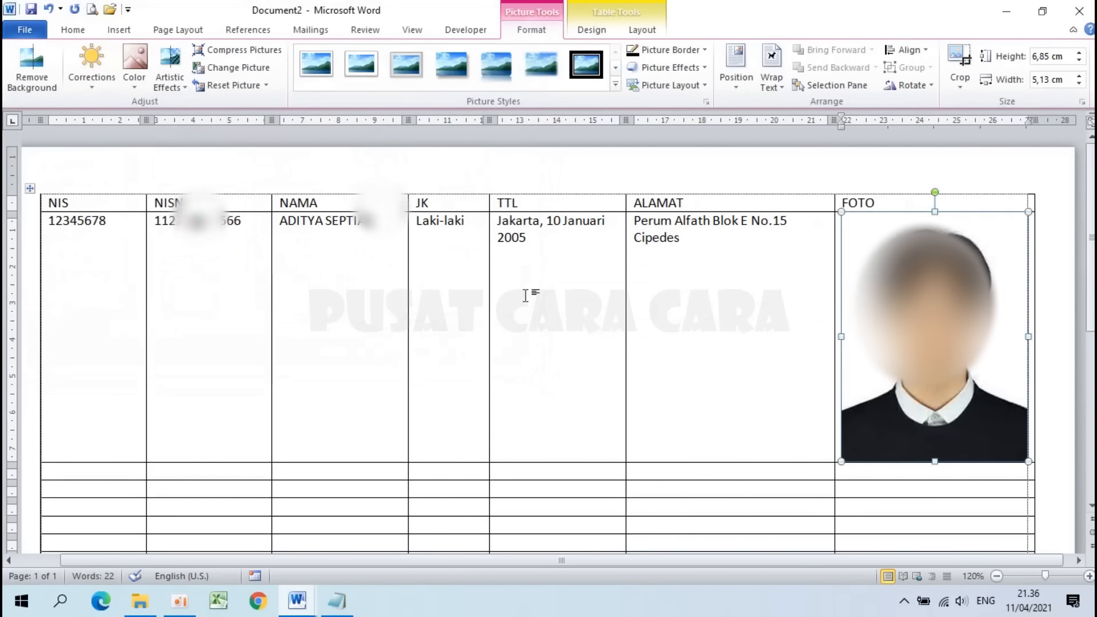
Step: Compare against the Format Kartu card, then return to Document2
click(292, 611)
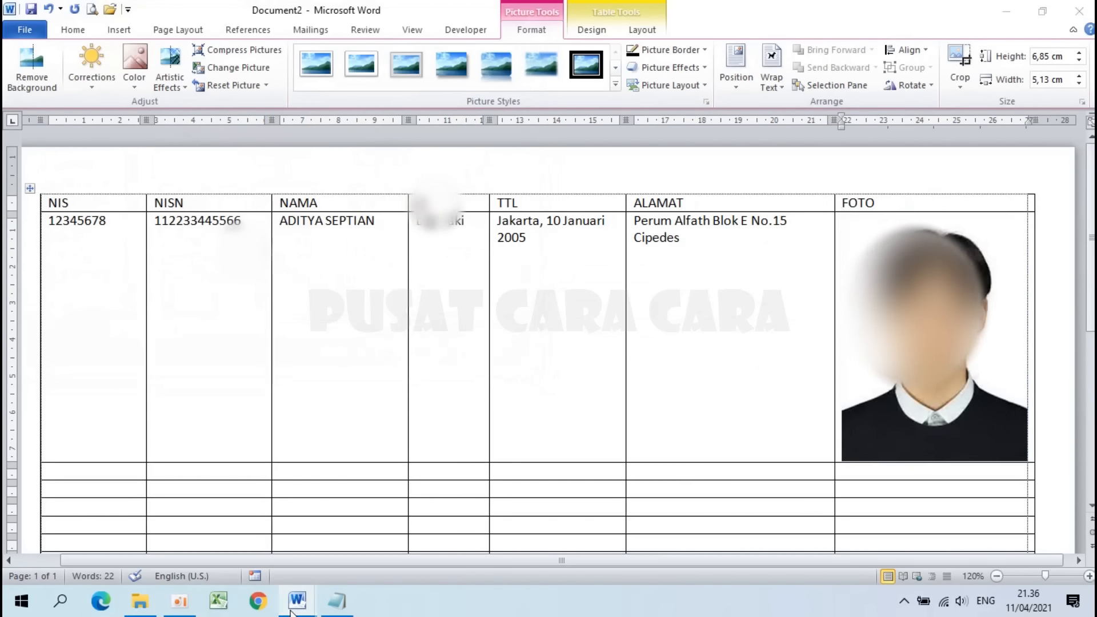
click(207, 531)
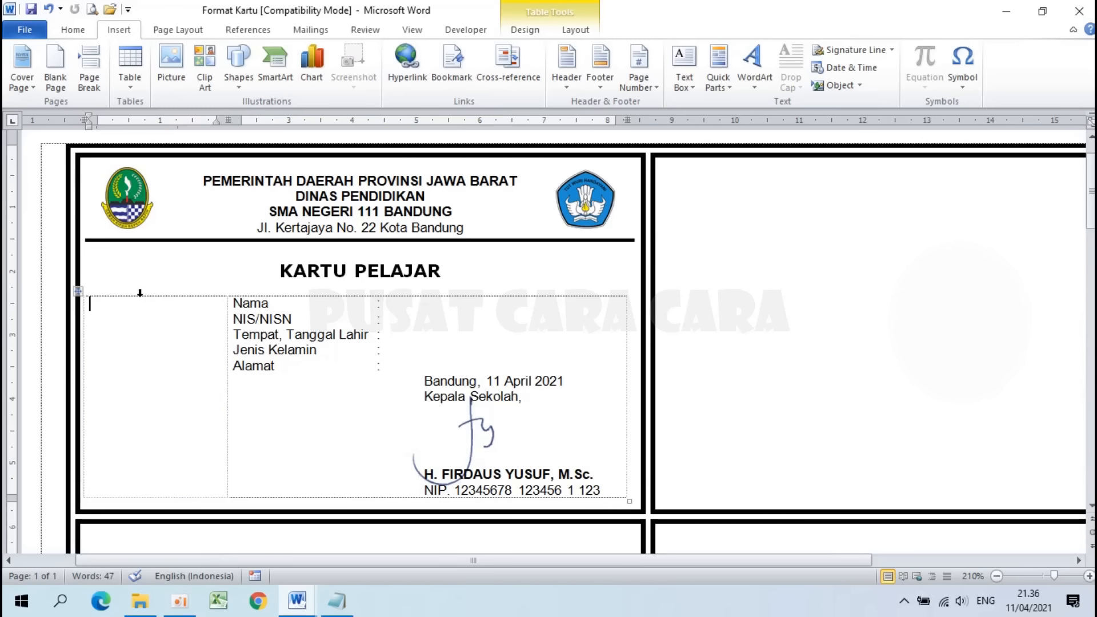
mouse_move(308, 607)
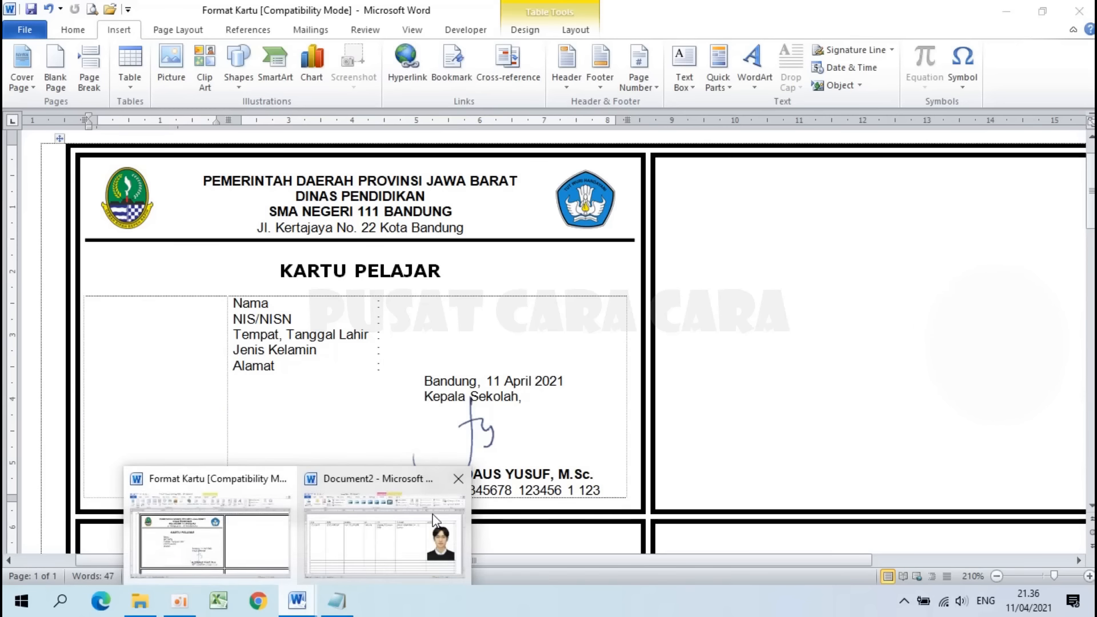
click(400, 531)
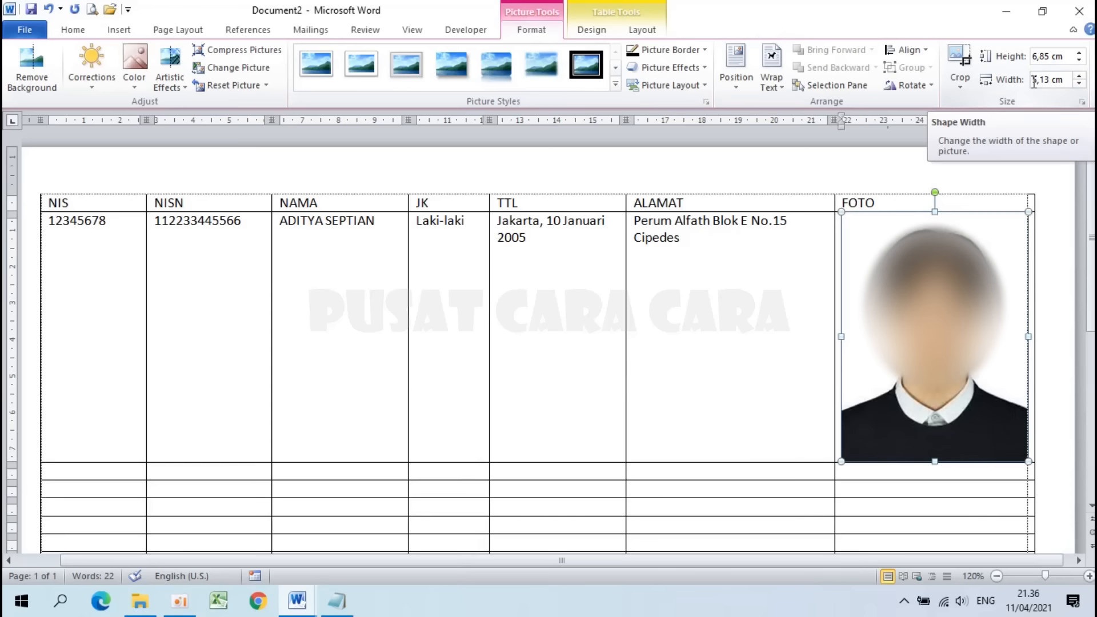
Step: Resize the student photo to 2 cm wide
click(1035, 80)
text(2)
key(Return)
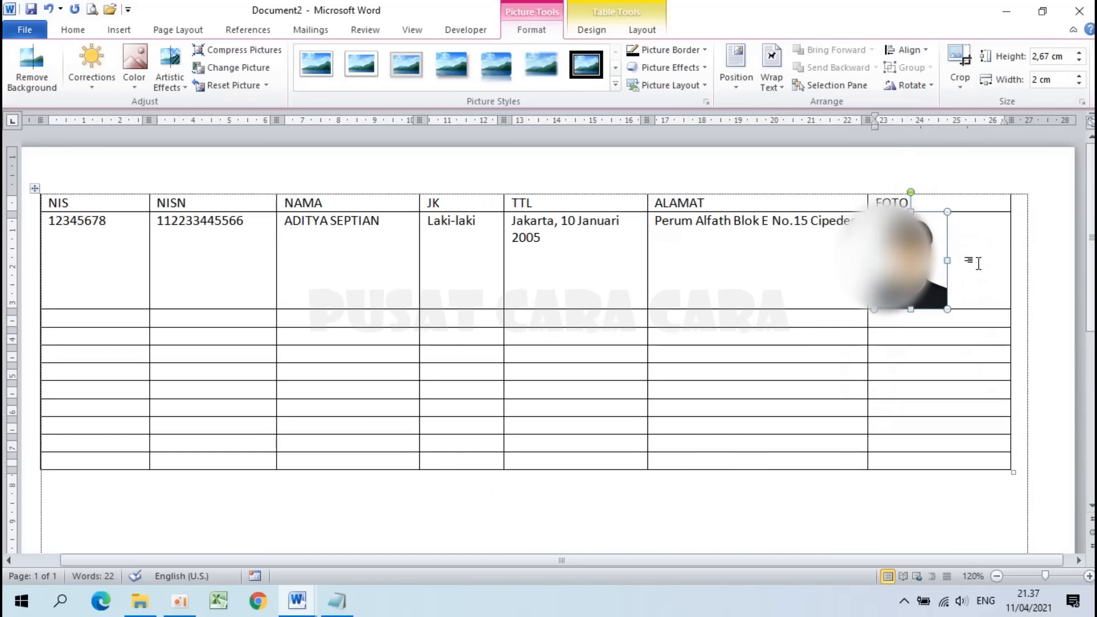
click(978, 263)
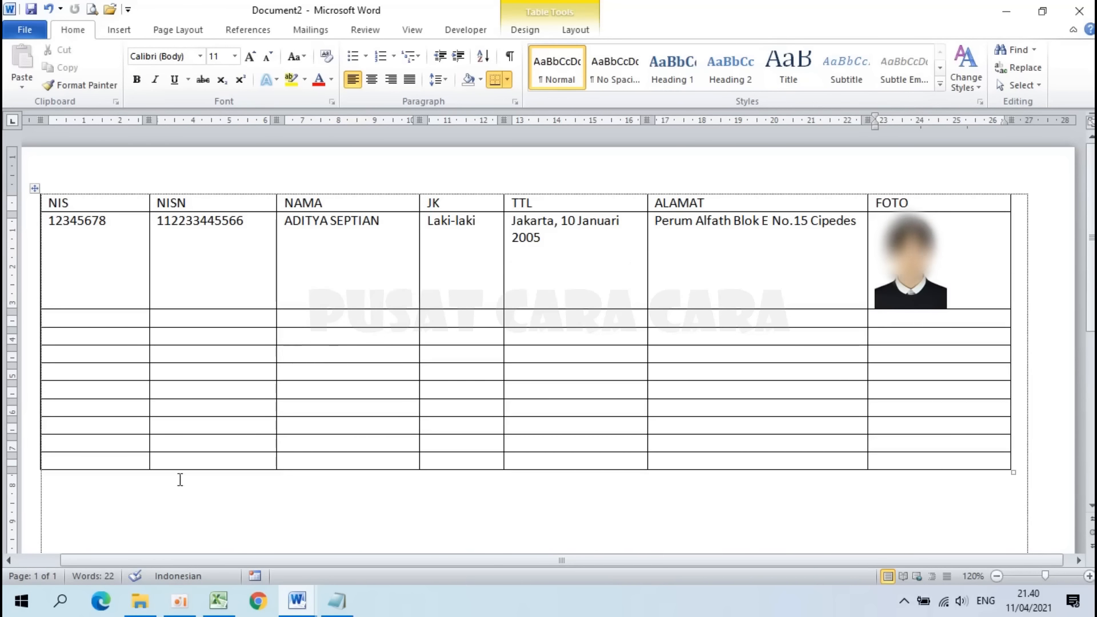
Step: Open the Master Data Siswa workbook from File Explorer
click(146, 607)
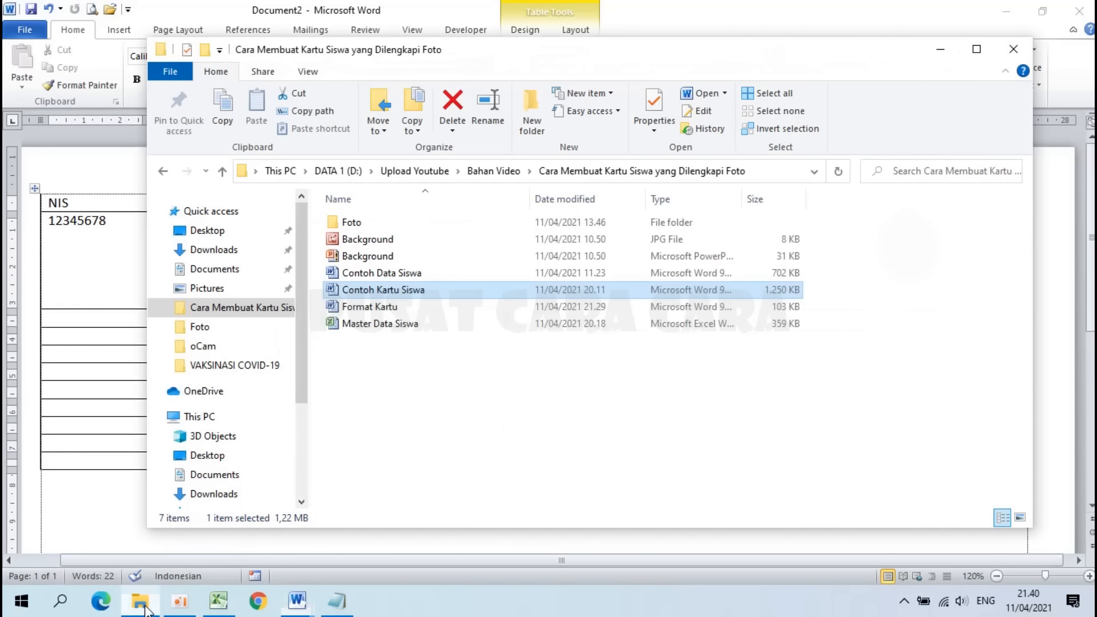
click(404, 330)
double_click(405, 331)
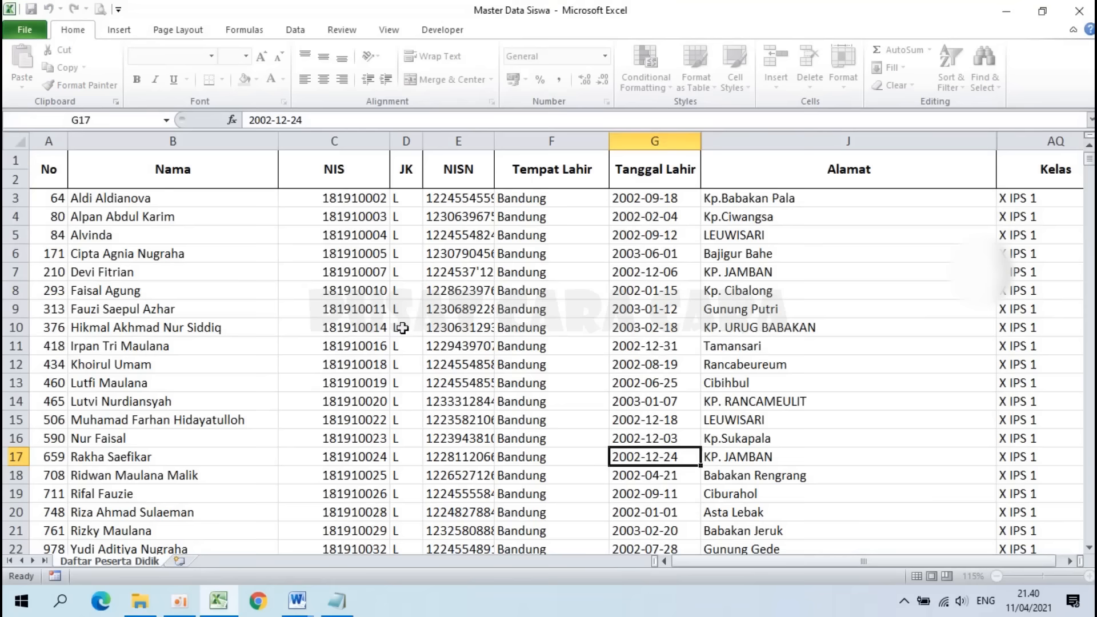
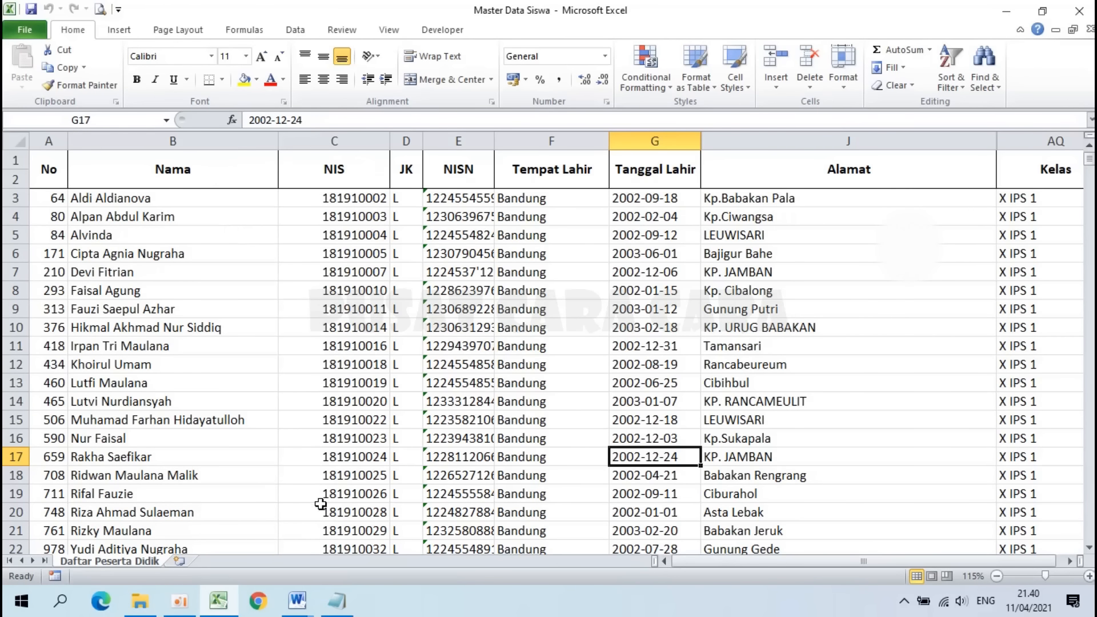
Step: Switch from the Excel workbook to the blank Word document Document4
mouse_move(297, 600)
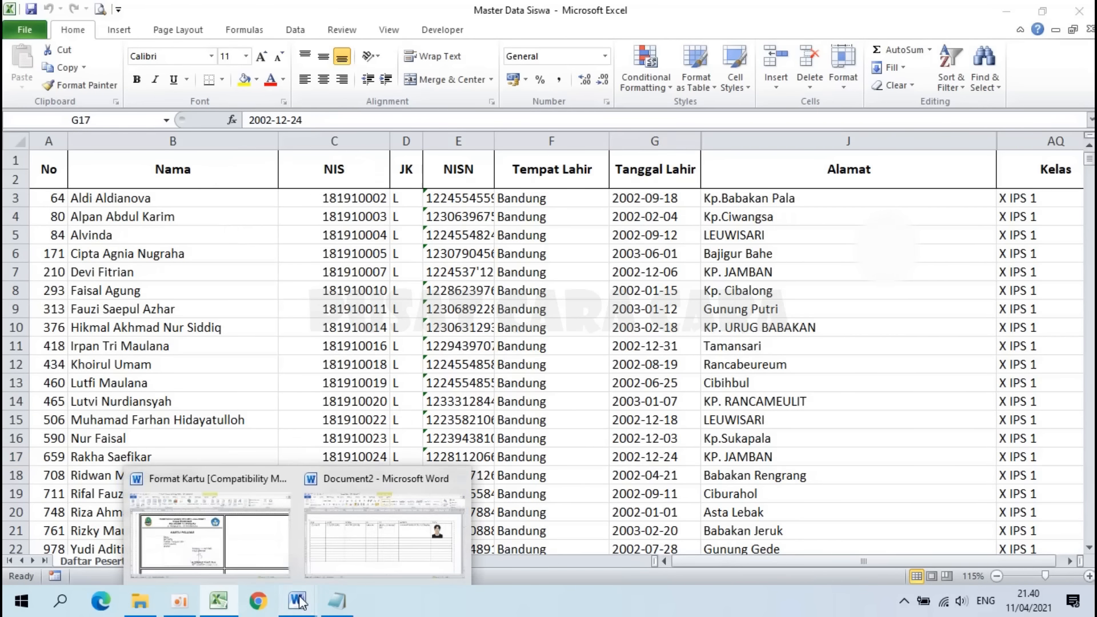
click(426, 518)
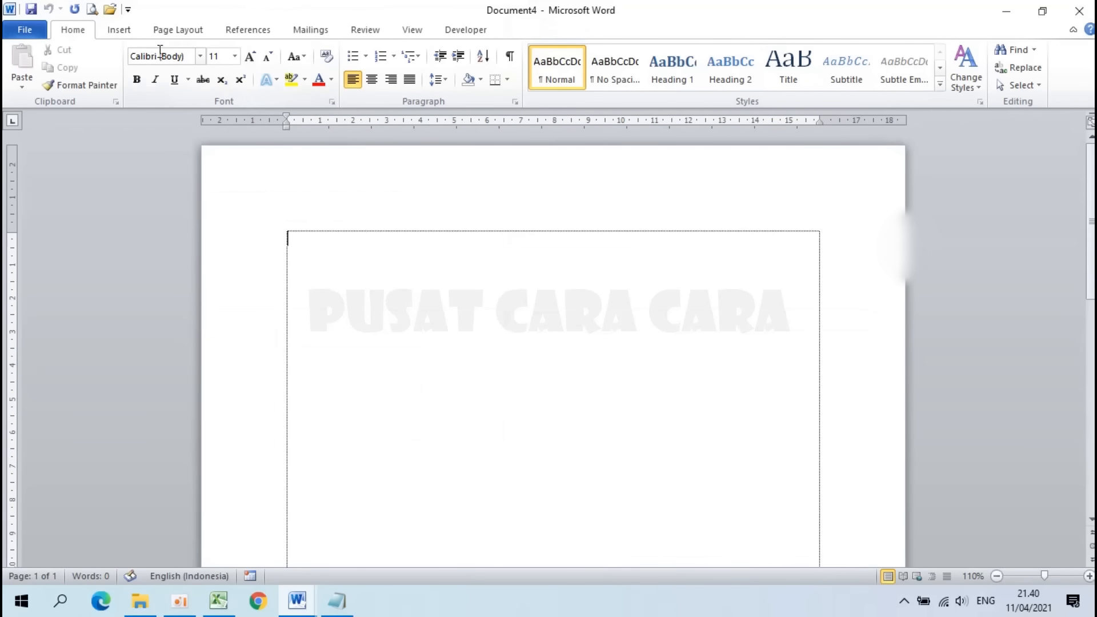
Step: Set Document4's page to Landscape orientation with Narrow margins
click(165, 32)
click(167, 80)
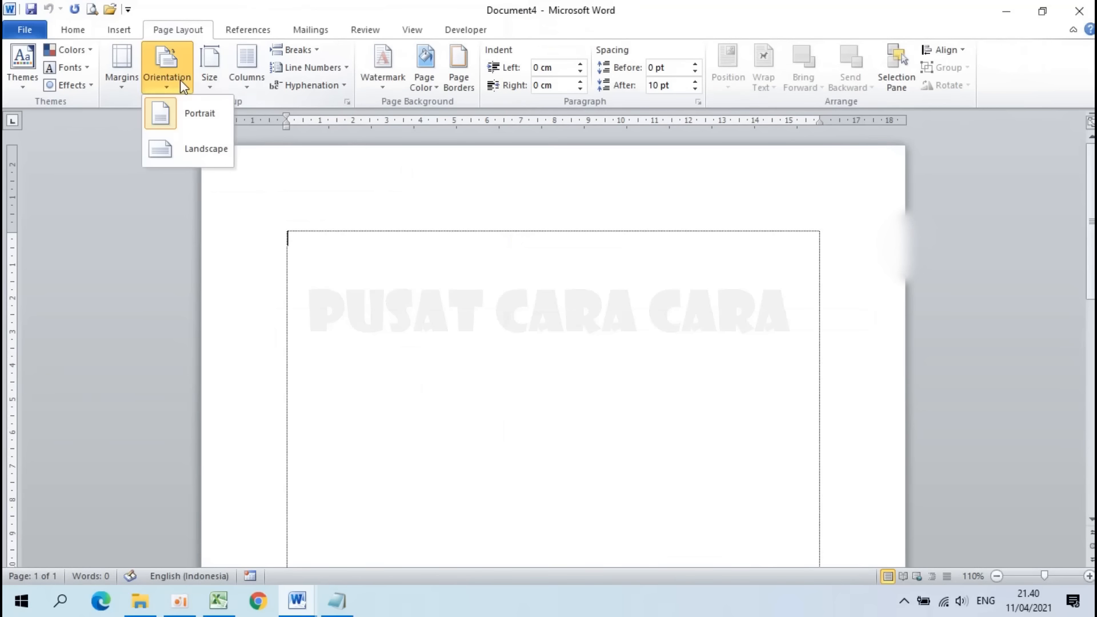
click(200, 152)
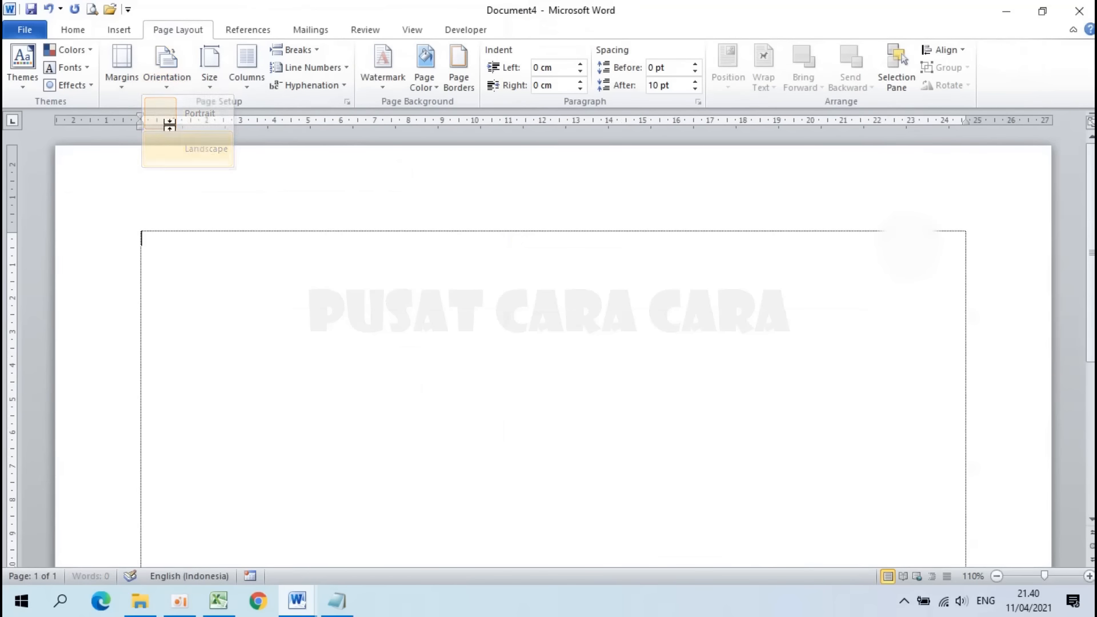
click(122, 67)
click(193, 230)
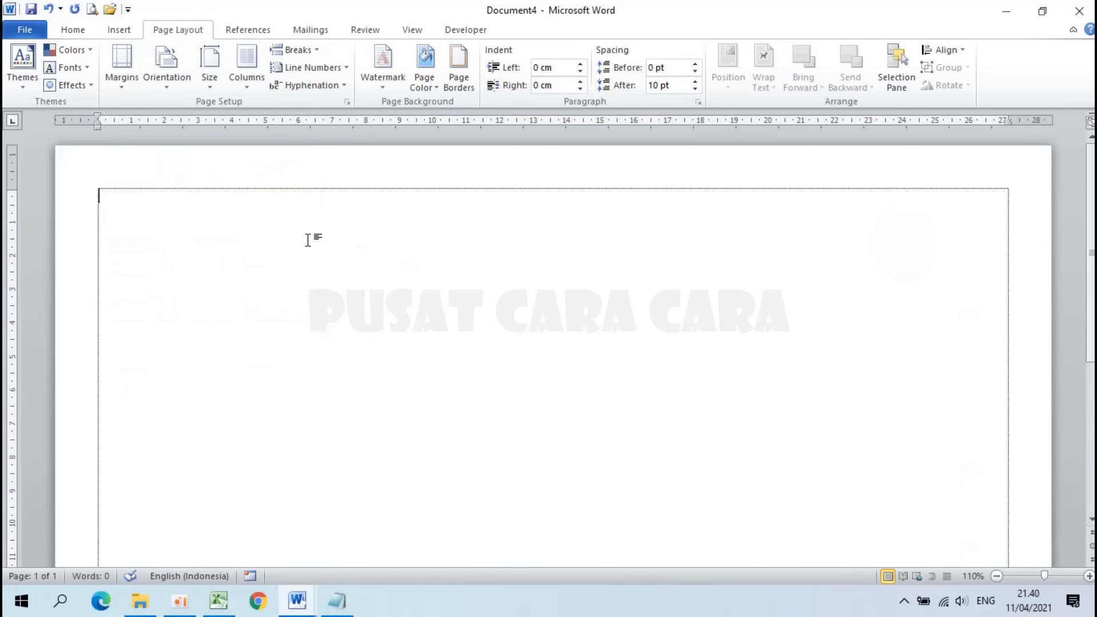
Step: Copy the NIS numbers in Excel cells C3:C15 and paste them into Document4
click(228, 605)
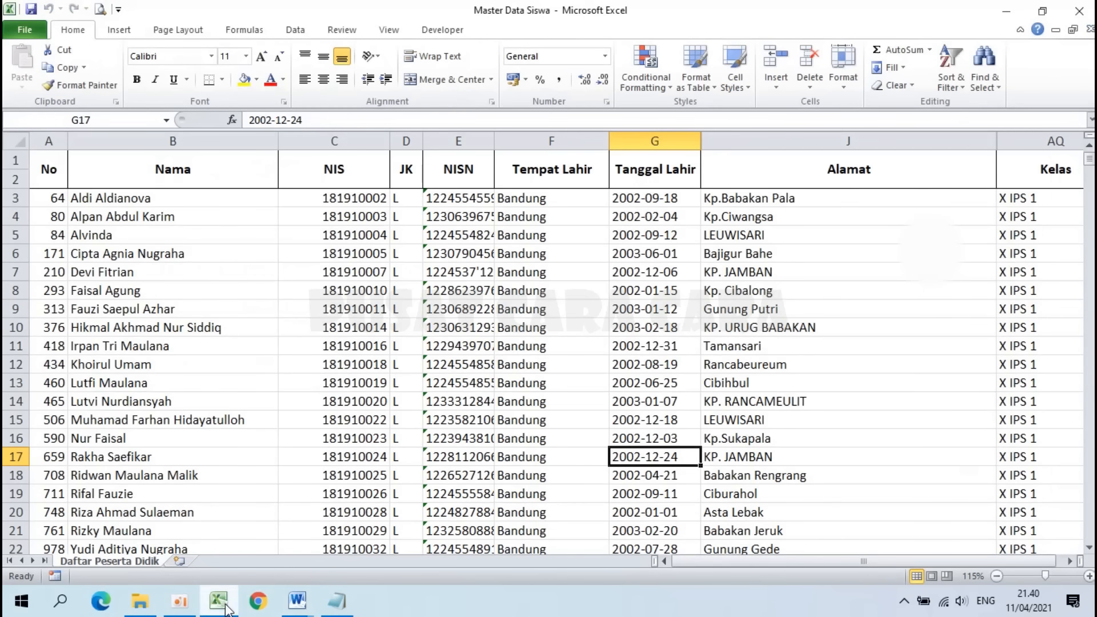
click(434, 259)
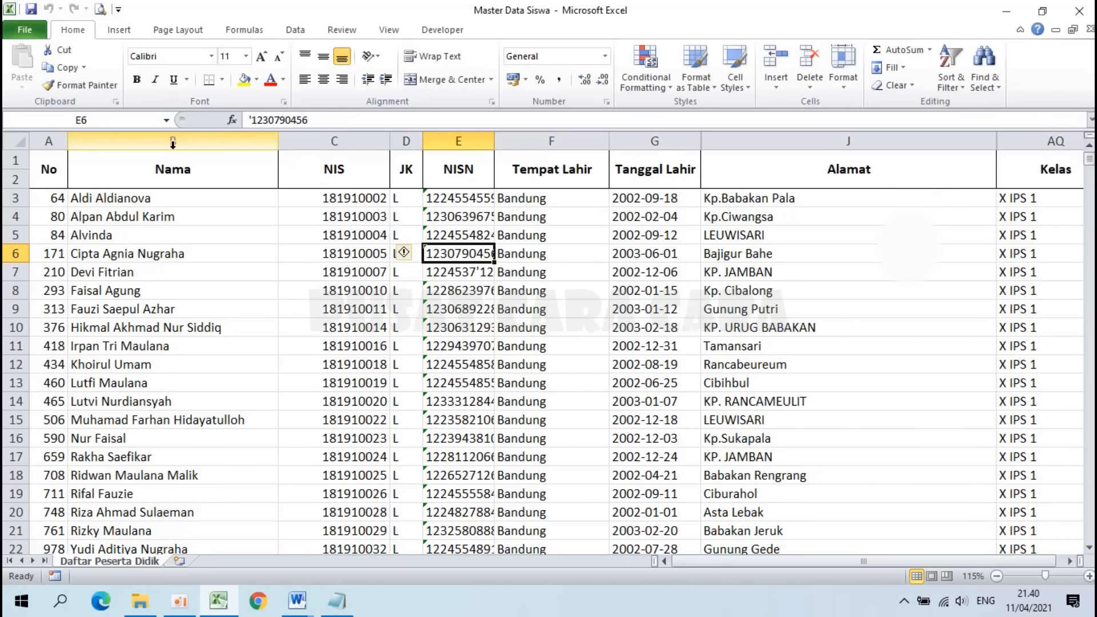
drag(196, 203, 714, 425)
click(334, 246)
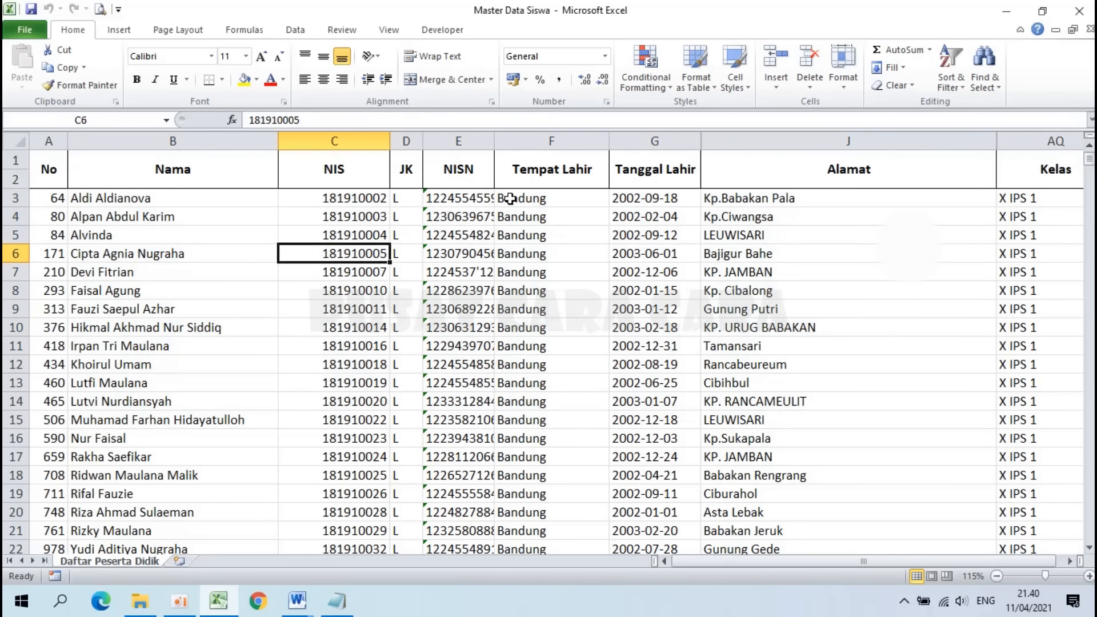
drag(320, 198, 330, 420)
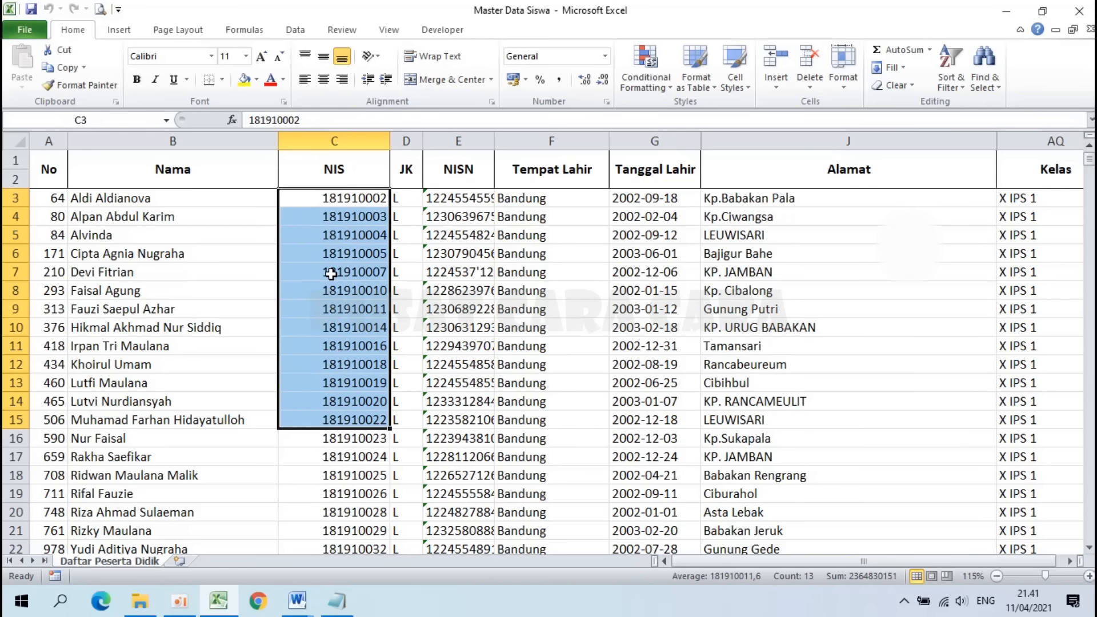
key(ctrl+c)
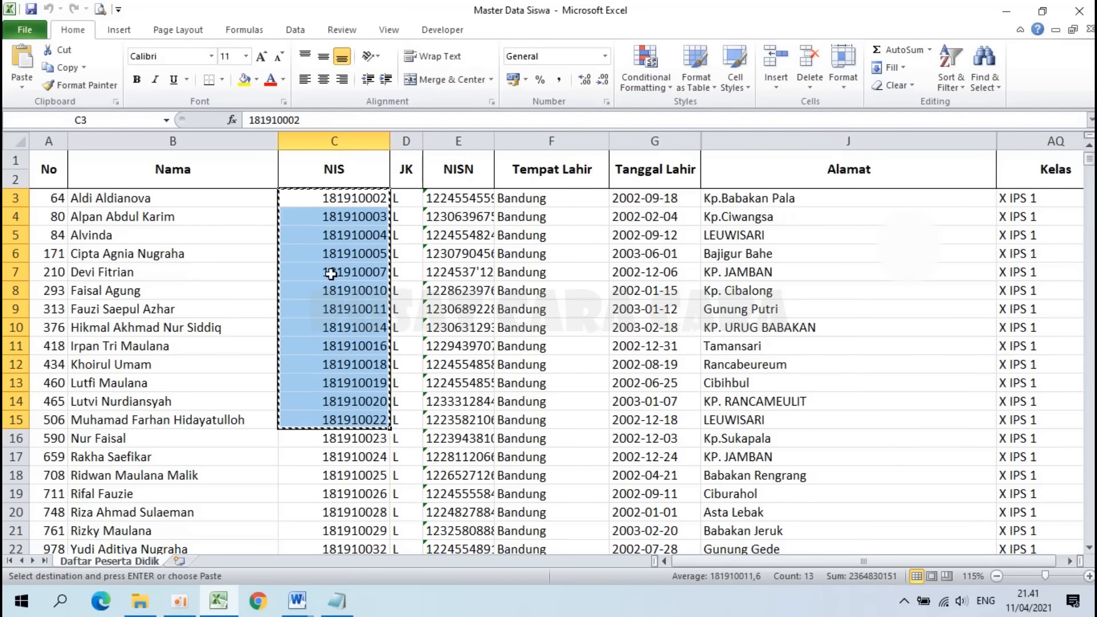
click(306, 610)
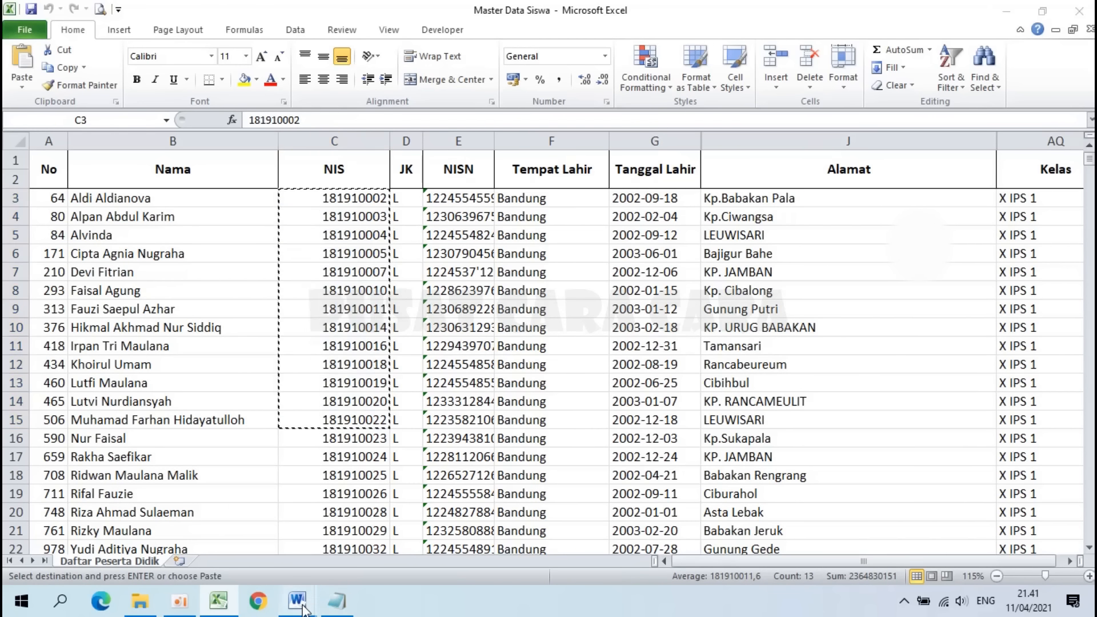
click(461, 513)
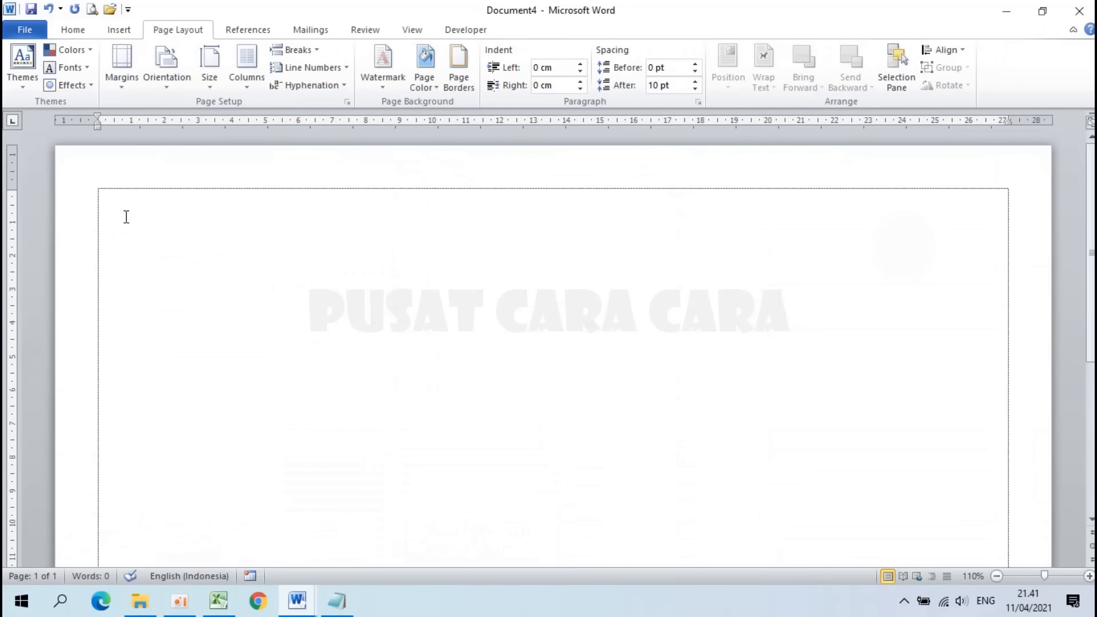
key(ctrl+v)
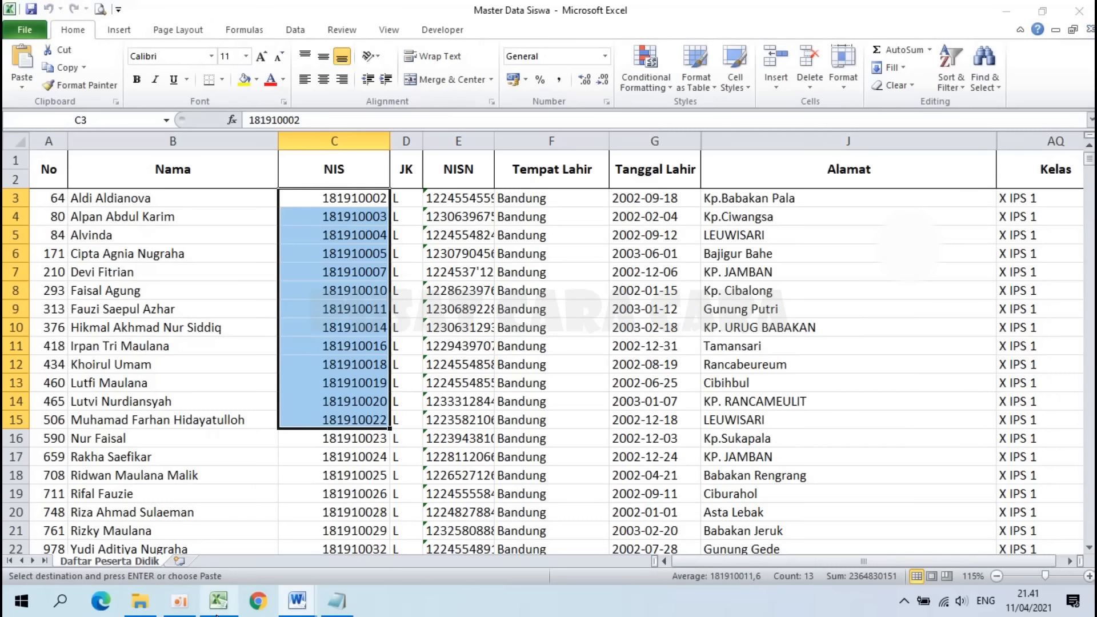
Step: Copy the NISN numbers from E3:E15 and paste them as a column beside the NIS numbers
click(219, 601)
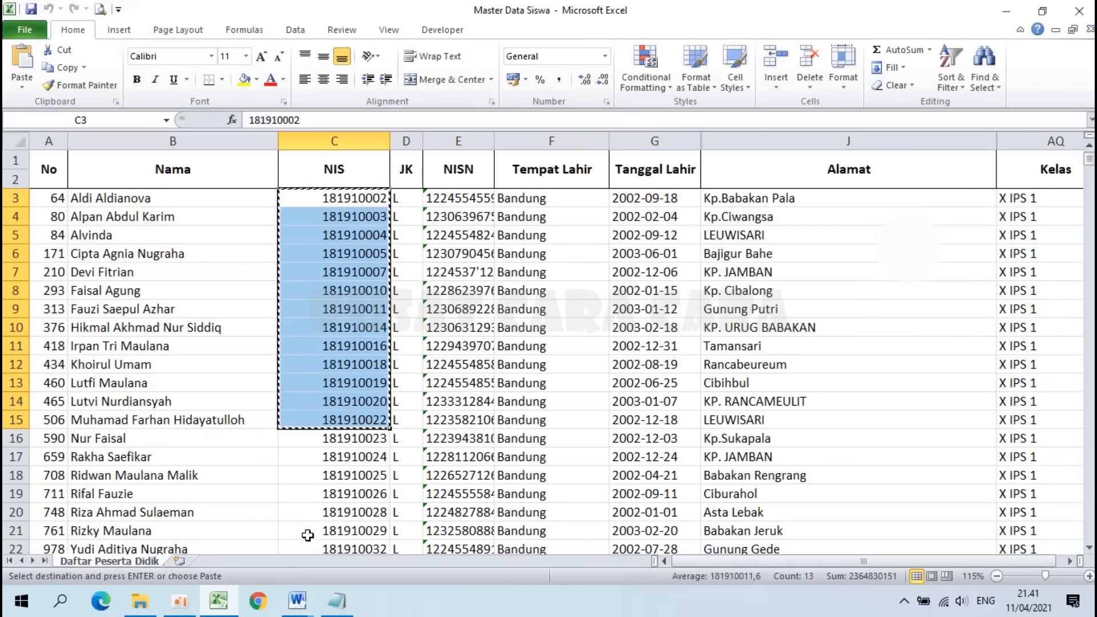
click(462, 200)
drag(461, 200, 445, 418)
key(ctrl+c)
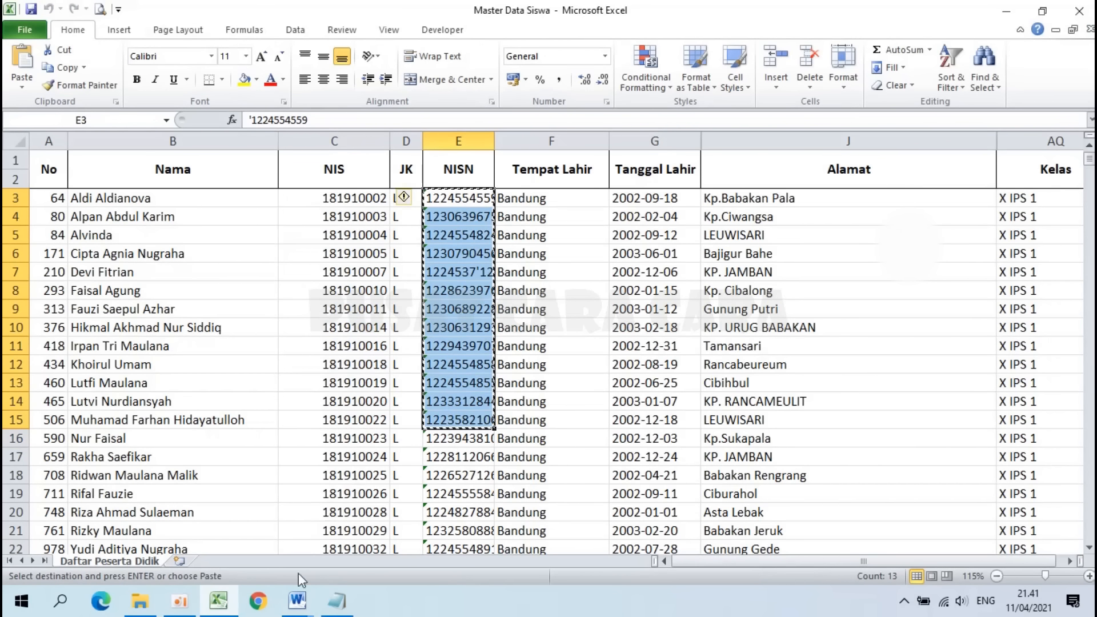
mouse_move(297, 601)
click(483, 563)
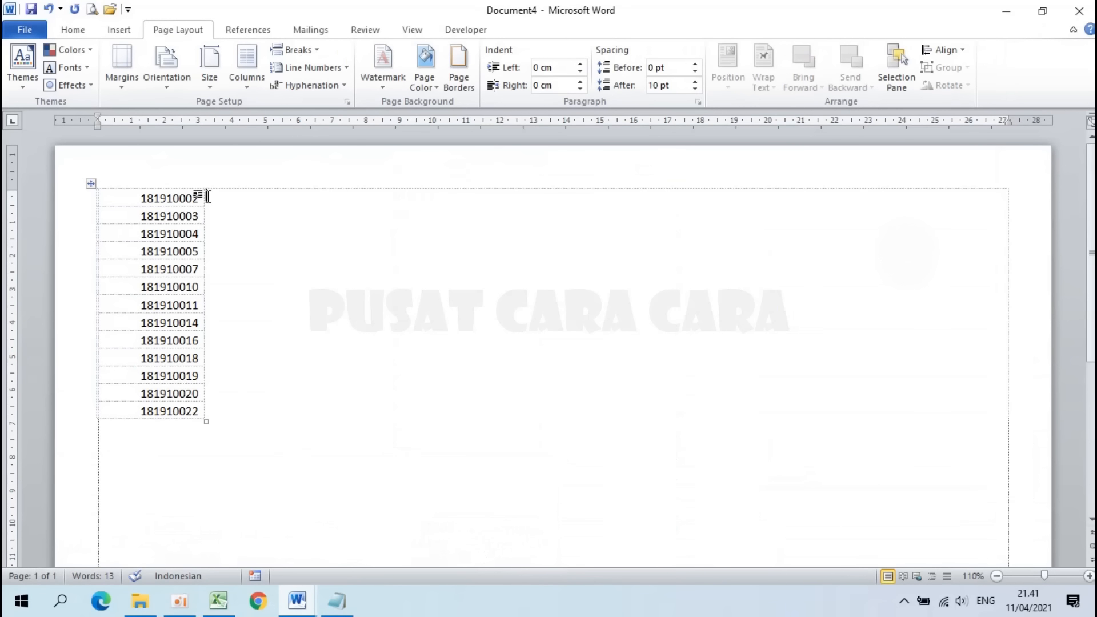
click(207, 197)
key(ctrl+v)
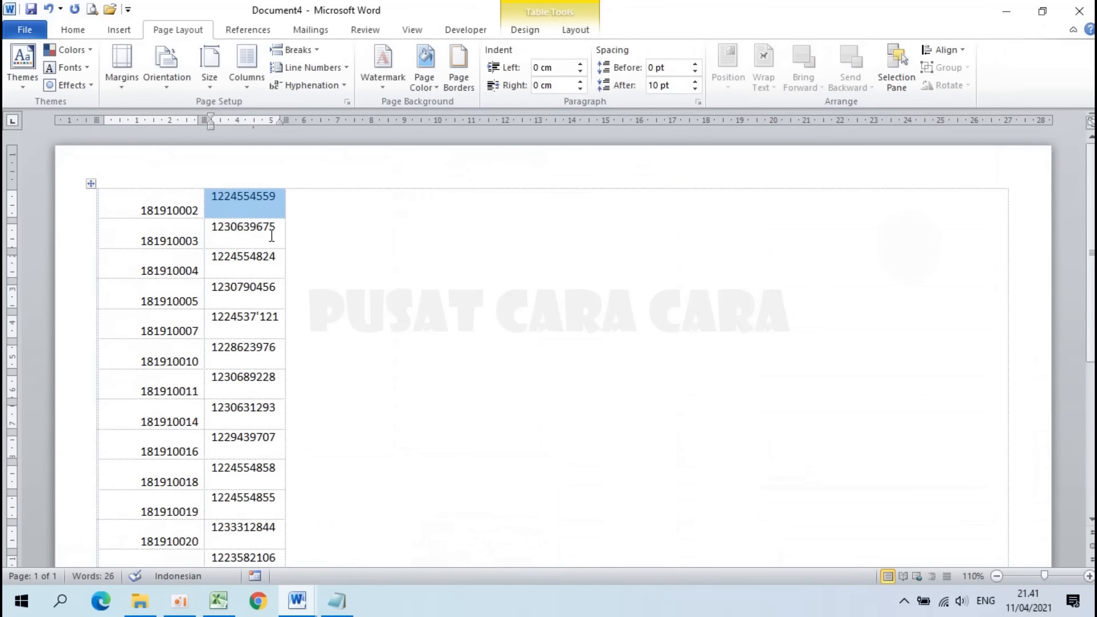
Step: Copy the student names from B3:B15 and paste them as a third column after NISN
click(218, 600)
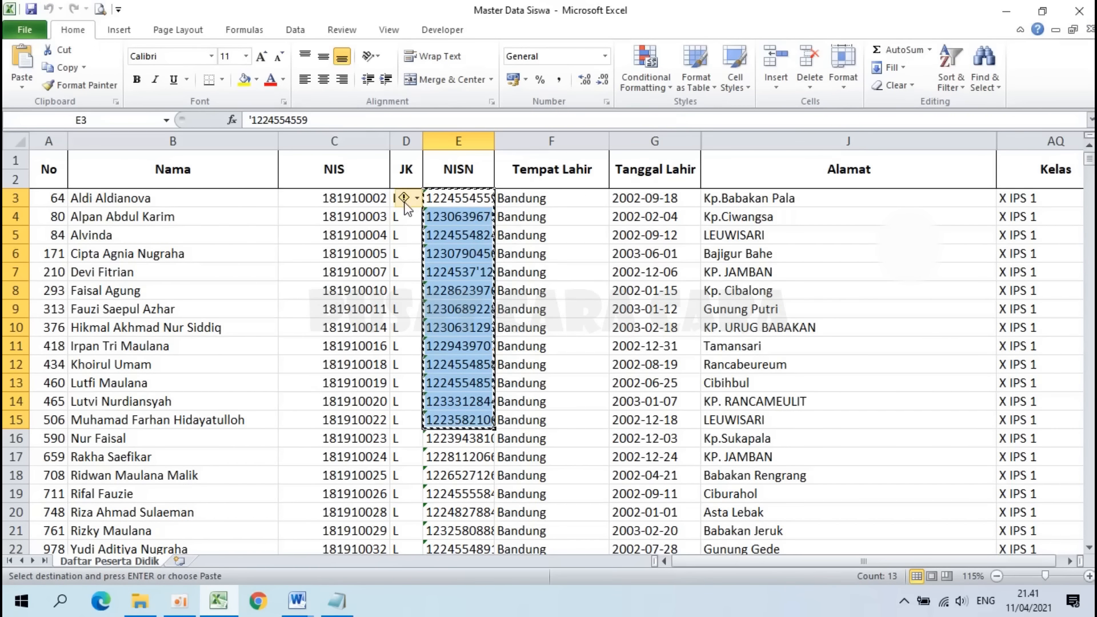
click(193, 198)
drag(194, 198, 195, 420)
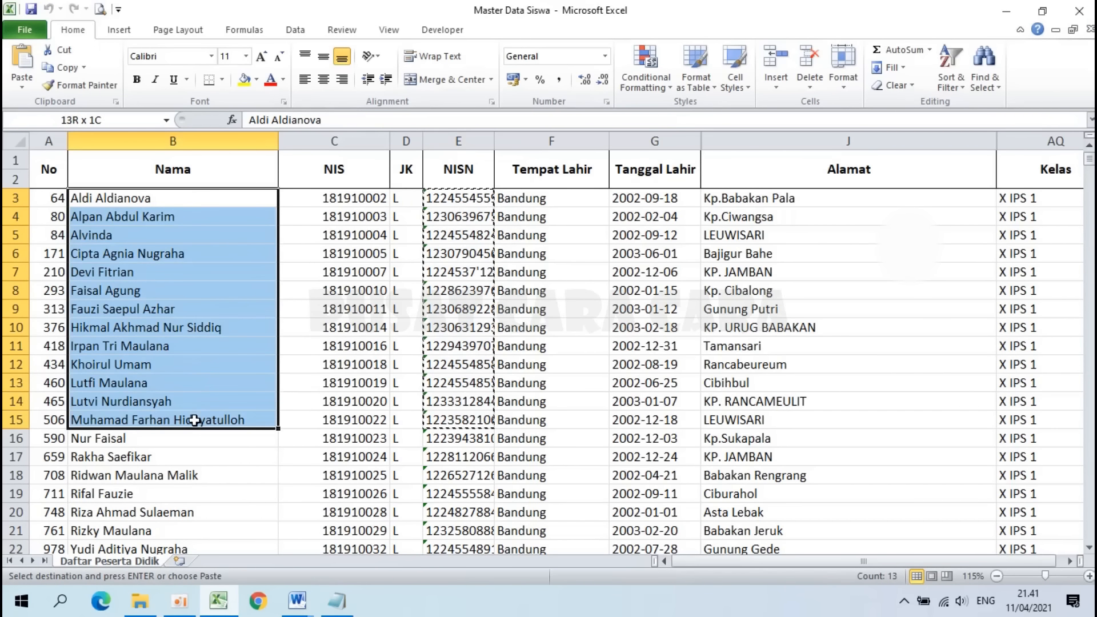
key(ctrl+c)
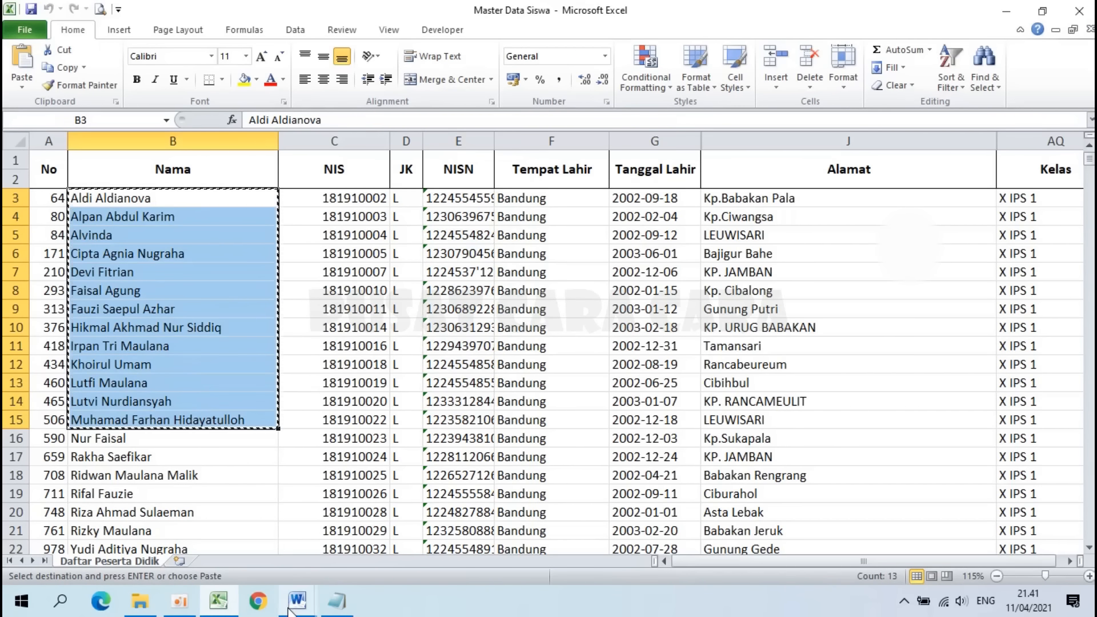
click(297, 600)
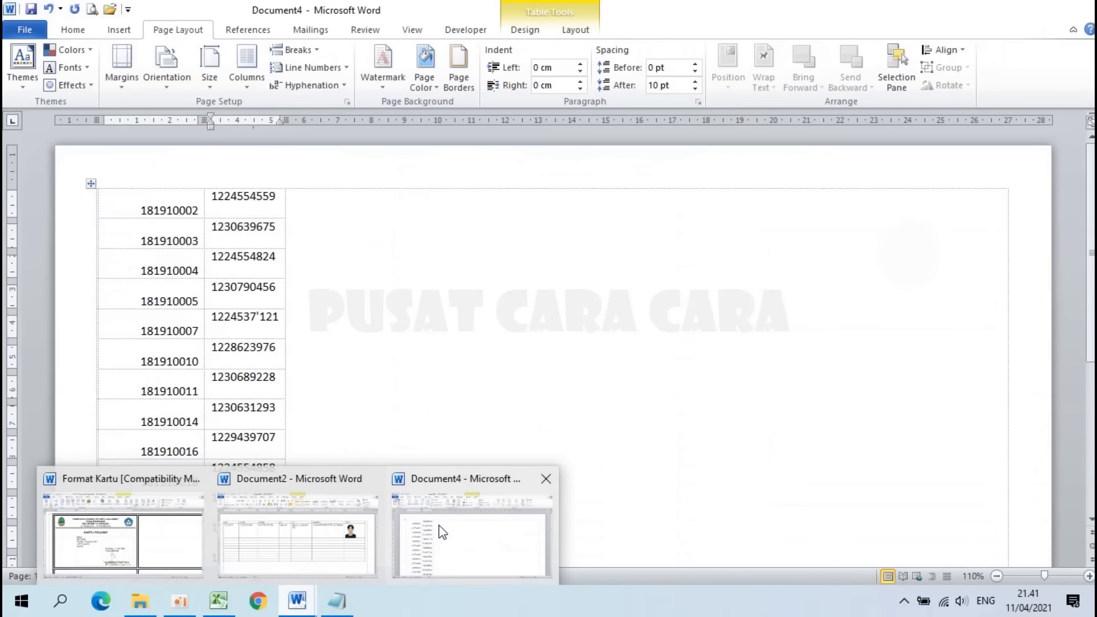
click(439, 526)
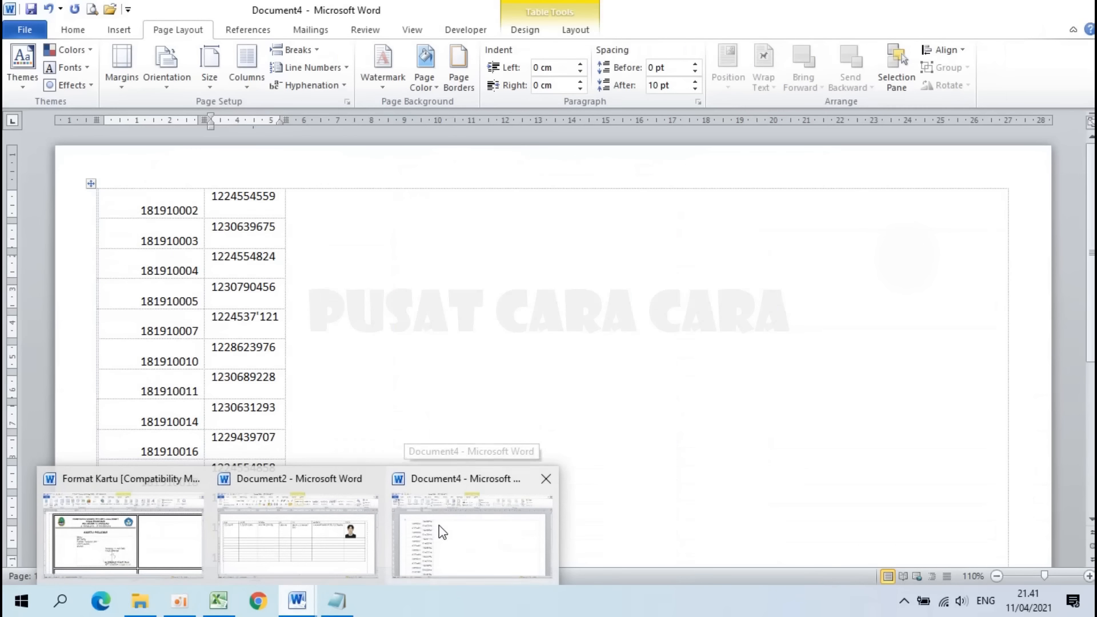
click(291, 203)
key(ctrl+v)
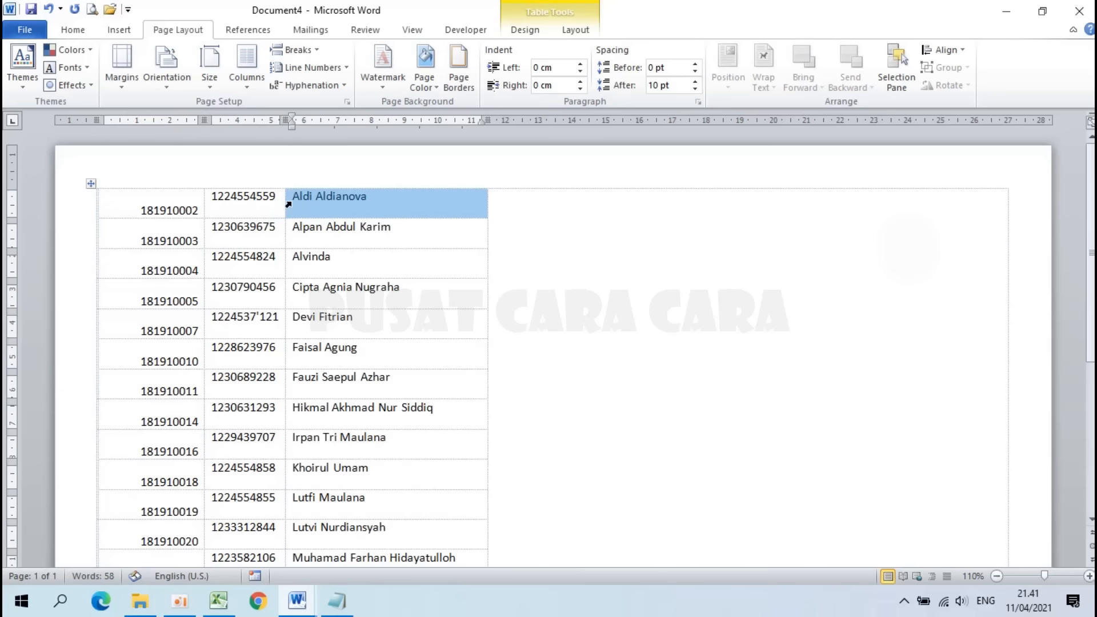
click(500, 201)
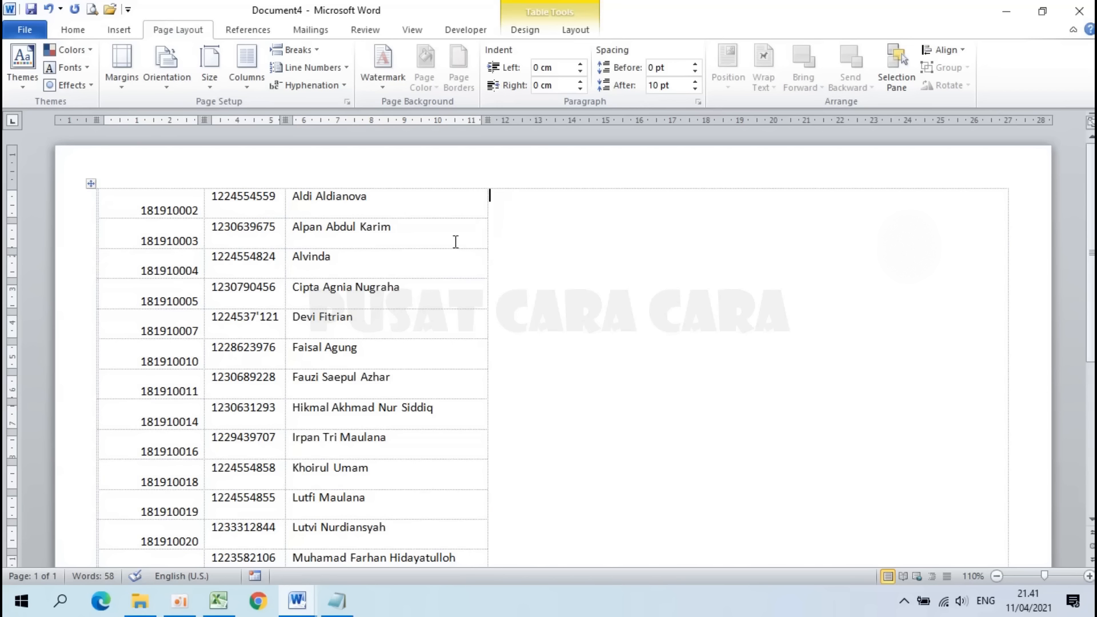
Step: Add an empty column to the right of the names column
click(455, 186)
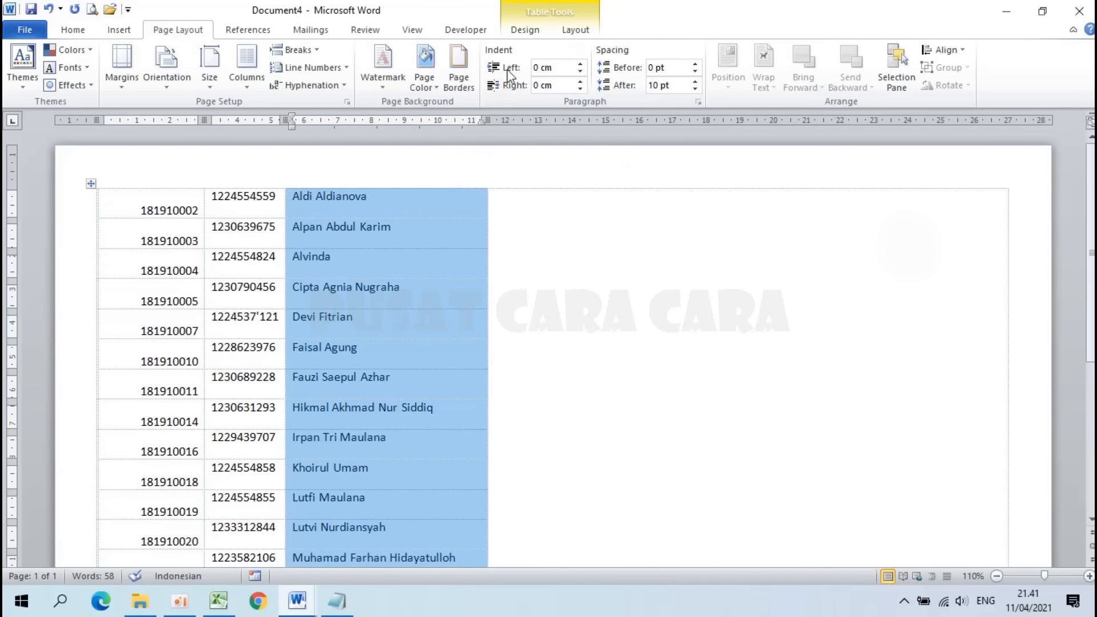
click(570, 34)
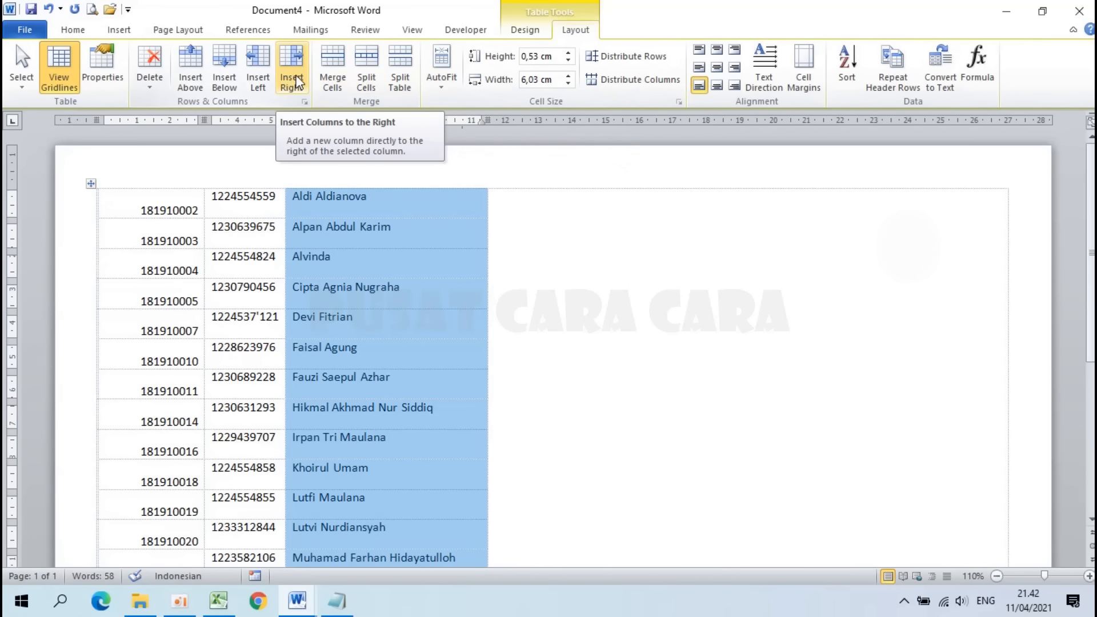
click(296, 83)
click(566, 210)
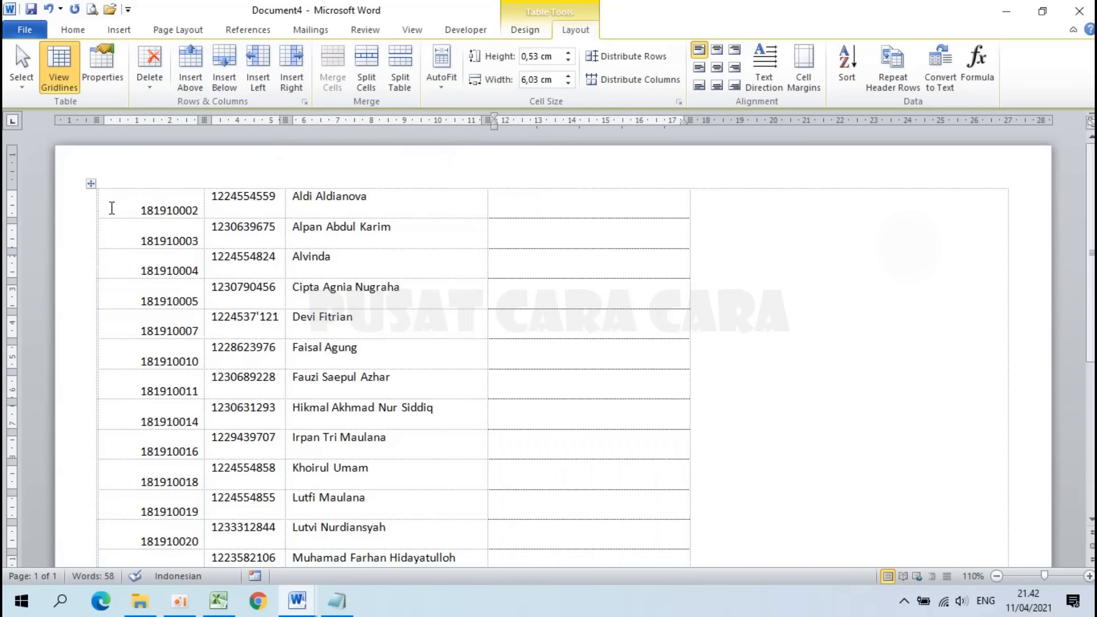
Step: Insert a header row above the table reading NIS, NISN, NAMA and FOTO
drag(159, 206, 577, 215)
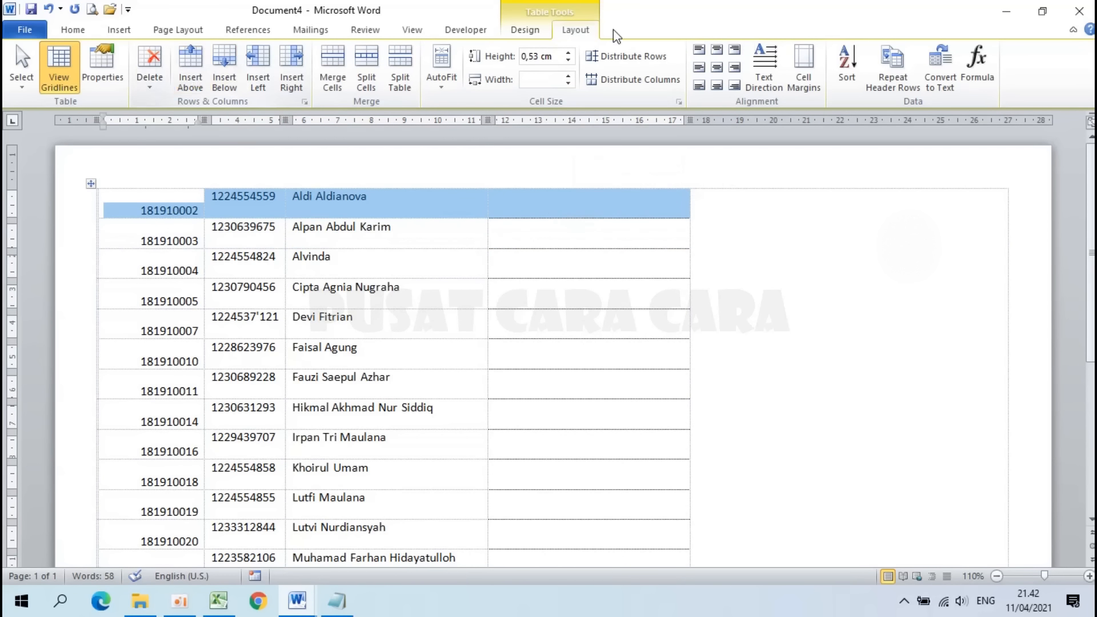
click(190, 77)
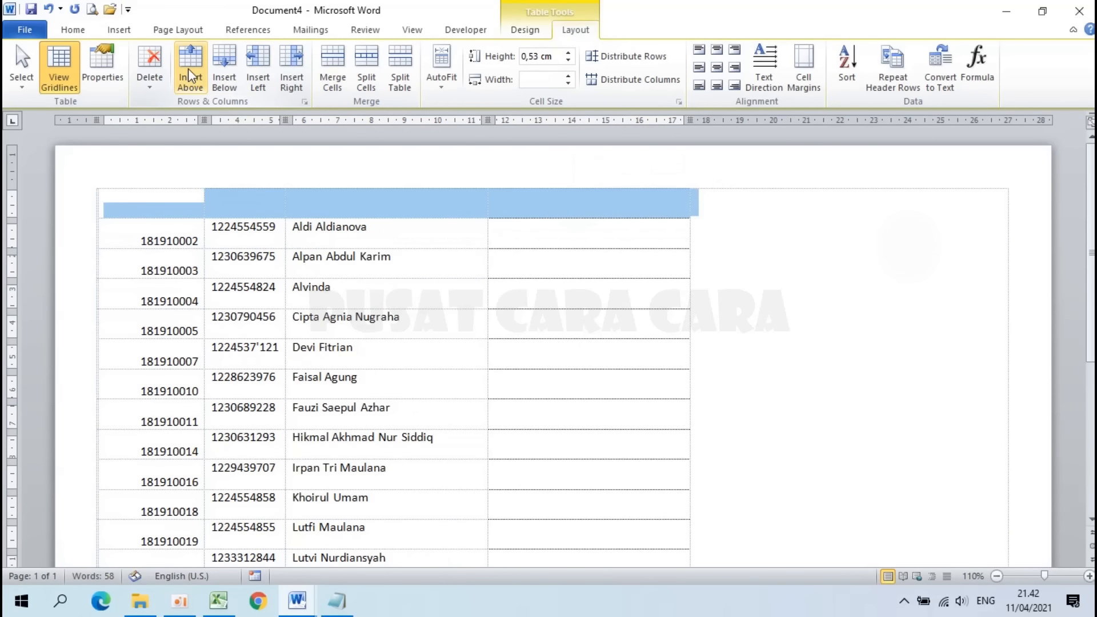
click(170, 213)
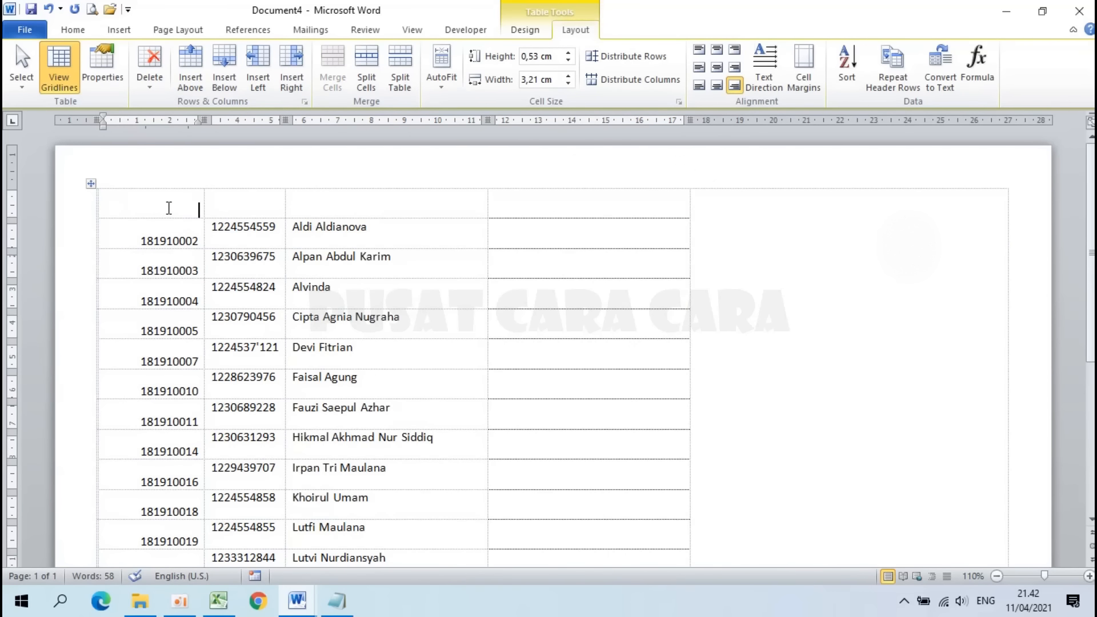
text(NIS)
key(Tab)
text(NIS)
key(Tab)
text(NAMA)
click(554, 202)
text(FOTO)
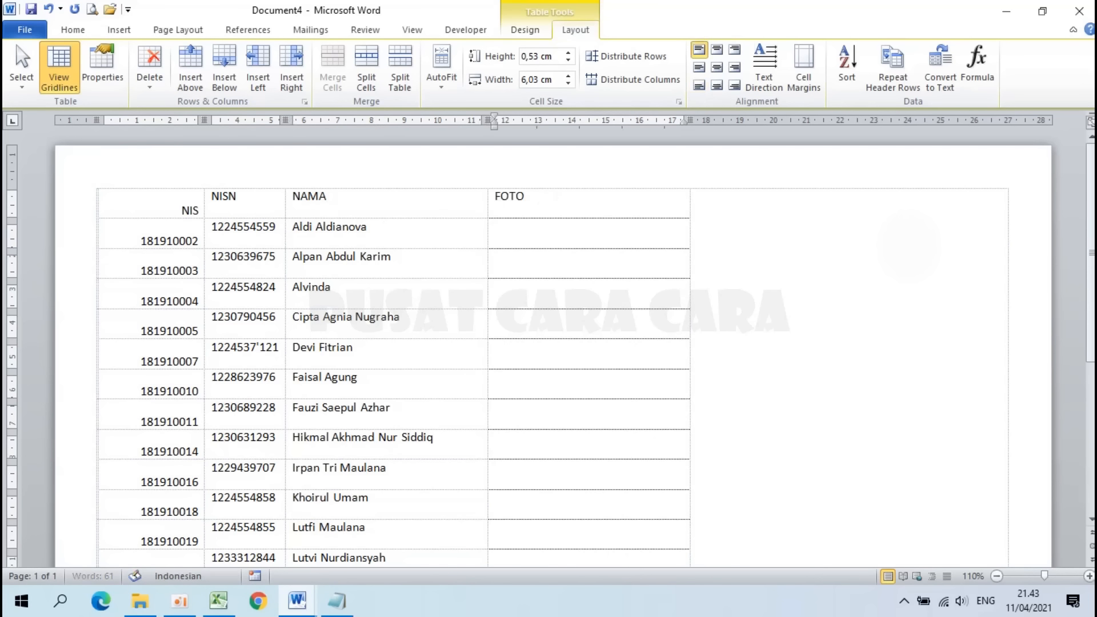
click(559, 236)
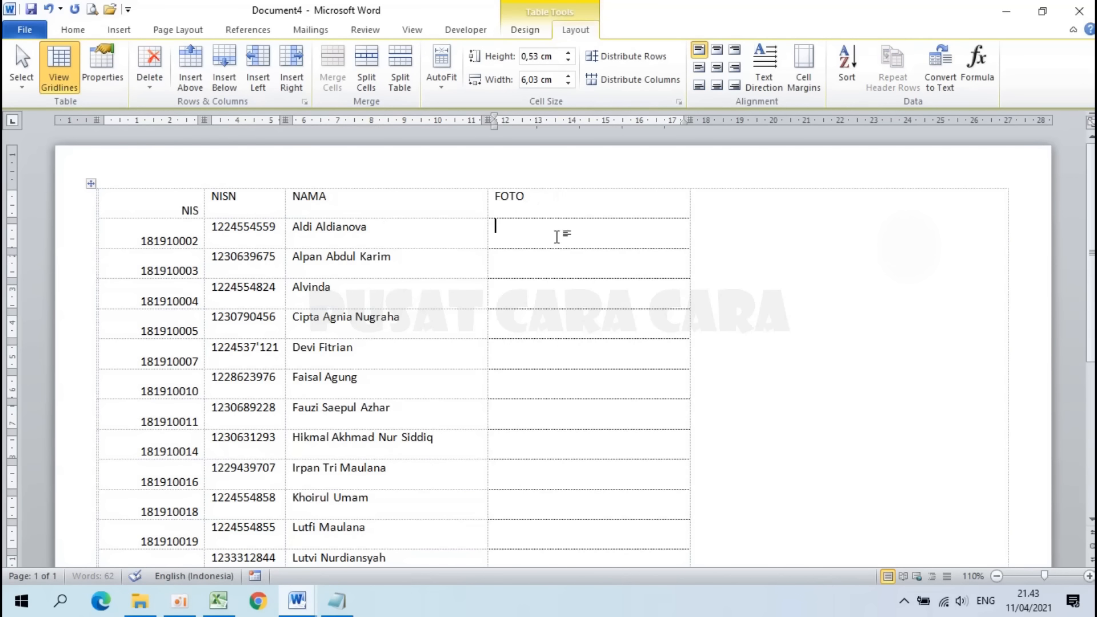
Step: Close Document4 with Don't Save and return to Document2's student table with photos
click(64, 30)
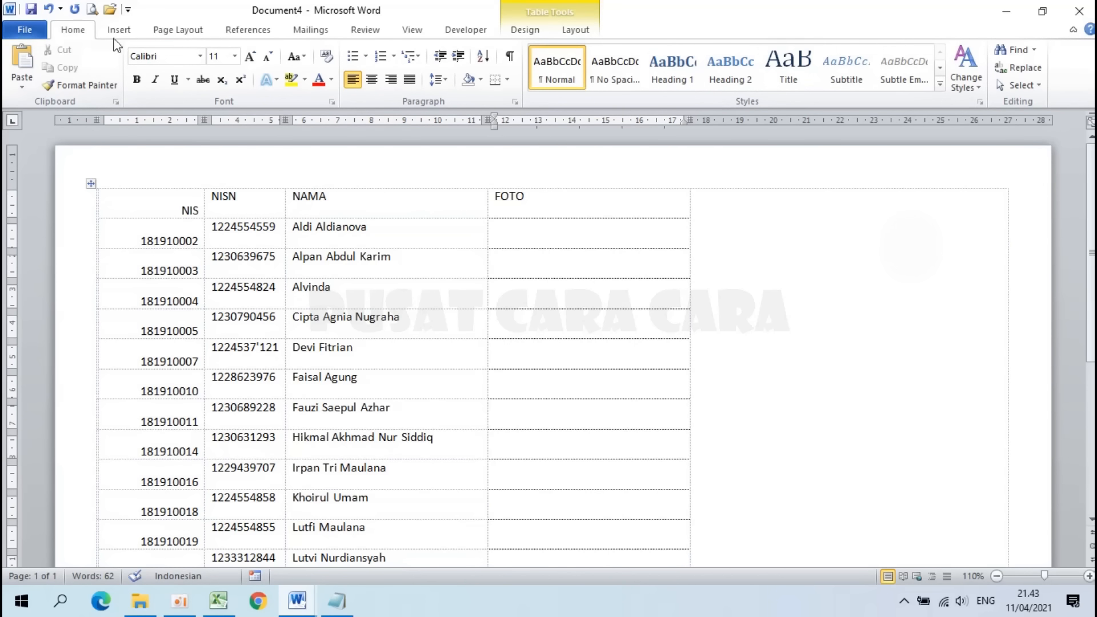
click(1080, 11)
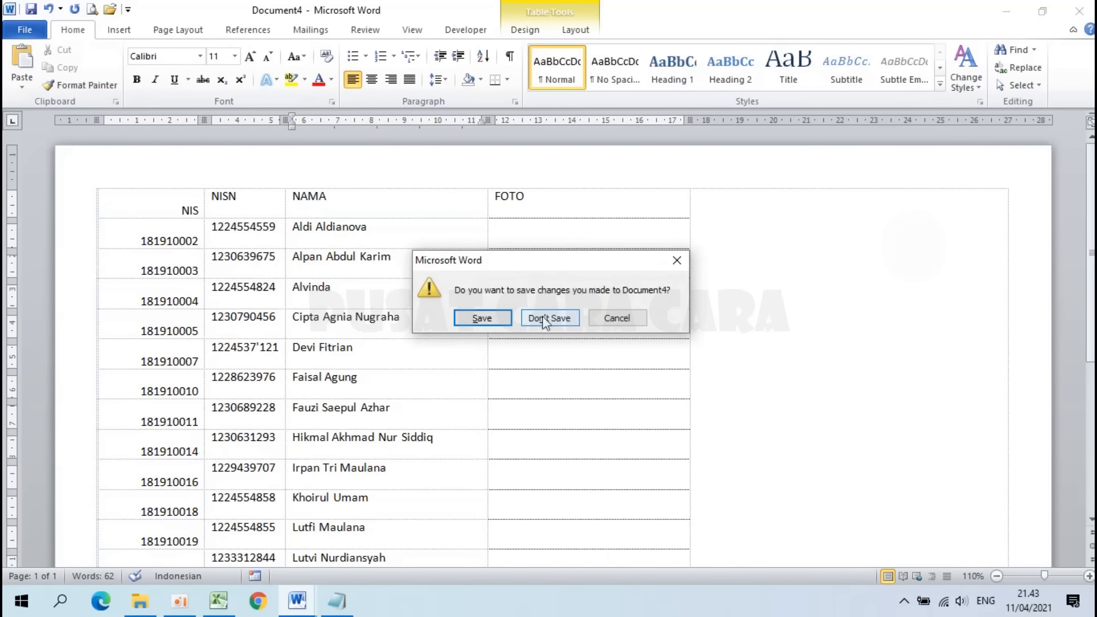
click(539, 318)
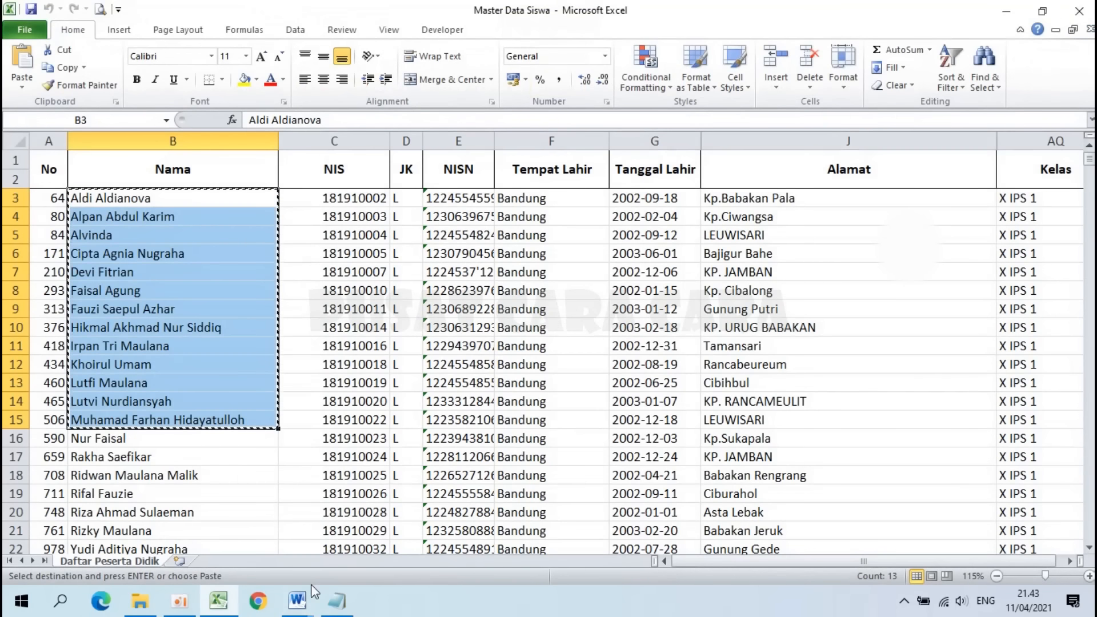
click(296, 601)
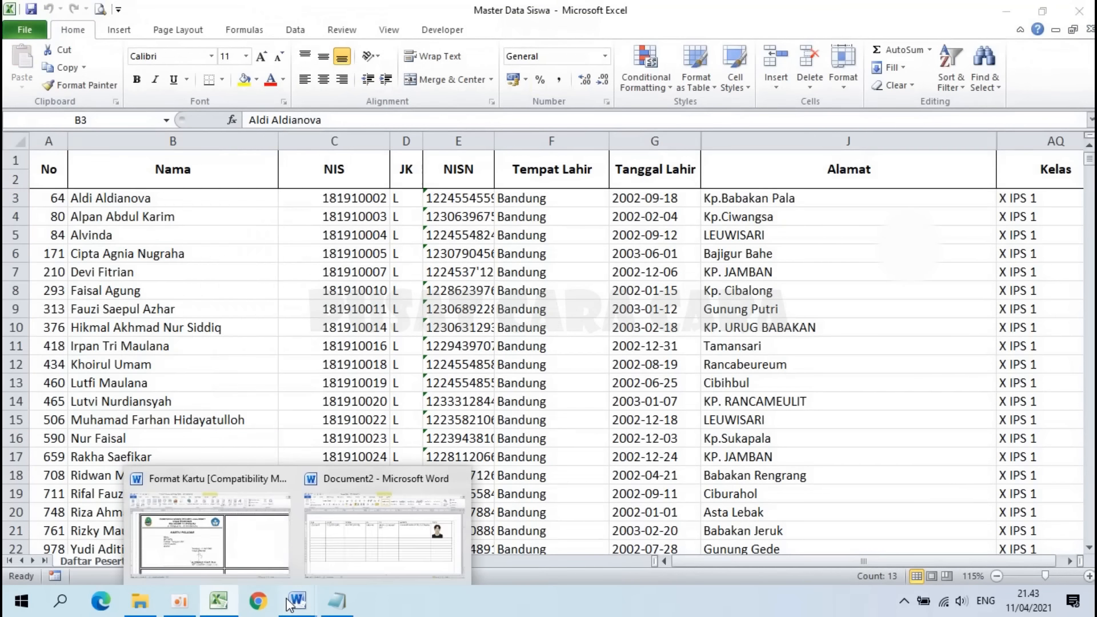
click(404, 540)
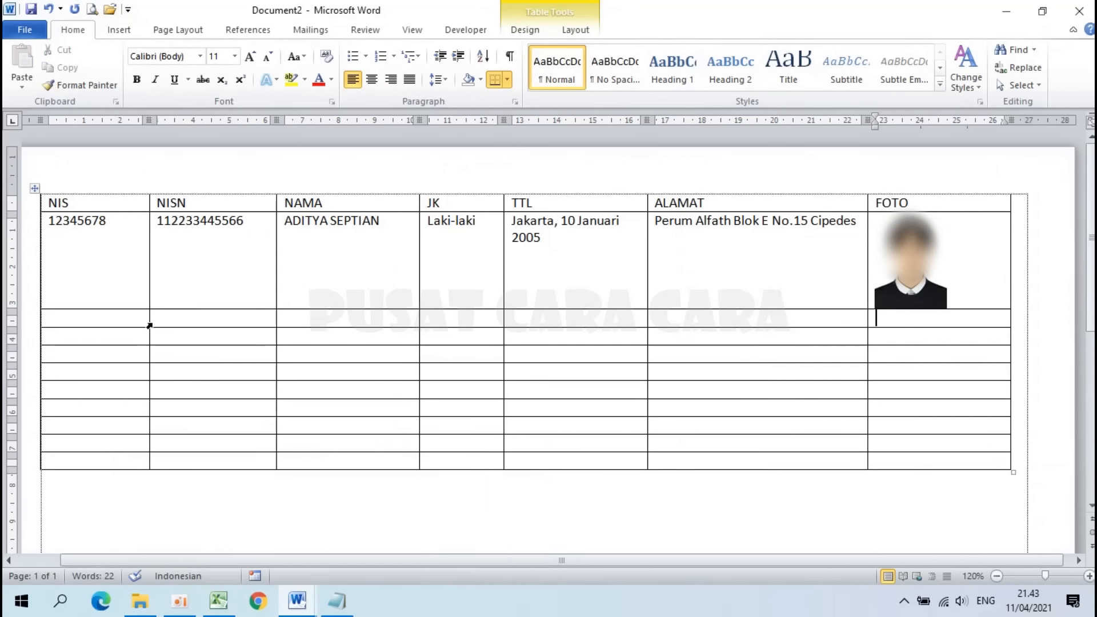
click(132, 319)
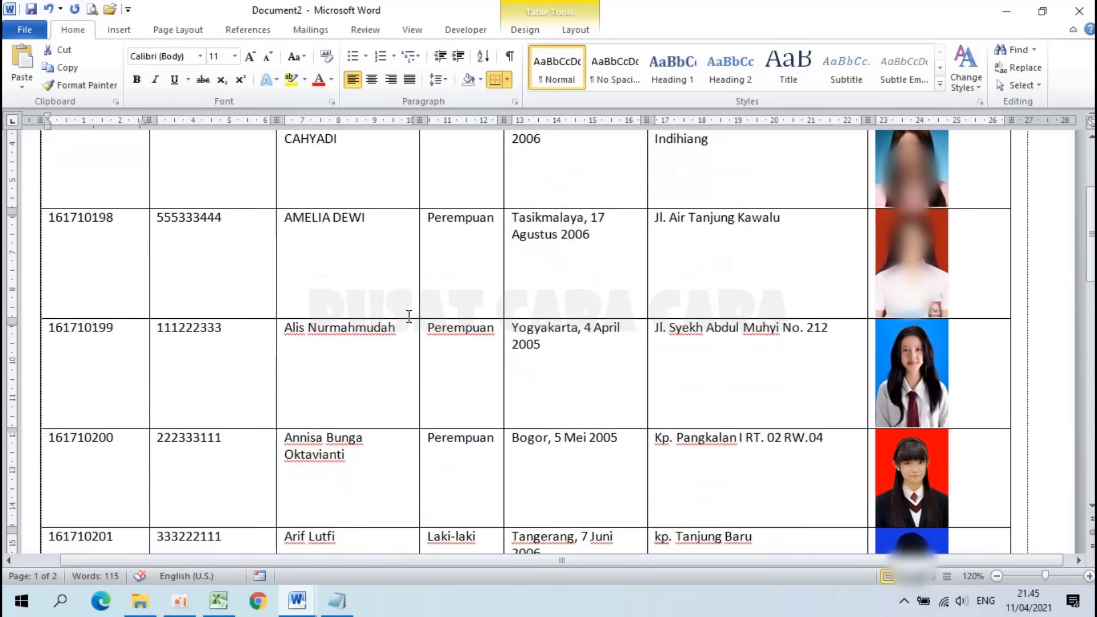
scroll(409, 316, down, 12)
scroll(409, 316, down, 8)
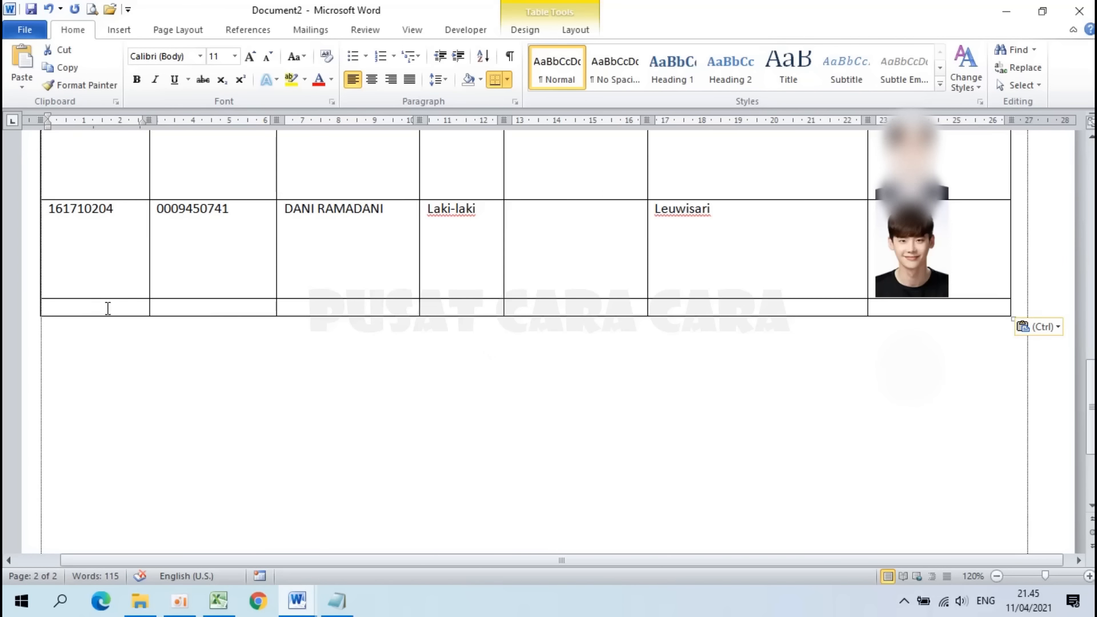
Step: Add seven blank rows below the empty last row of Document2's student table
click(79, 307)
drag(67, 306, 968, 311)
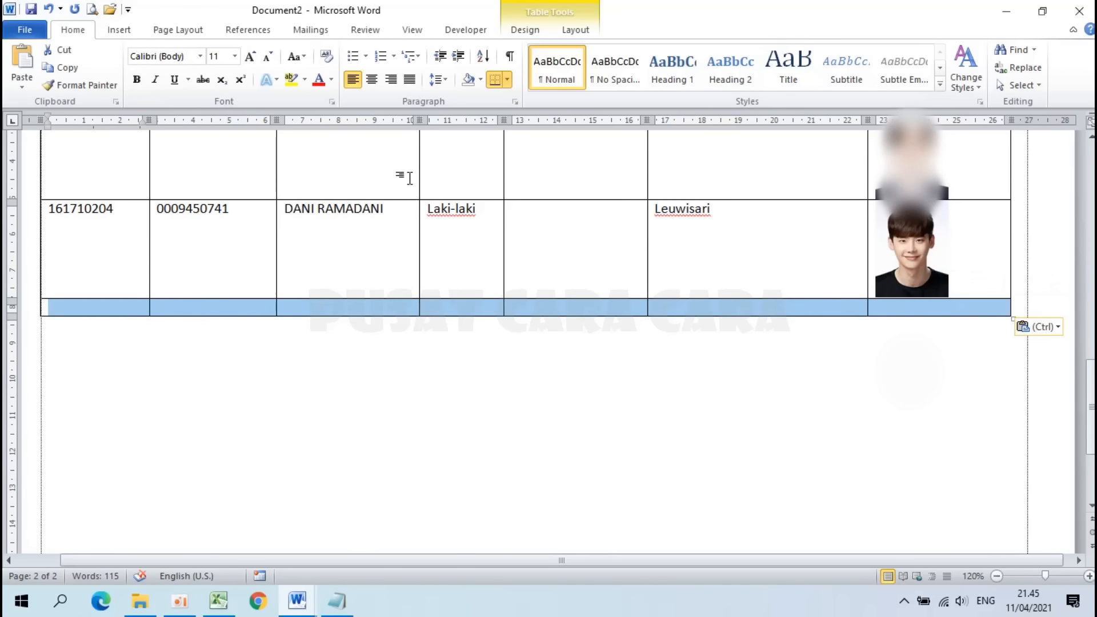
click(574, 34)
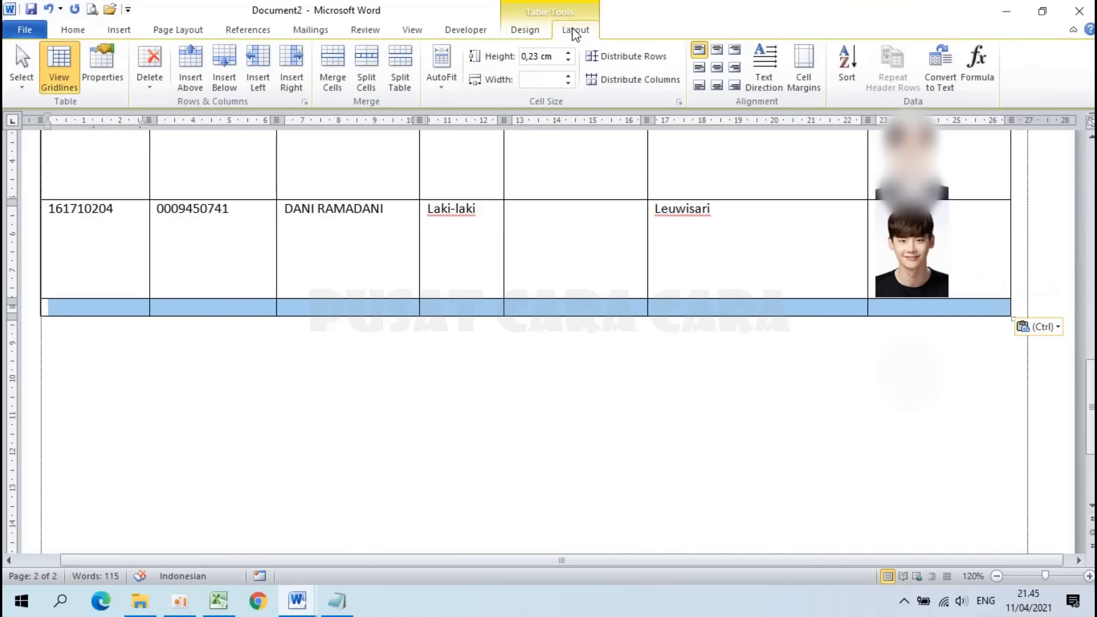
click(222, 80)
click(222, 80)
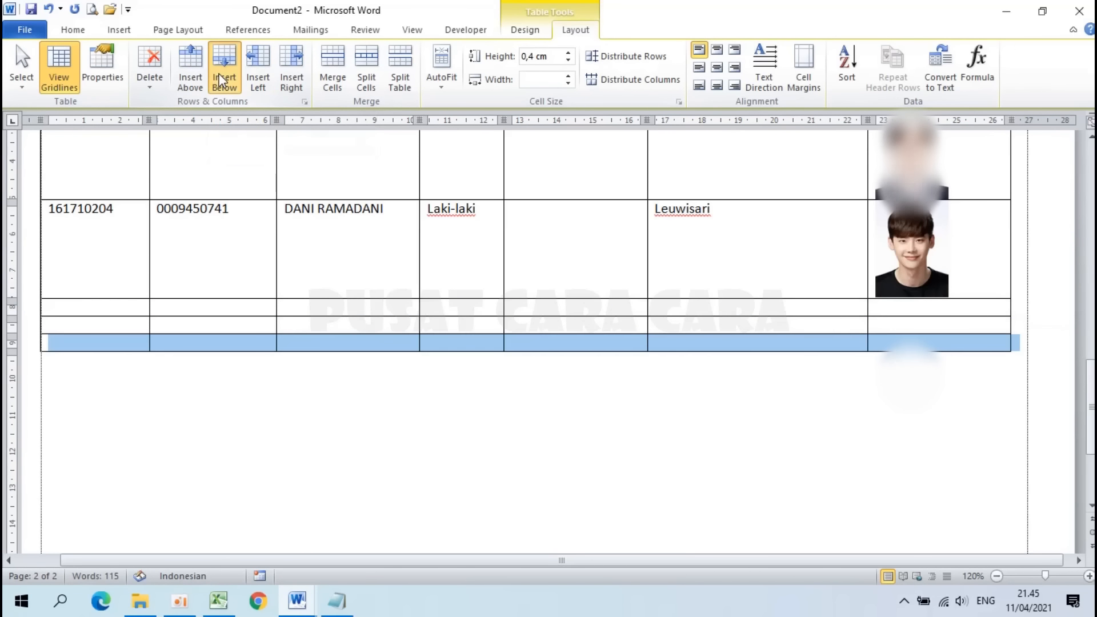
click(221, 80)
click(222, 80)
click(221, 80)
click(221, 80)
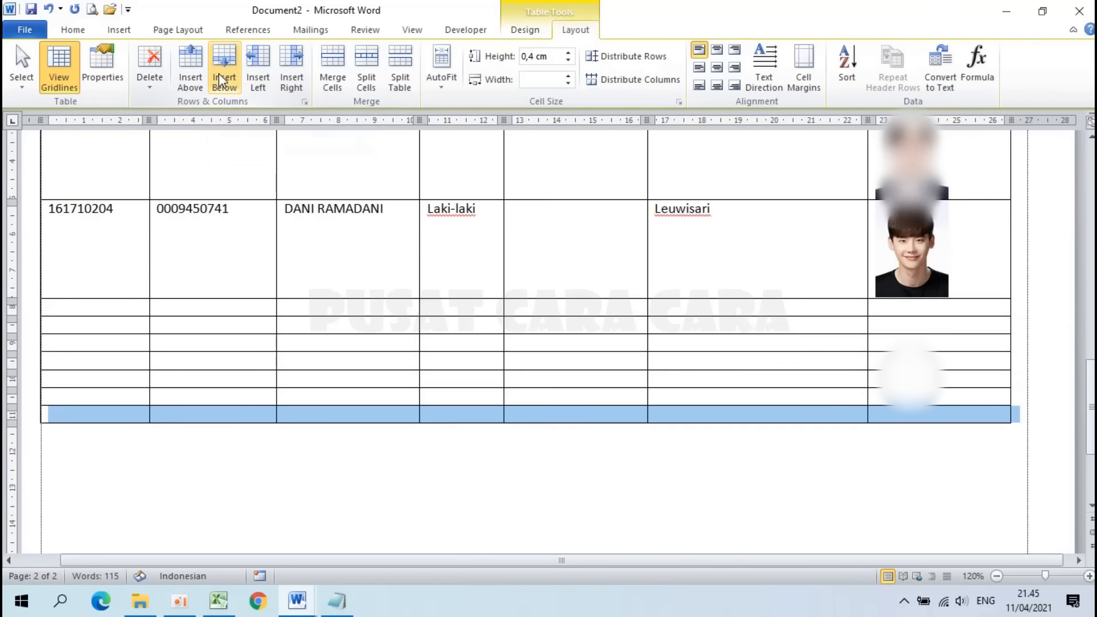
click(222, 80)
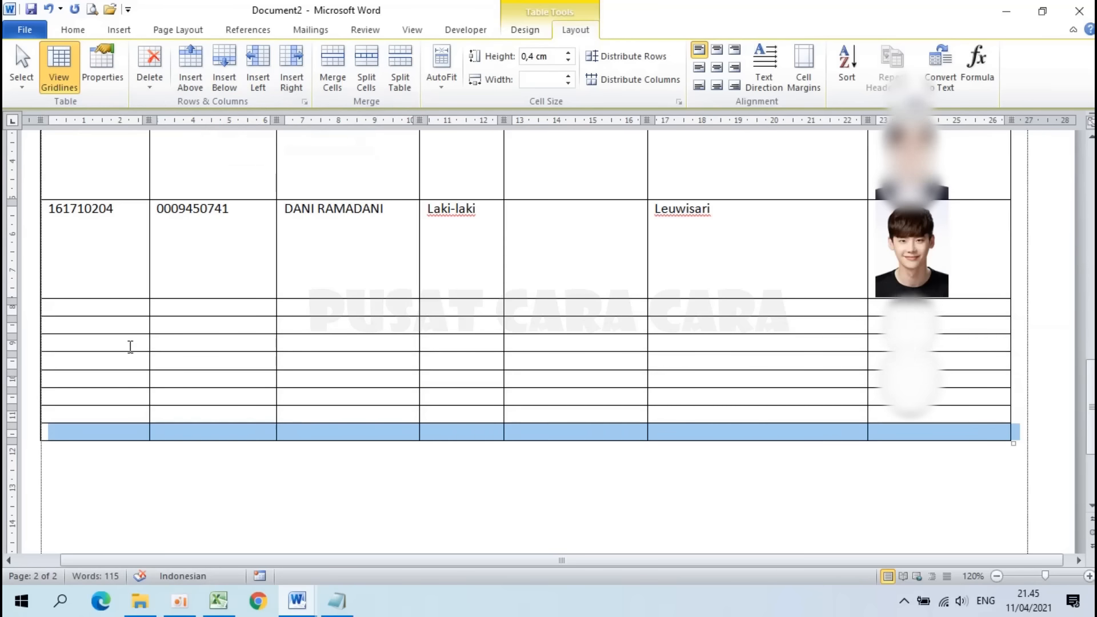
Step: Return to the top of the document and open the Information about Document2 page
scroll(372, 297, up, 5)
scroll(145, 406, down, 2)
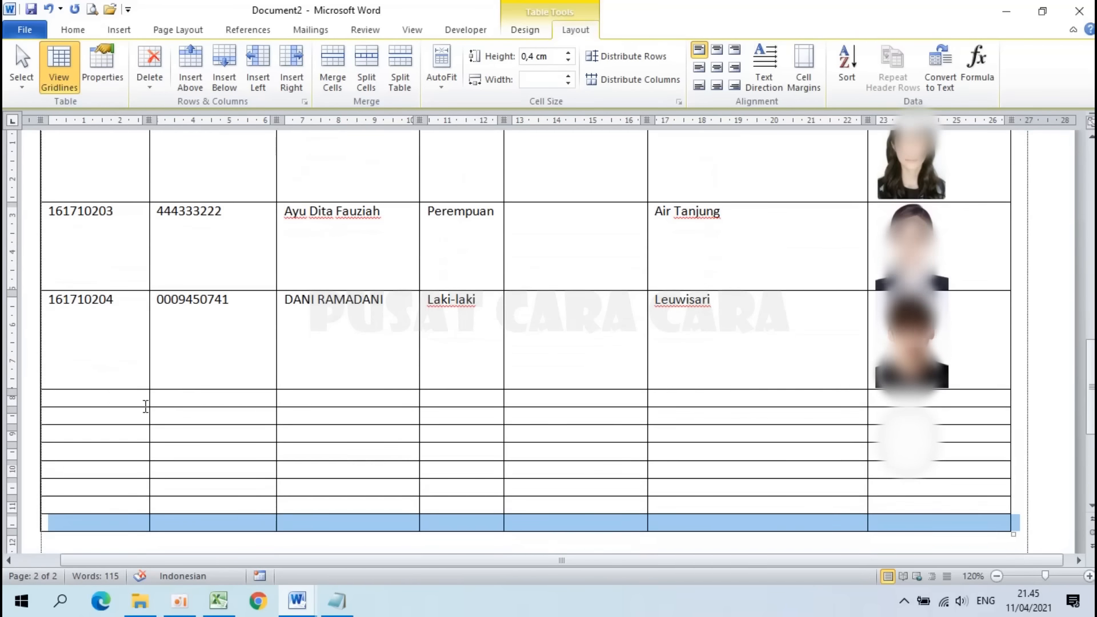
click(111, 398)
scroll(307, 355, up, 10)
scroll(378, 398, up, 2)
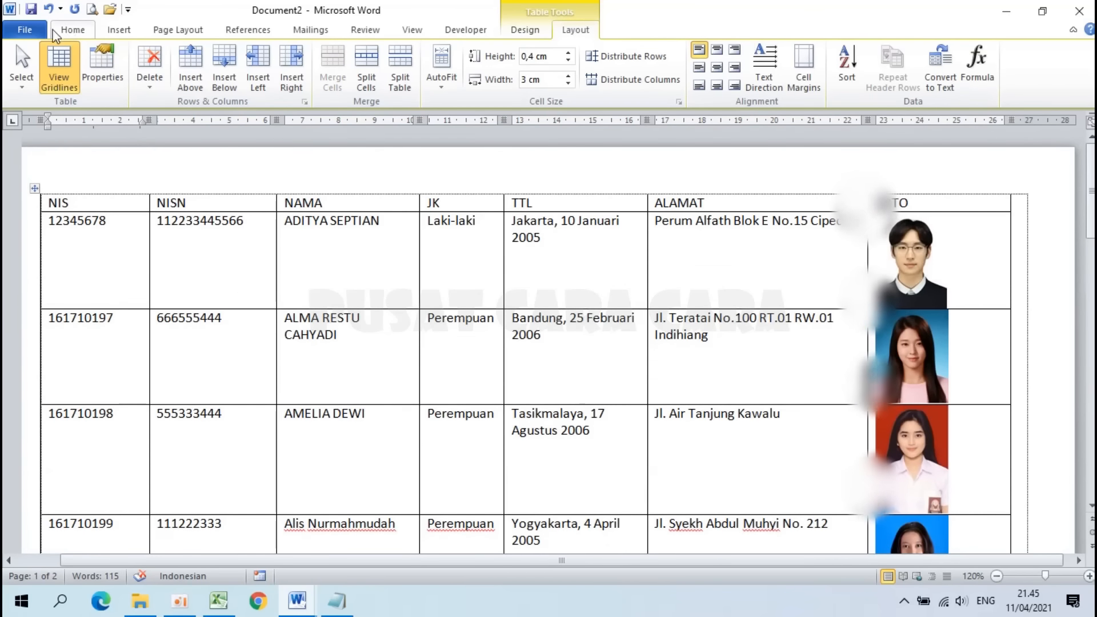
click(30, 29)
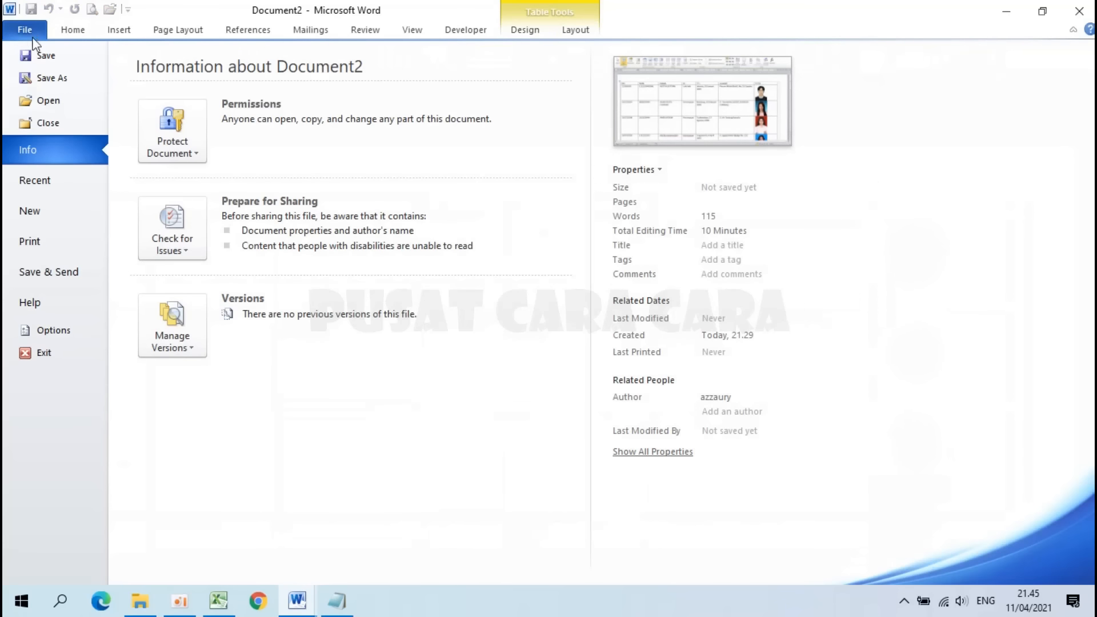
Step: Save the table as Data Siswa in Word 97-2003 Document format
click(52, 78)
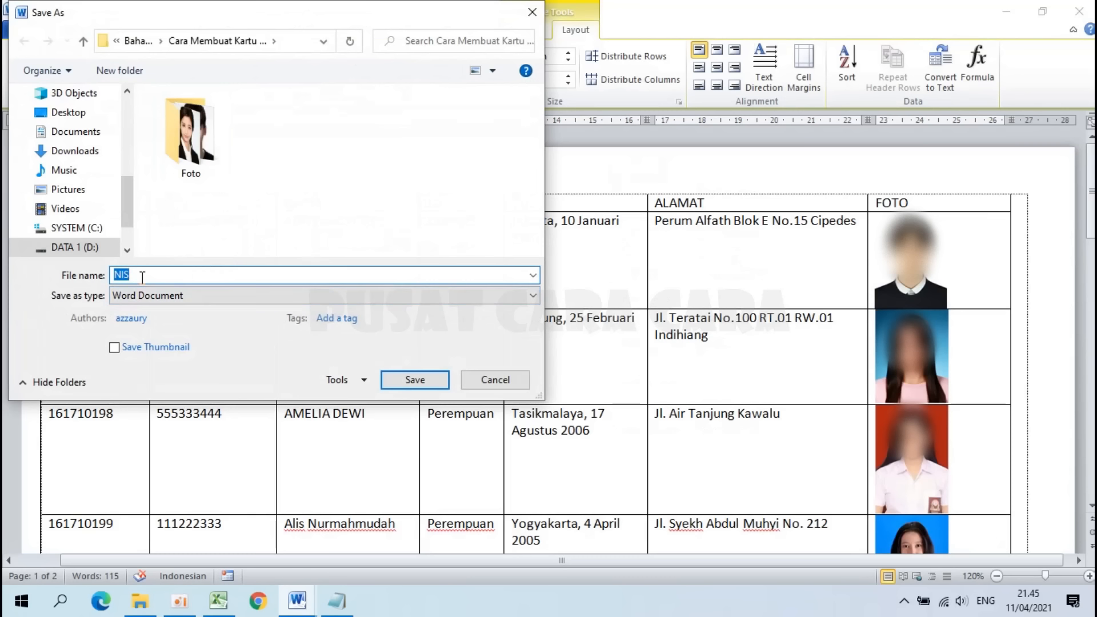
text(dATA)
key(ctrl+a)
text(Data)
click(175, 295)
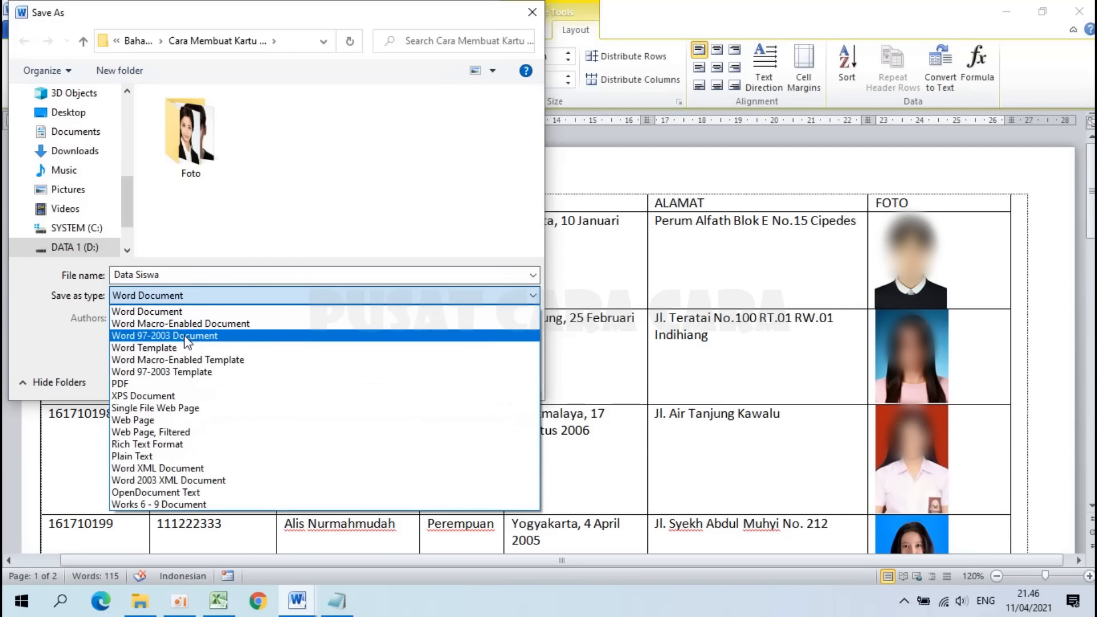
click(186, 337)
click(414, 380)
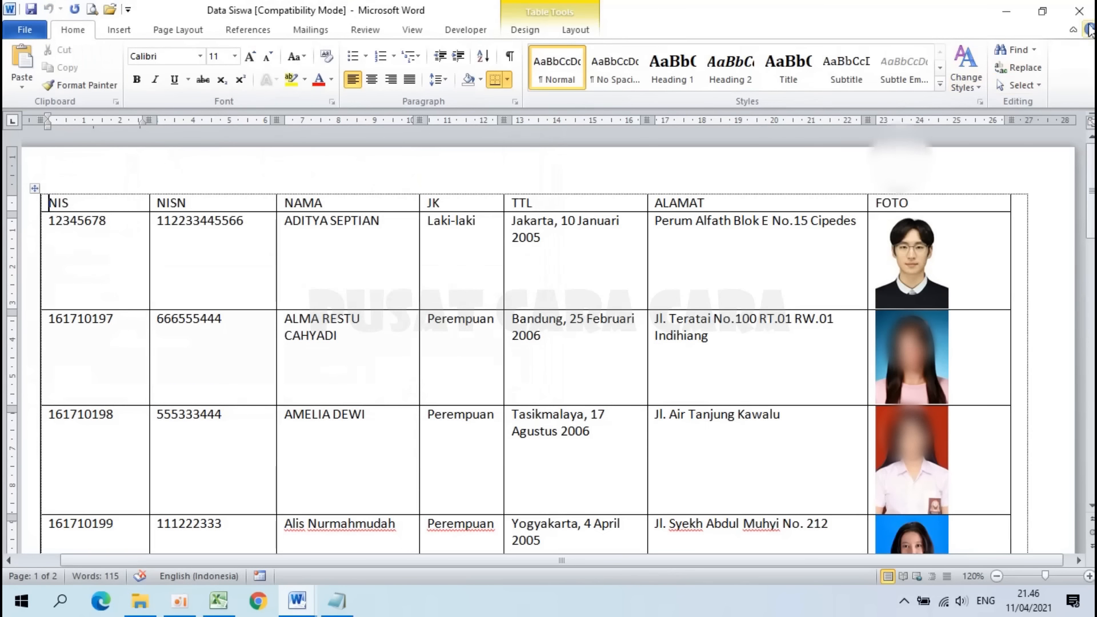
Step: Close Data Siswa and the Master Data Siswa workbook, leaving Format Kartu in front
click(1080, 11)
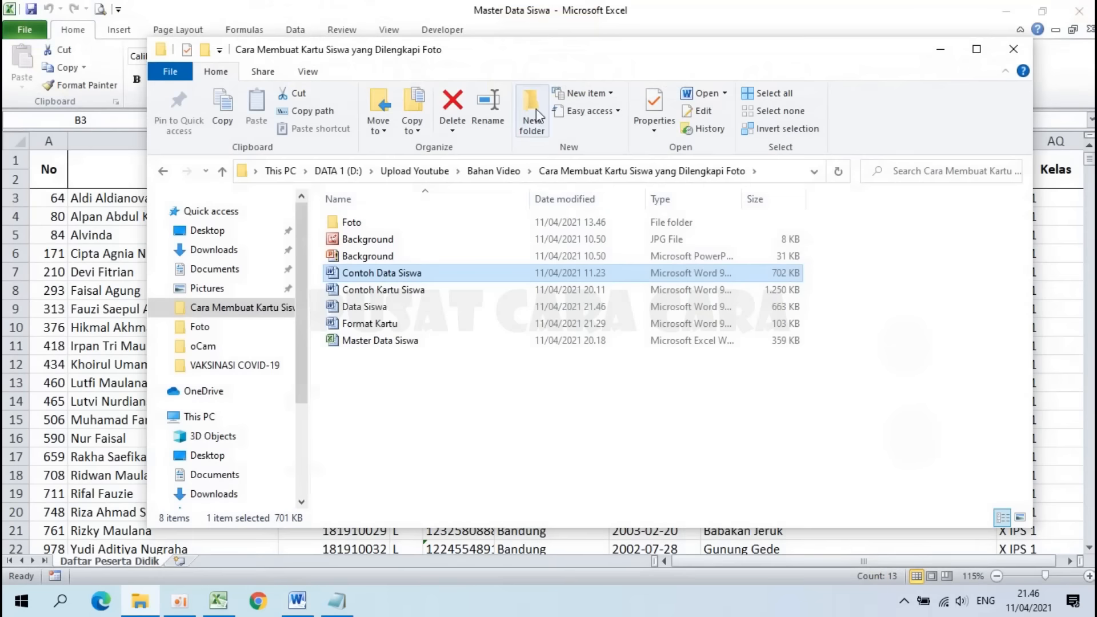
click(712, 7)
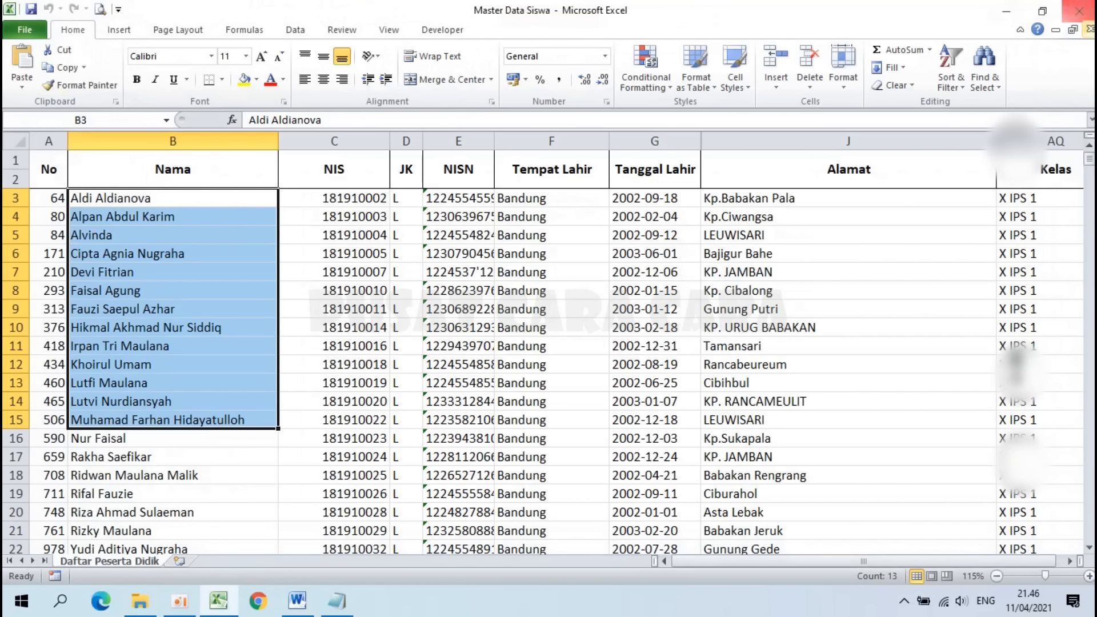
click(1090, 29)
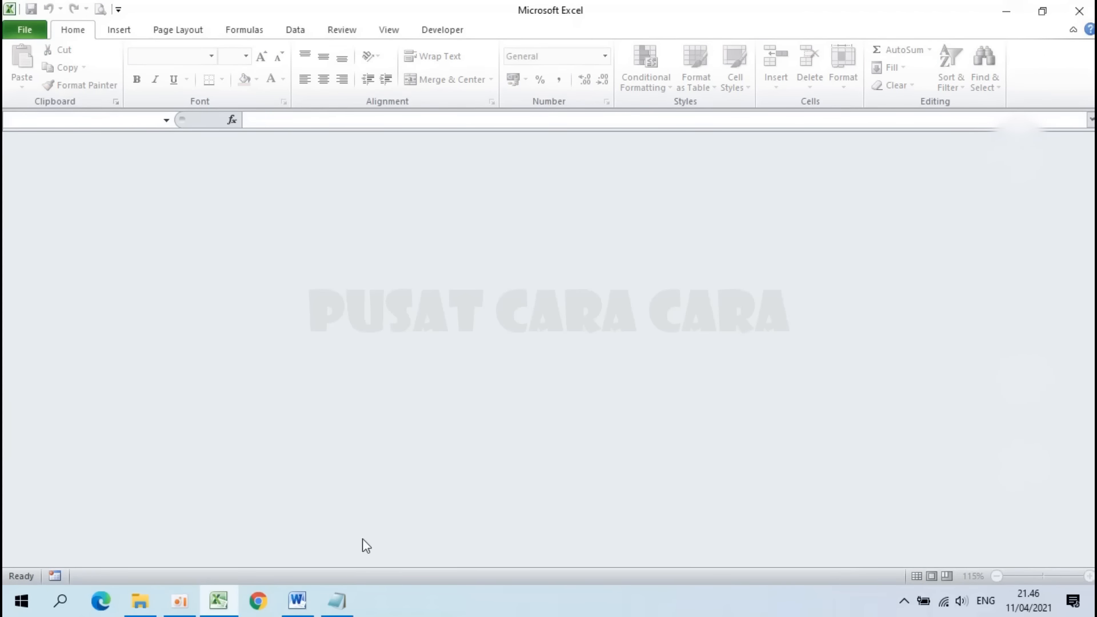
click(297, 601)
scroll(311, 353, down, 3)
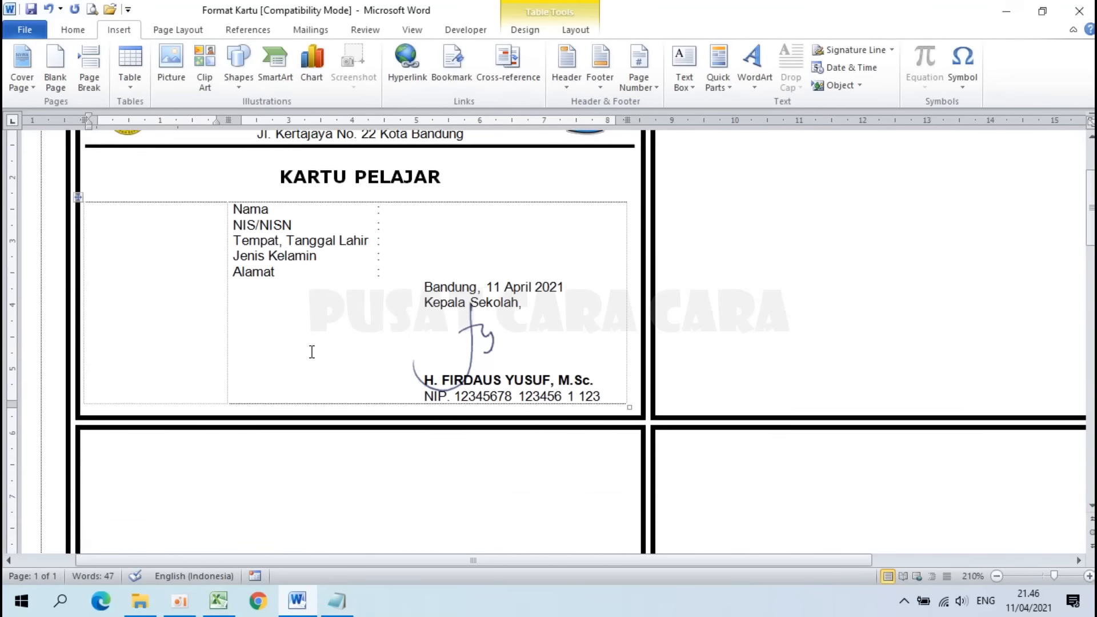
scroll(311, 352, up, 3)
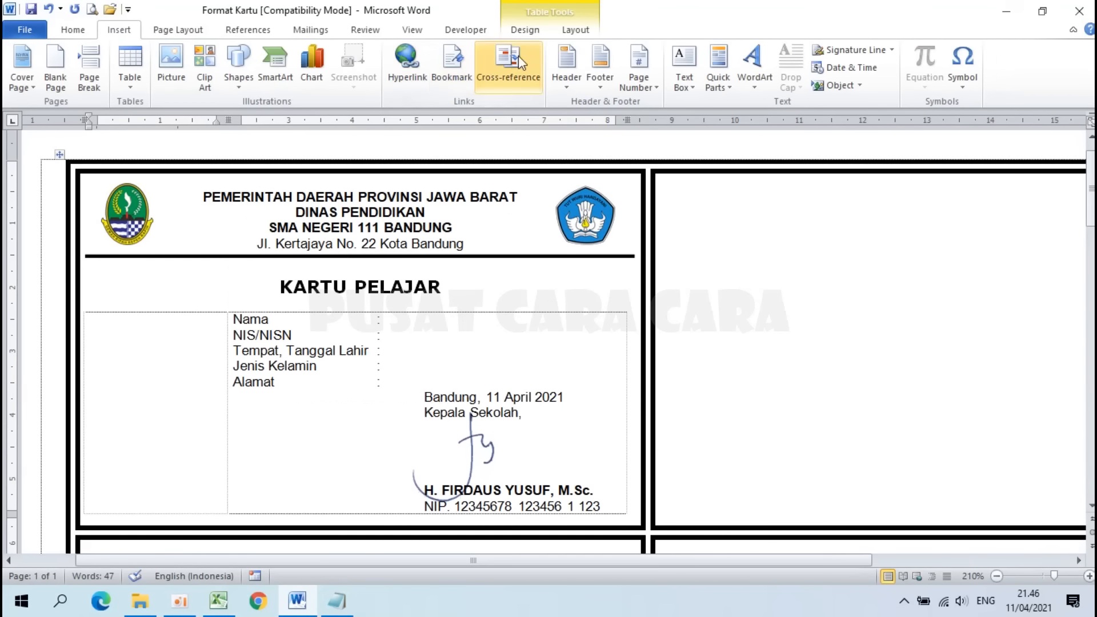
Step: Start a Labels mail merge on Format Kartu, accepting the default label options and replacement warning
click(299, 32)
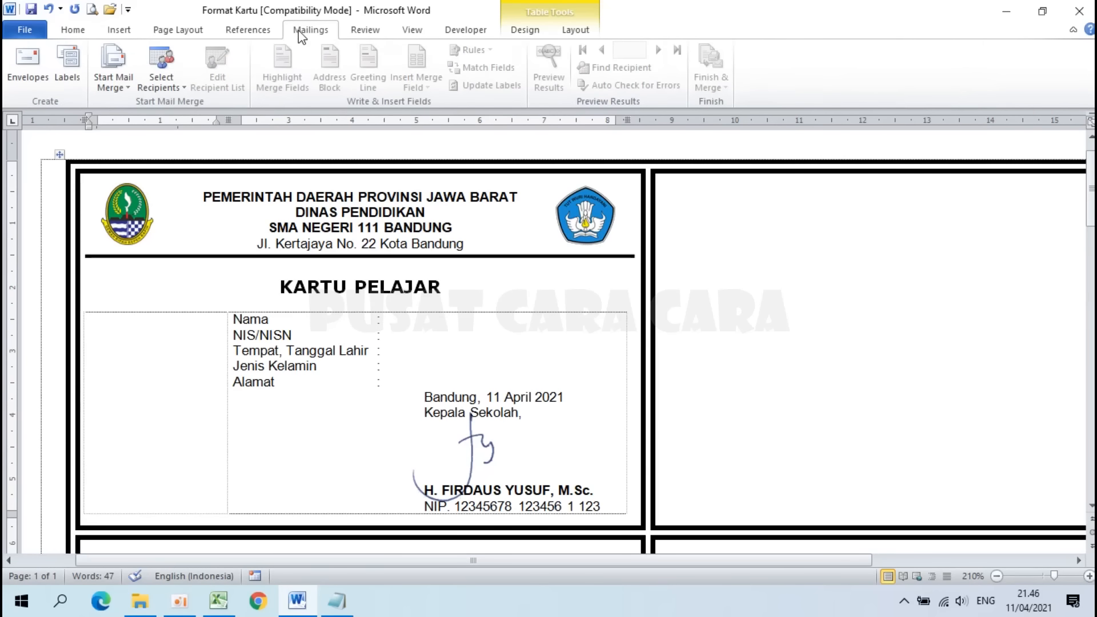
click(121, 88)
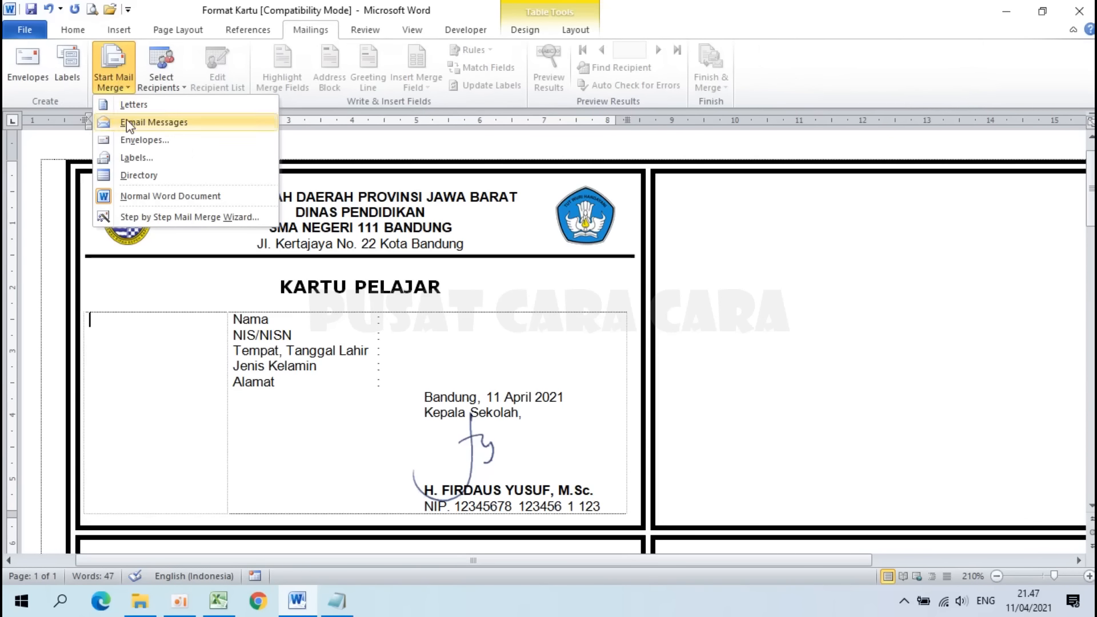
click(162, 164)
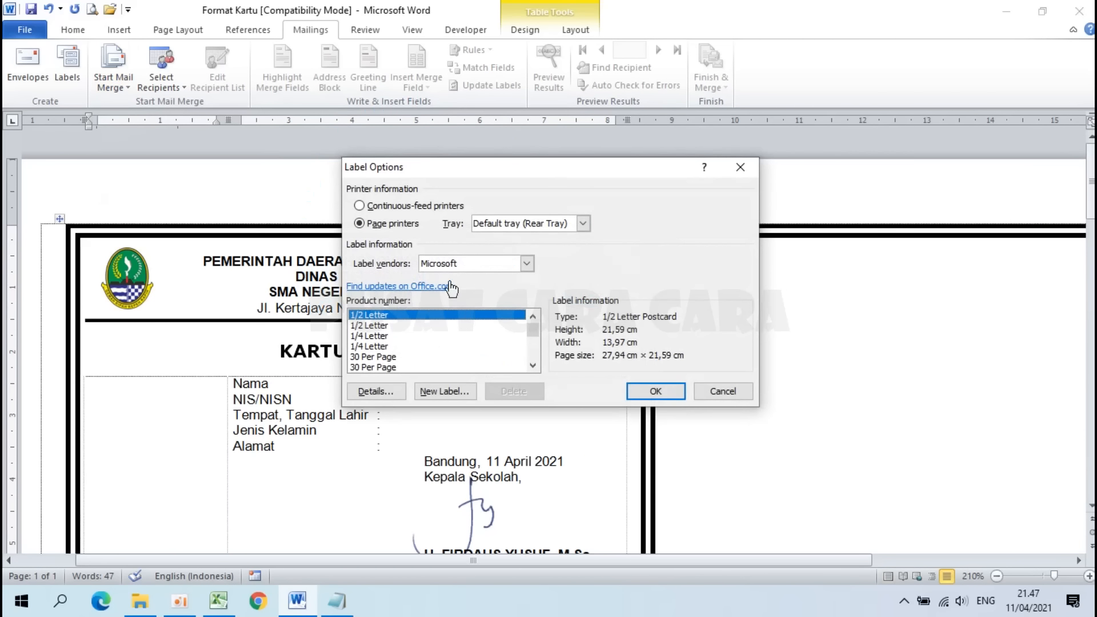
click(661, 391)
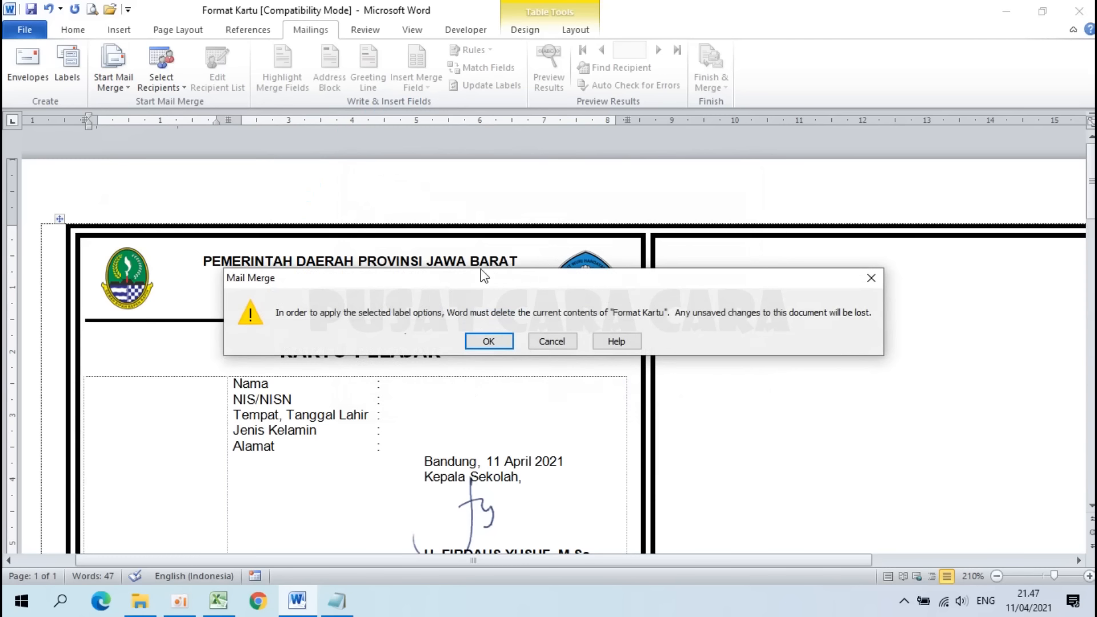
click(486, 343)
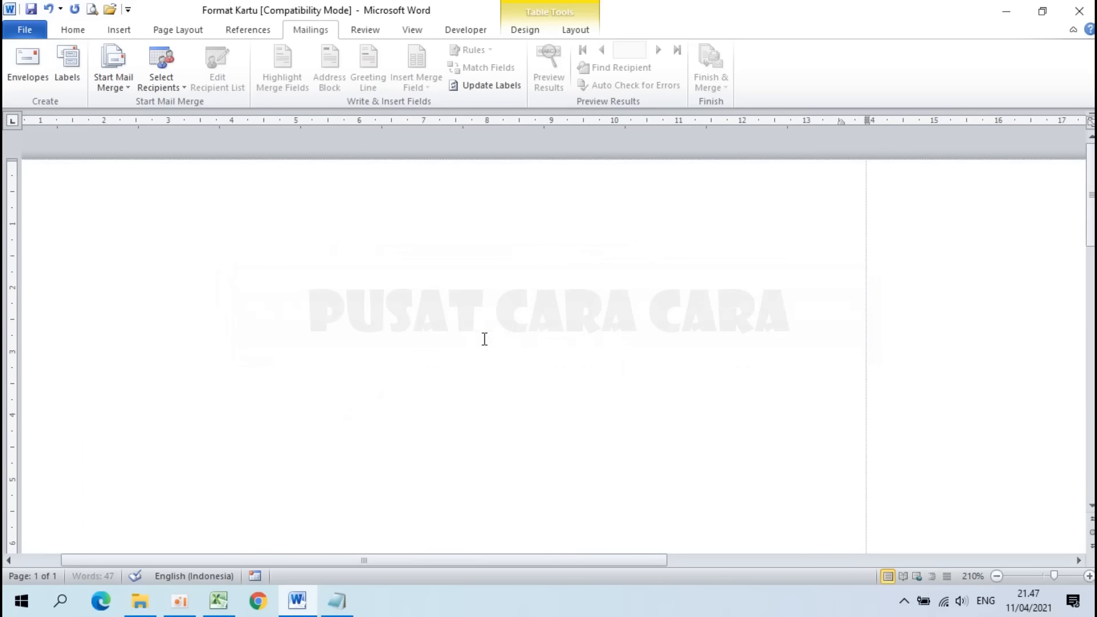
Step: Undo the clearing to bring back the KARTU PELAJAR card in the first label
scroll(412, 325, down, 15)
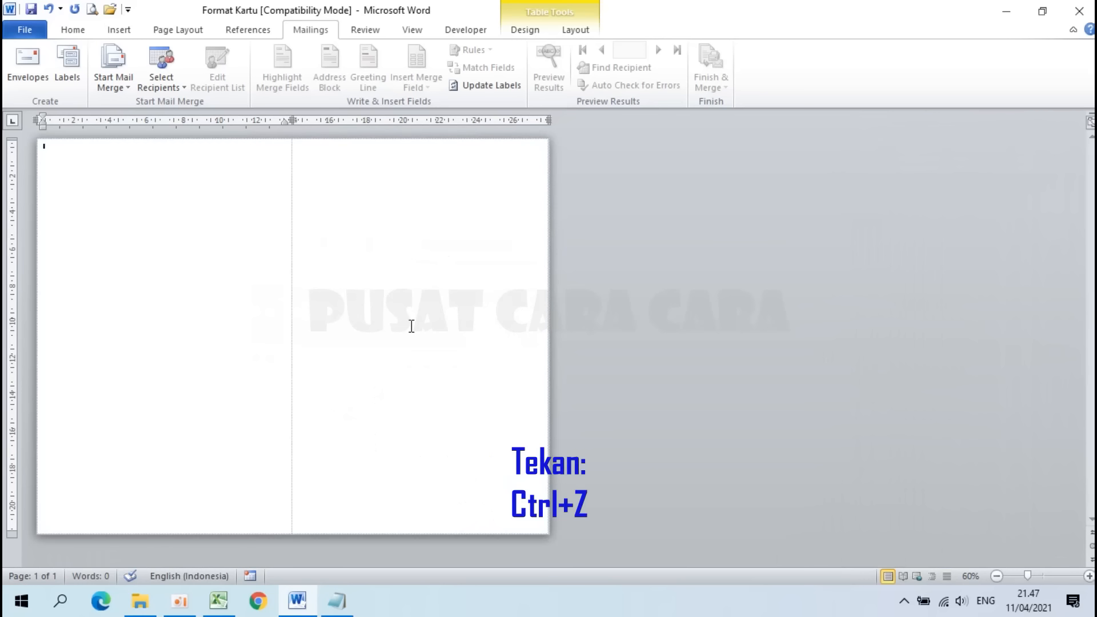
key(ctrl+z)
scroll(412, 326, up, 8)
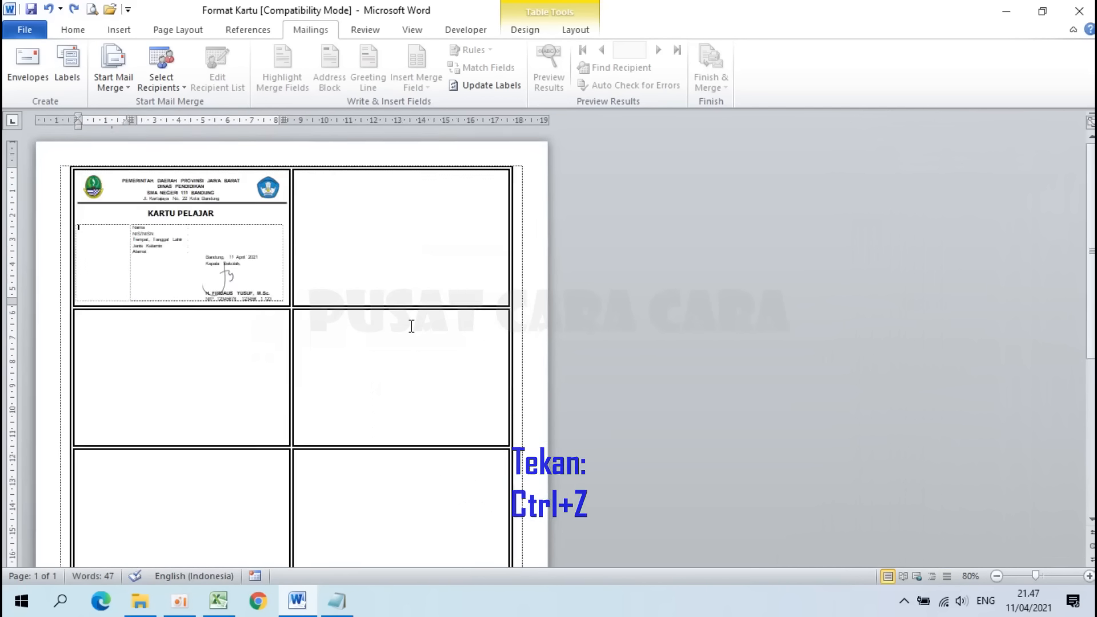
scroll(412, 325, up, 3)
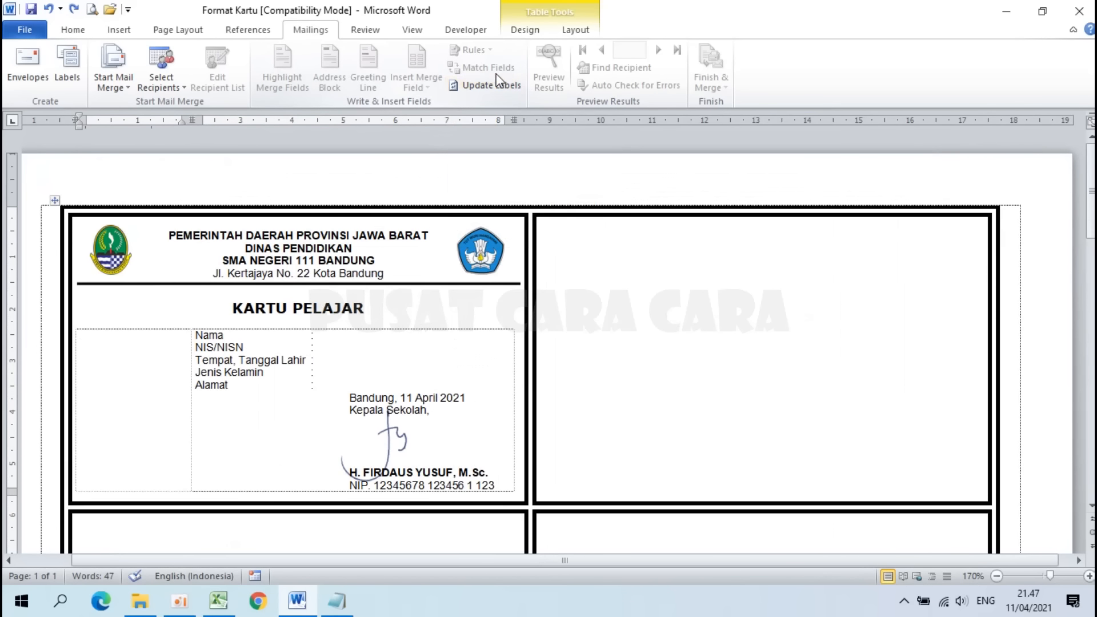
scroll(288, 255, up, 1)
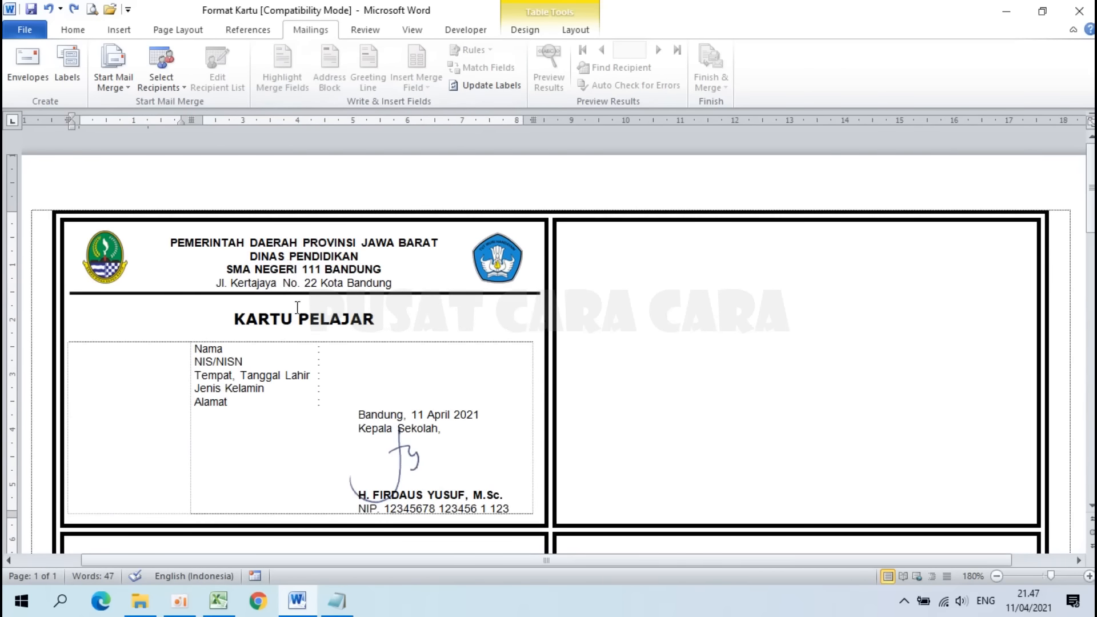
Step: Use the Data Siswa file from the student card folder as the existing recipient list
click(340, 350)
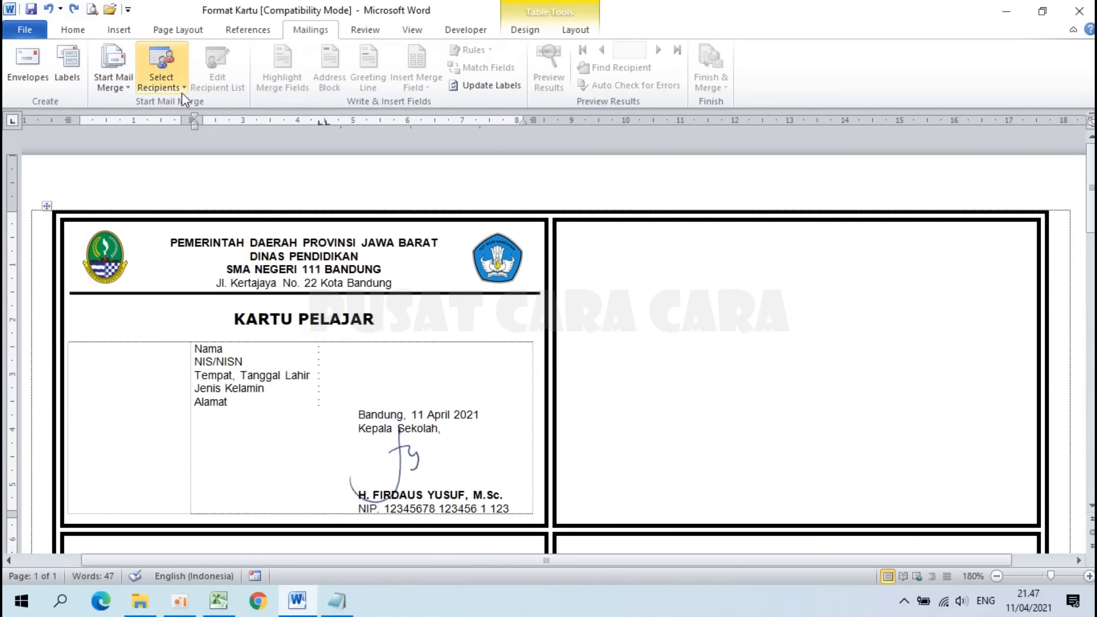
click(171, 85)
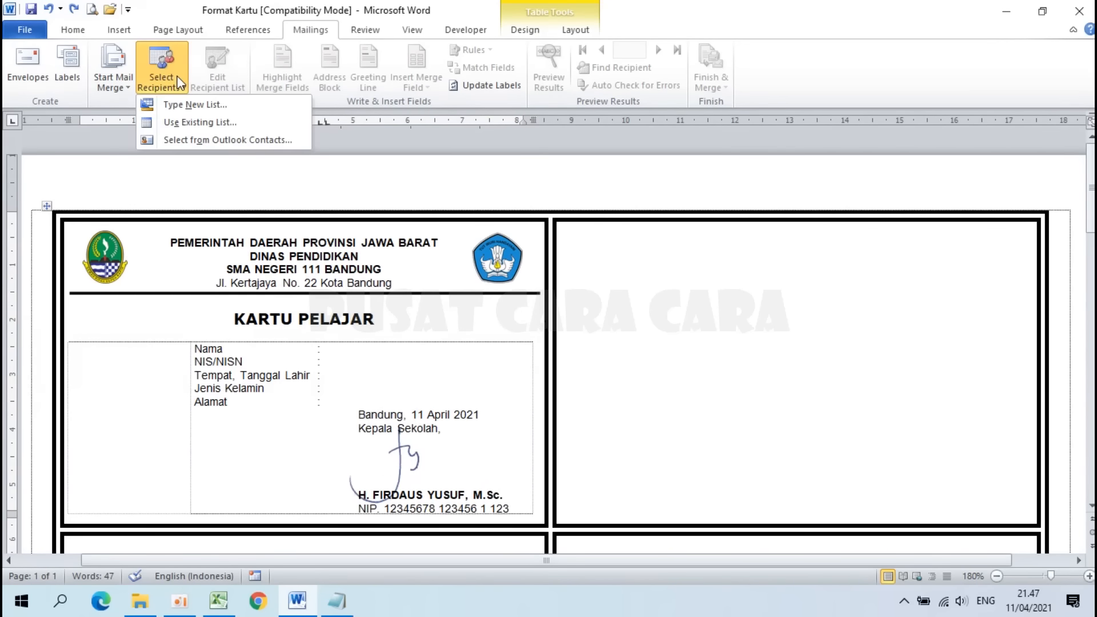
click(185, 122)
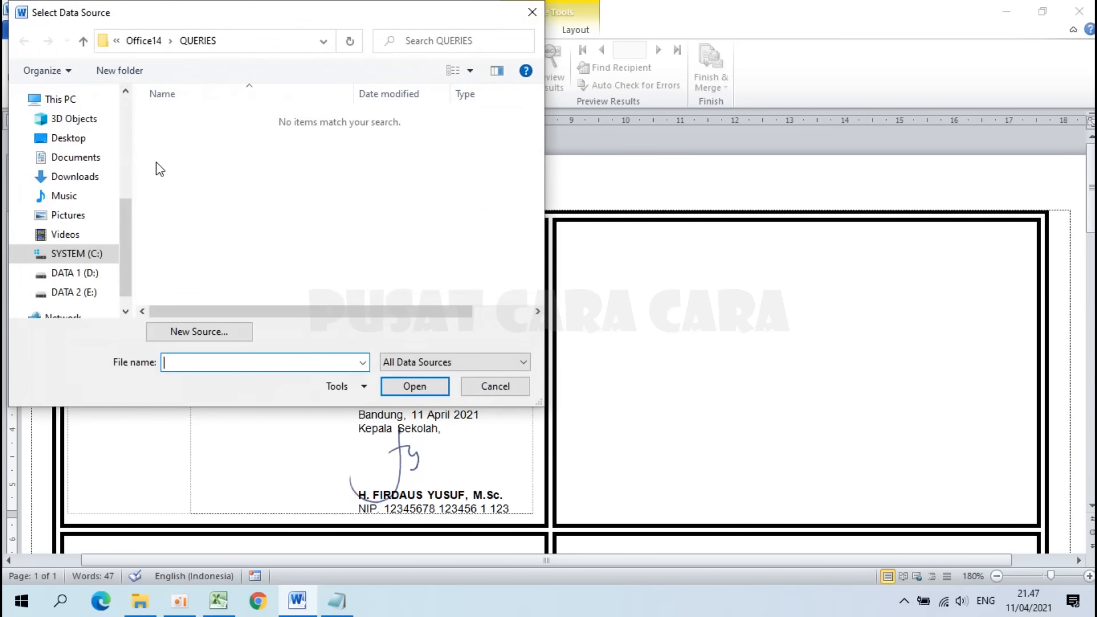
drag(132, 250, 130, 159)
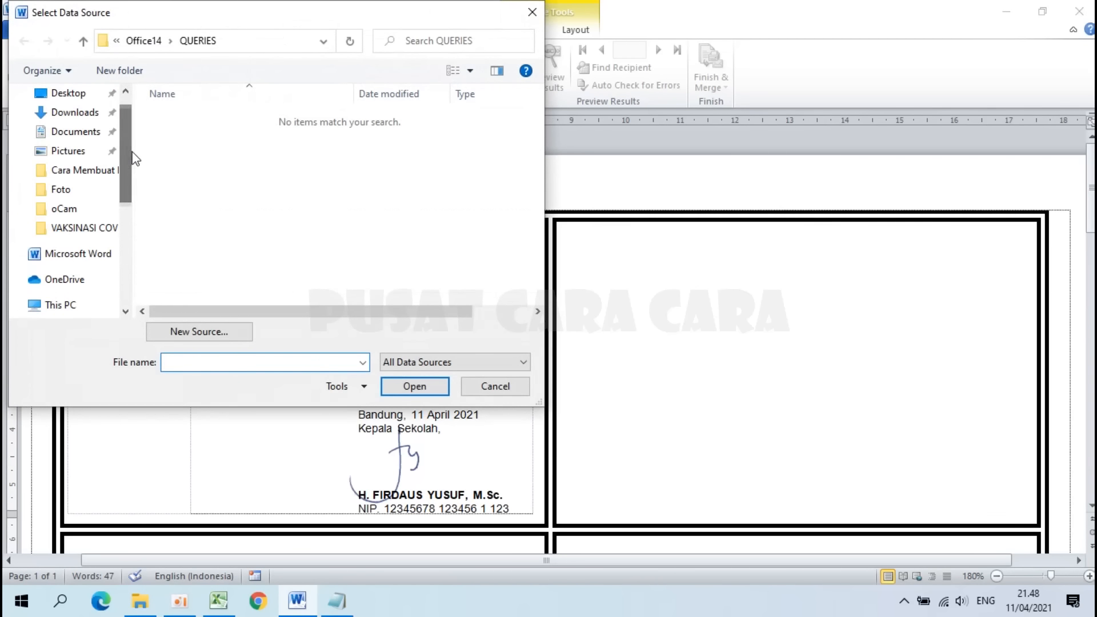
click(88, 175)
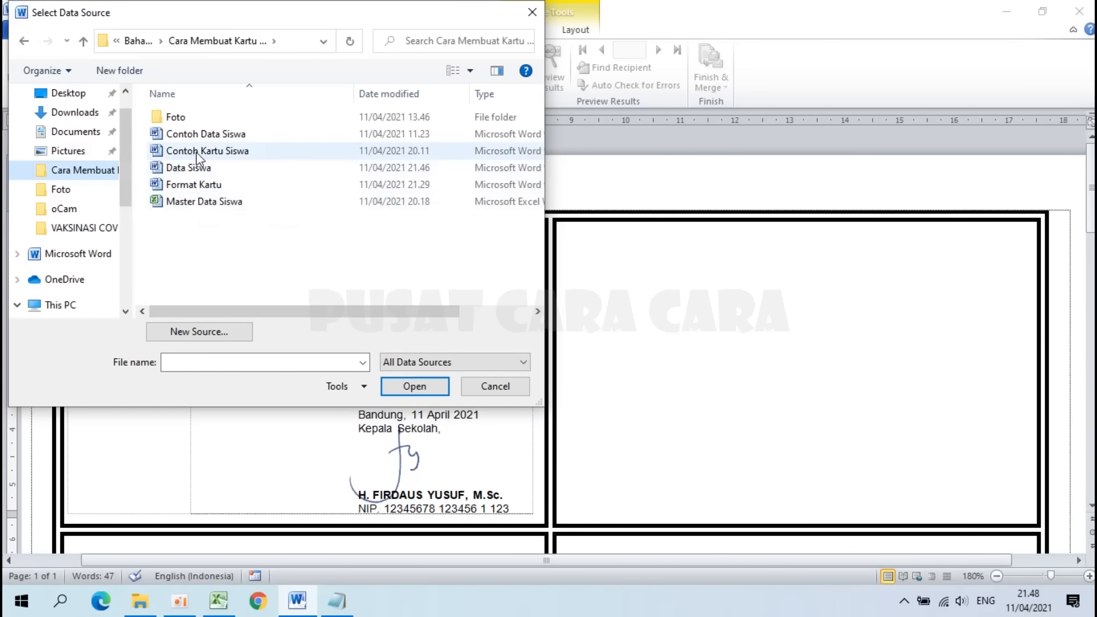
click(201, 170)
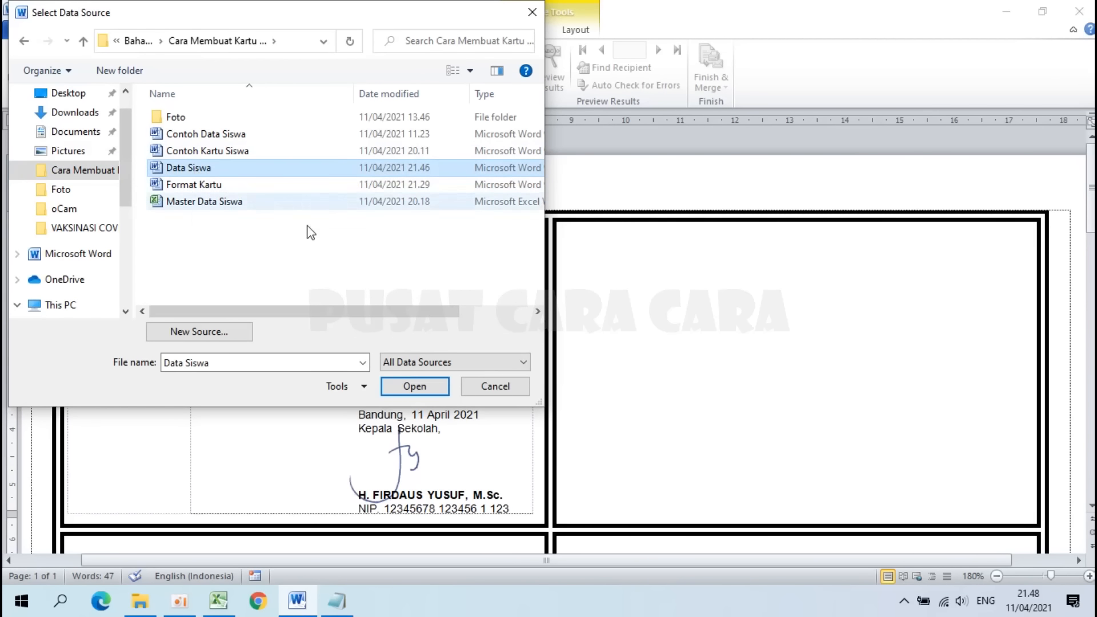
click(400, 384)
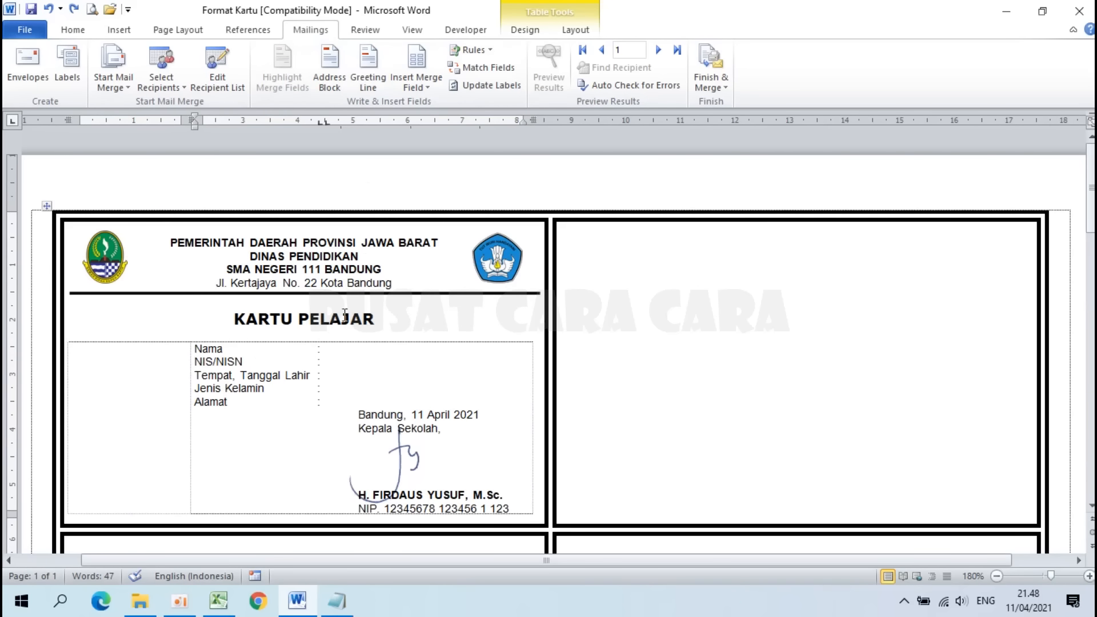
Step: Insert the «NAMA» field, then «NIS» / «NISN» separated by a slash
click(428, 89)
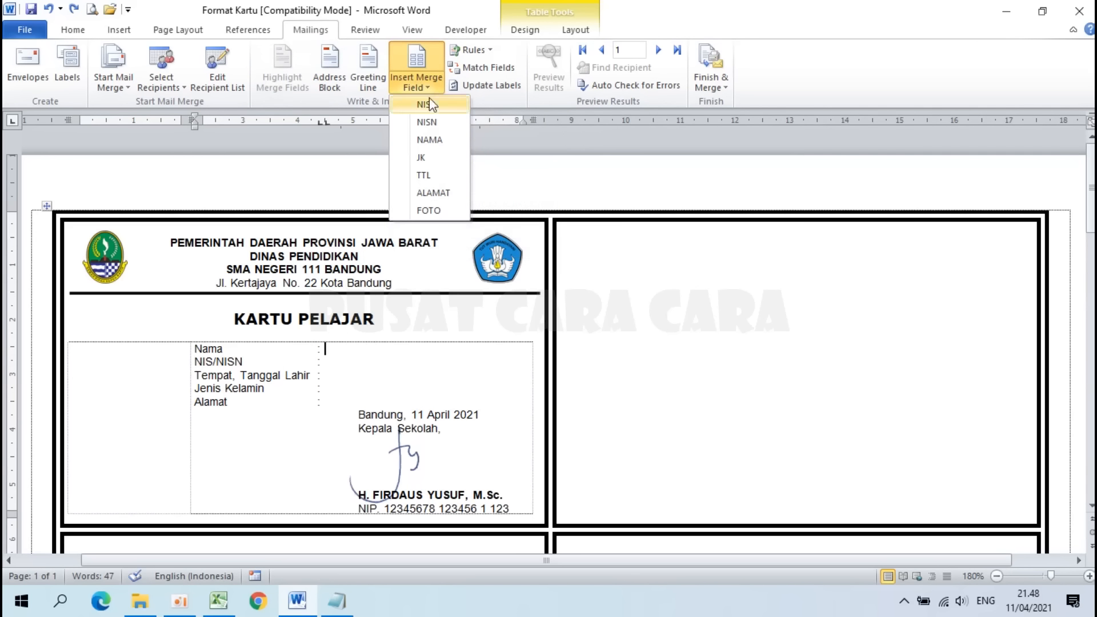
click(431, 142)
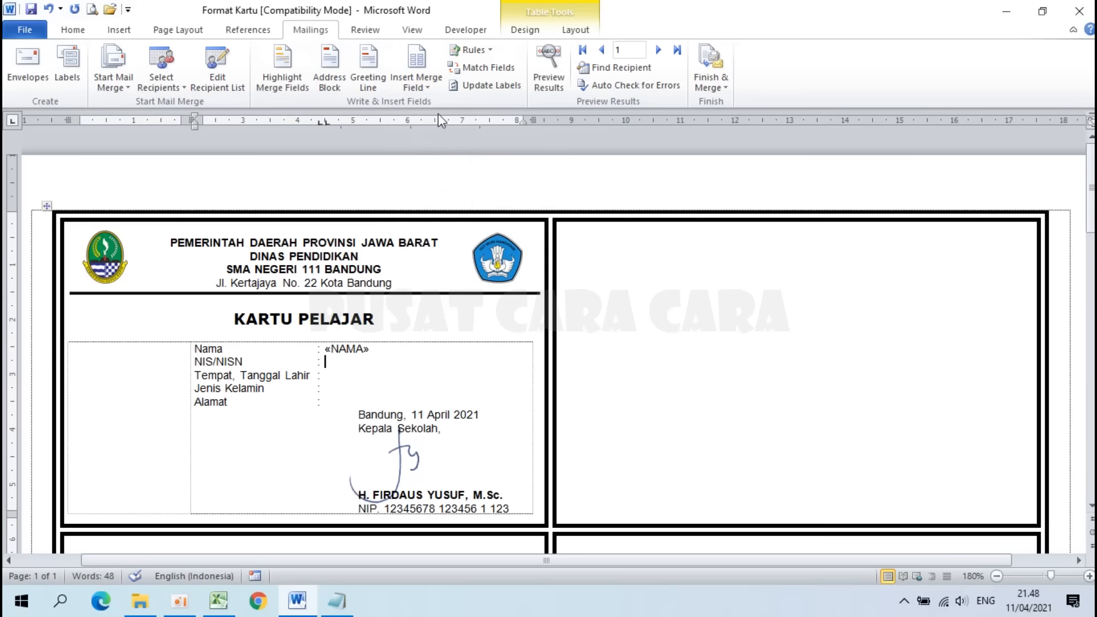
click(420, 79)
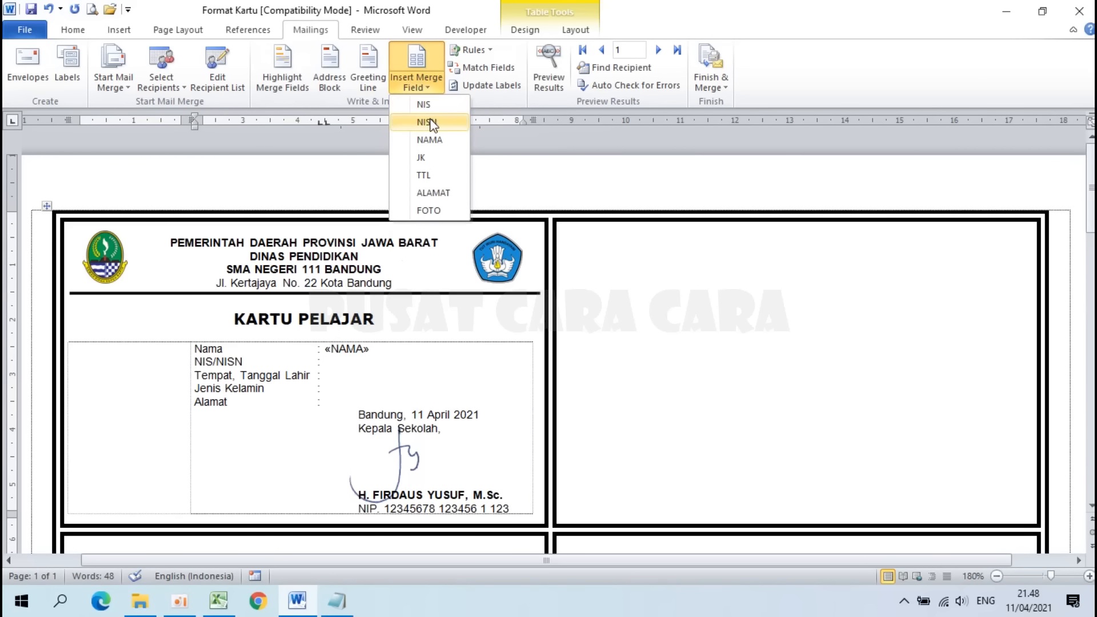
click(423, 105)
text(/)
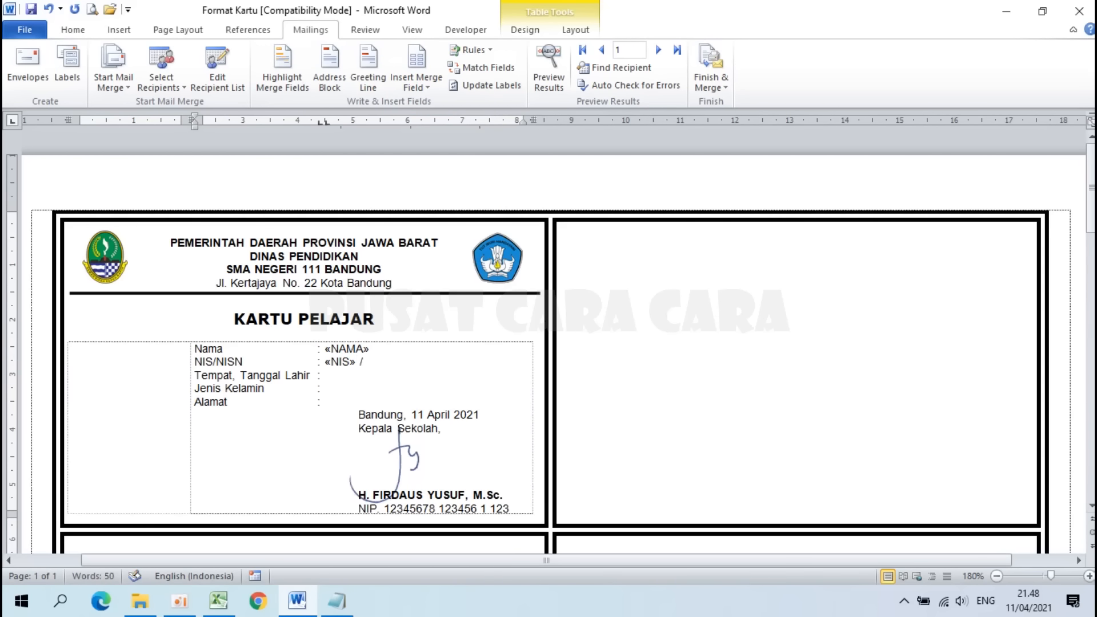
click(414, 92)
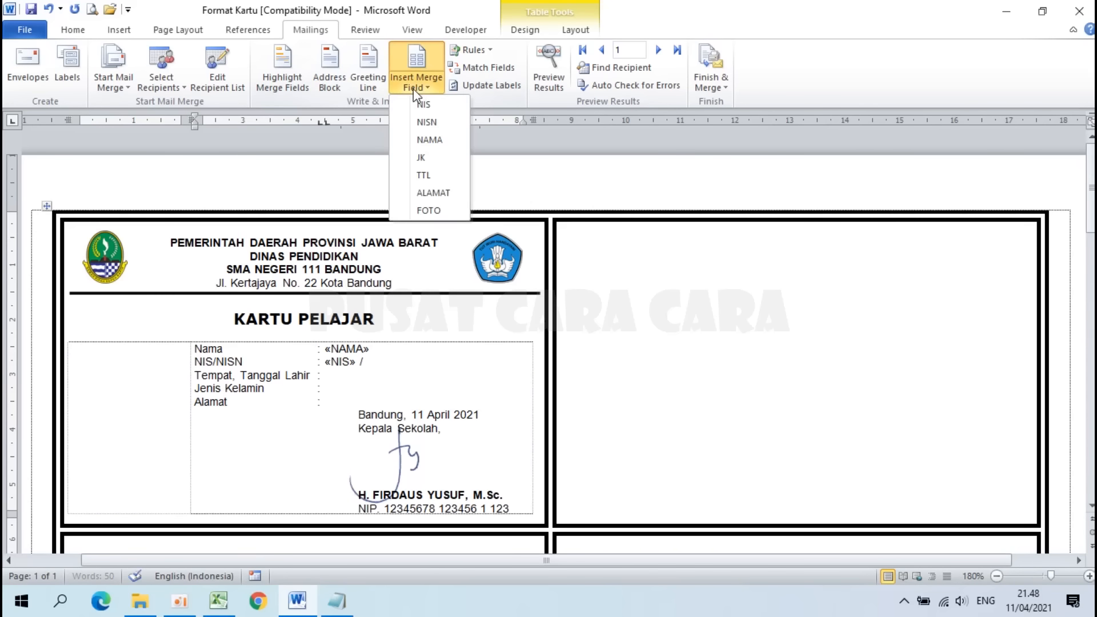
click(436, 124)
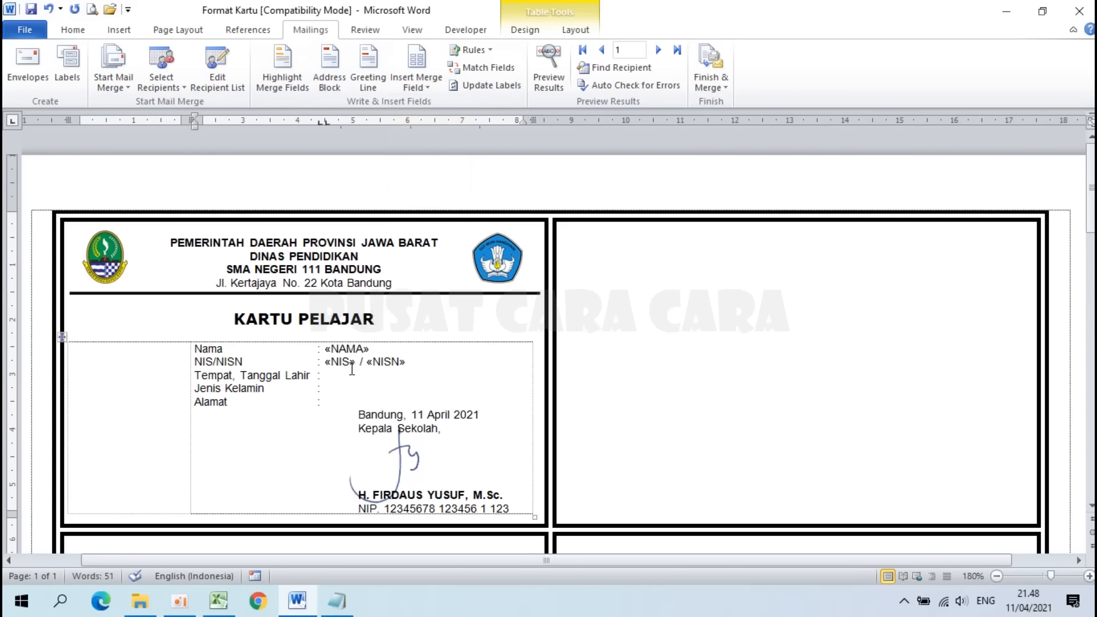
Step: Insert the «TTL», «JK» and «ALAMAT» fields on the birth, gender and address lines
click(416, 86)
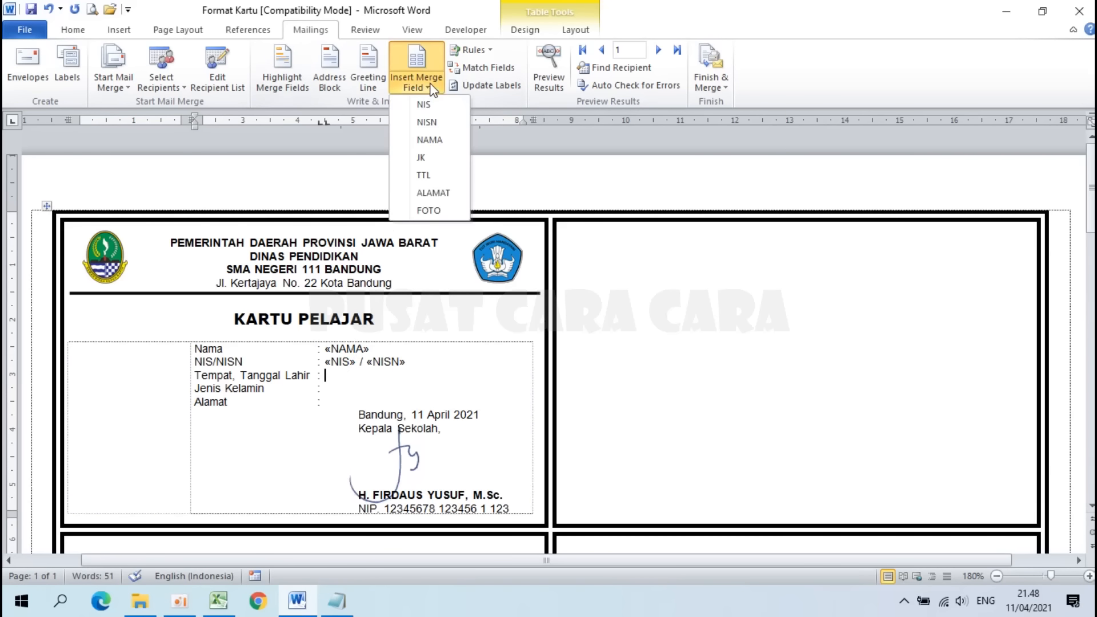
click(430, 172)
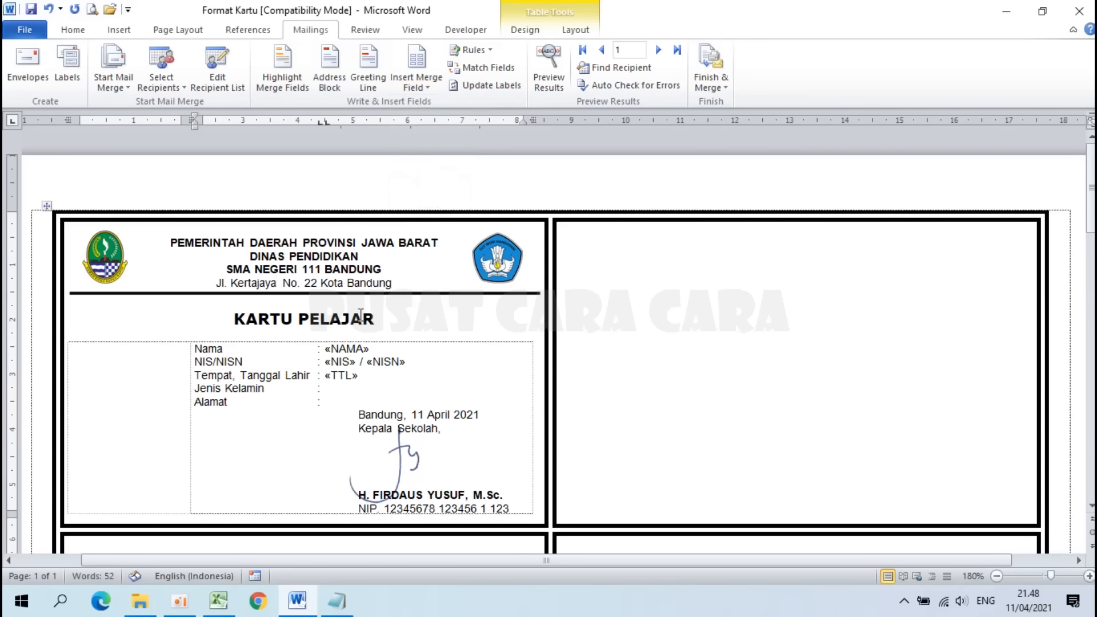
click(429, 89)
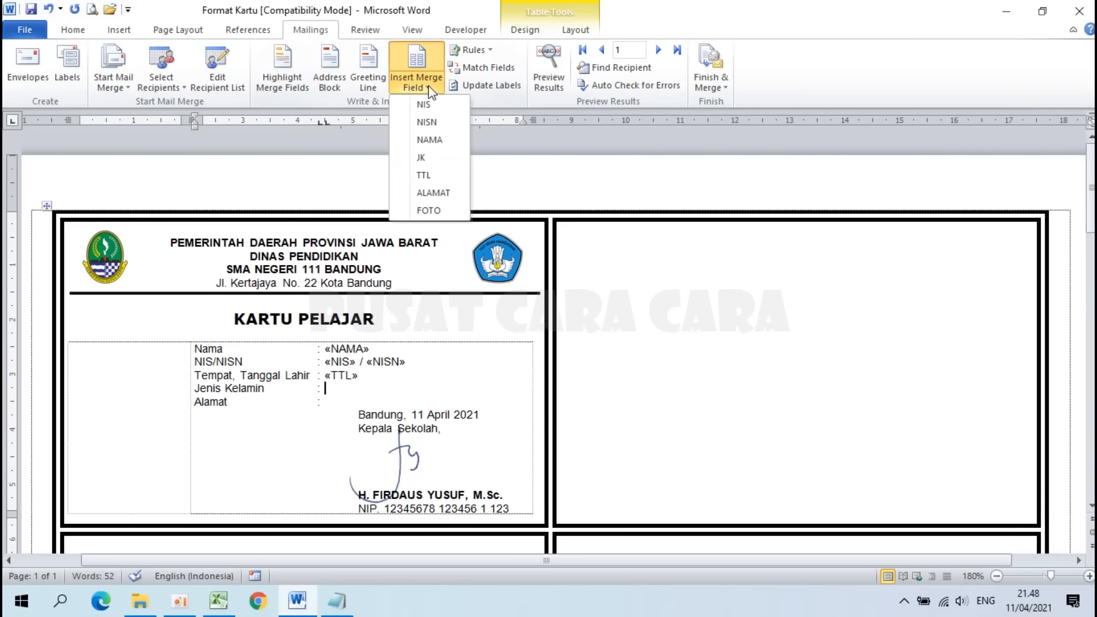
click(437, 163)
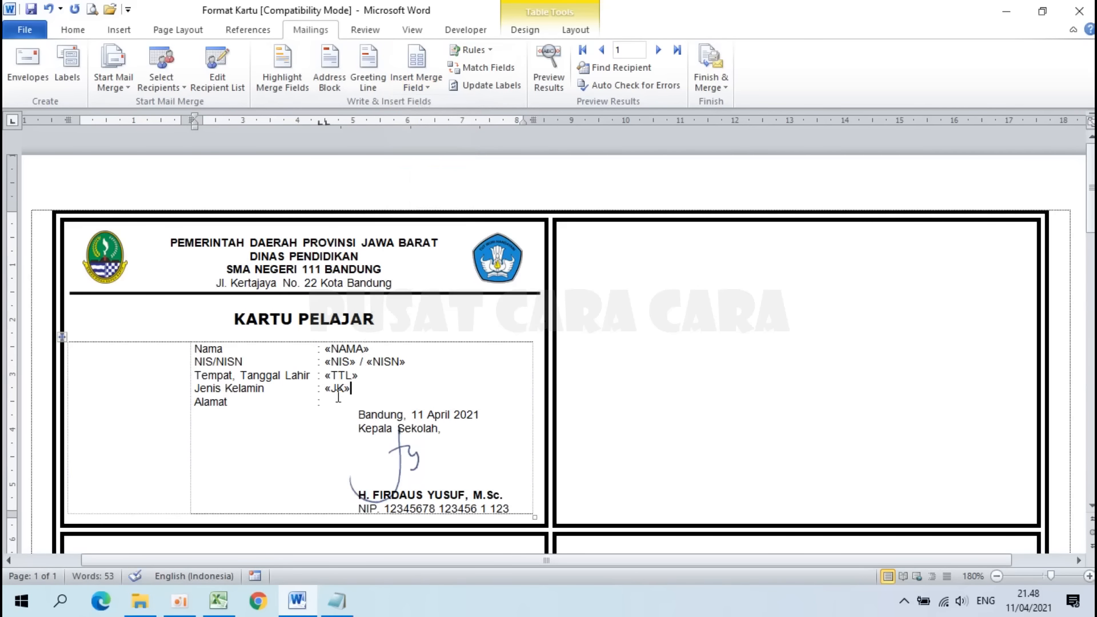
click(427, 87)
click(436, 192)
Step: Insert the «FOTO» field into the empty photo cell and centre it
click(113, 364)
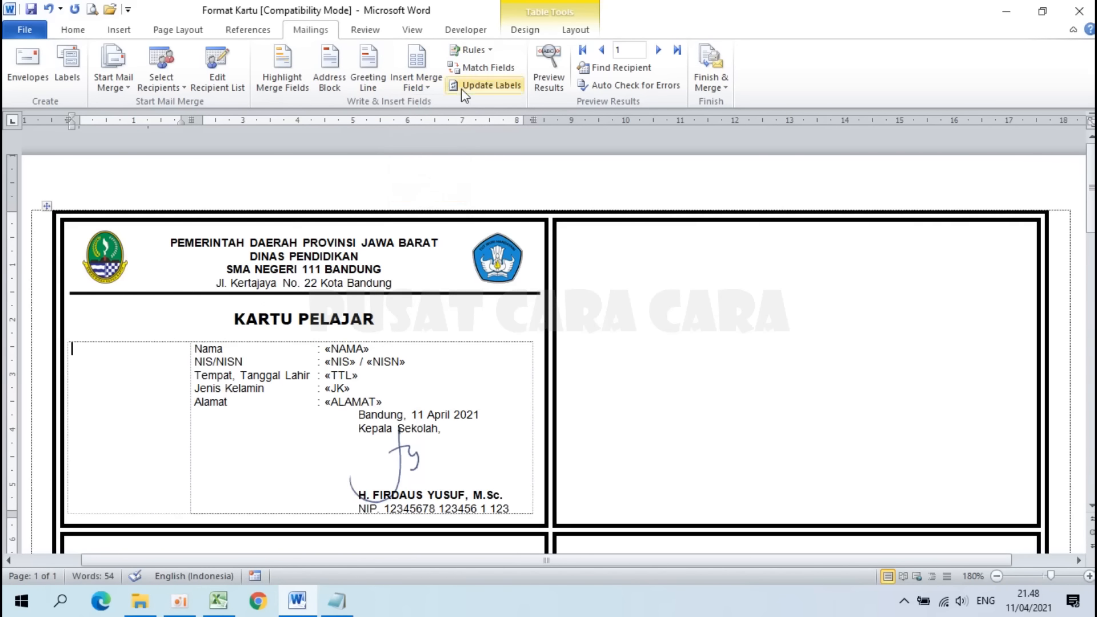
click(430, 89)
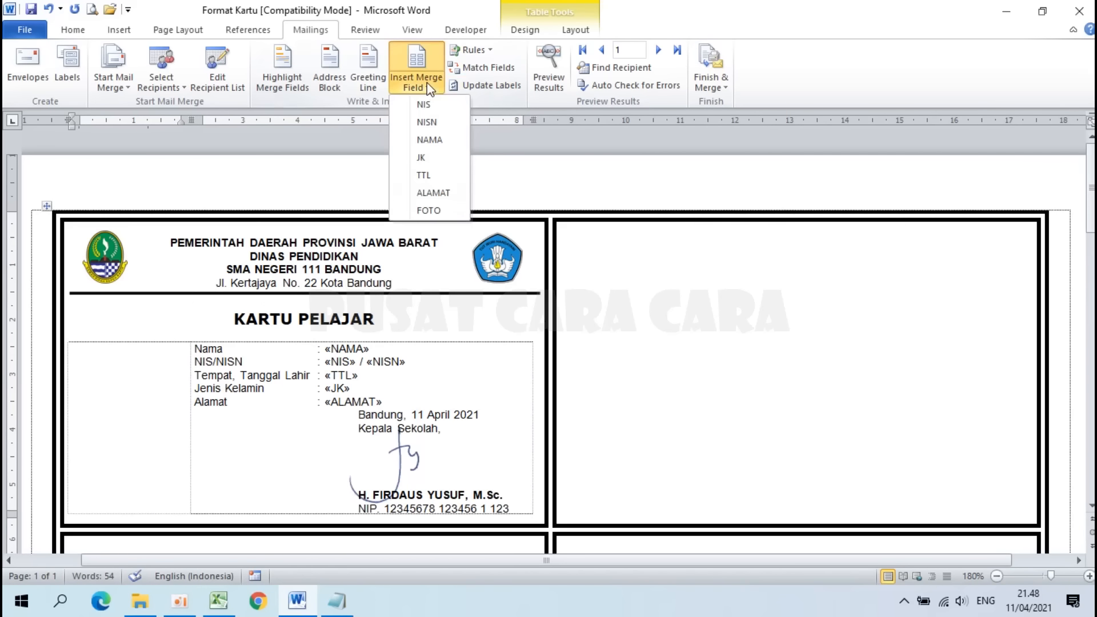
click(429, 210)
drag(151, 355, 60, 351)
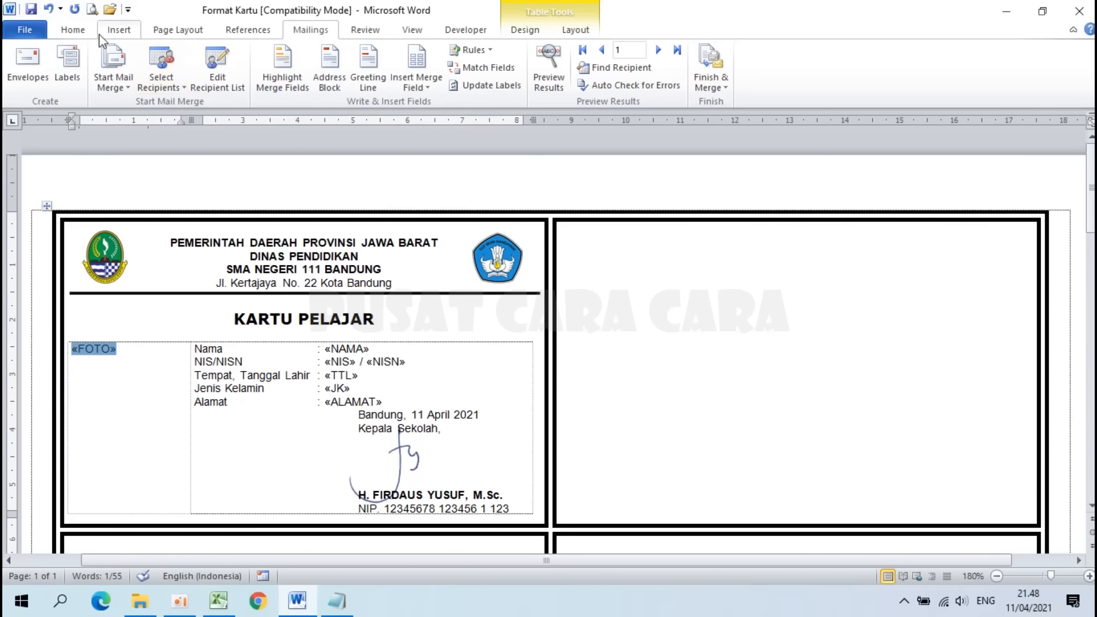
click(69, 31)
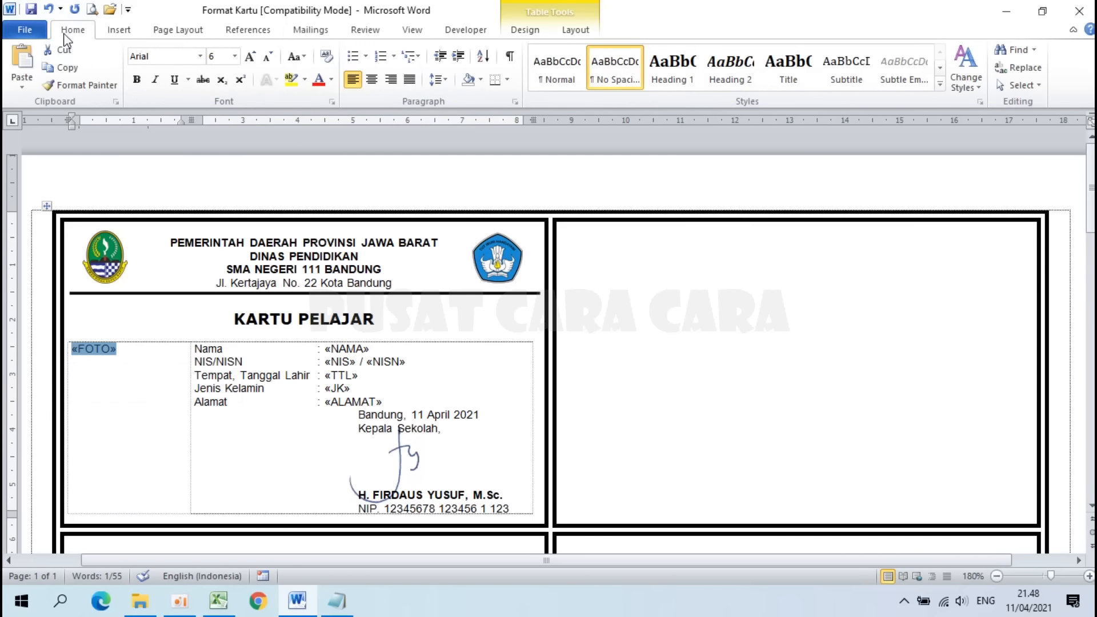
click(375, 82)
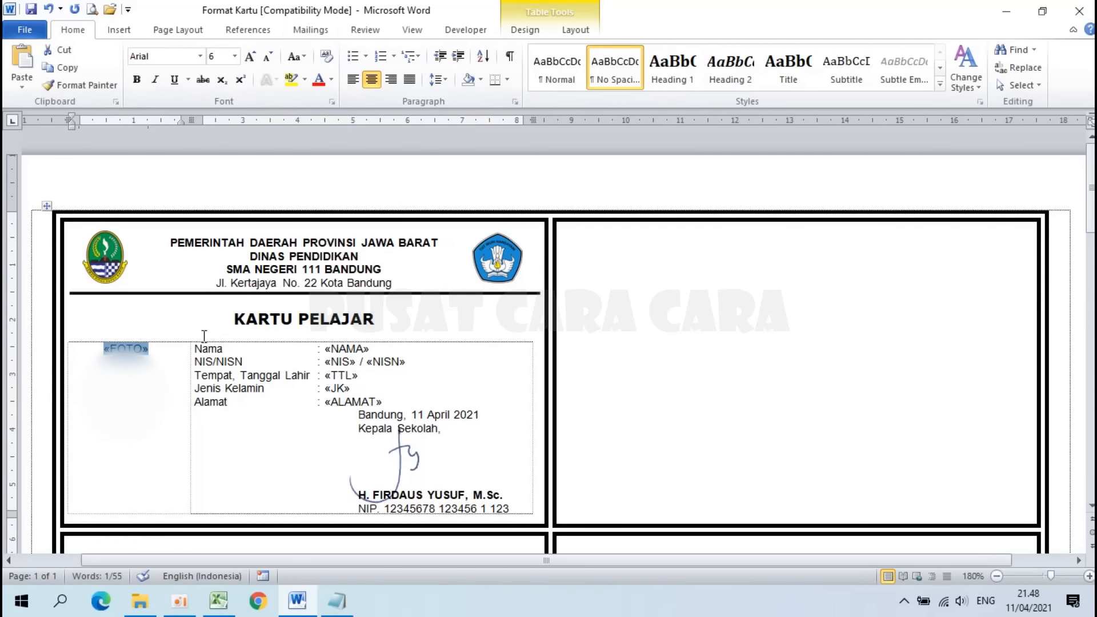
click(311, 31)
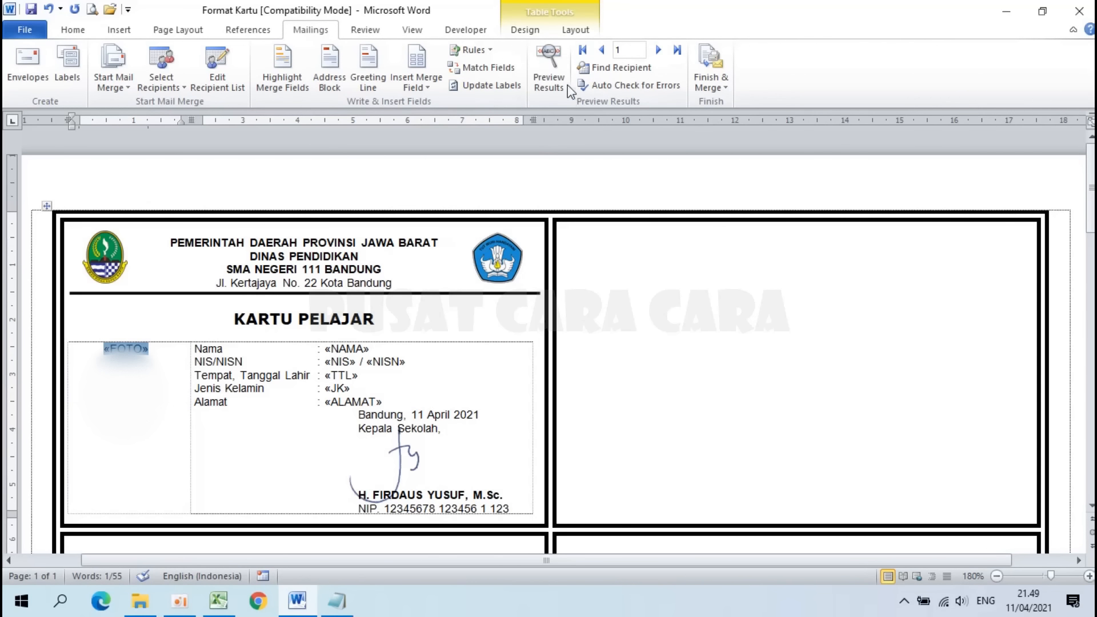
Step: Preview the first student's data and make the student's name bold
click(555, 62)
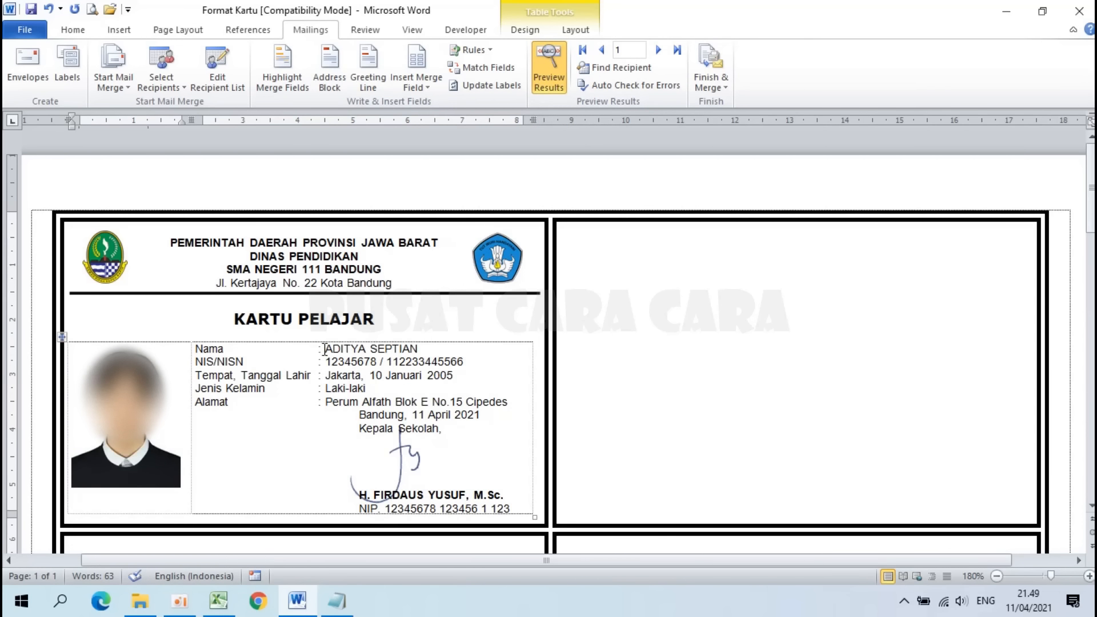
drag(324, 349, 418, 349)
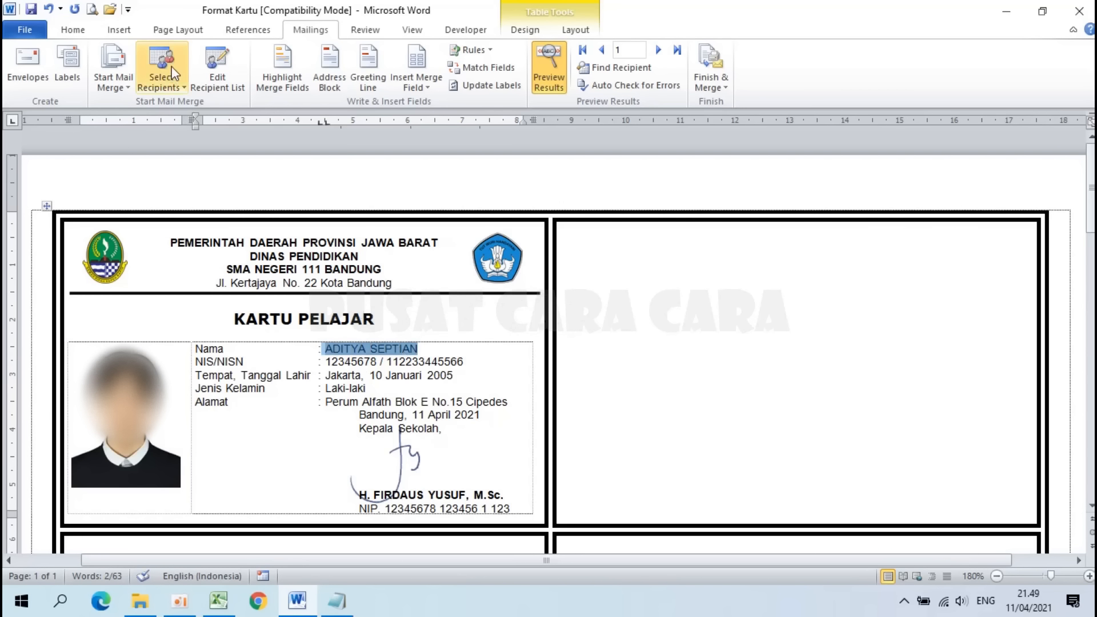
click(86, 34)
click(136, 81)
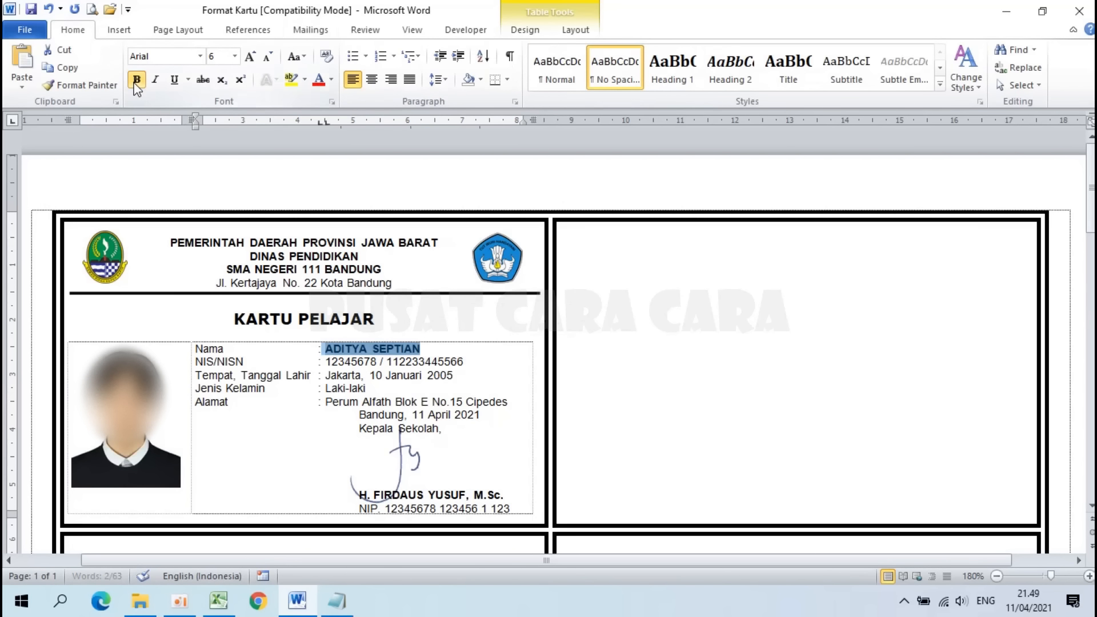
Step: Open the Insert Picture dialog to add a picture to the card
click(310, 29)
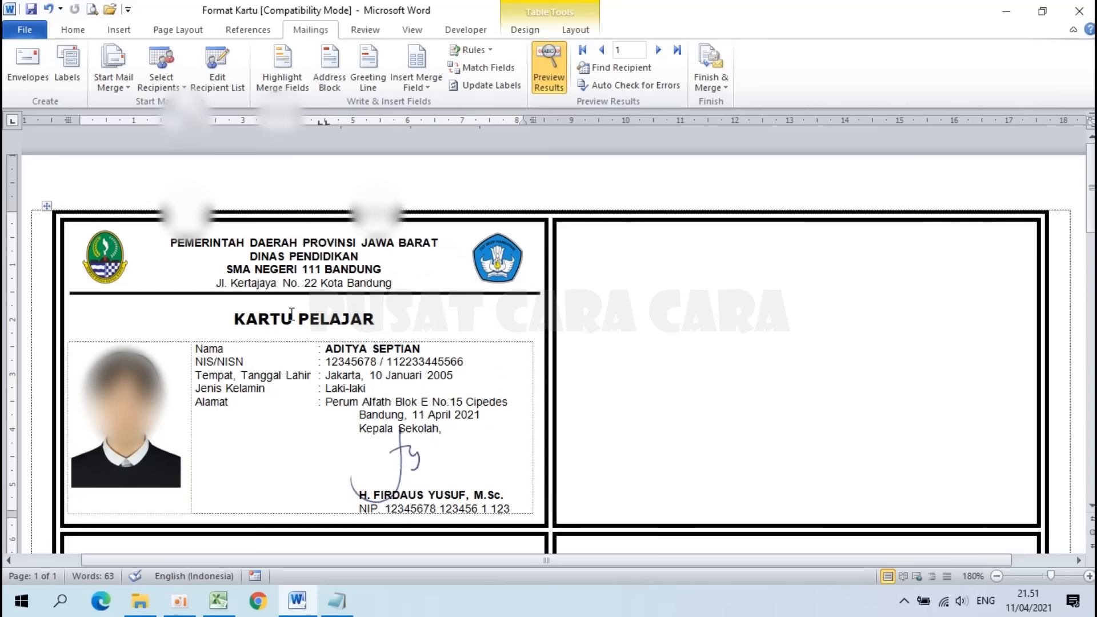
click(126, 32)
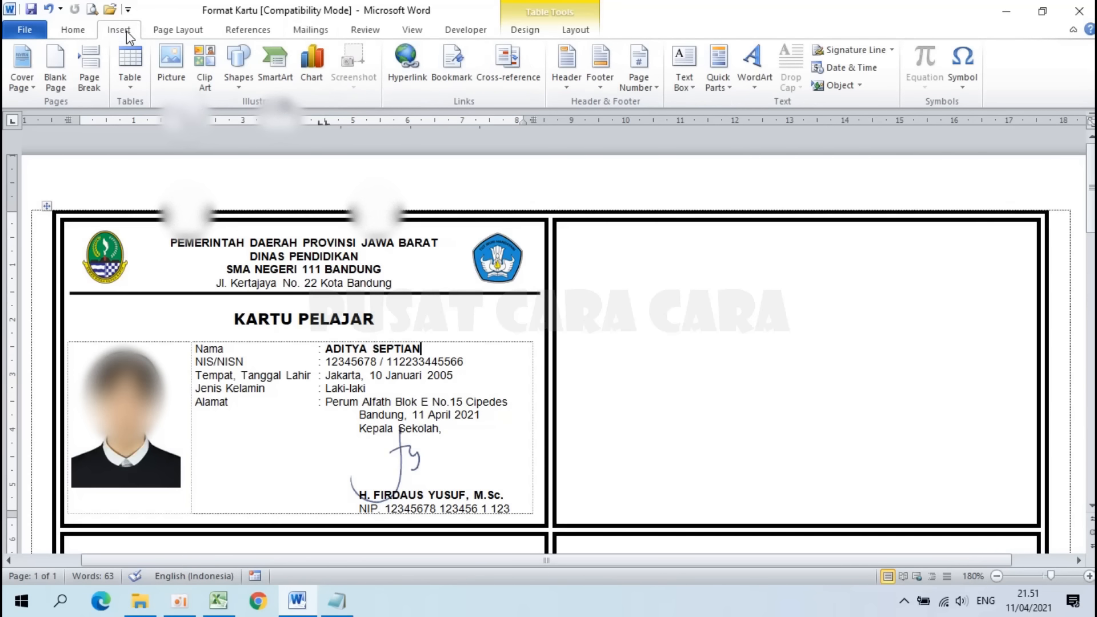
click(168, 67)
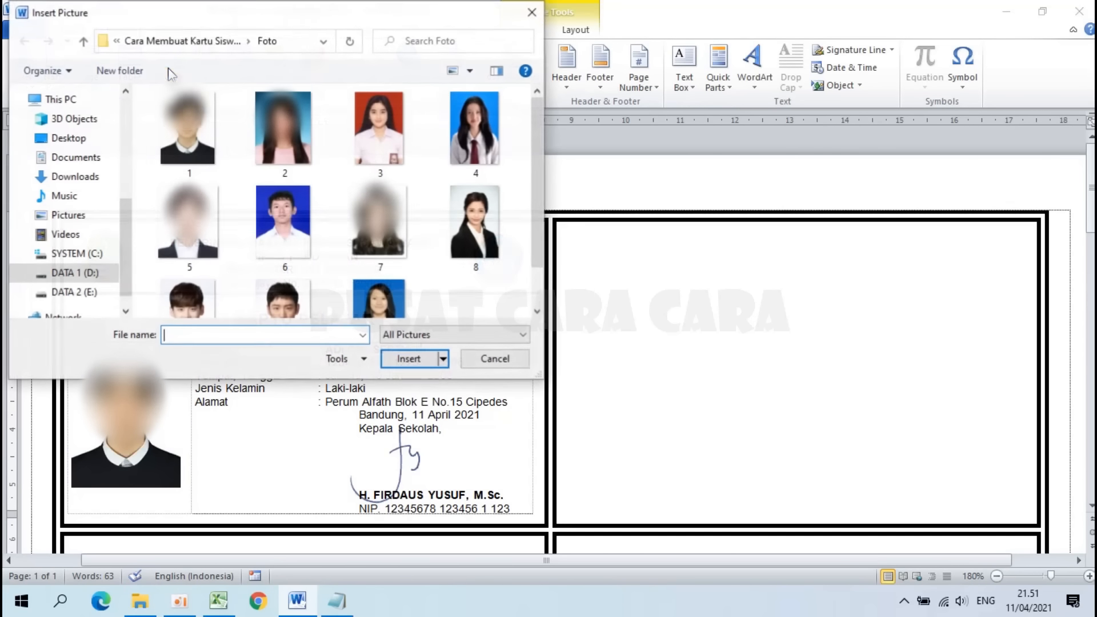
Step: Insert the Background image from the parent folder and shrink it to 2,94 × 4,8 cm
click(220, 41)
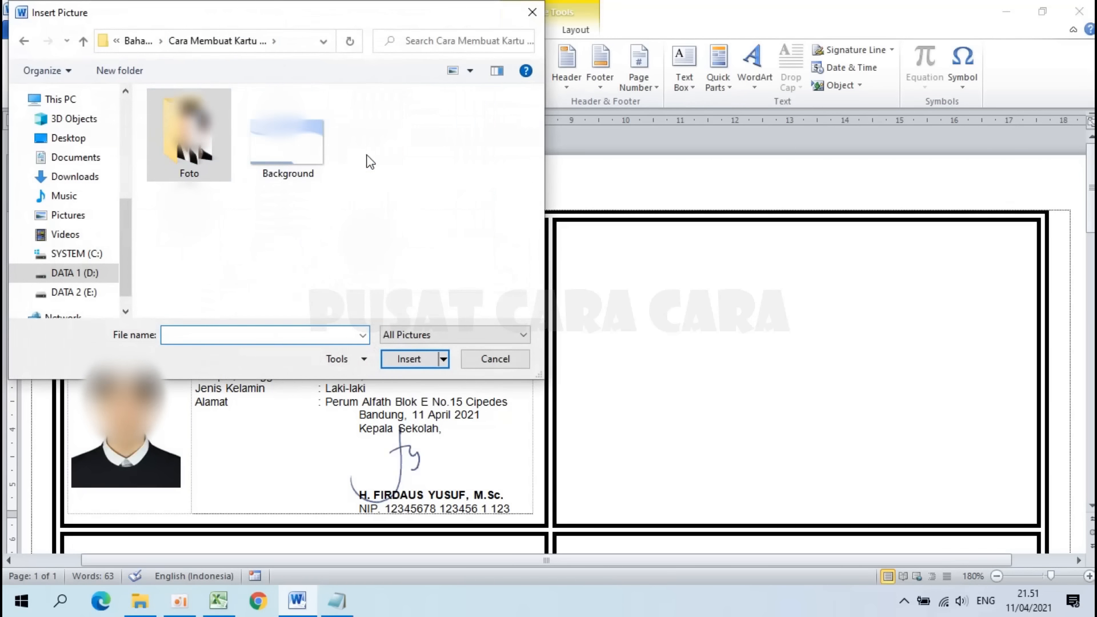
click(283, 146)
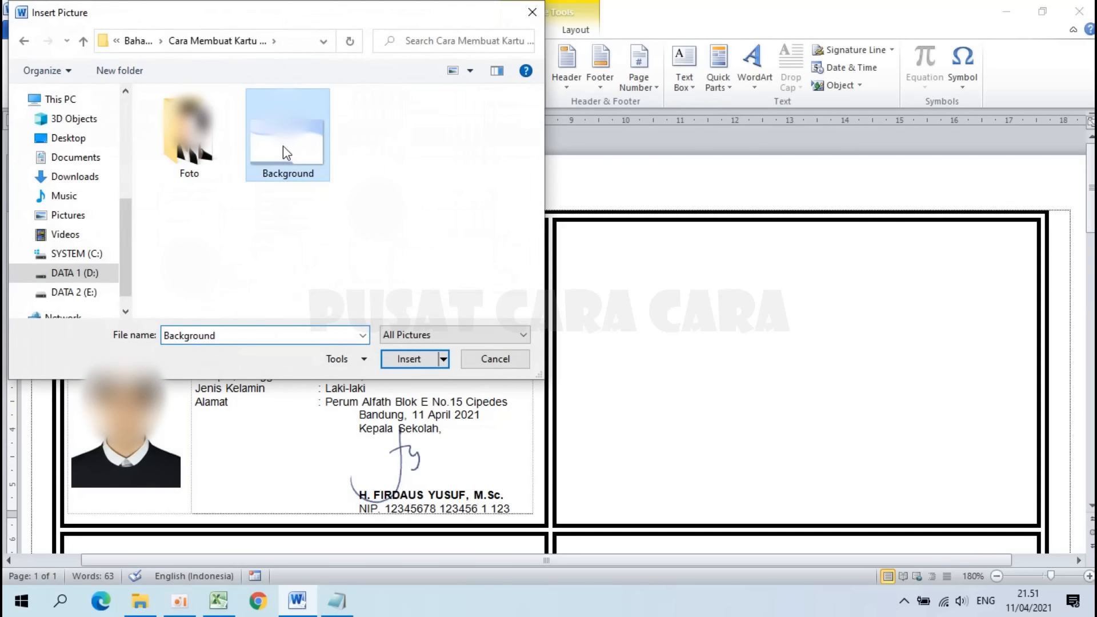
click(413, 360)
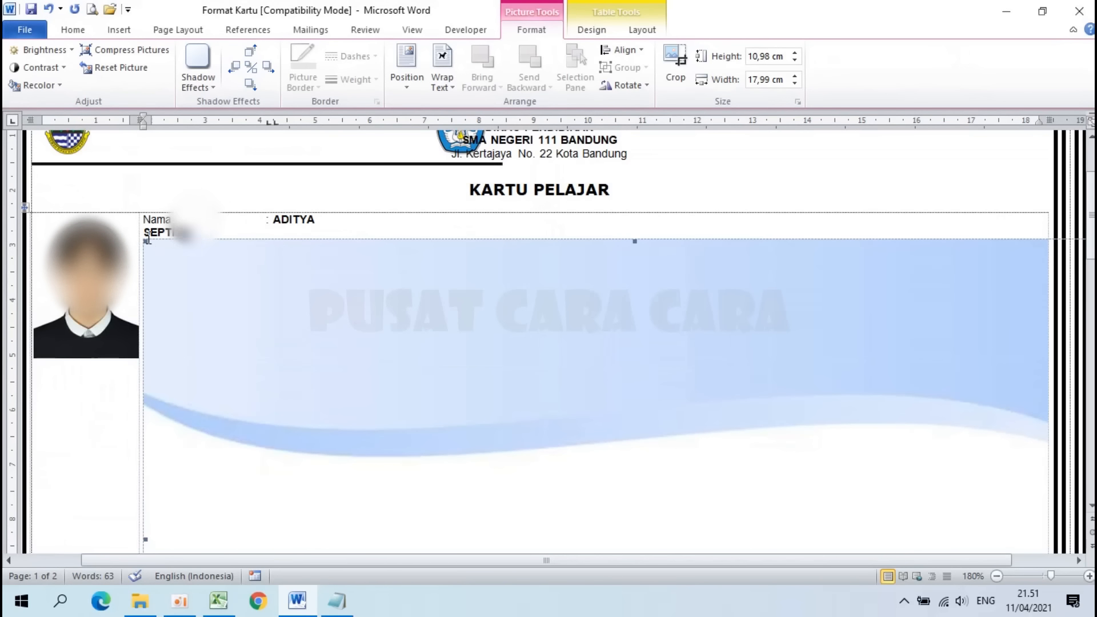
drag(144, 240, 551, 454)
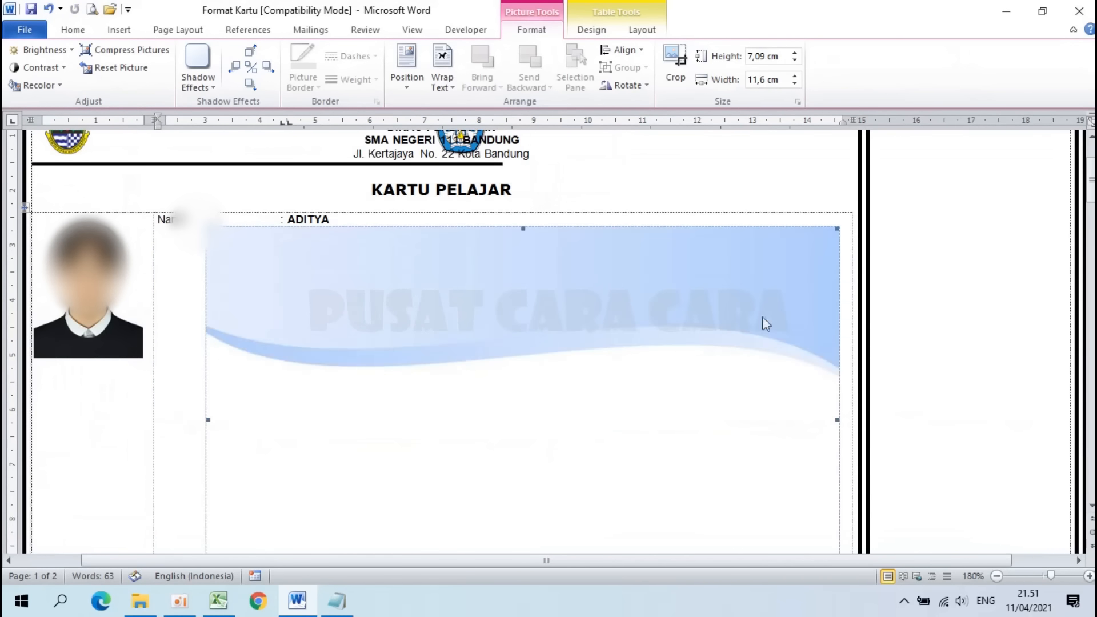
drag(837, 230, 468, 447)
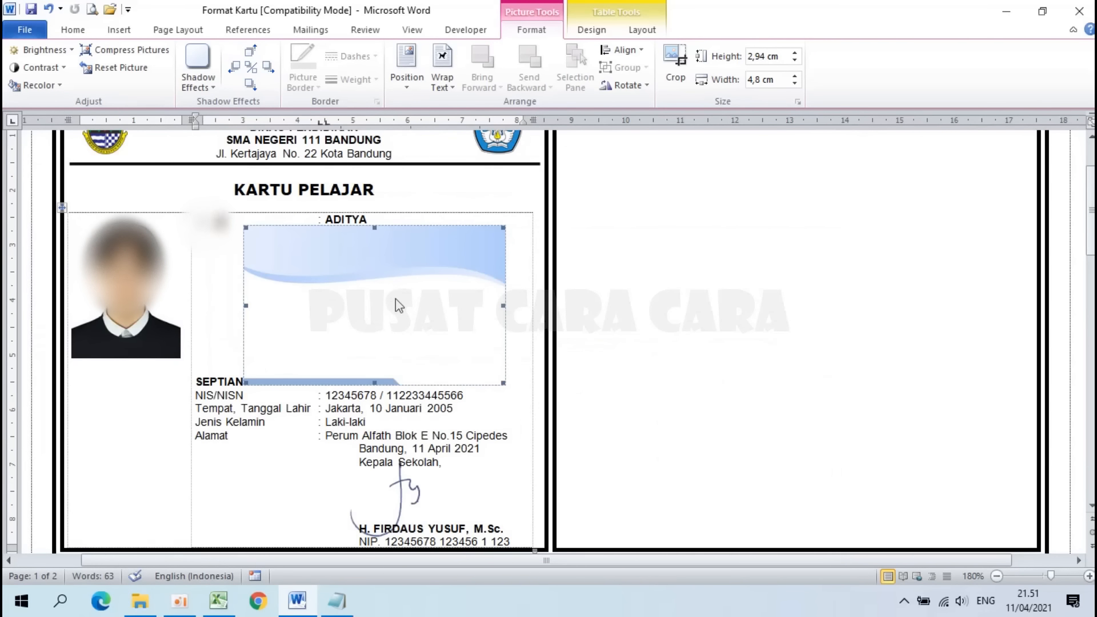
Step: Set the picture's text wrapping to Behind Text
click(437, 70)
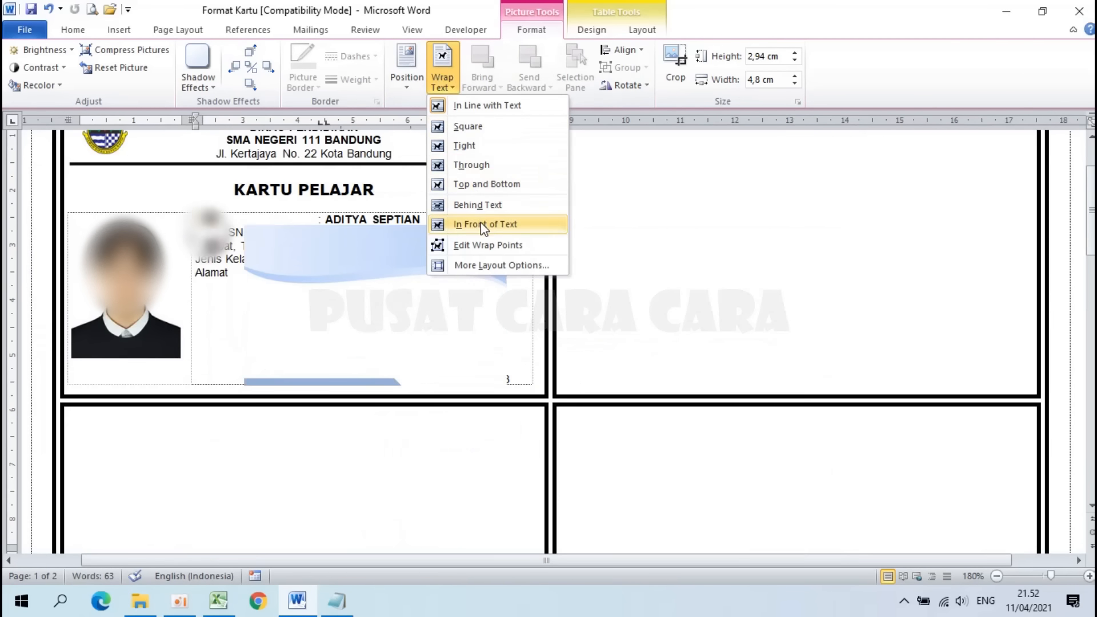
click(479, 205)
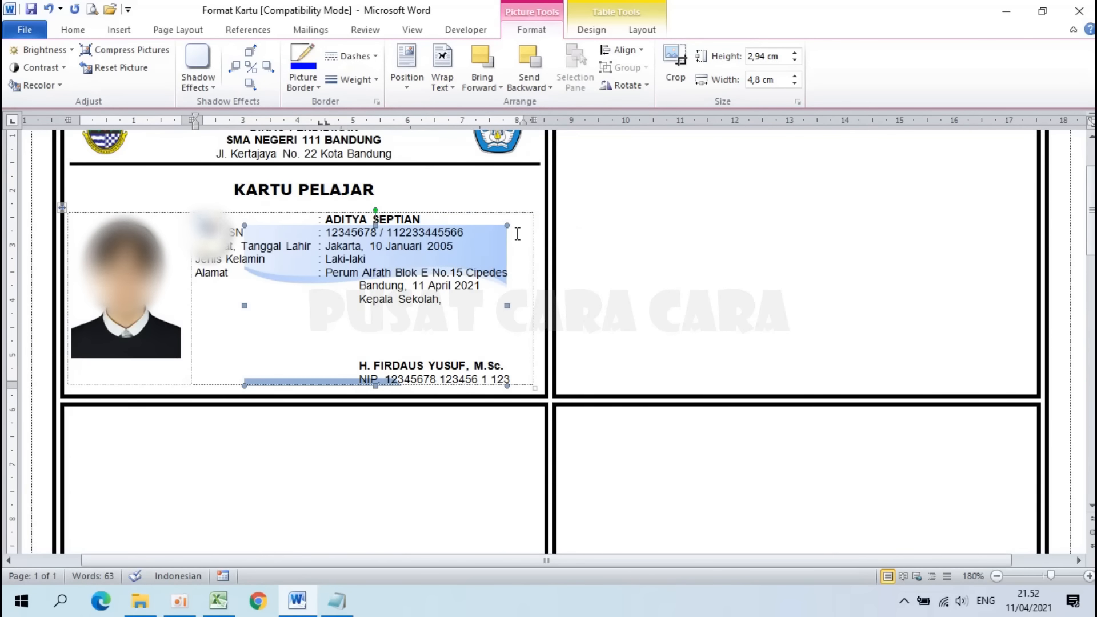
scroll(572, 240, up, 2)
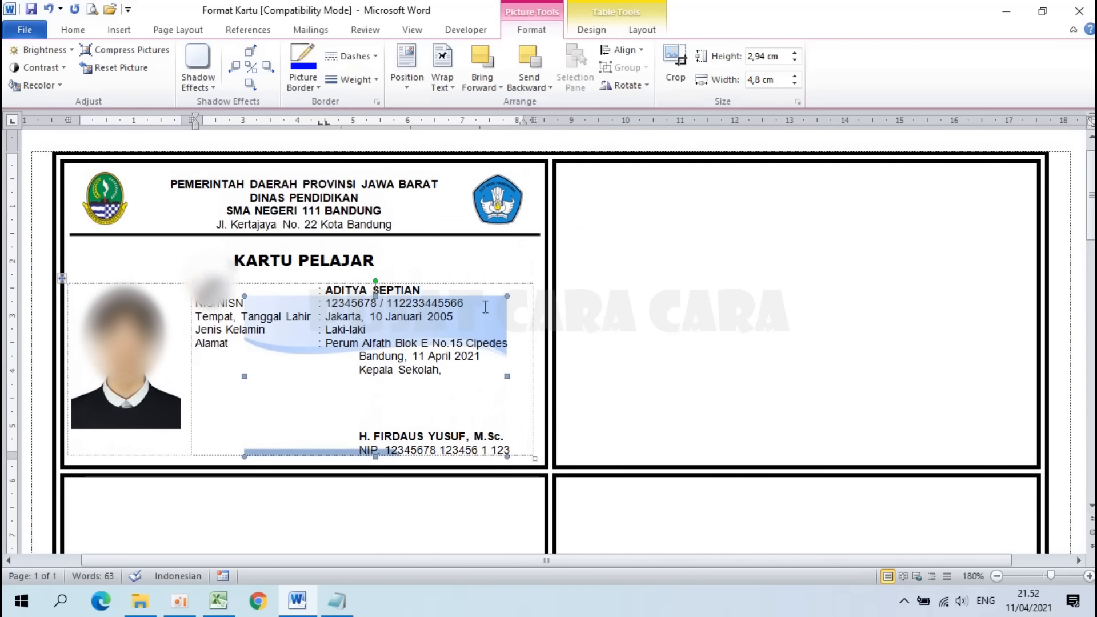
click(80, 33)
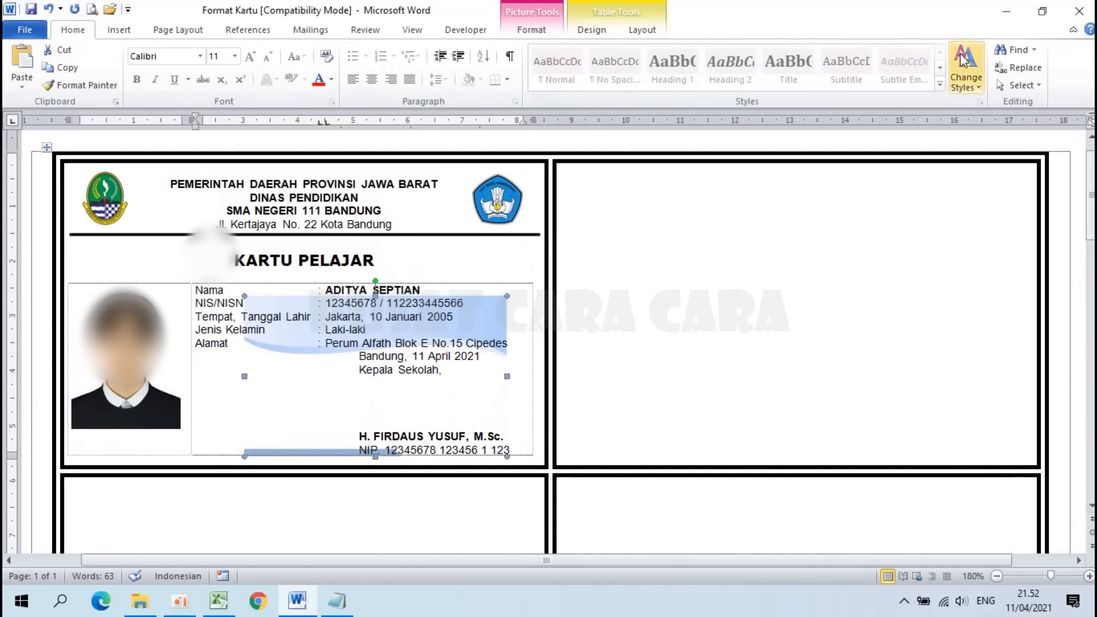
Step: Move and stretch the blue background over the whole card, to 5,54 × 8,82 cm
click(1021, 85)
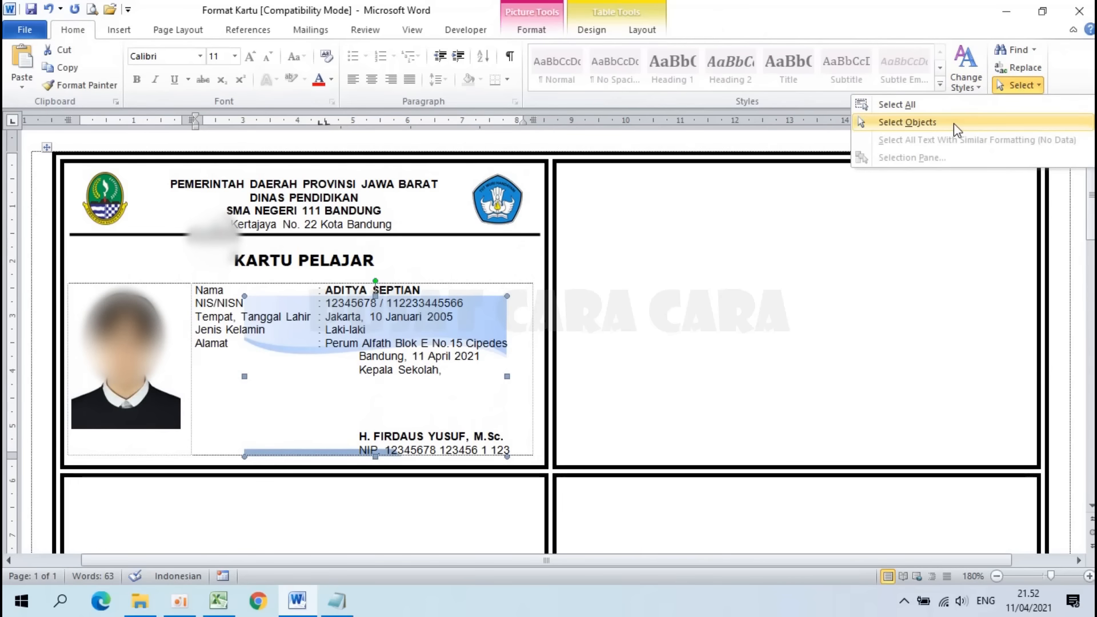
click(908, 123)
mouse_move(135, 428)
mouse_down()
mouse_move(389, 275)
mouse_move(315, 181)
mouse_up()
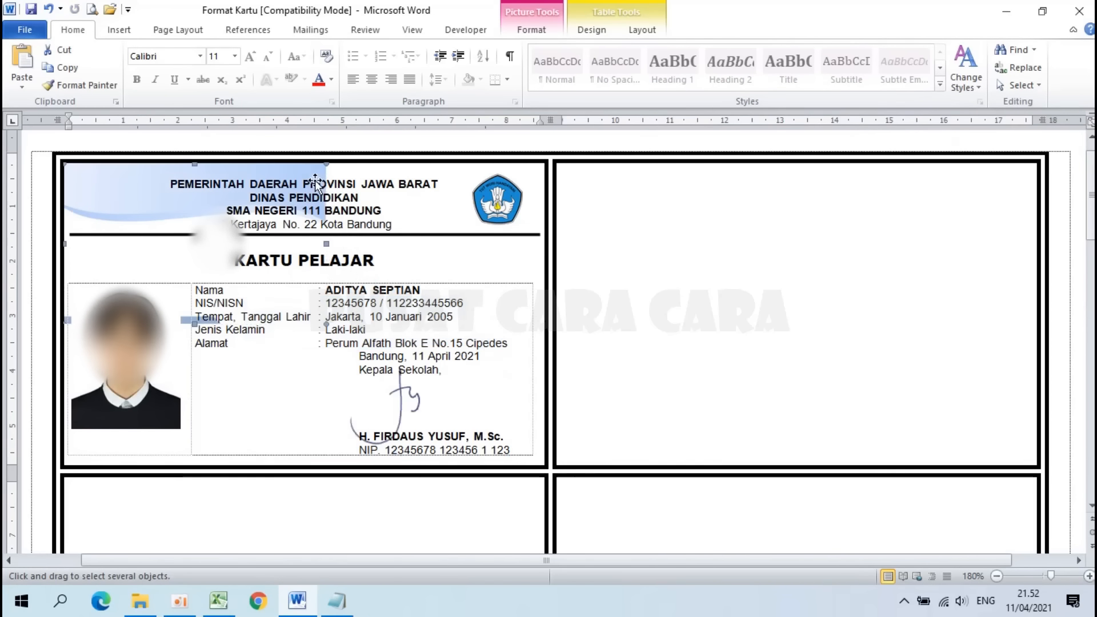
drag(395, 352, 543, 456)
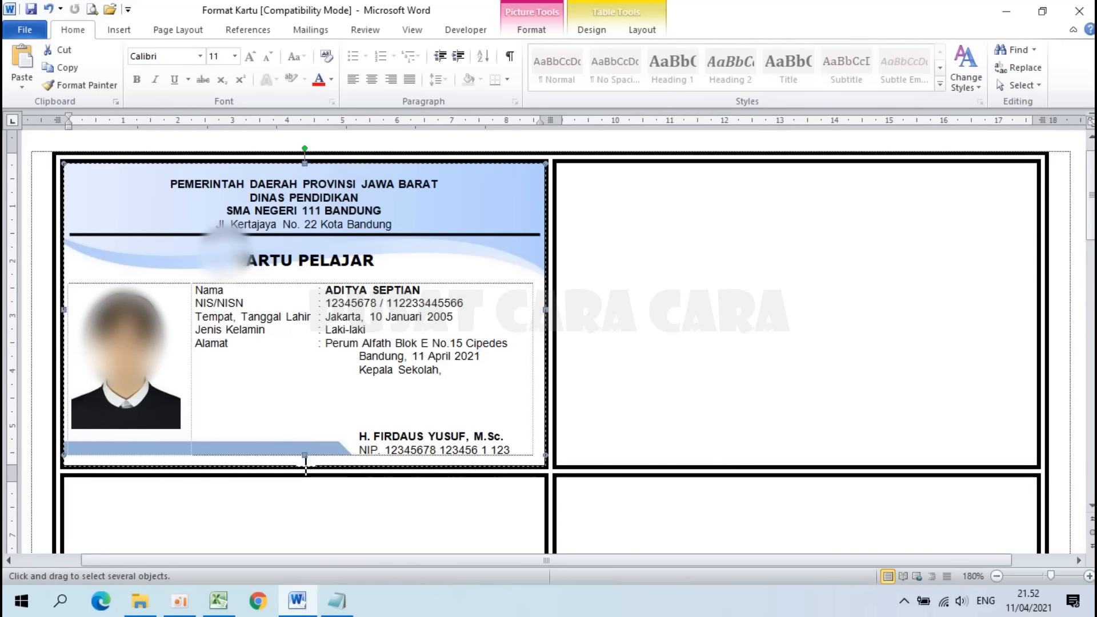
drag(305, 461, 306, 466)
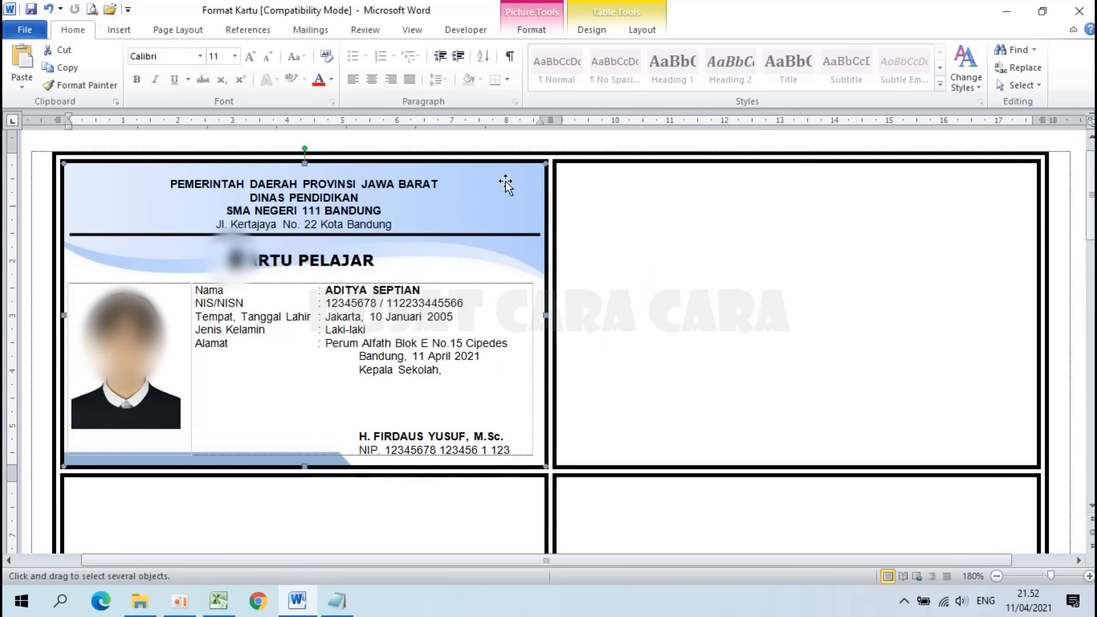
Step: Send the background picture to back and turn off floating-object selection
right_click(515, 200)
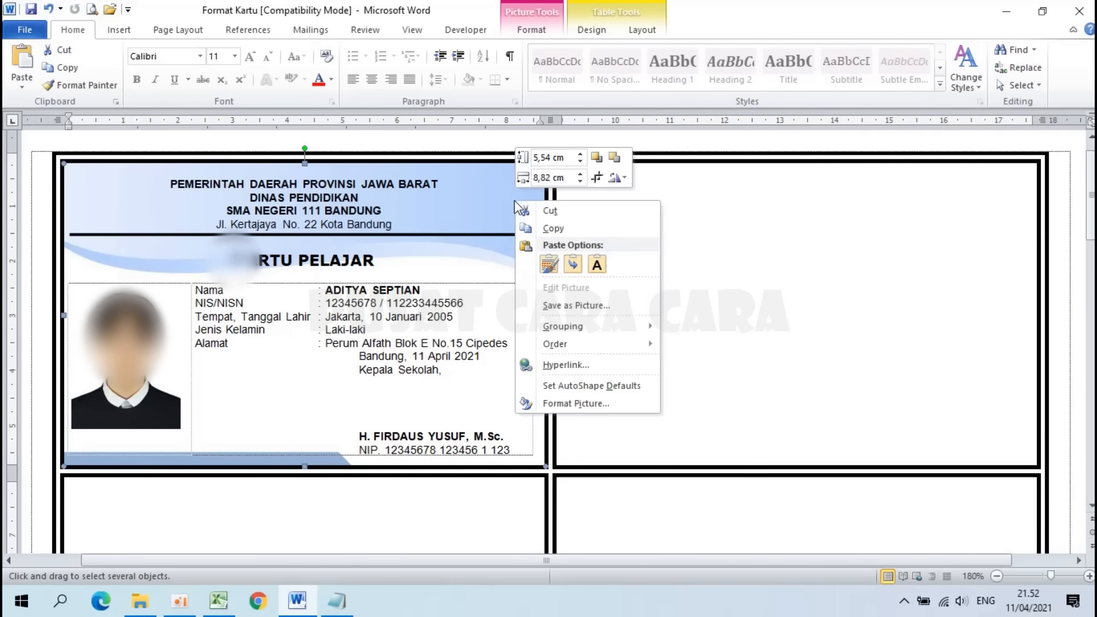
mouse_move(620, 351)
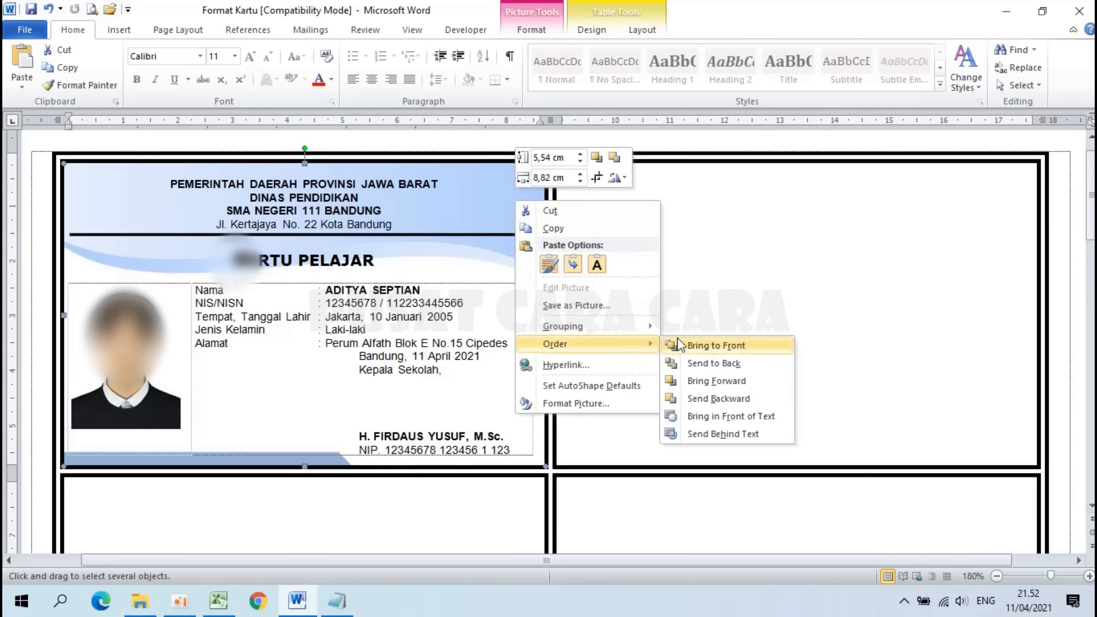
click(711, 364)
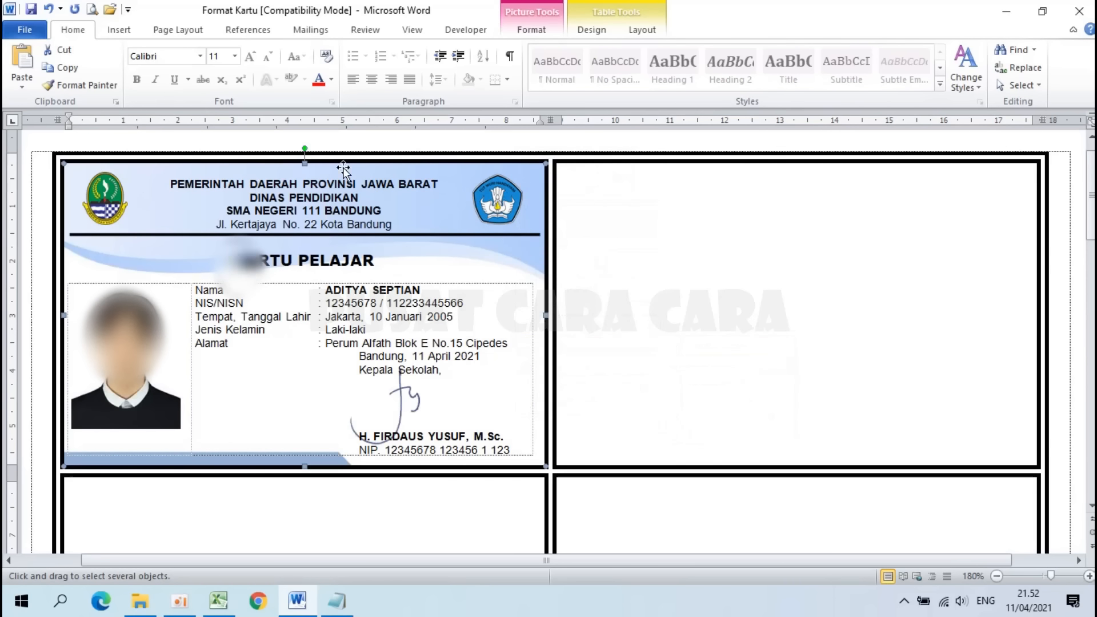
click(1022, 87)
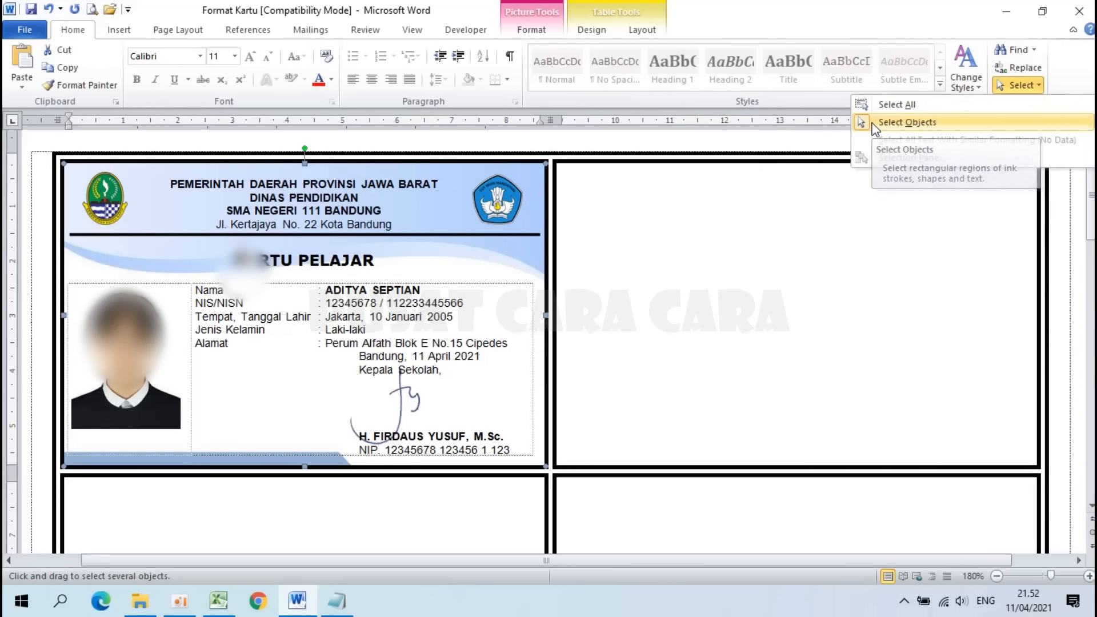
click(491, 256)
triple_click(429, 312)
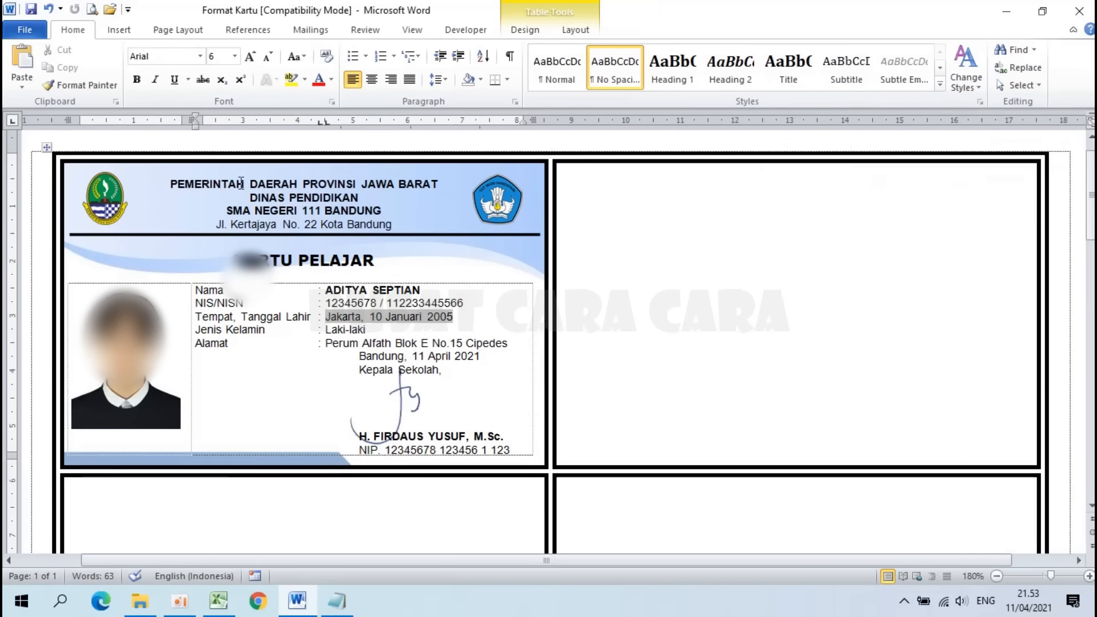
Step: Update Labels so each card shows a different student's photo and details, then check the sheet
scroll(380, 377, up, 1)
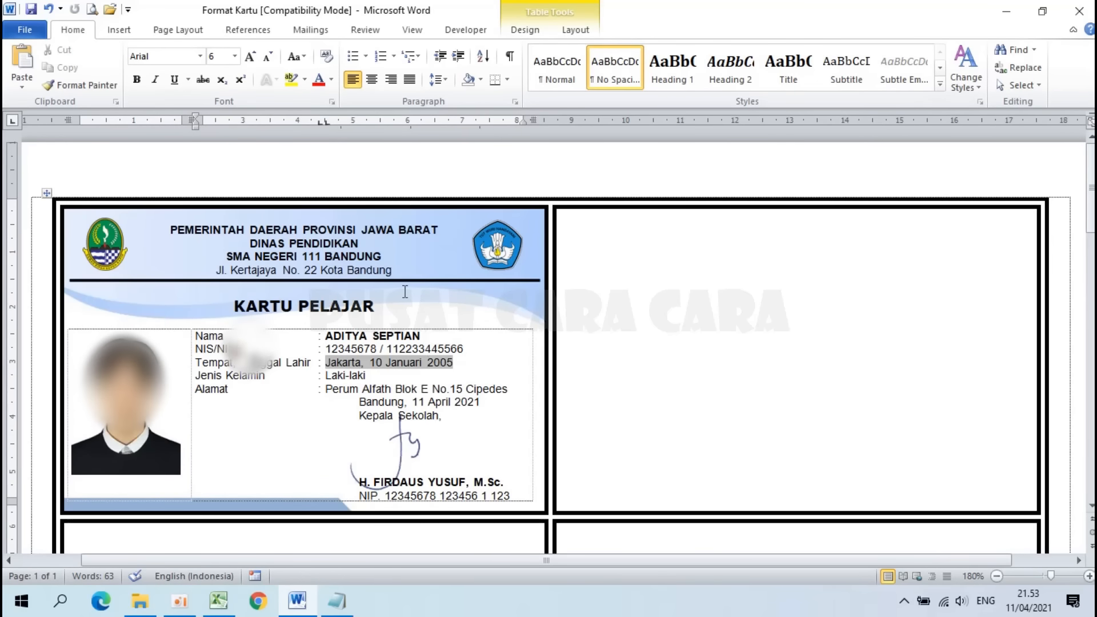
scroll(589, 280, down, 5)
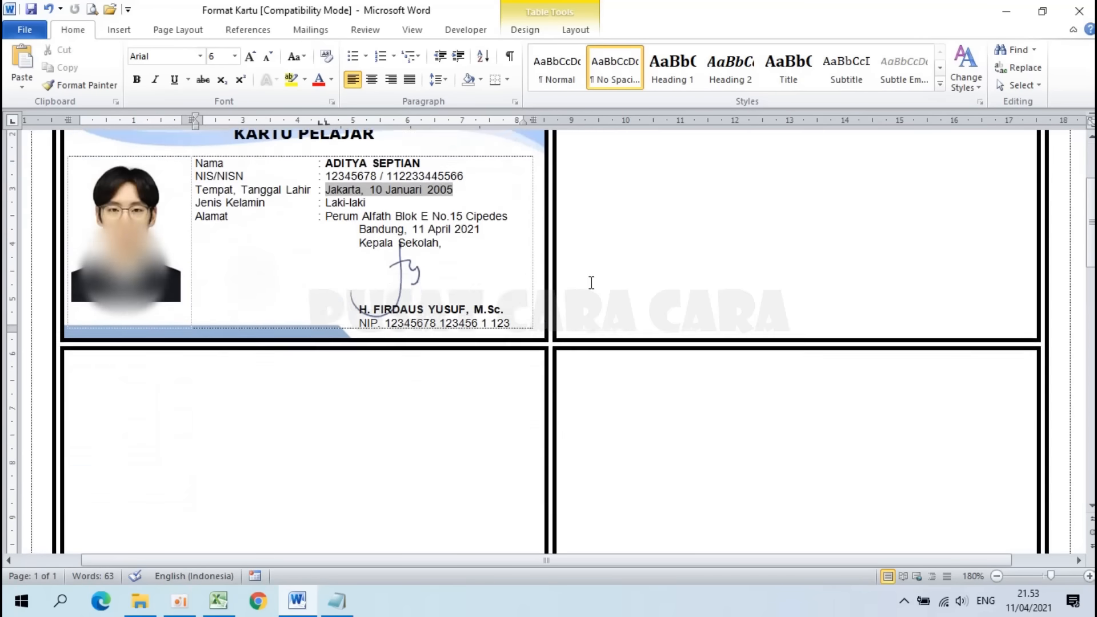
scroll(592, 282, up, 5)
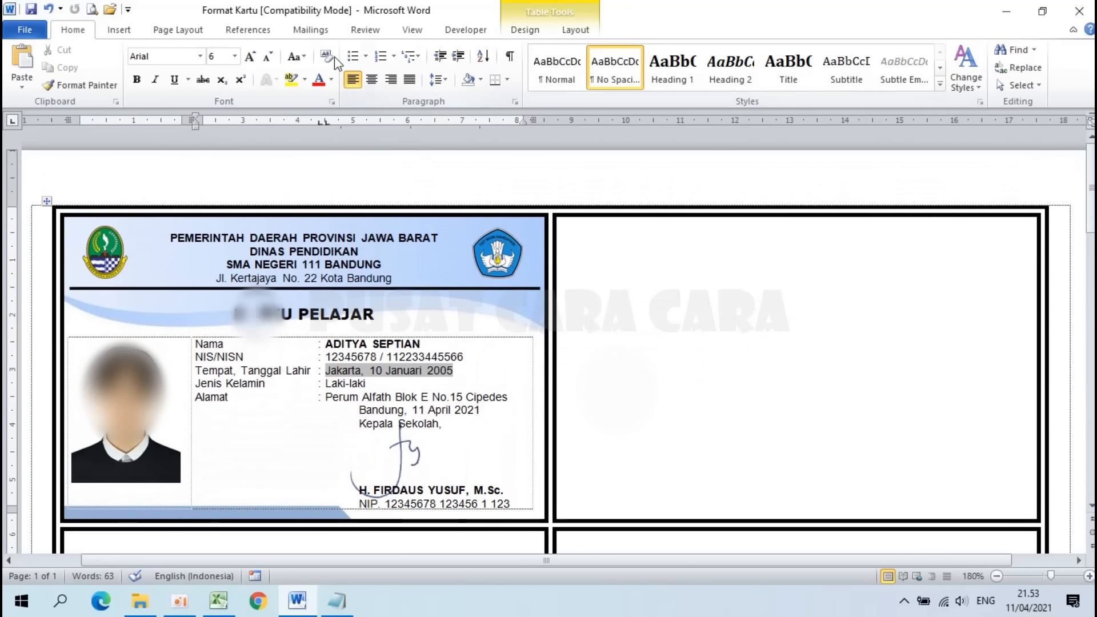
click(311, 31)
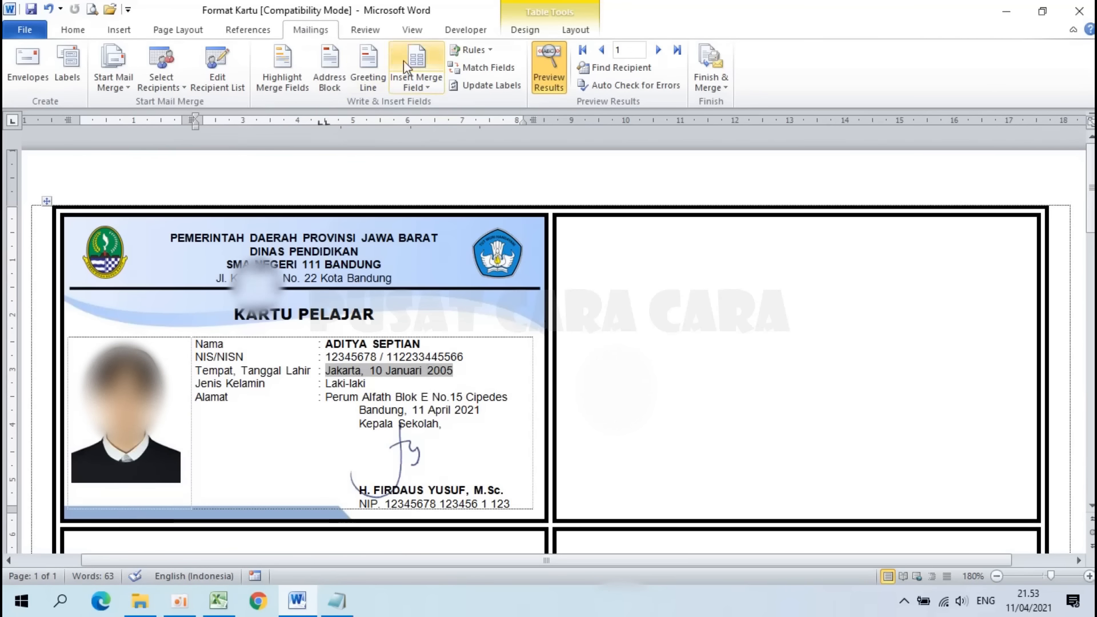
click(487, 87)
ctrl+scroll(587, 309, down, 3)
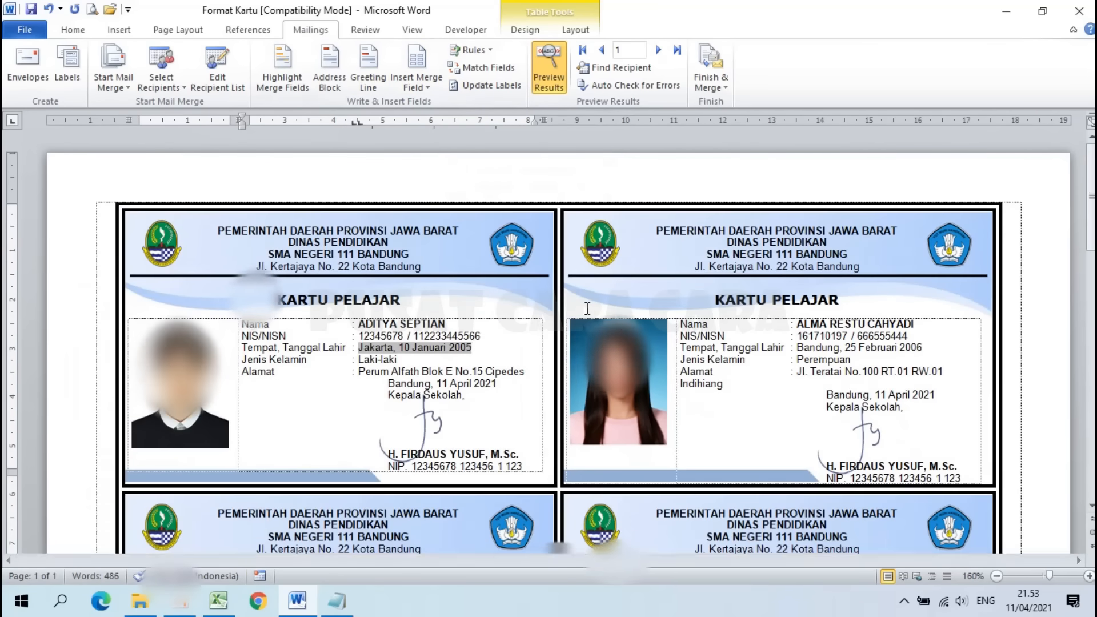
scroll(548, 343, down, 10)
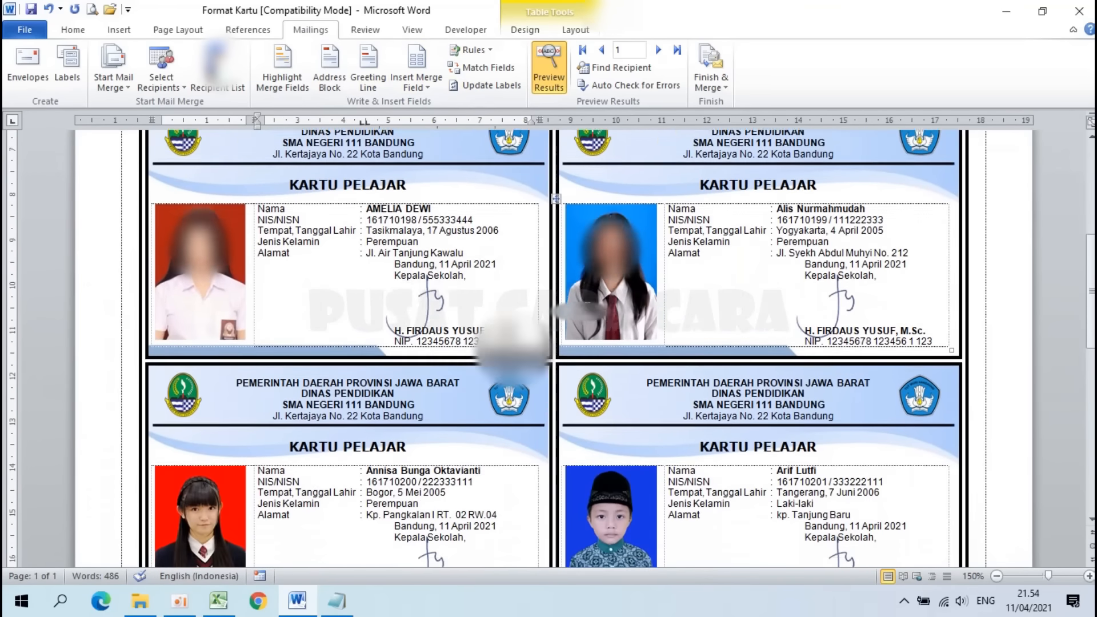
scroll(587, 308, up, 10)
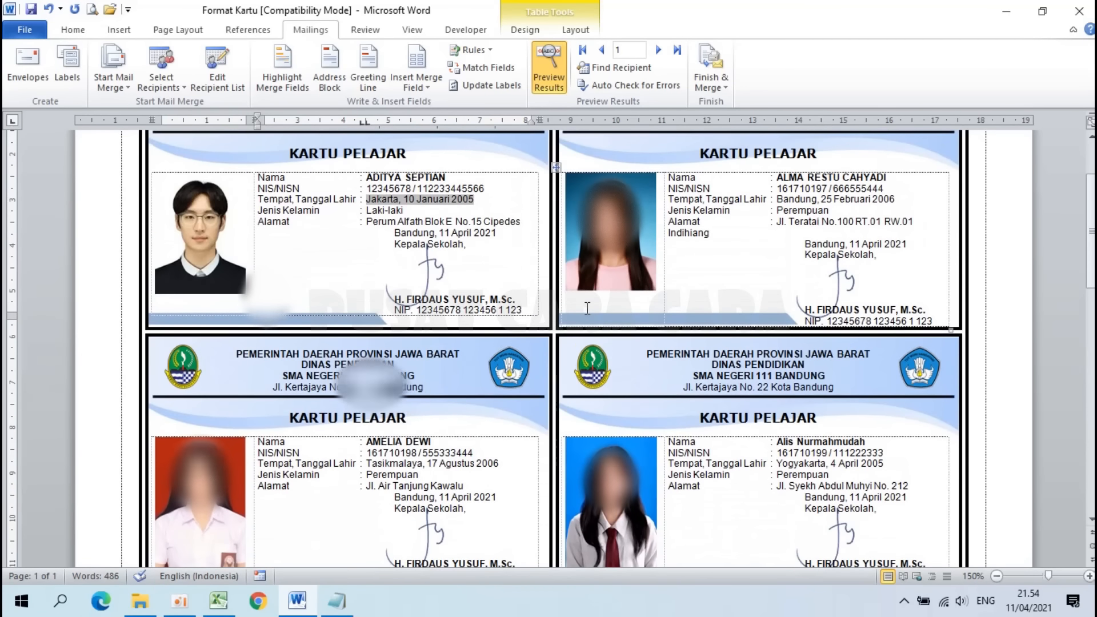
scroll(587, 308, up, 2)
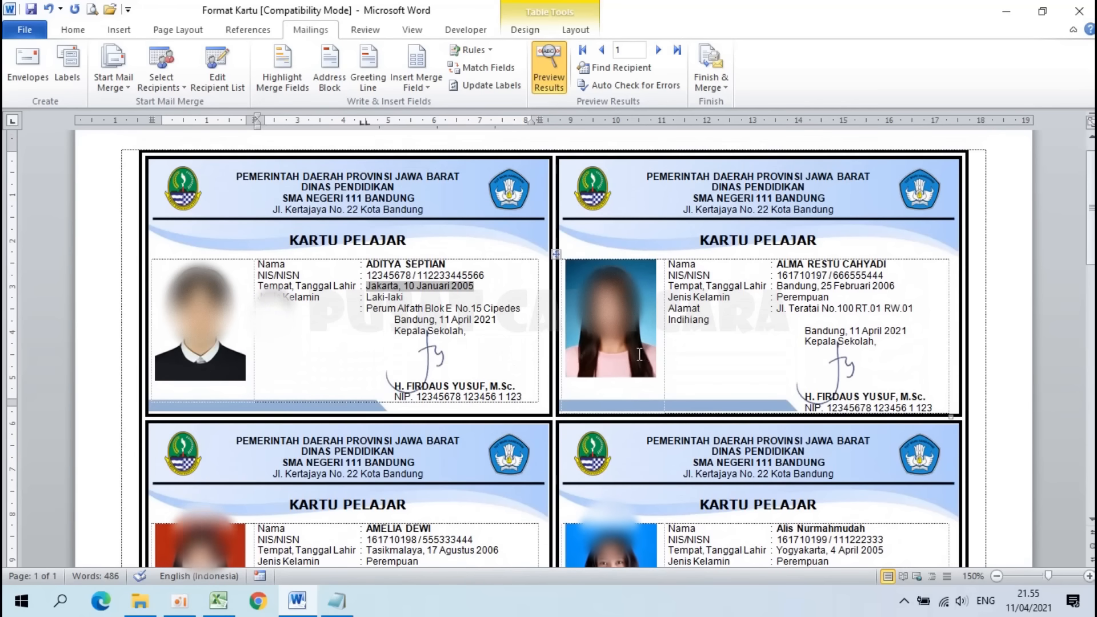
click(337, 602)
Step: Highlight steps 3 and 4 in the Notepad steps list, then return to Word
drag(183, 221, 900, 252)
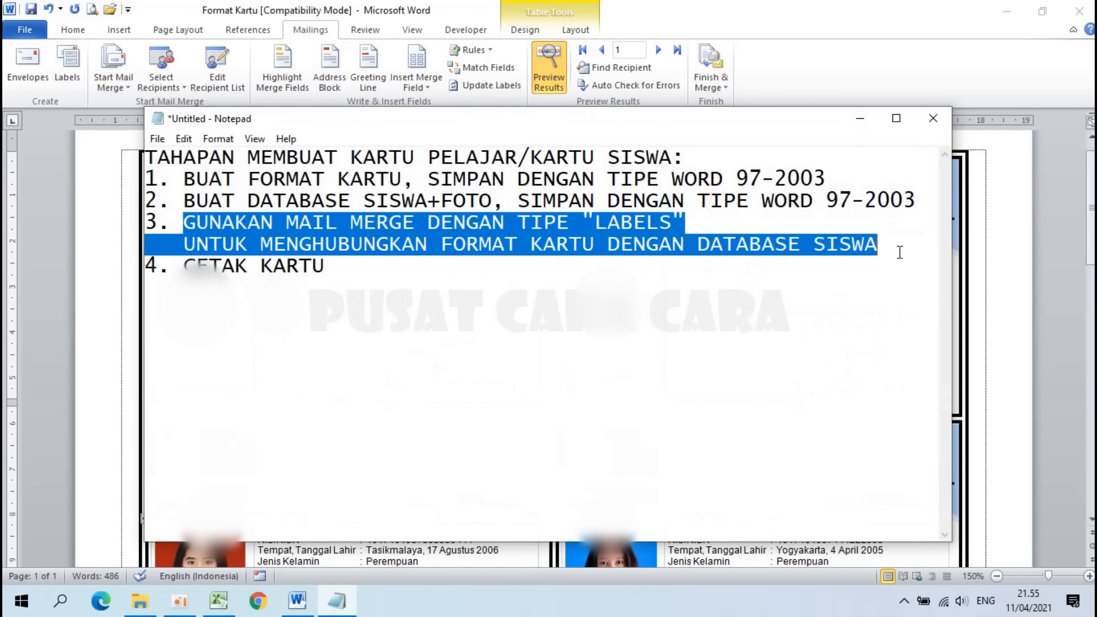
click(423, 321)
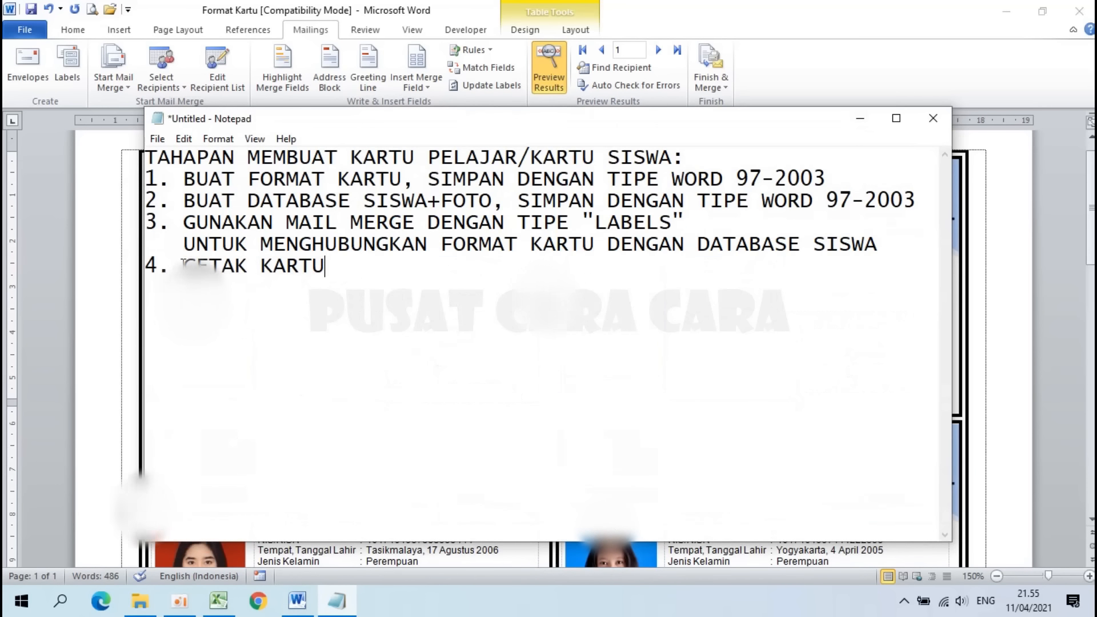
drag(183, 263, 326, 266)
click(762, 7)
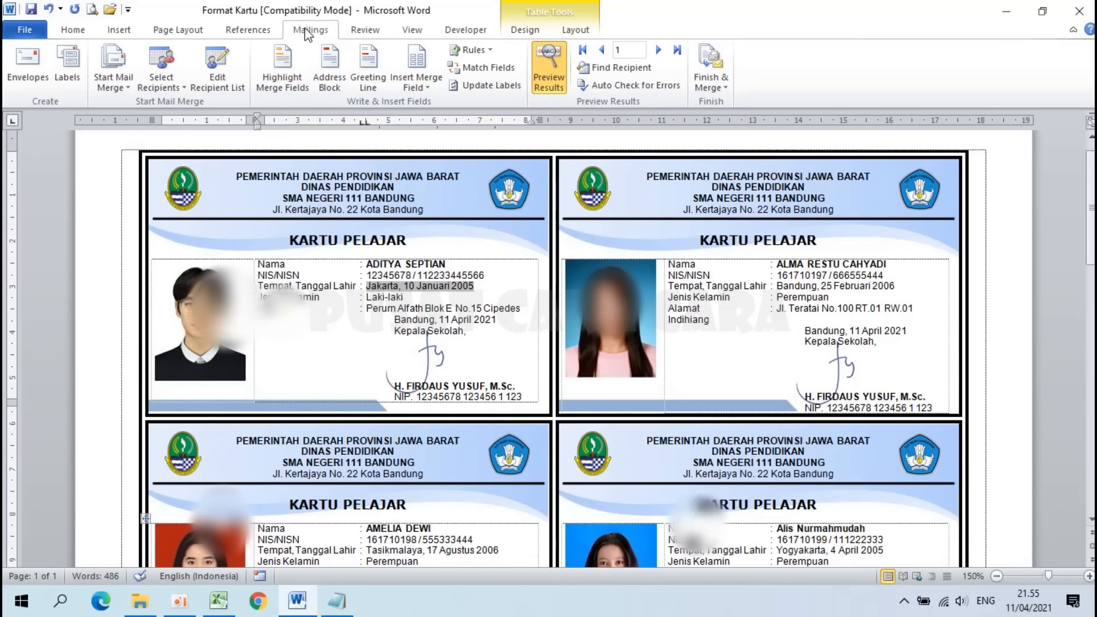
Step: Start Print Documents for all records from Finish & Merge, then cancel printing
click(707, 78)
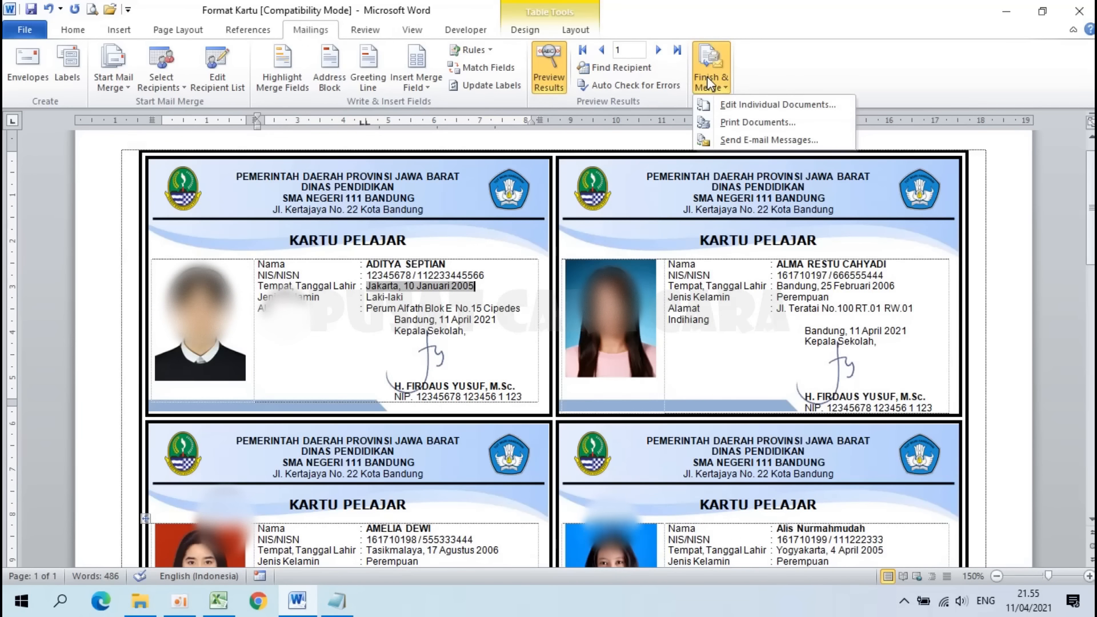
click(752, 123)
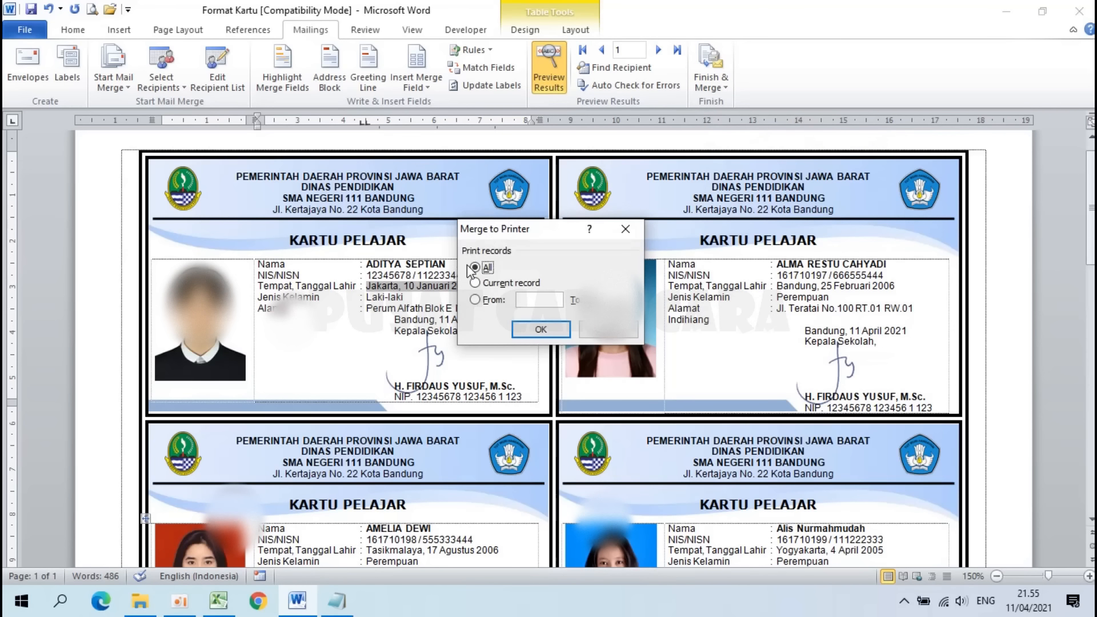
click(538, 331)
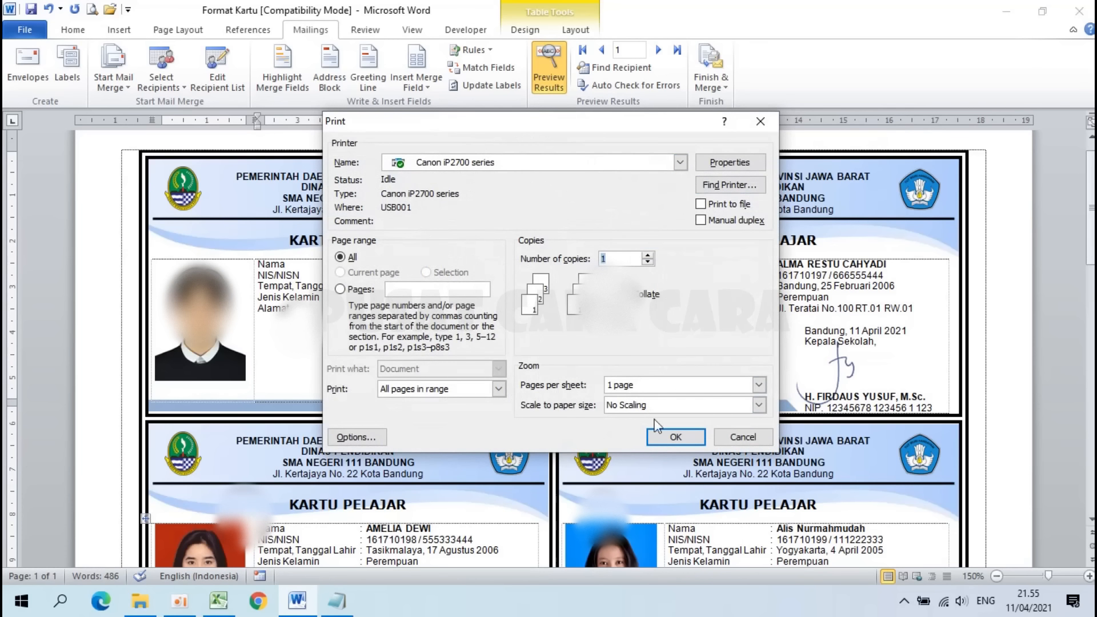
click(743, 438)
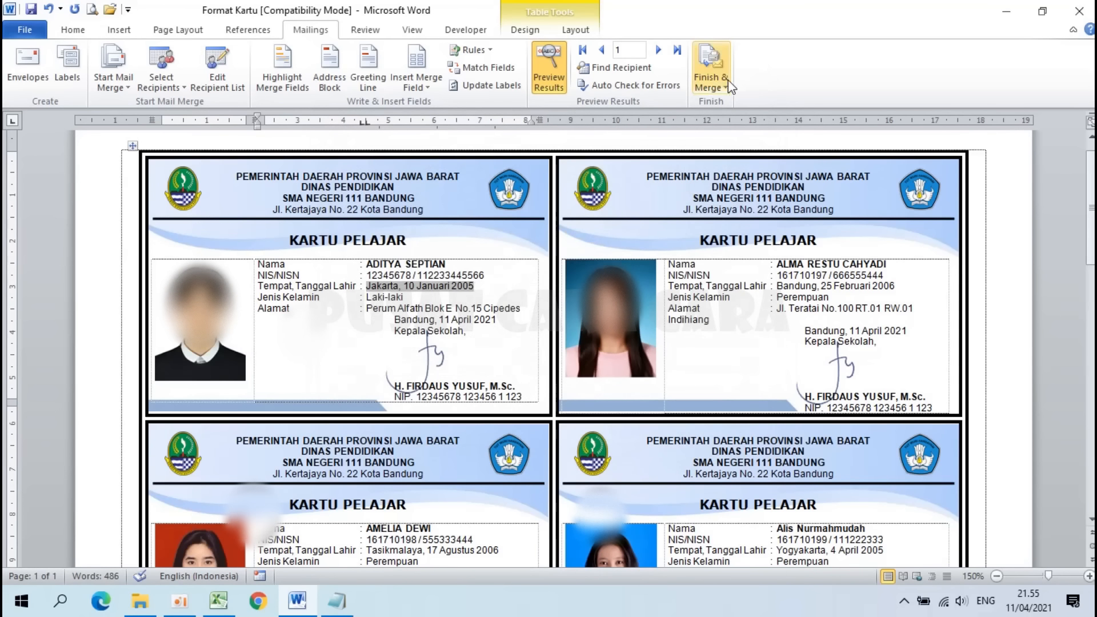
Step: Merge all records into a new document via Edit Individual Documents
click(713, 88)
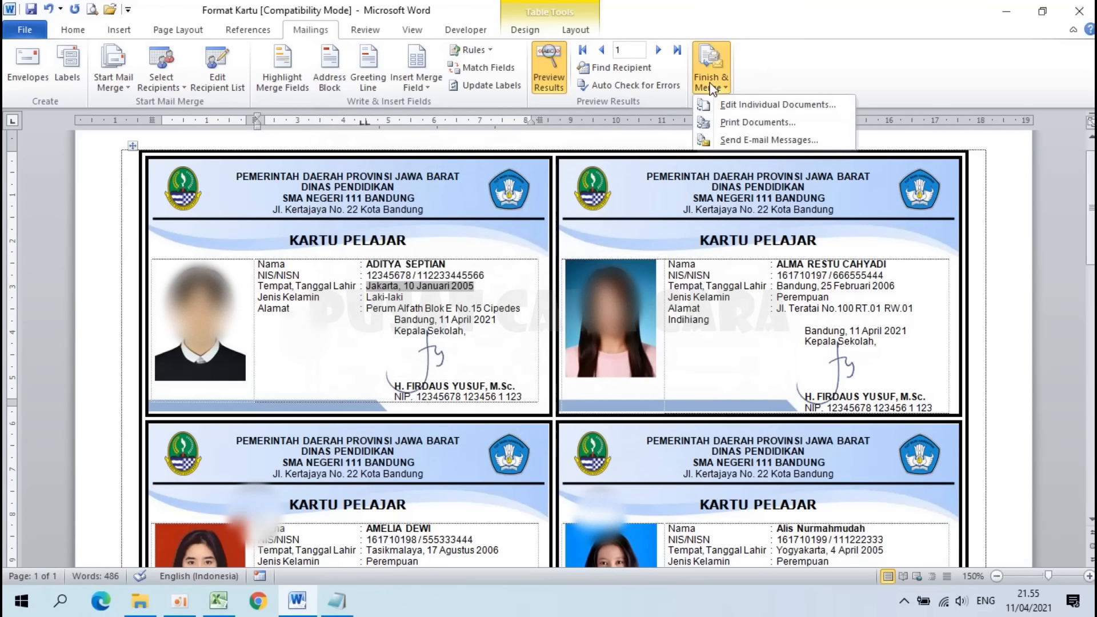
click(744, 105)
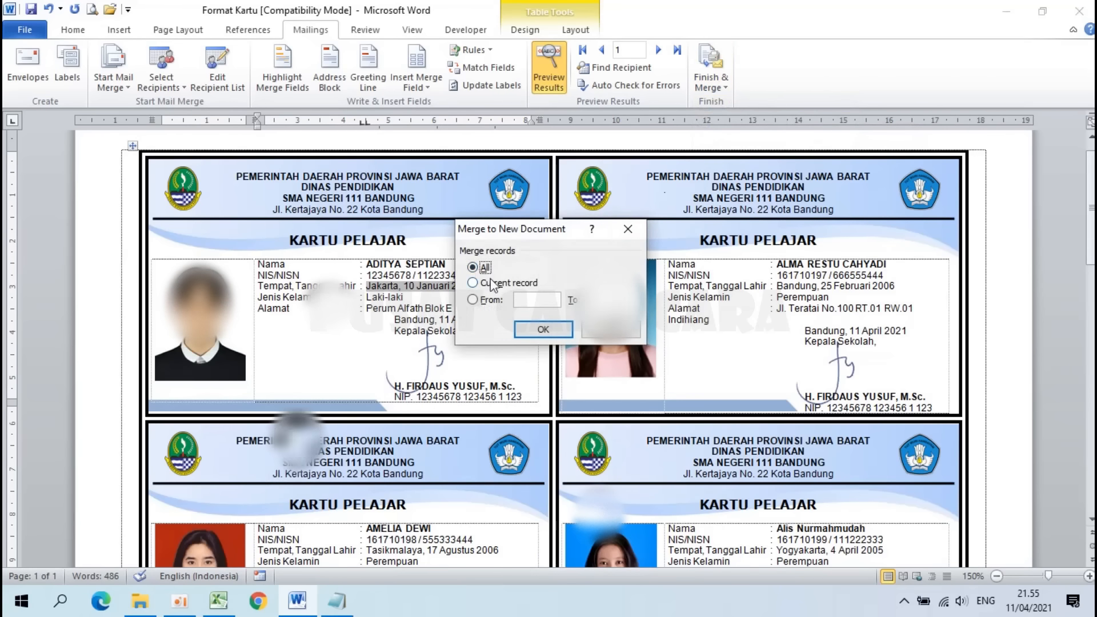
click(528, 329)
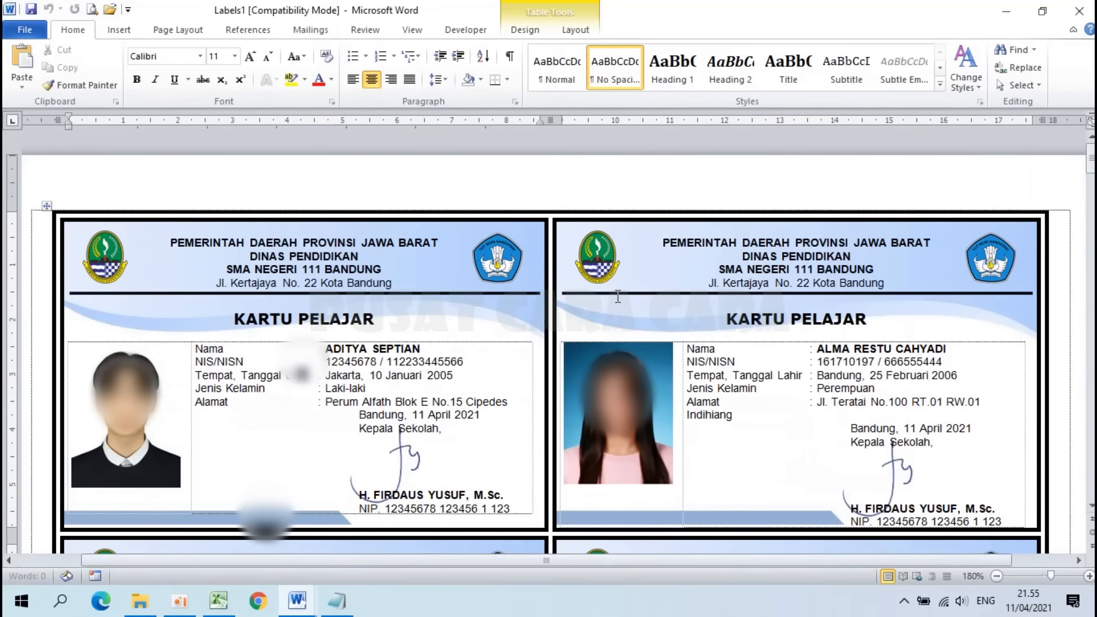
Step: Review all three pages of Labels1, then close it without saving
ctrl+scroll(617, 296, down, 2)
ctrl+scroll(618, 296, down, 4)
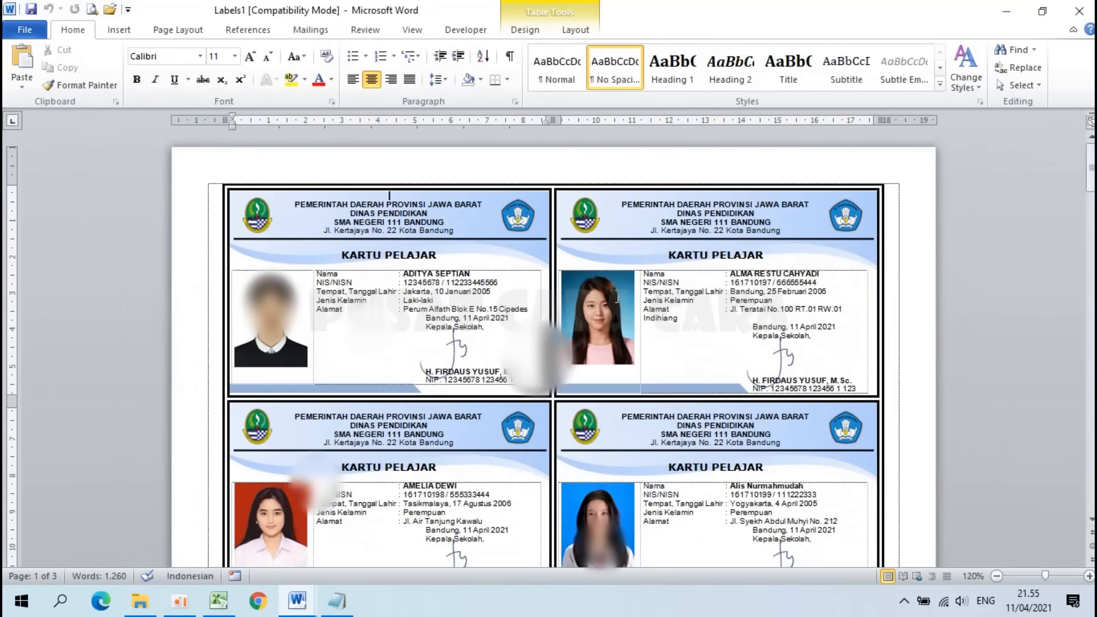
ctrl+scroll(617, 296, down, 4)
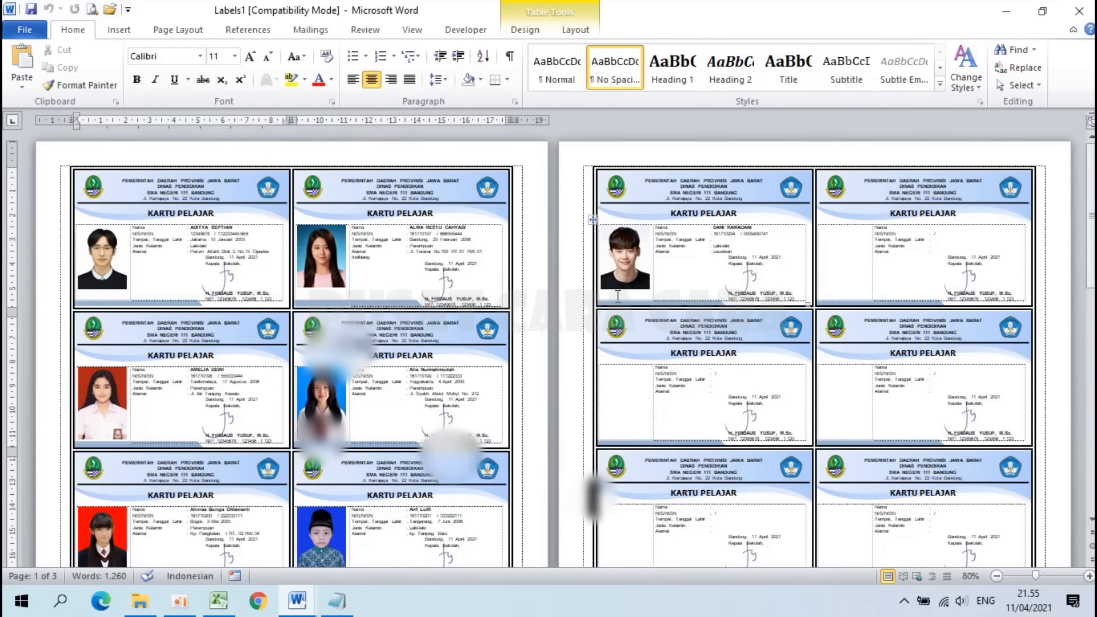
scroll(618, 297, down, 3)
scroll(618, 297, down, 6)
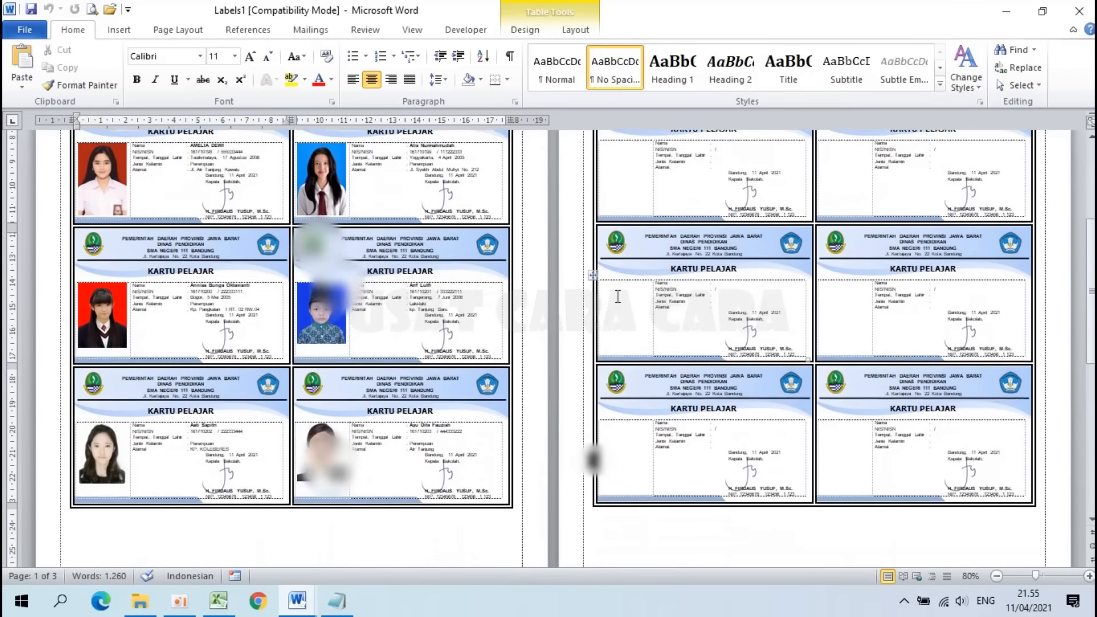
scroll(618, 297, down, 15)
scroll(620, 303, down, 2)
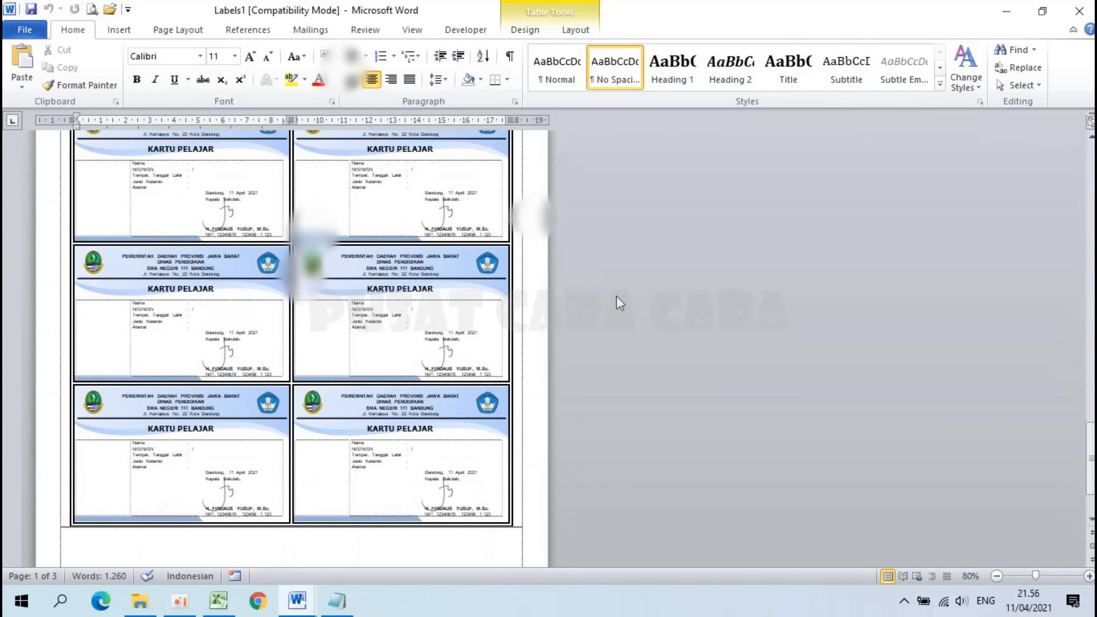
ctrl+scroll(620, 303, down, 2)
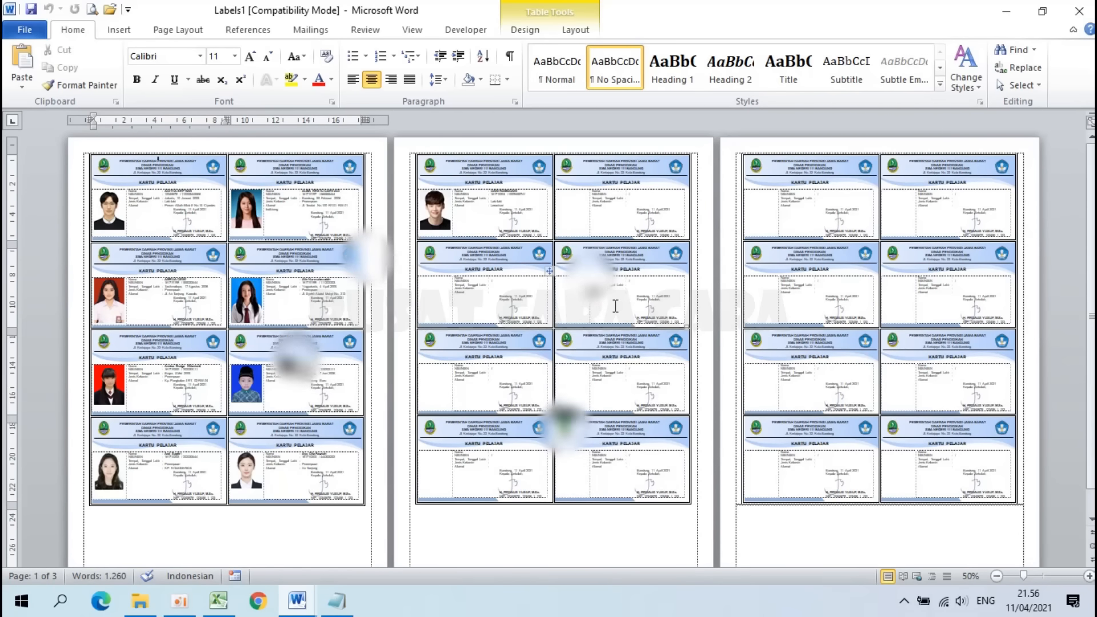
ctrl+scroll(568, 225, up, 4)
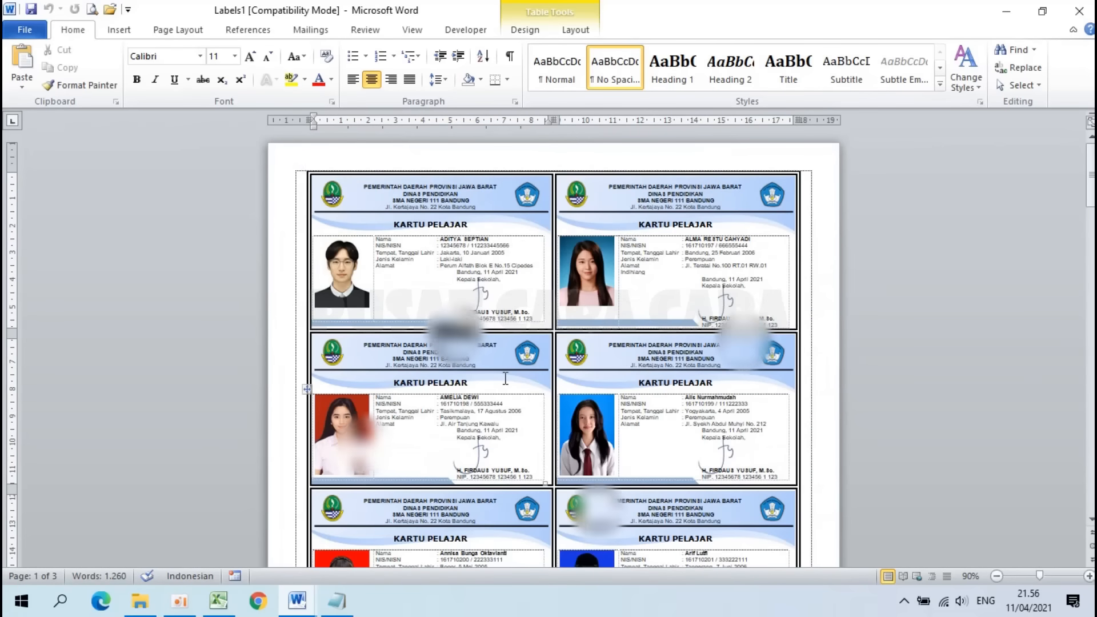
ctrl+scroll(625, 308, up, 4)
click(1087, 12)
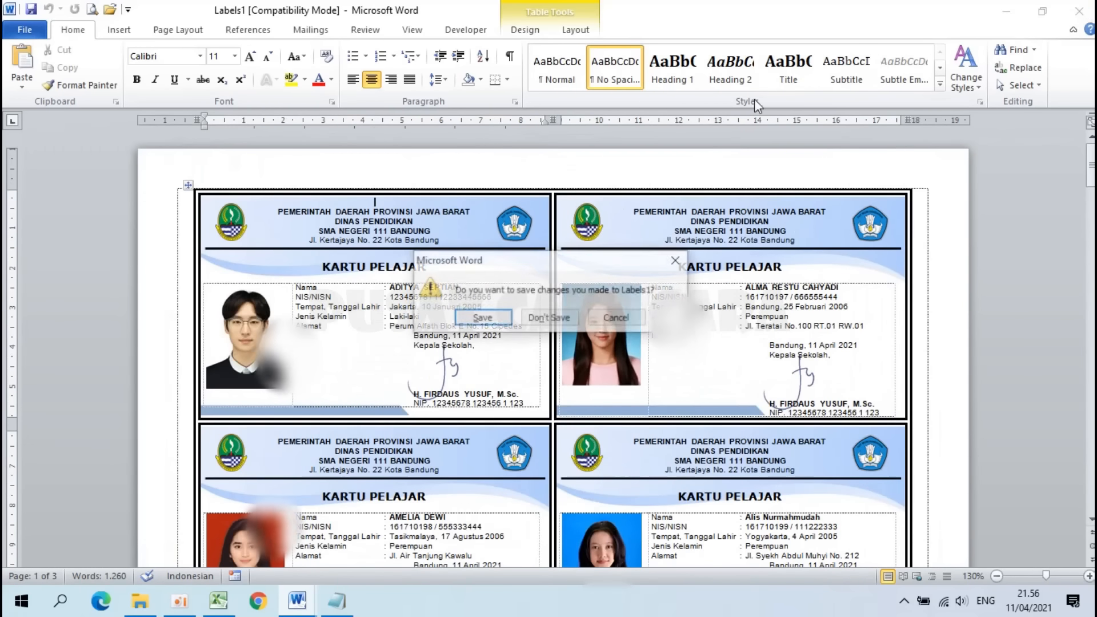
click(551, 316)
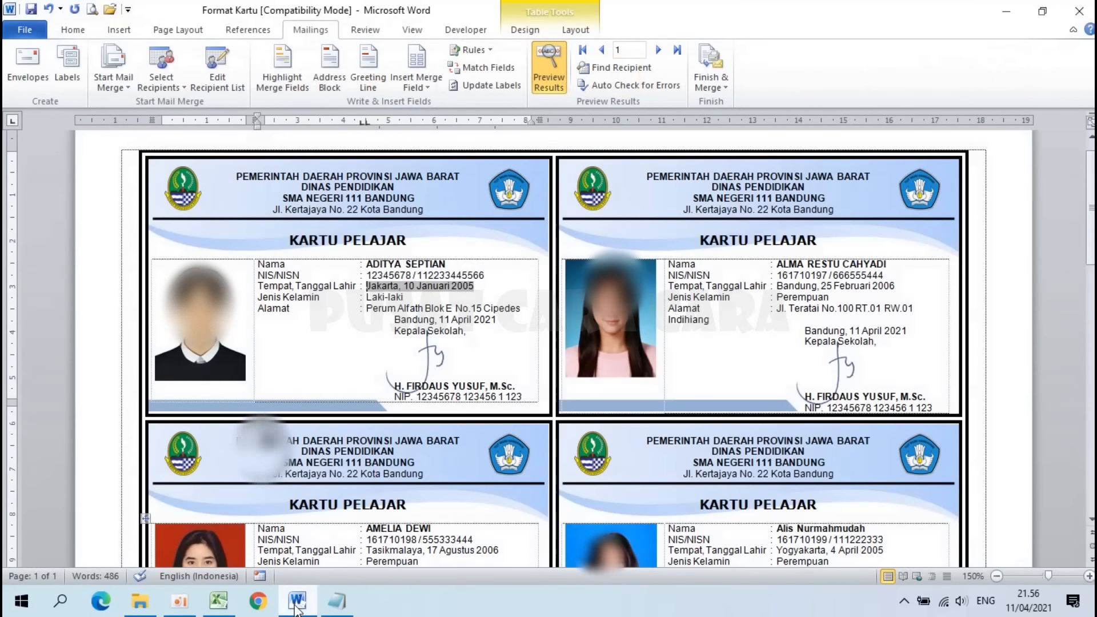